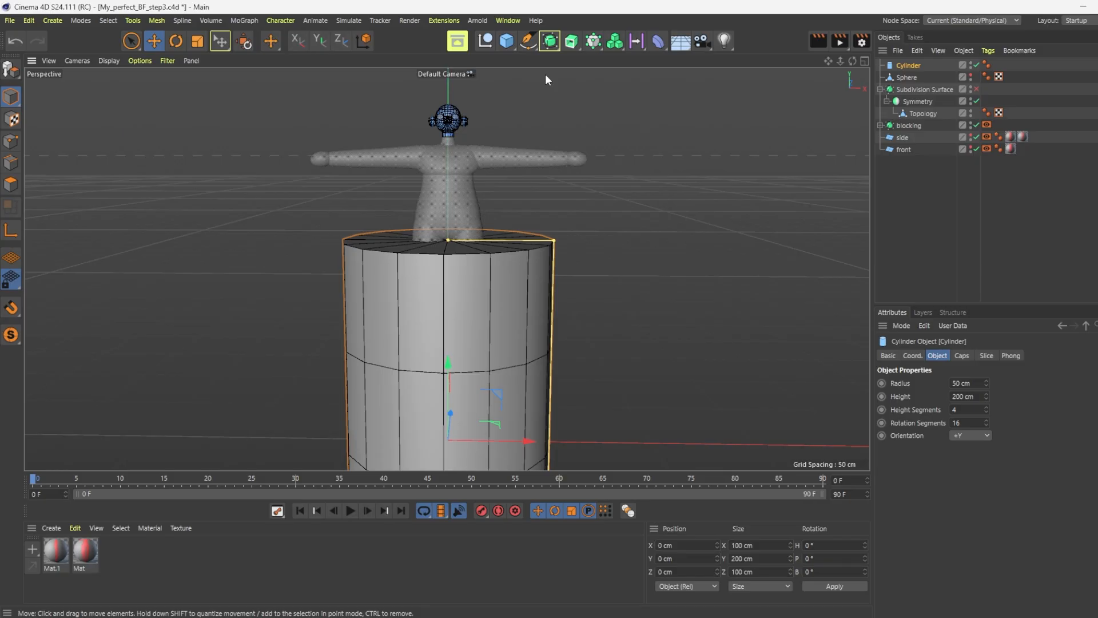
Remove the cylinder's caps, set 1 height segment and 12 rotation segments, and convert it to an editable polygon object
click(961, 356)
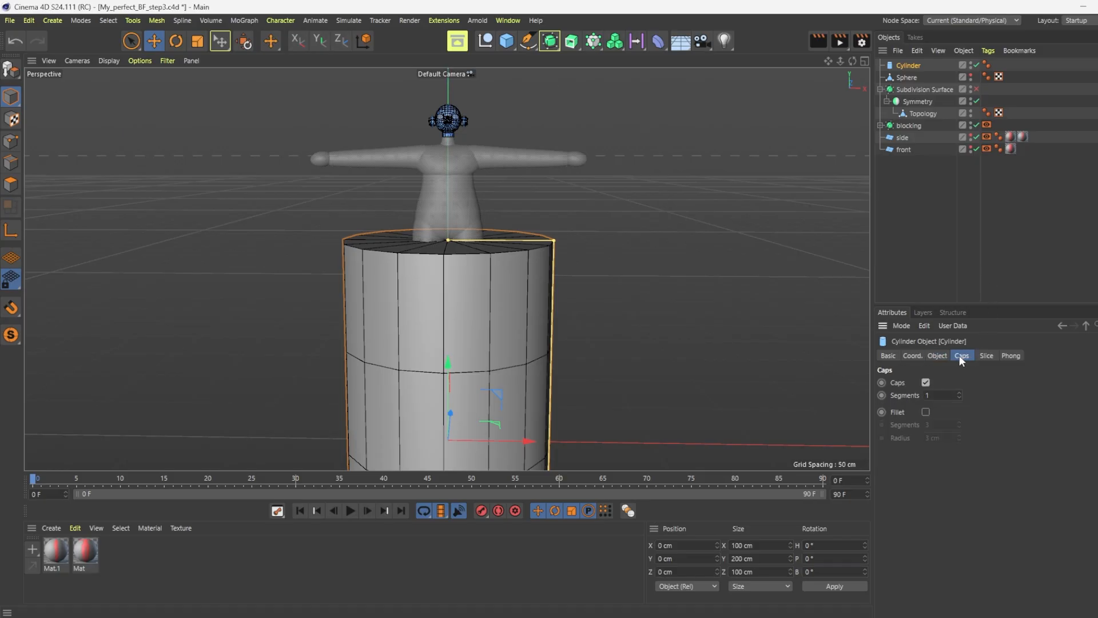
click(925, 382)
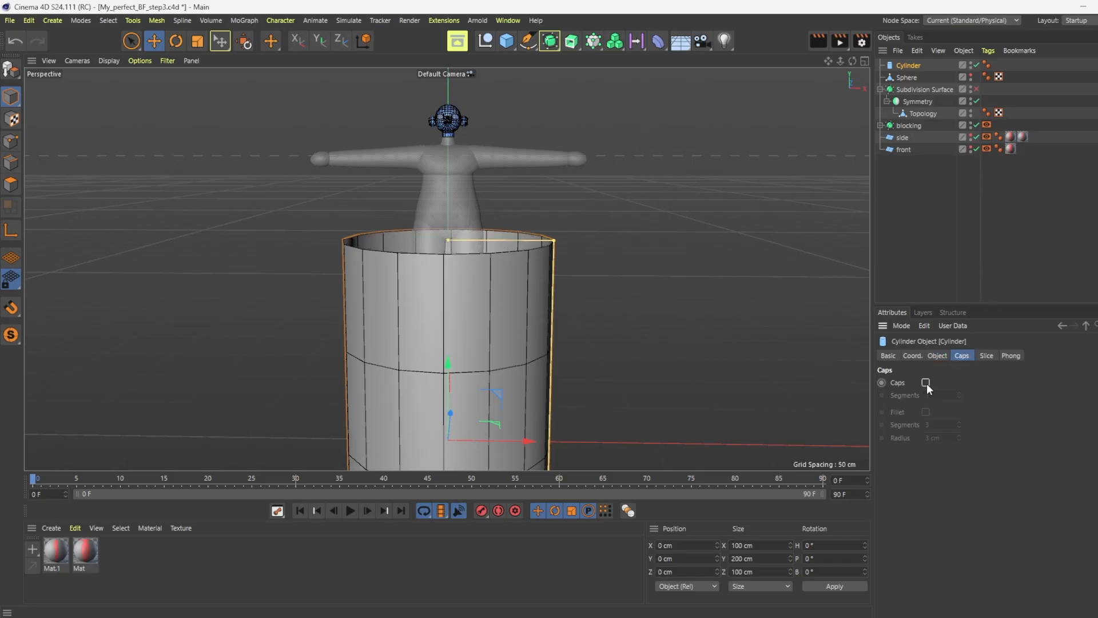
click(936, 356)
double_click(967, 409)
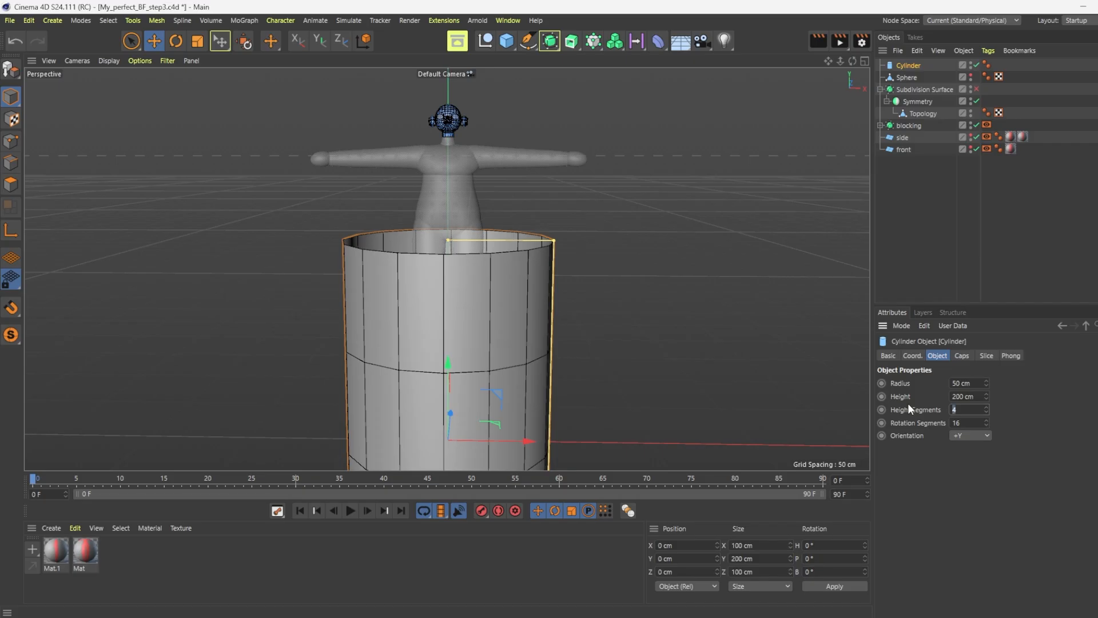
text(1)
key(Return)
text(12)
key(Return)
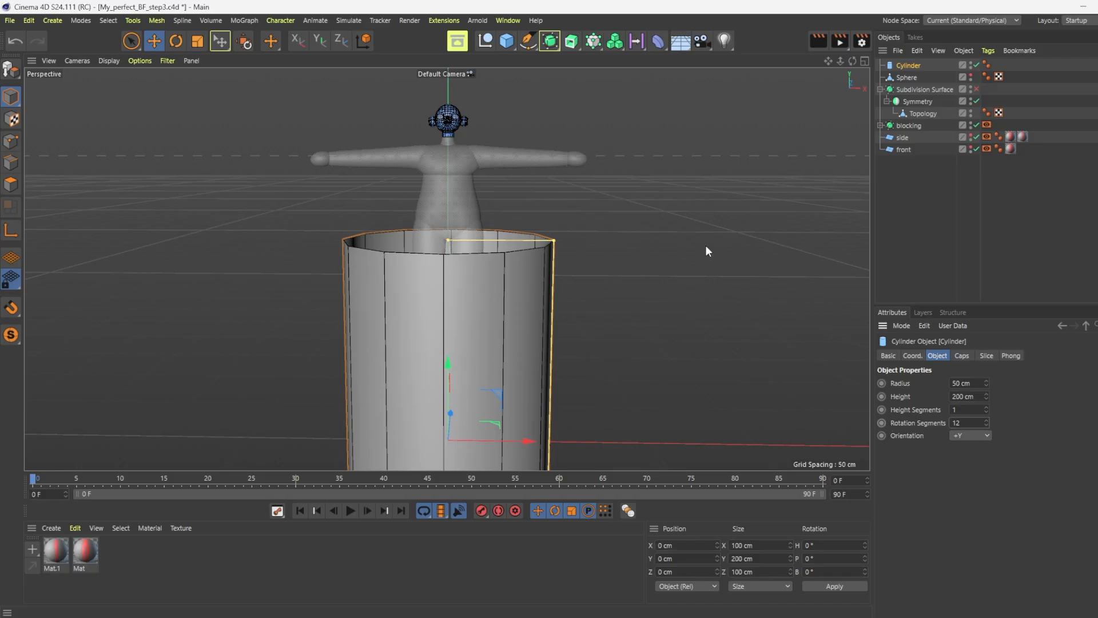
click(7, 75)
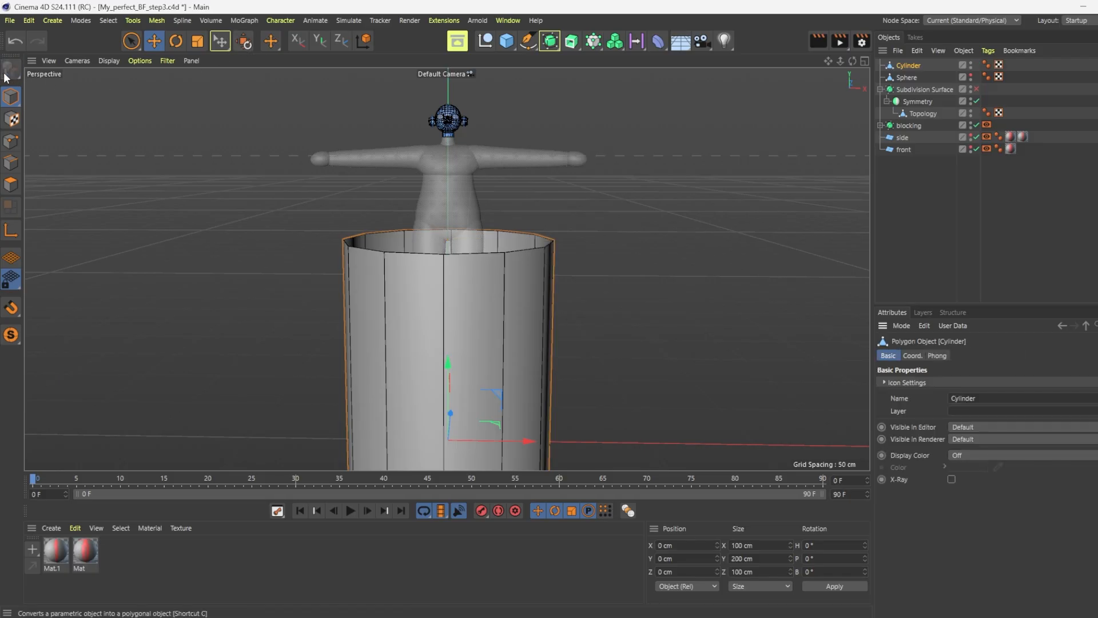
Raise the cylinder to shoulder height, rotate it to a bank of -90°, and scale it down over the positive-X arm
drag(448, 364, 454, 148)
key(r)
shift+drag(504, 172, 392, 172)
key(t)
click(320, 41)
drag(629, 221, 538, 219)
drag(367, 230, 427, 232)
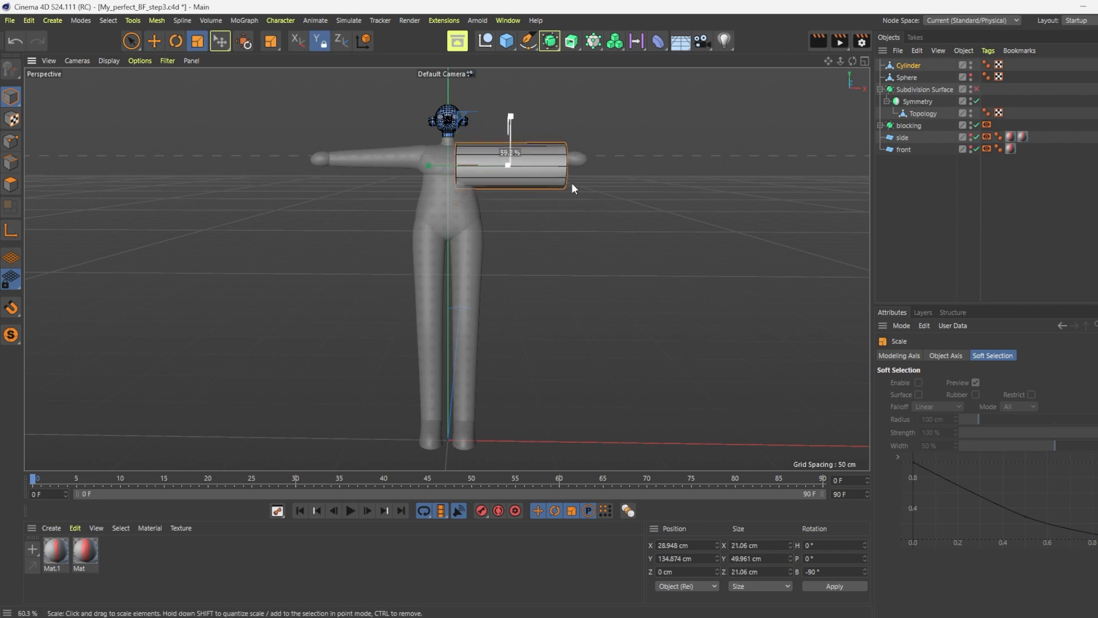
Centre the cylinder around the upper arm and shorten it along the arm to about 7.8 cm
key(e)
alt+drag(693, 128, 517, 298)
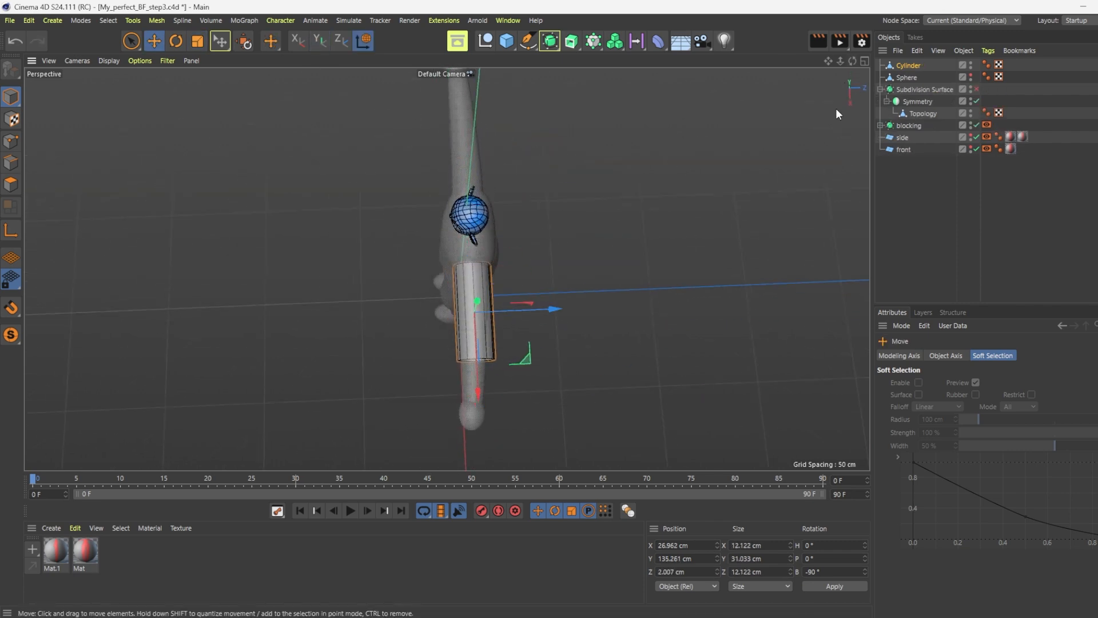
drag(852, 61, 995, 34)
alt+drag(667, 169, 738, 309)
key(t)
drag(416, 235, 483, 230)
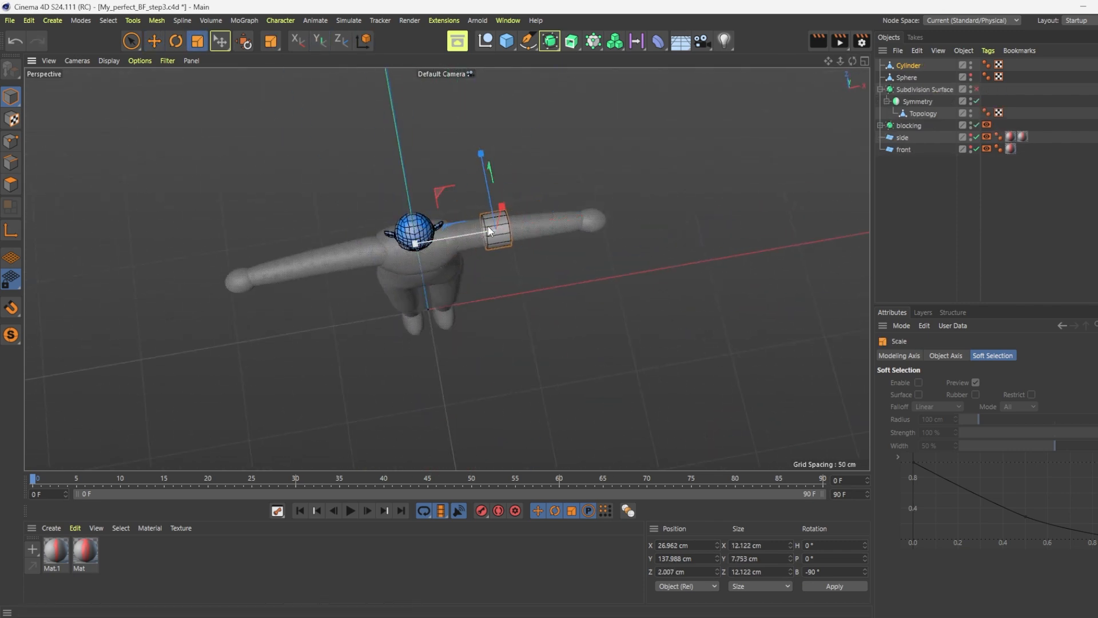
key(e)
drag(549, 222, 514, 224)
Rotate the arm cylinder's inner ring of points so it slants along the shoulder joint
alt+drag(572, 172, 549, 143)
scroll(464, 212, up, 10)
drag(466, 200, 482, 396)
scroll(466, 251, down, 10)
click(10, 141)
key(0)
key(r)
drag(505, 246, 510, 252)
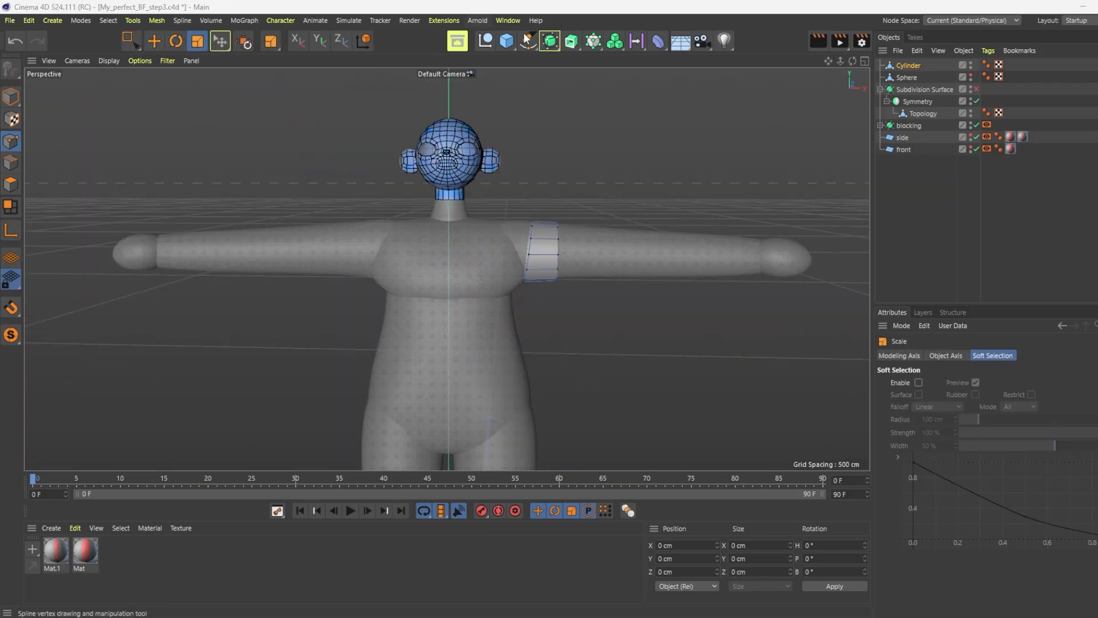
Add a second cylinder without caps, with 1 height segment and 12 rotation segments
click(516, 40)
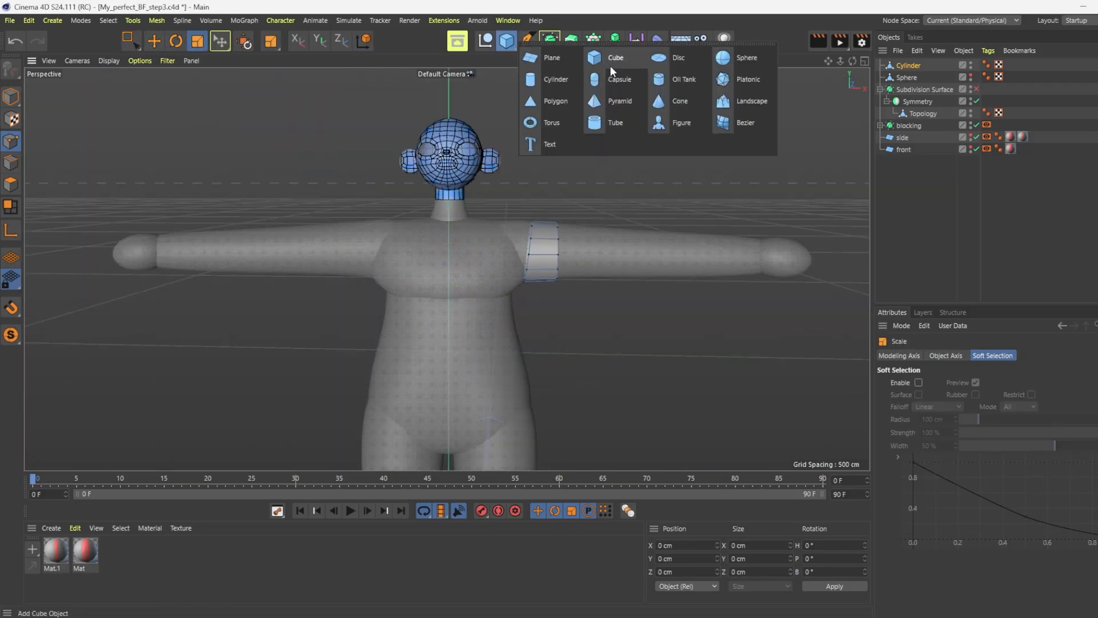
click(556, 80)
scroll(330, 244, down, 3)
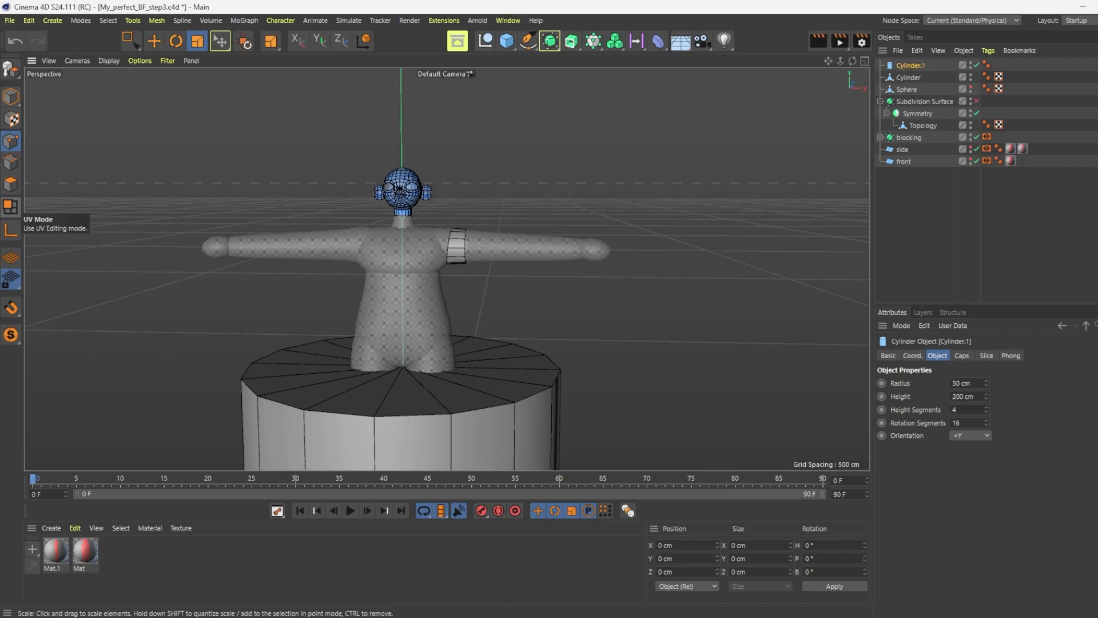
click(962, 357)
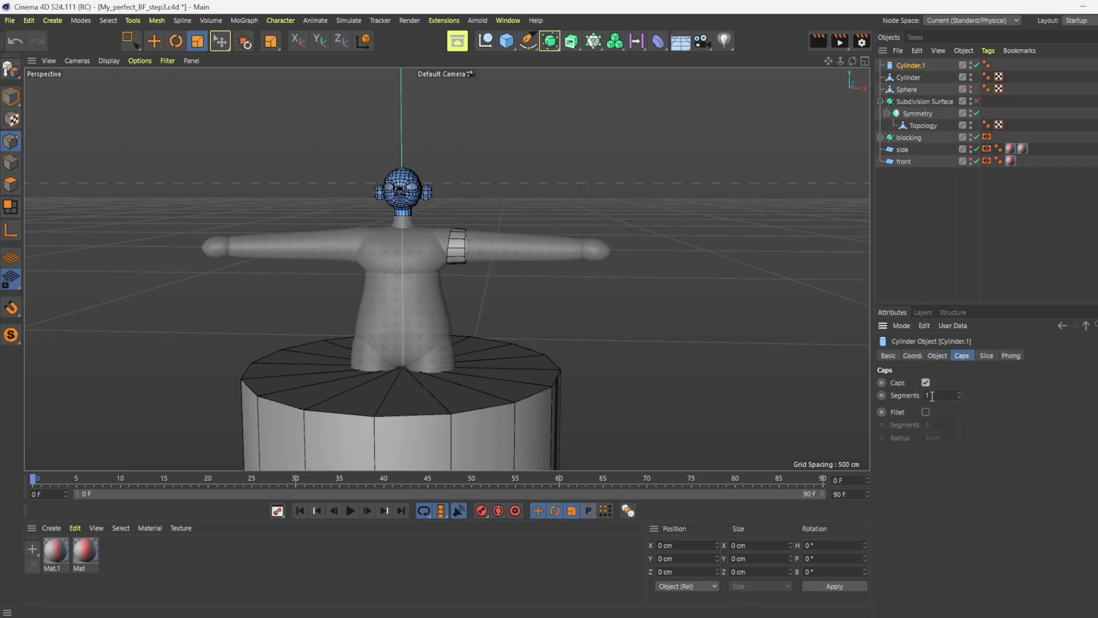
click(925, 382)
click(937, 355)
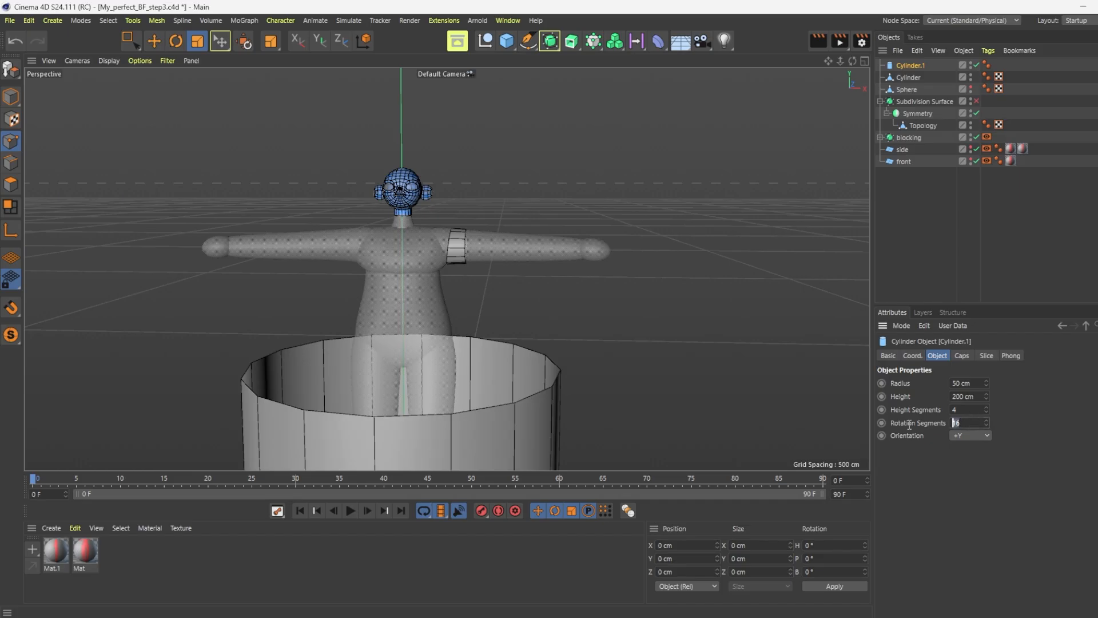
text(1)
key(Return)
Scale the new cylinder to a radius of about 17.4 cm and a height of about 69.6 cm, and make it editable
scroll(460, 115, down, 8)
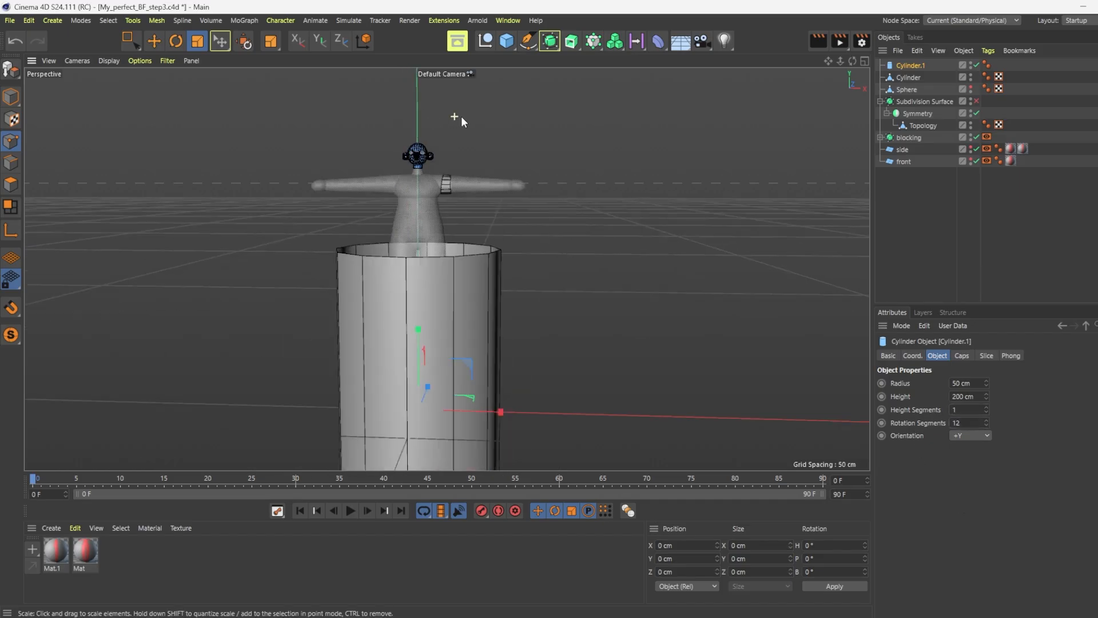
drag(574, 172, 403, 342)
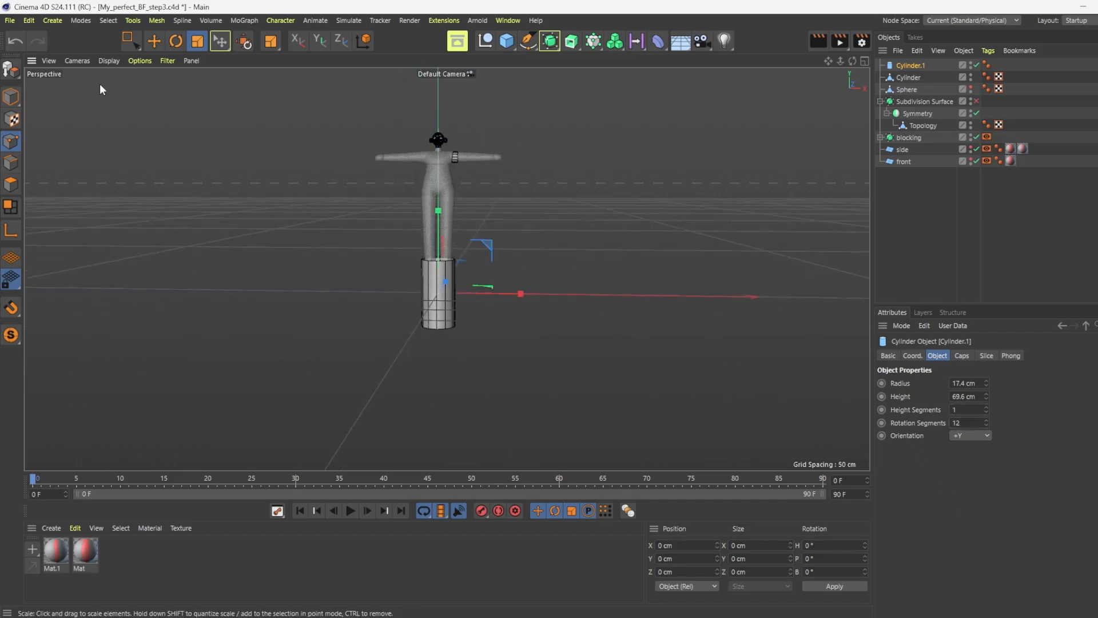
click(11, 69)
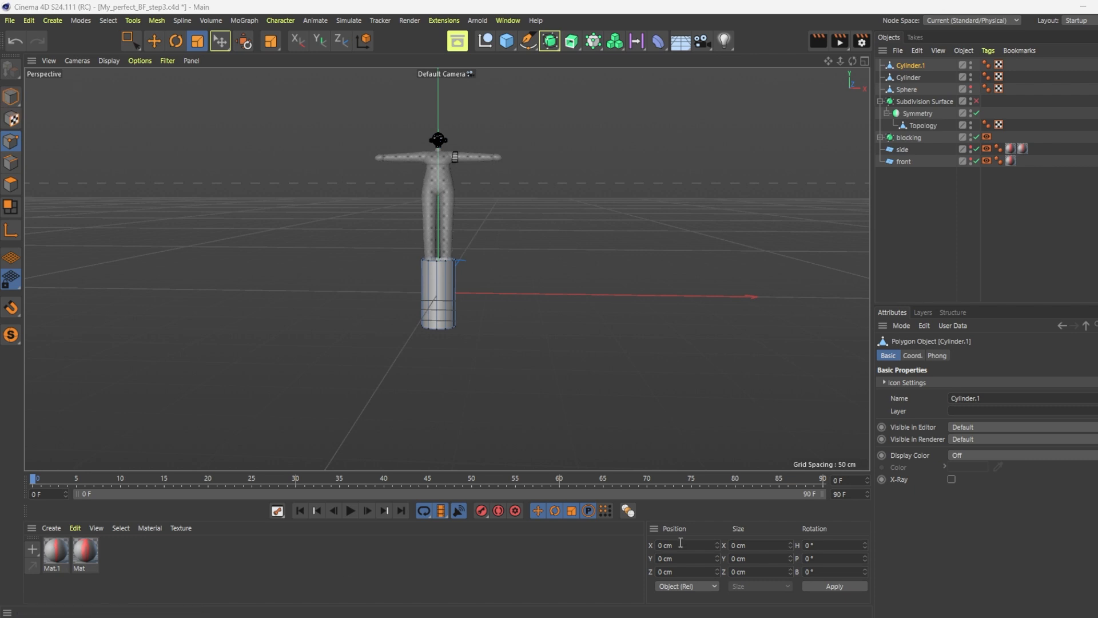
Move the second cylinder up to the positive-X thigh and scale it to about 14.9 cm wide and 29.7 cm tall
click(11, 97)
key(e)
drag(439, 235, 440, 156)
drag(492, 213, 507, 213)
key(t)
drag(498, 200, 378, 265)
key(e)
scroll(458, 228, up, 8)
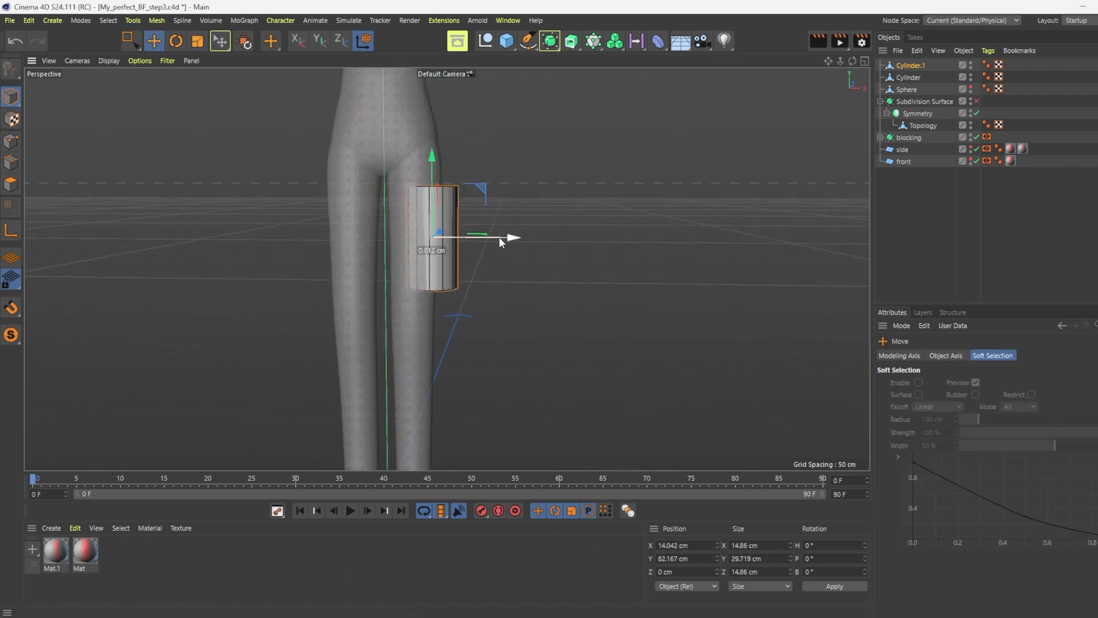
drag(498, 237, 479, 237)
Flatten the thigh cylinder to about 6.7 cm tall at the top of the leg and tilt its pitch about -4.6°
alt+drag(784, 120, 532, 134)
drag(524, 236, 524, 235)
drag(473, 176, 654, 132)
key(r)
key(t)
key(e)
key(r)
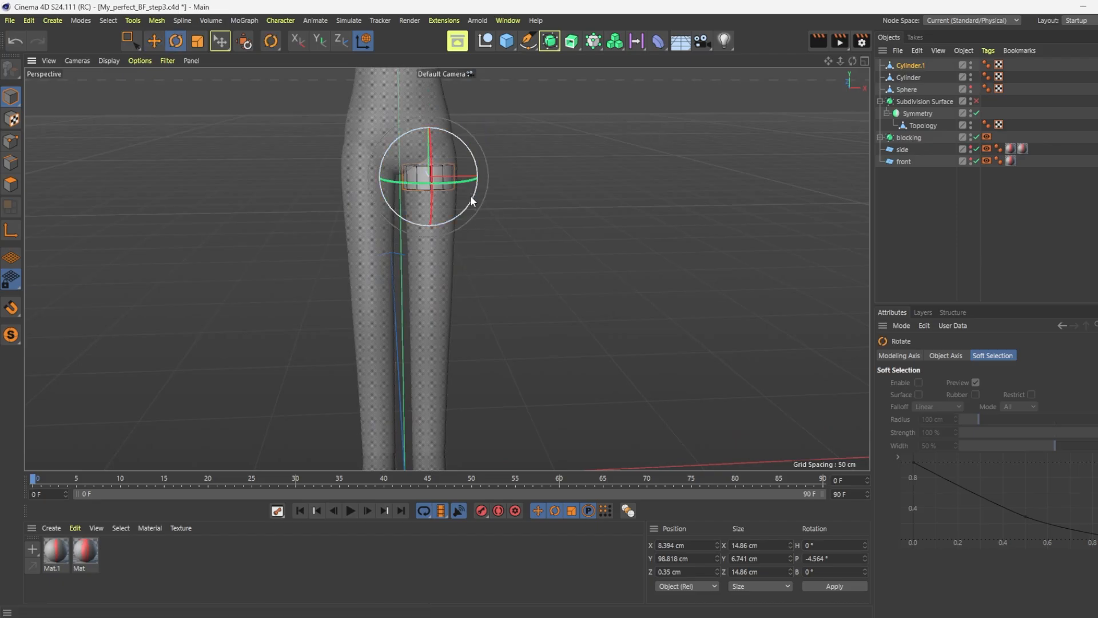
Enlarge the thigh cylinder slightly and nudge it outward and up to wrap around the leg
key(t)
drag(567, 156, 588, 154)
key(e)
drag(493, 176, 495, 176)
drag(428, 120, 427, 110)
Tilt the thigh cylinder's upper ring of points so it rises toward the outer hip
click(11, 141)
key(r)
drag(478, 151, 488, 180)
scroll(421, 159, up, 8)
key(ctrl+z)
key(ctrl+z)
Lower the thigh cylinder's upper ring, enlarge it slightly and steepen its tilt to follow the hip crease
key(e)
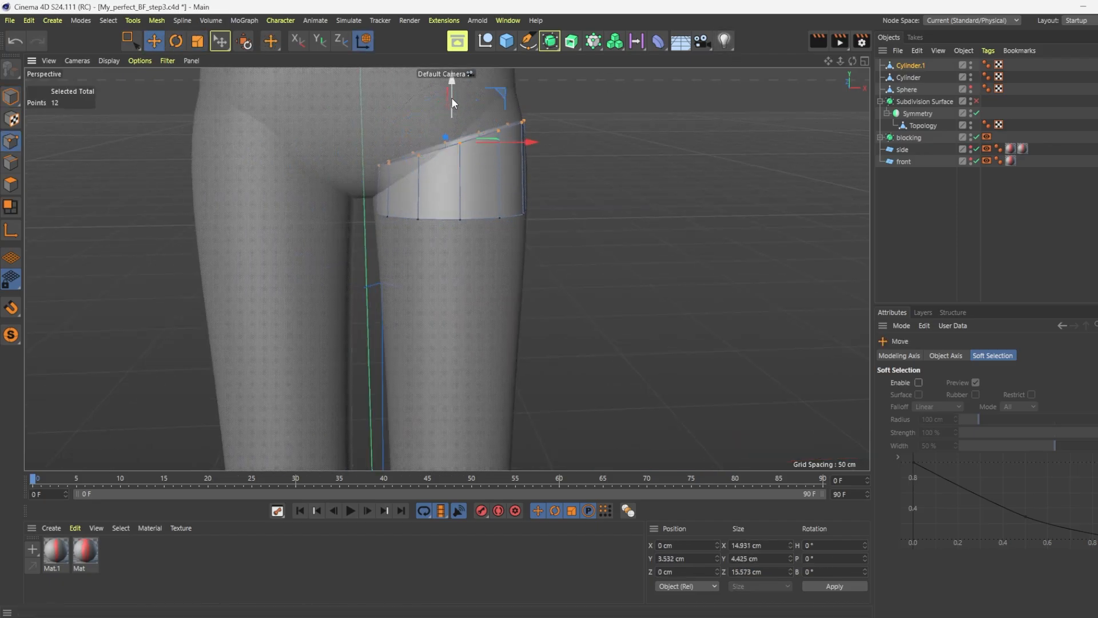
drag(451, 97, 451, 114)
key(t)
drag(588, 106, 606, 104)
key(e)
drag(451, 86, 451, 97)
key(r)
drag(486, 195, 490, 190)
key(e)
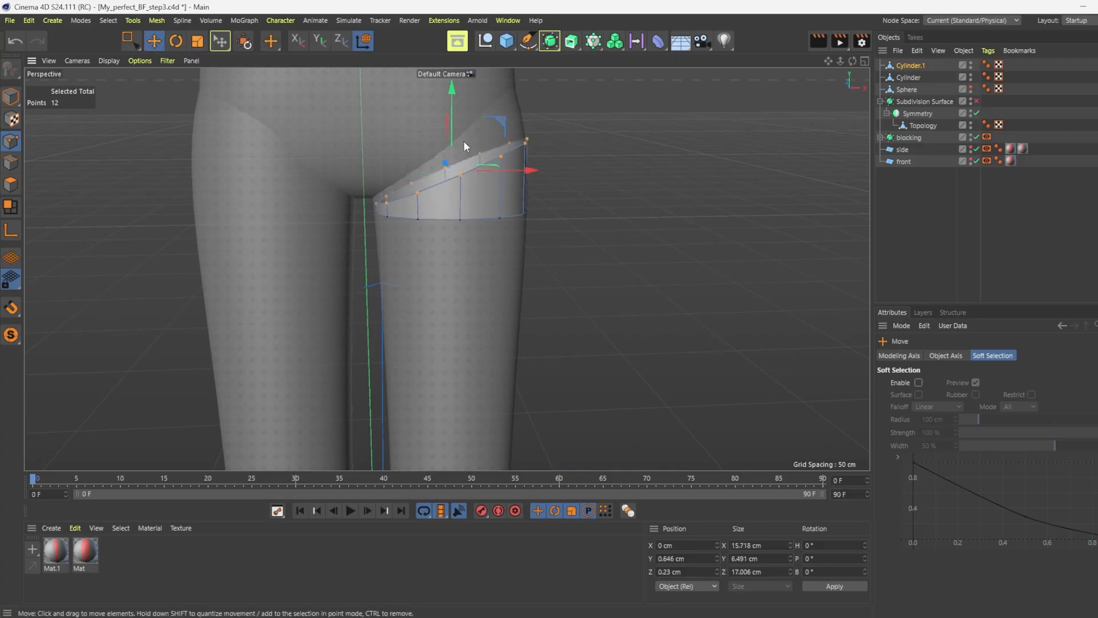
drag(452, 117, 452, 109)
Select the lower ring of points on the thigh cylinder from the side of the leg
alt+drag(454, 132, 286, 131)
alt+drag(447, 268, 446, 265)
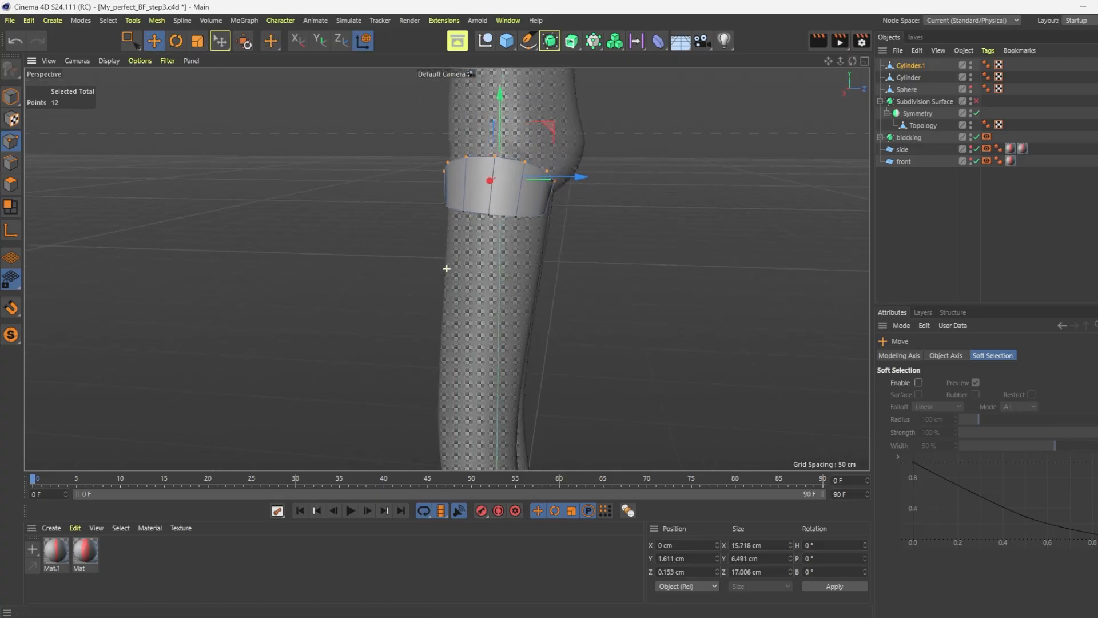
key(0)
drag(566, 252, 387, 185)
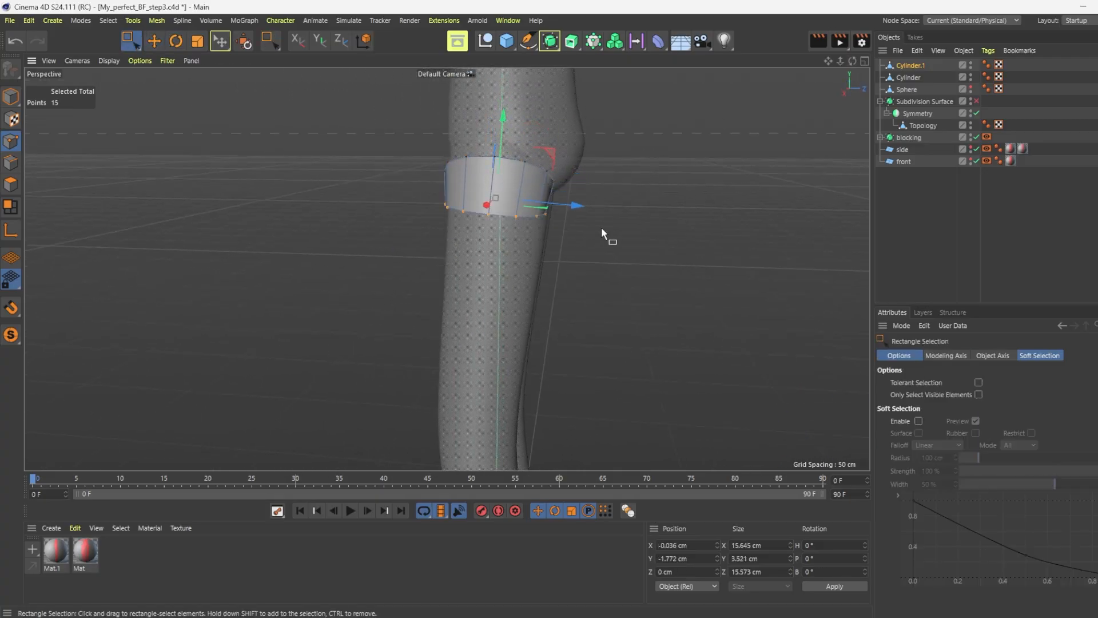
Place both cylinders under the Symmetry object and merge them with Topology using Connect Objects + Delete
click(11, 96)
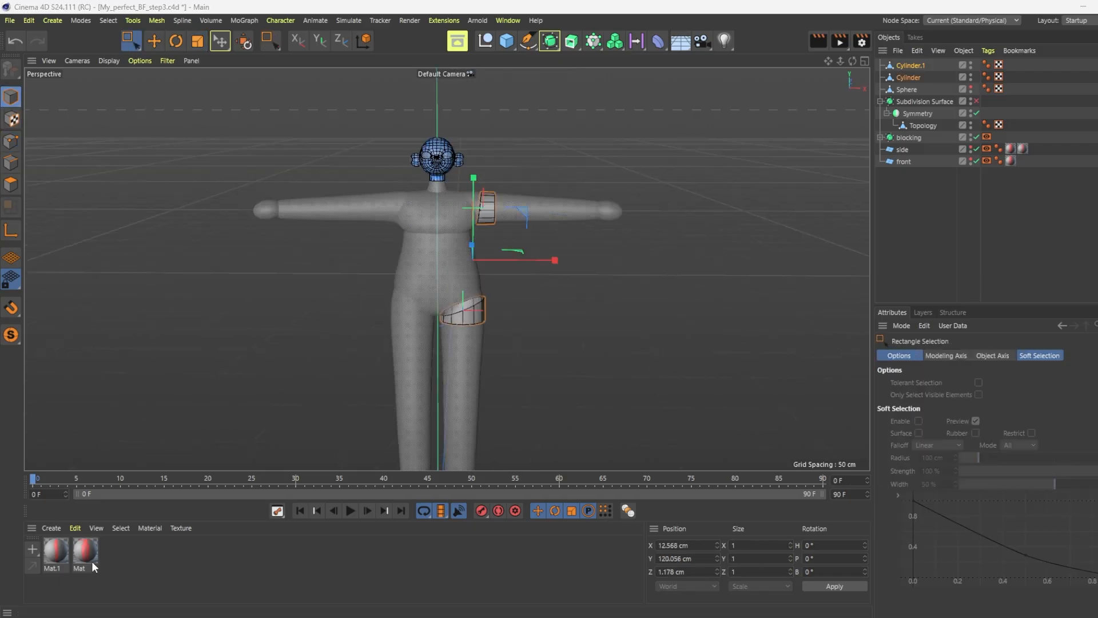
drag(908, 78, 929, 130)
click(917, 102)
shift+click(918, 126)
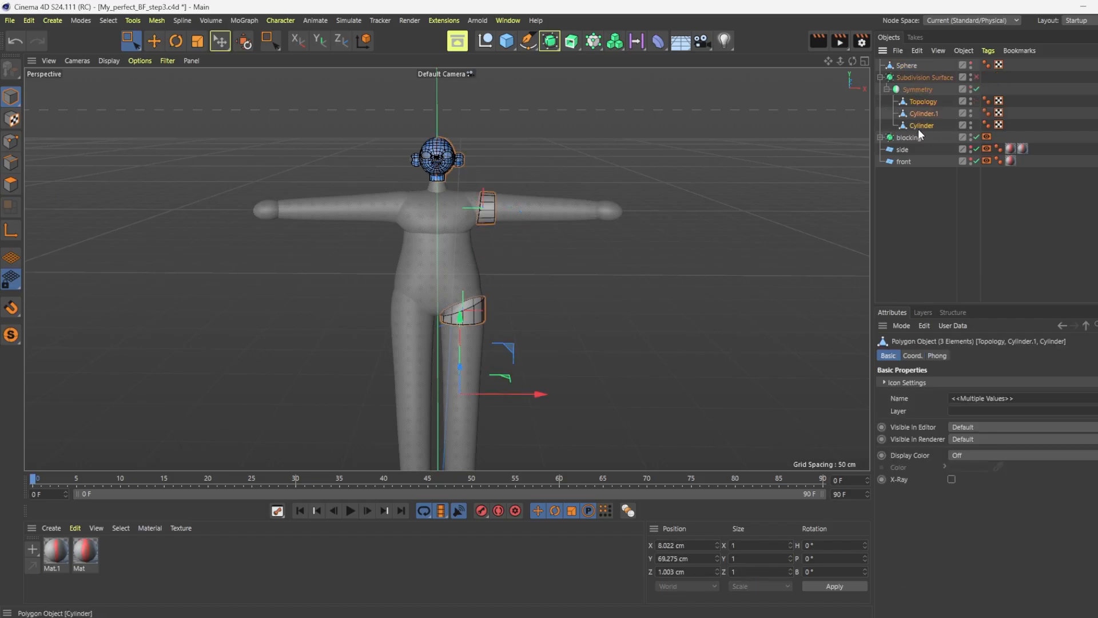
right_click(918, 130)
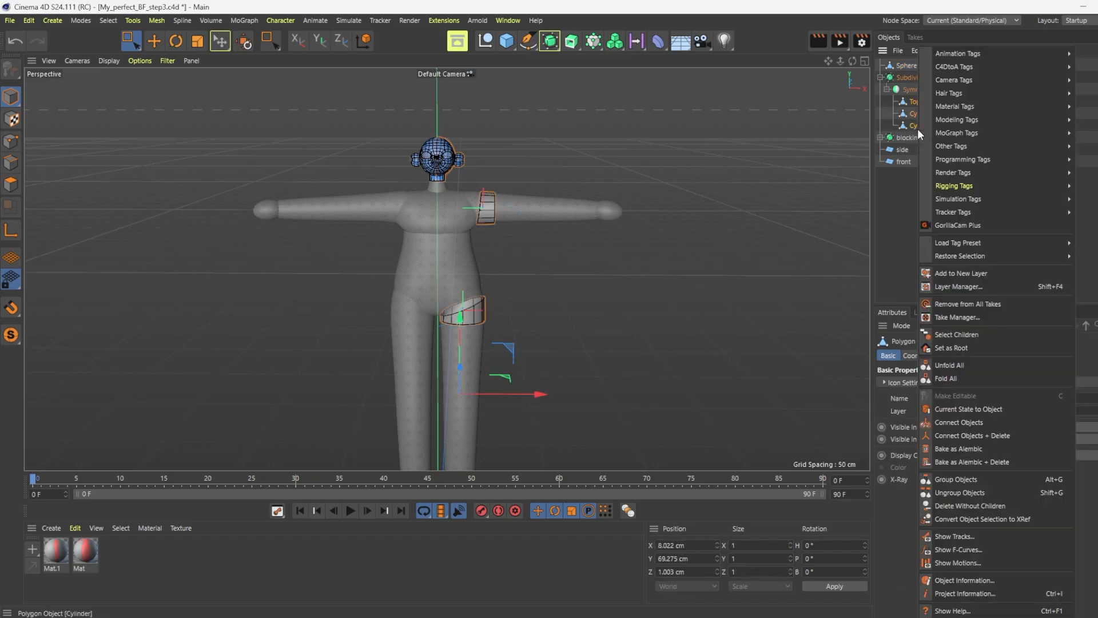
click(962, 435)
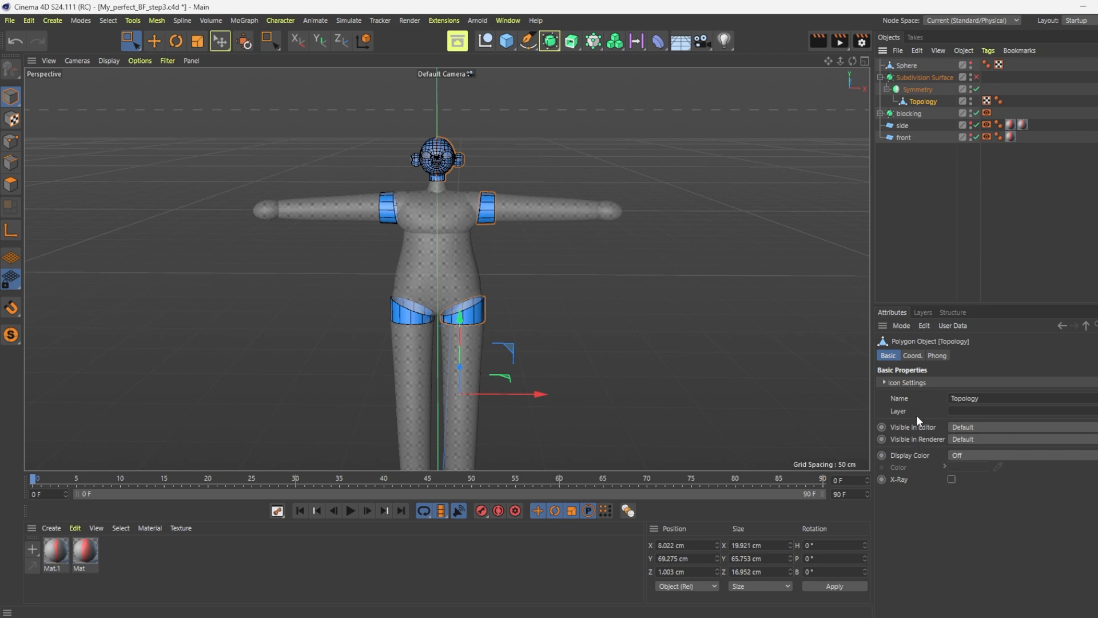
Set the merged Topology object's axis position to 0 cm in X, Y and Z
key(l)
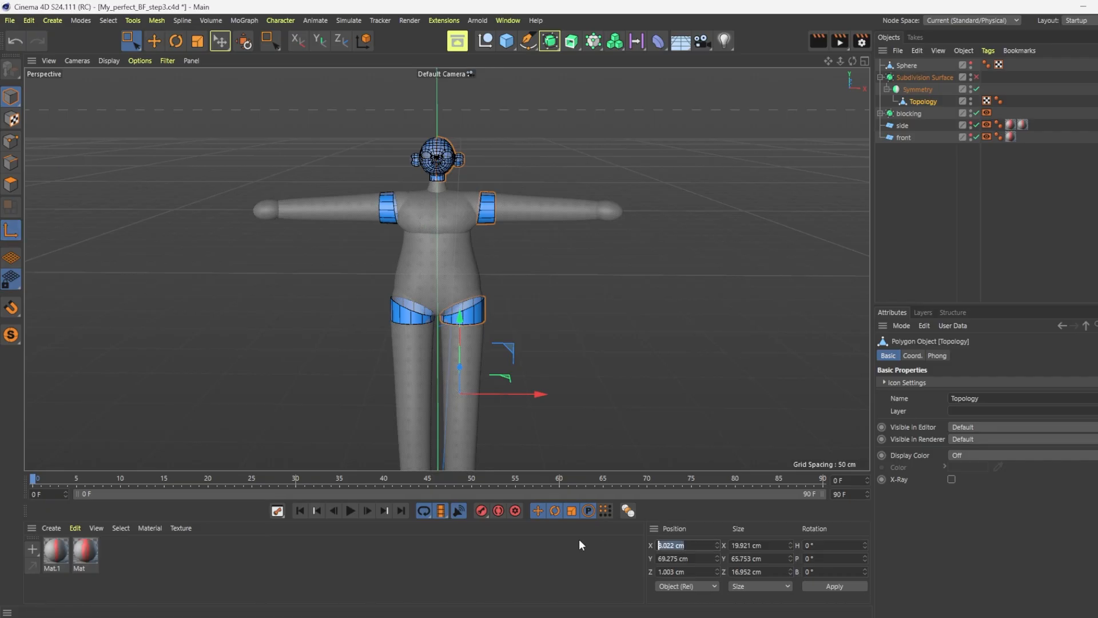
text(0)
key(Tab)
click(825, 589)
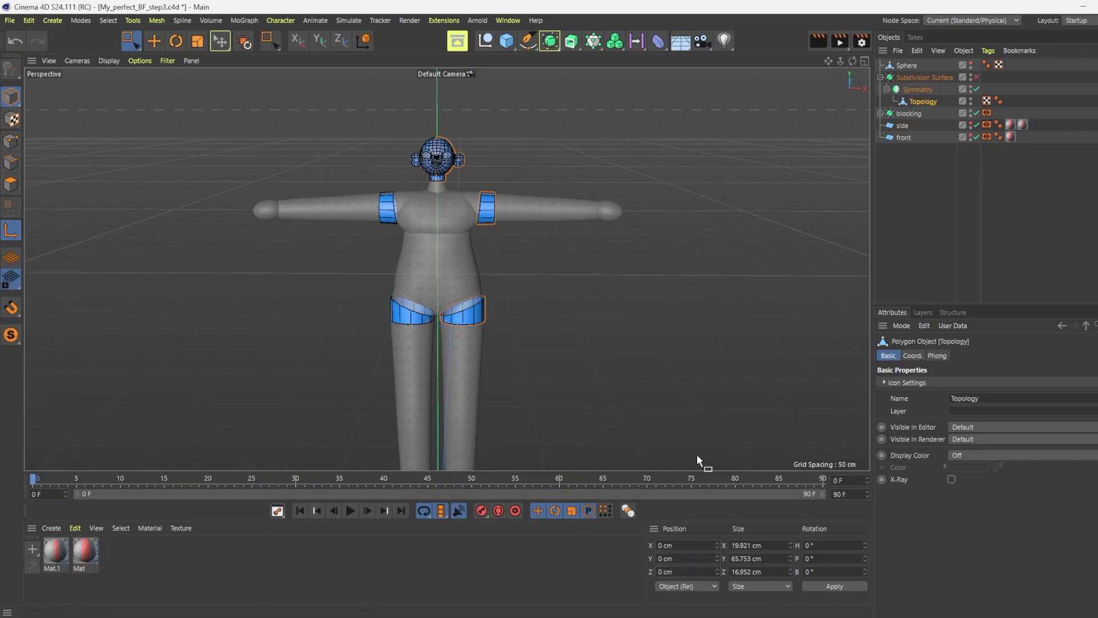
click(10, 230)
scroll(558, 141, down, 3)
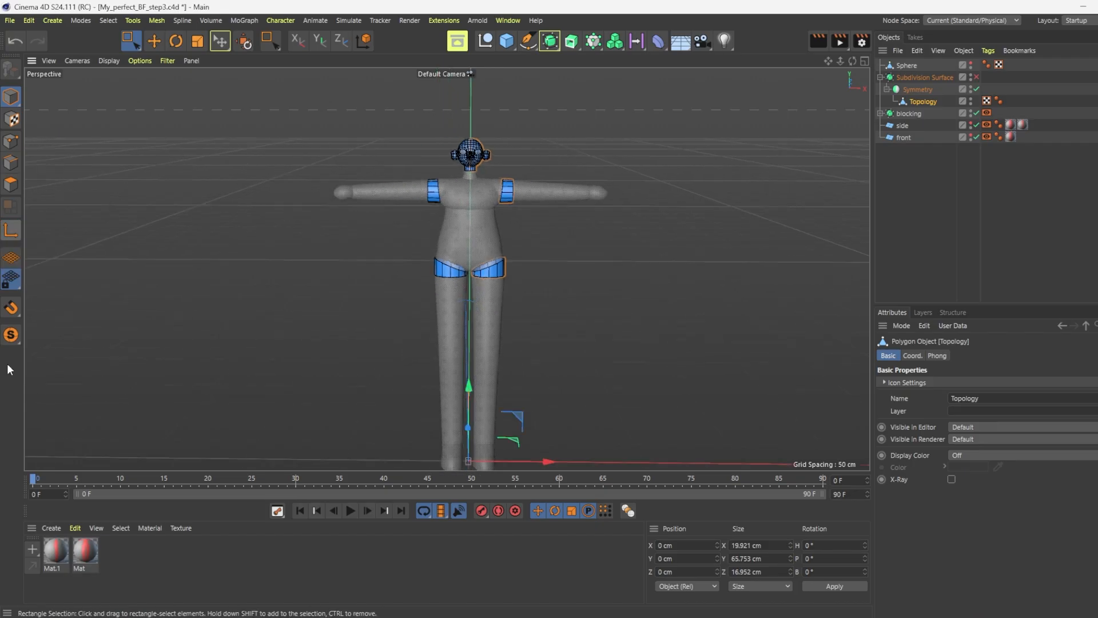
Enable snapping with 3D Snapping and Polygon Snap
click(10, 312)
click(11, 314)
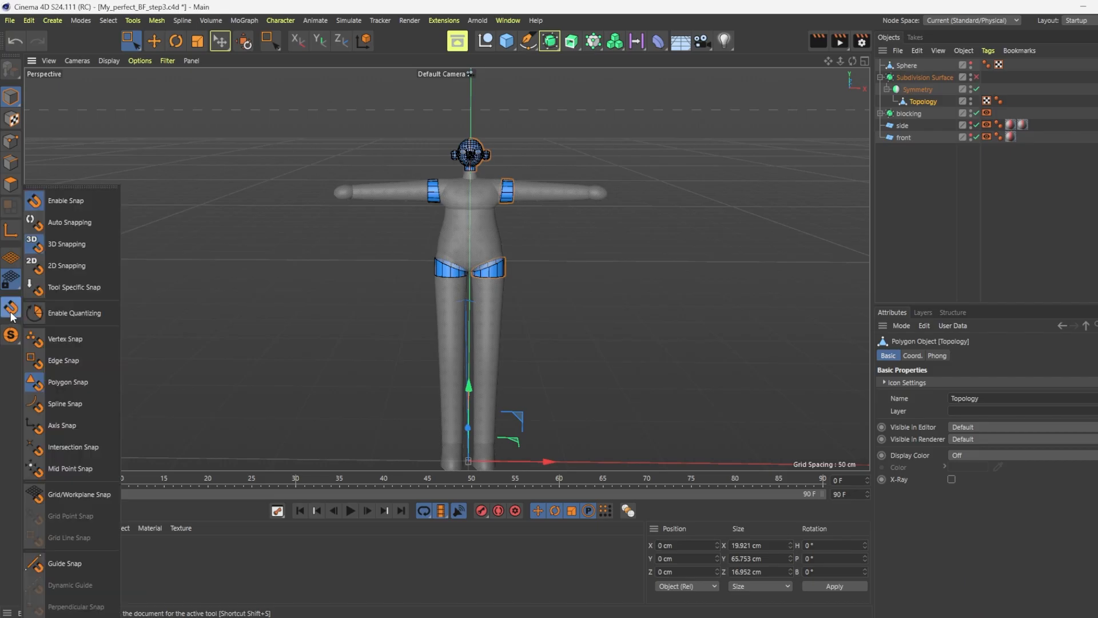
scroll(264, 258, down, 1)
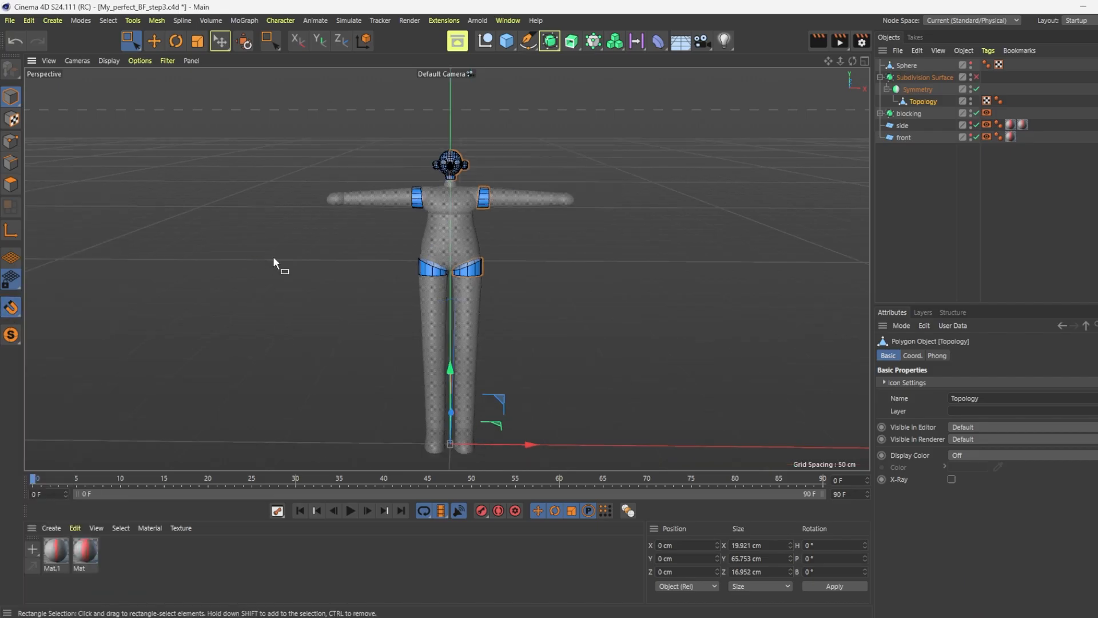
Draw a four-sided polygon with the Polygon Pen below the chest, beside the body's centre line, in polygon mode
right_click(512, 229)
click(508, 226)
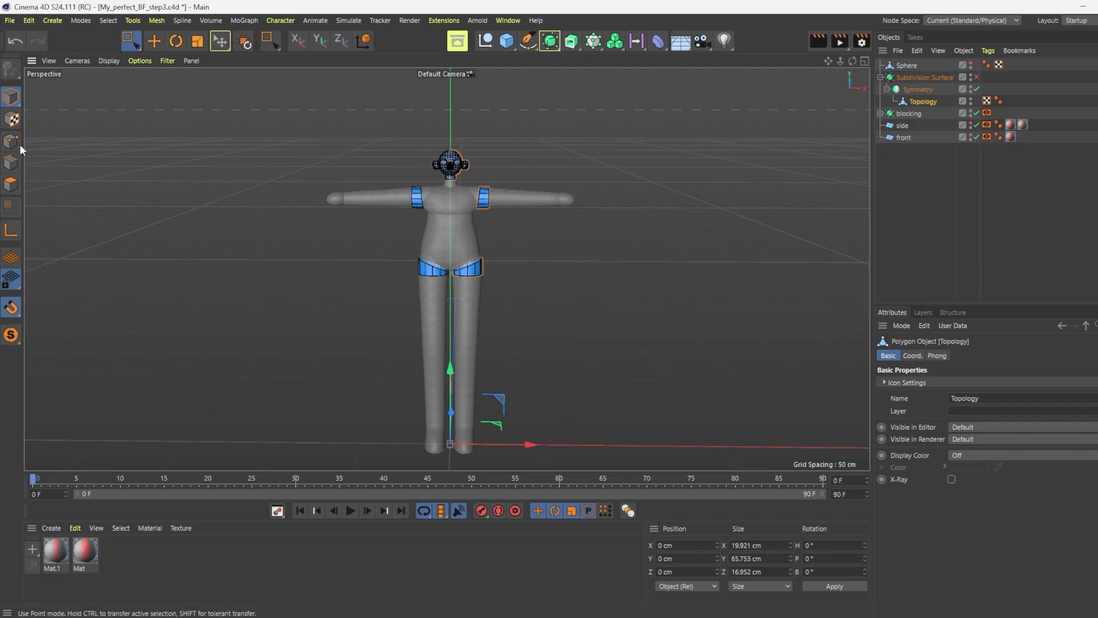
click(9, 188)
click(503, 228)
scroll(491, 227, up, 4)
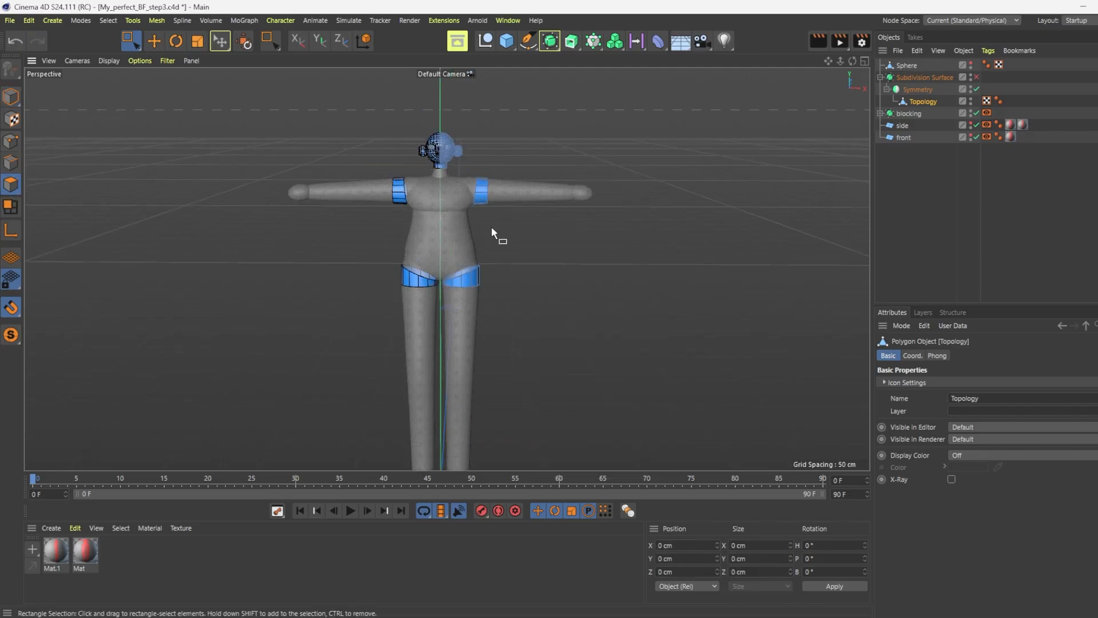
right_click(499, 214)
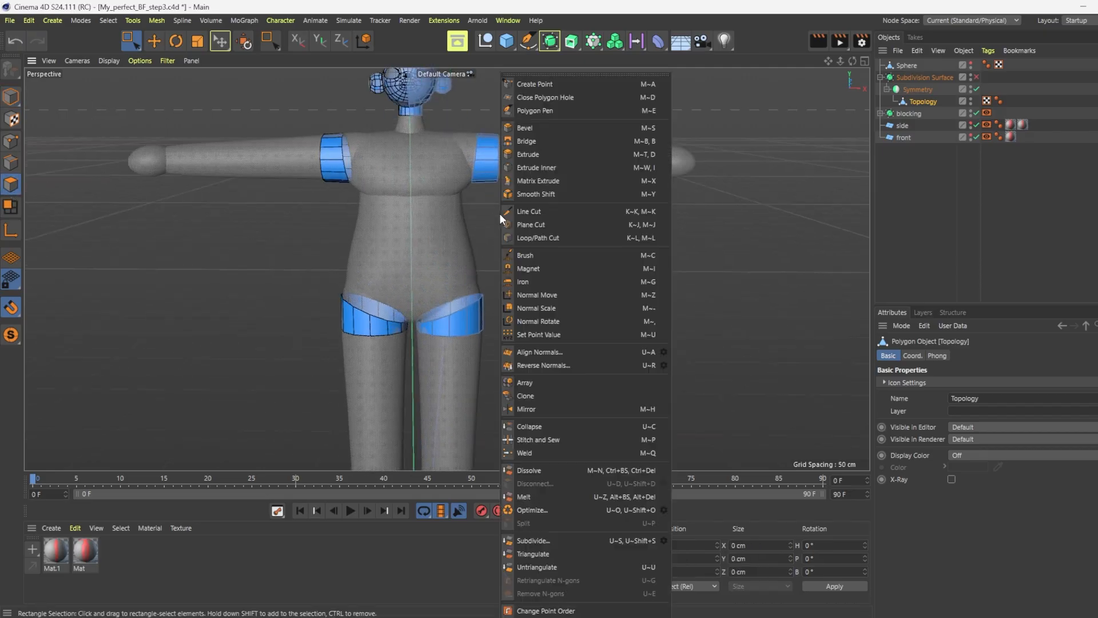
click(538, 113)
scroll(407, 194, up, 3)
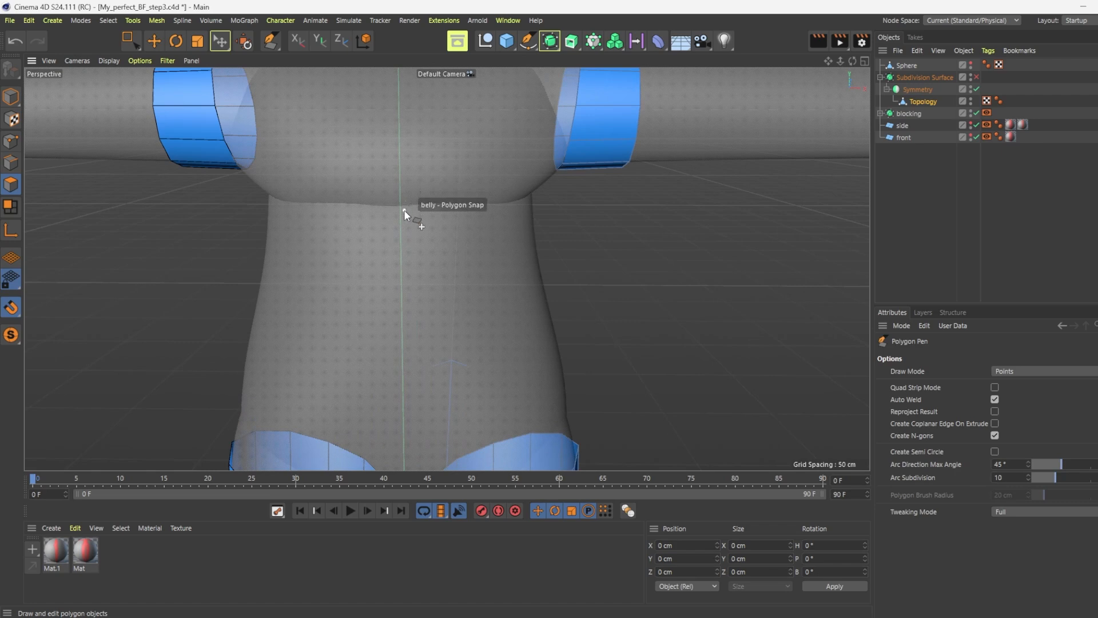
click(401, 206)
click(431, 204)
click(430, 227)
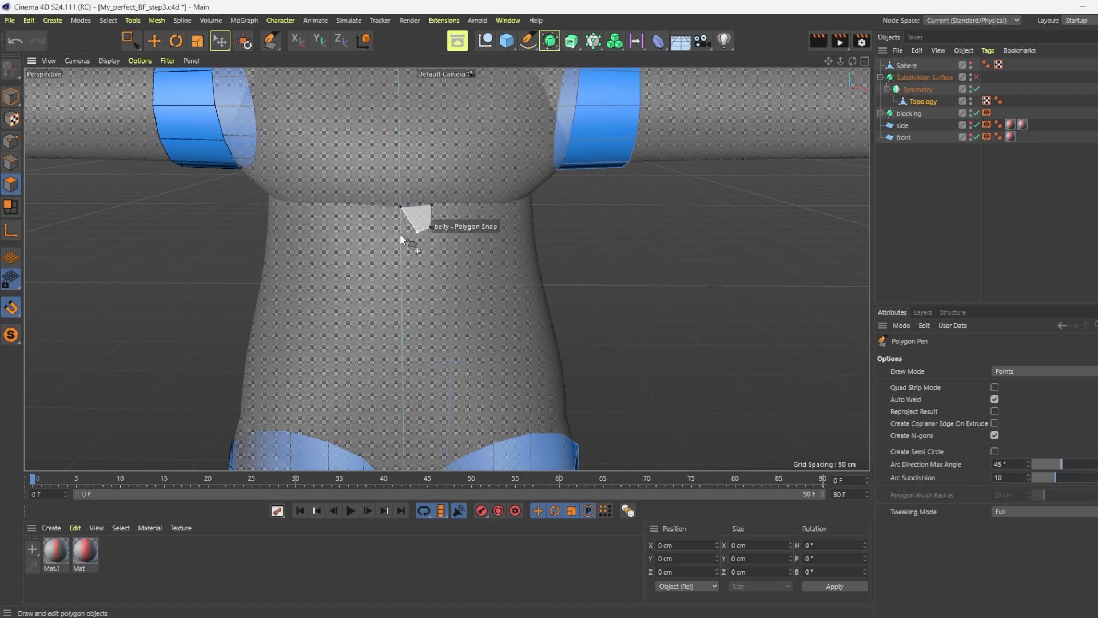
click(401, 227)
click(401, 207)
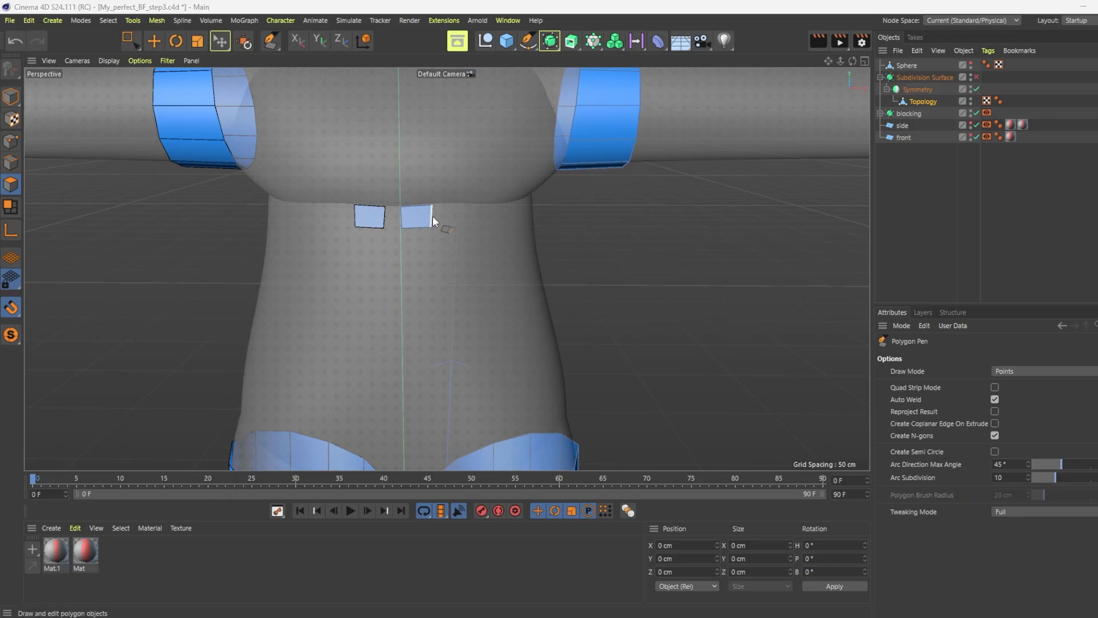
Extend the quad into a strip of polygons below the chest, around the front to the torso's side beneath the arm
mouse_move(433, 220)
ctrl+mouse_down()
mouse_move(510, 220)
mouse_move(438, 221)
ctrl+mouse_up()
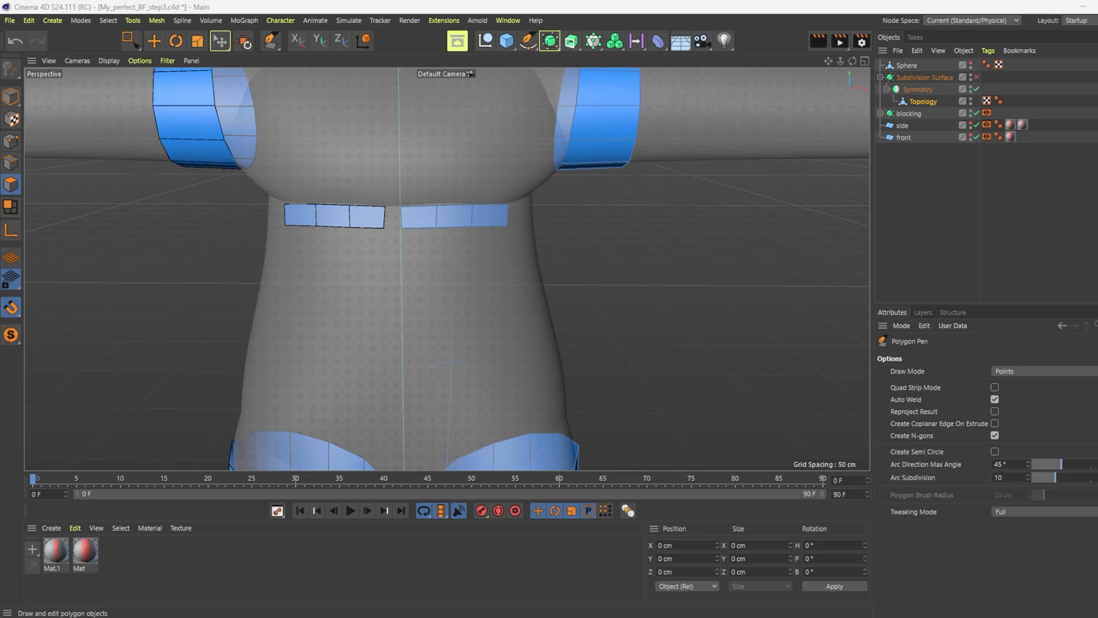
drag(852, 61, 845, 64)
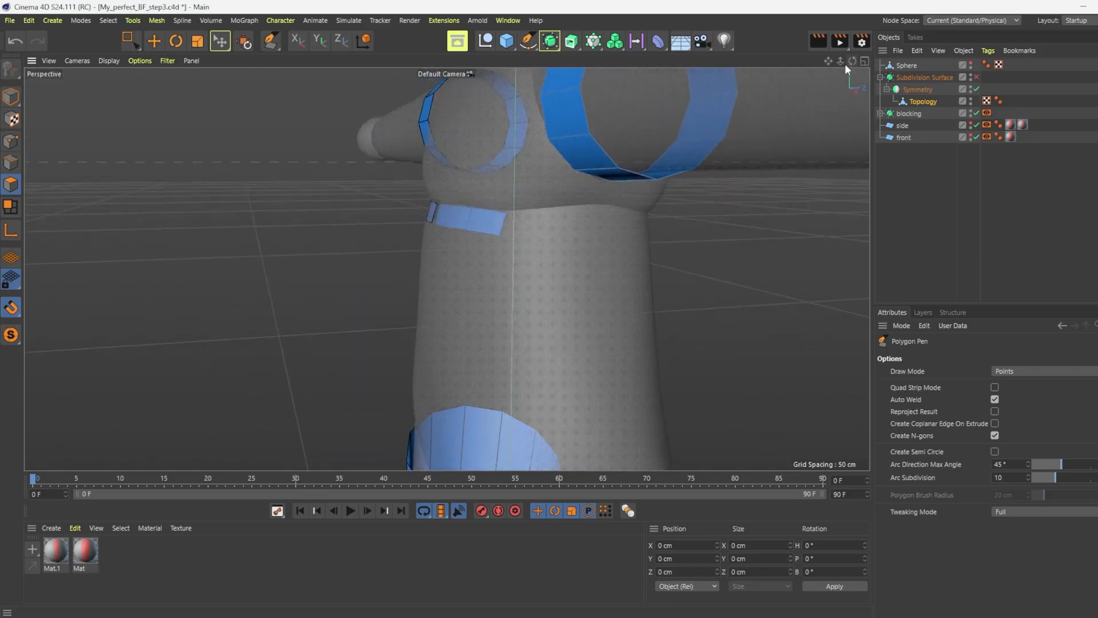
ctrl+drag(540, 220, 578, 217)
drag(852, 58, 832, 53)
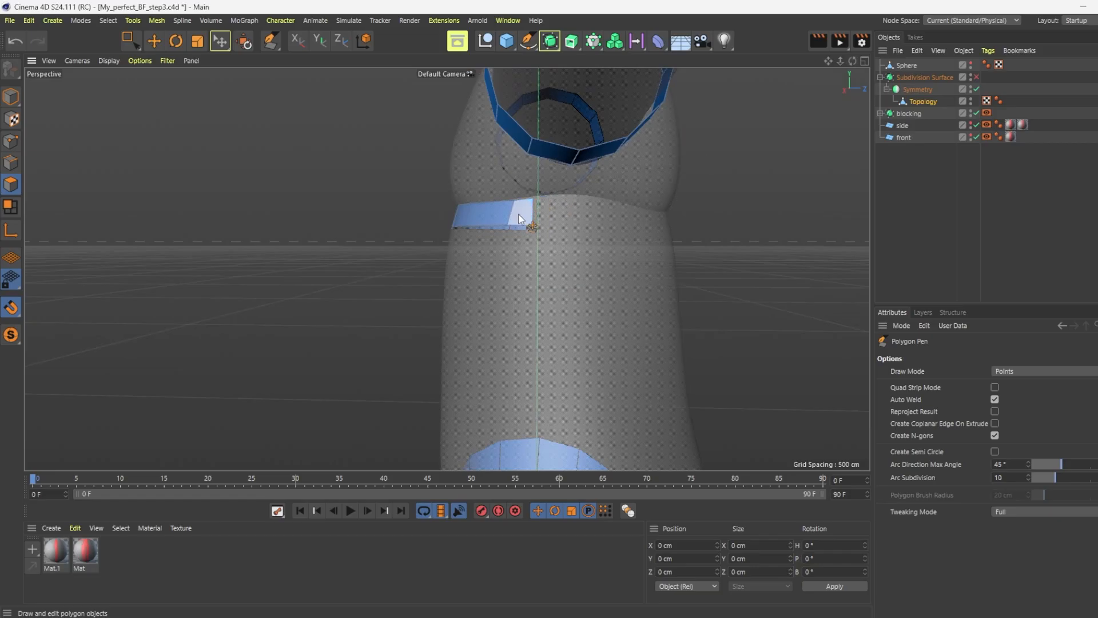
ctrl+drag(533, 213, 574, 208)
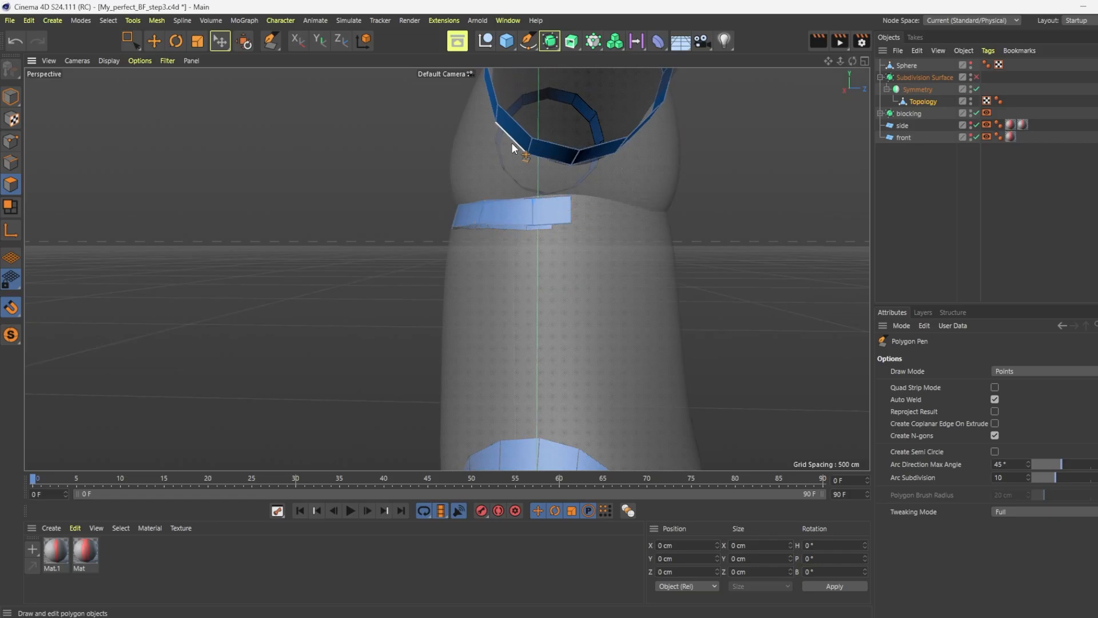
Bridge the armhole's lower edges down to the strip and move the strip's bottom edges slightly lower
ctrl+drag(511, 141, 507, 207)
ctrl+drag(550, 160, 552, 198)
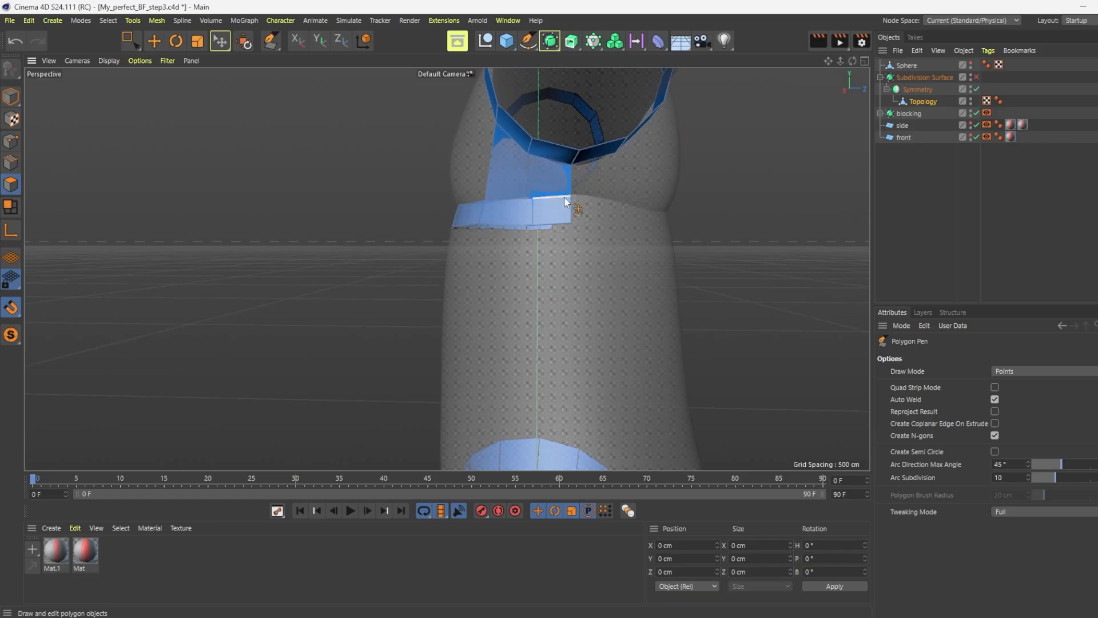
drag(852, 60, 845, 48)
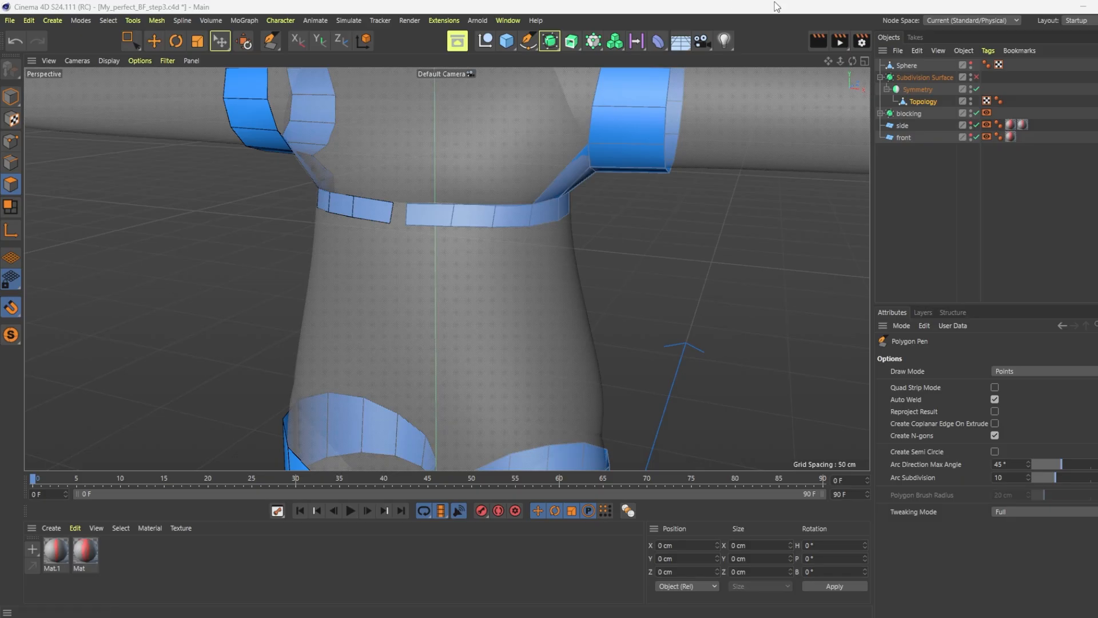
drag(854, 61, 812, 49)
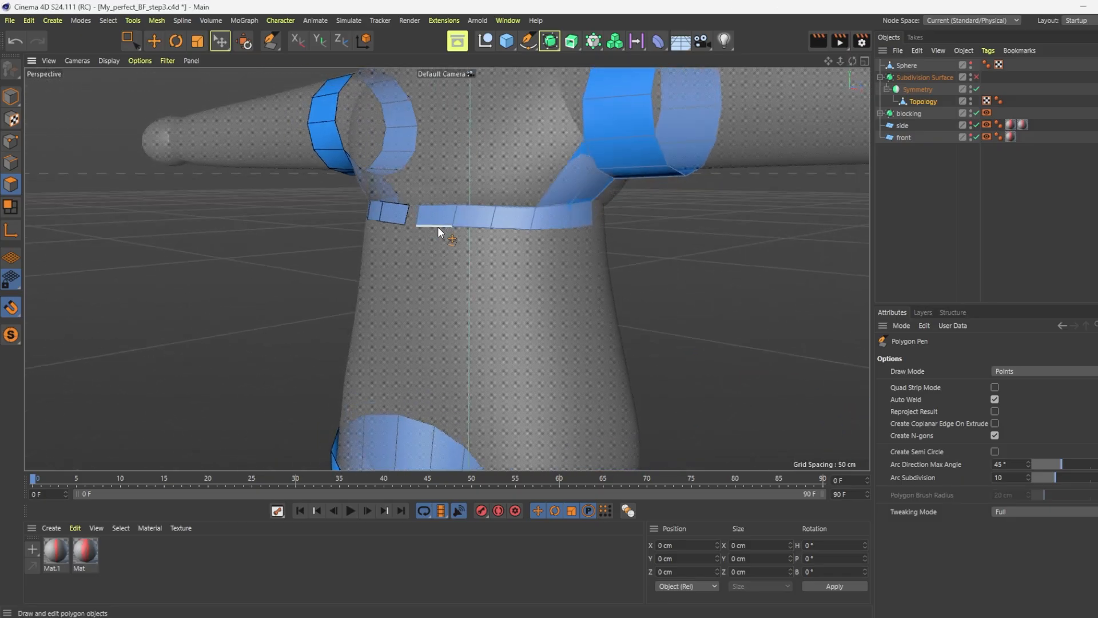
drag(437, 226, 500, 236)
drag(584, 232, 585, 235)
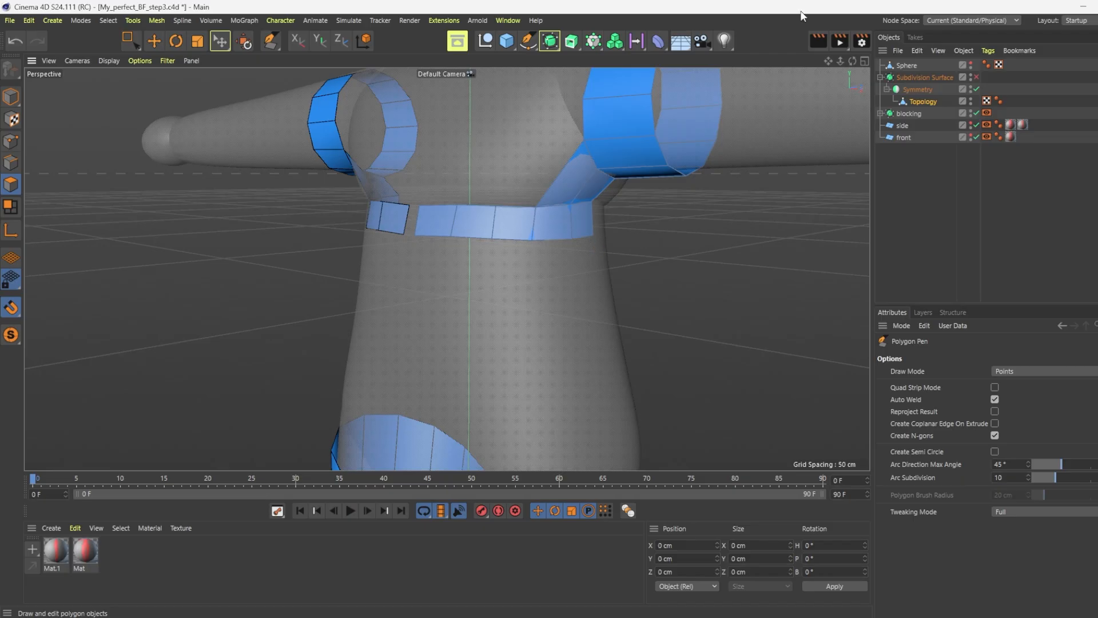
Extend the strip around the back to the centre line and connect the remaining lower armhole edge to it
drag(852, 60, 589, 49)
drag(840, 61, 875, 61)
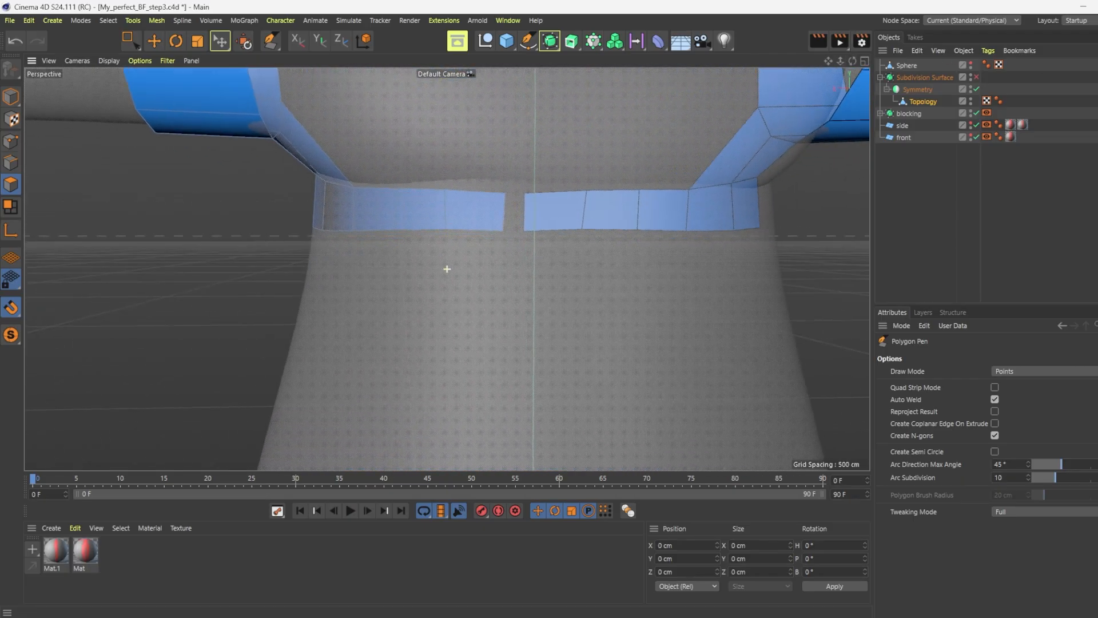
alt+right_drag(446, 269, 366, 268)
alt+drag(366, 268, 452, 285)
ctrl+drag(288, 215, 356, 212)
ctrl+drag(321, 141, 405, 227)
ctrl+drag(375, 134, 379, 195)
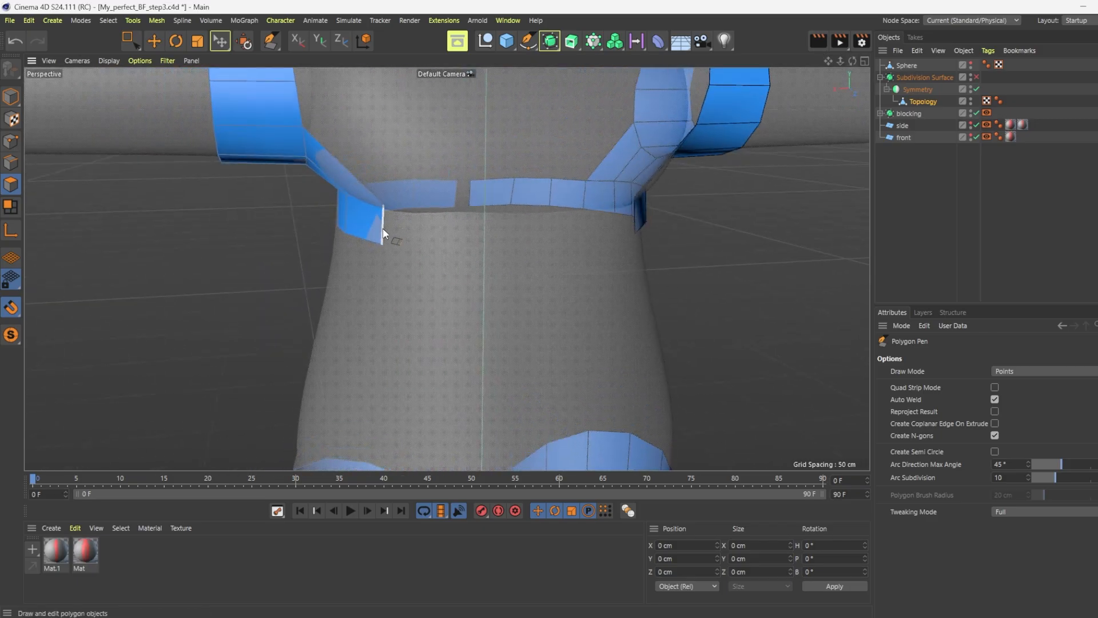
ctrl+drag(383, 234, 528, 236)
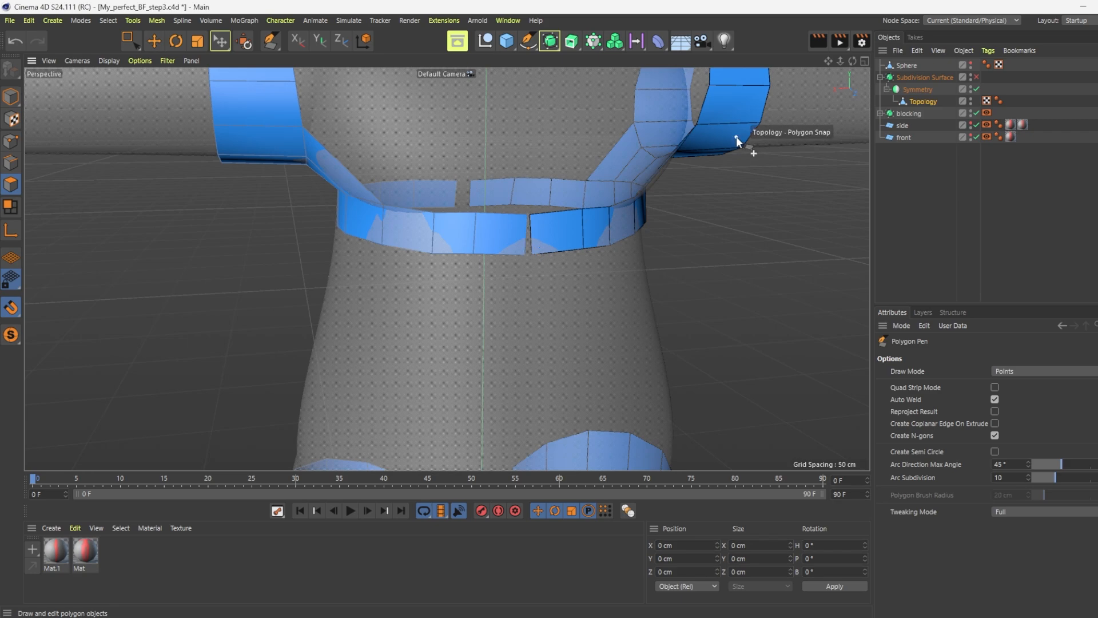
Adjust the strip's edges at the middle of the back so both mirrored halves meet
drag(852, 62, 874, 61)
alt+drag(447, 268, 472, 255)
drag(473, 211, 472, 215)
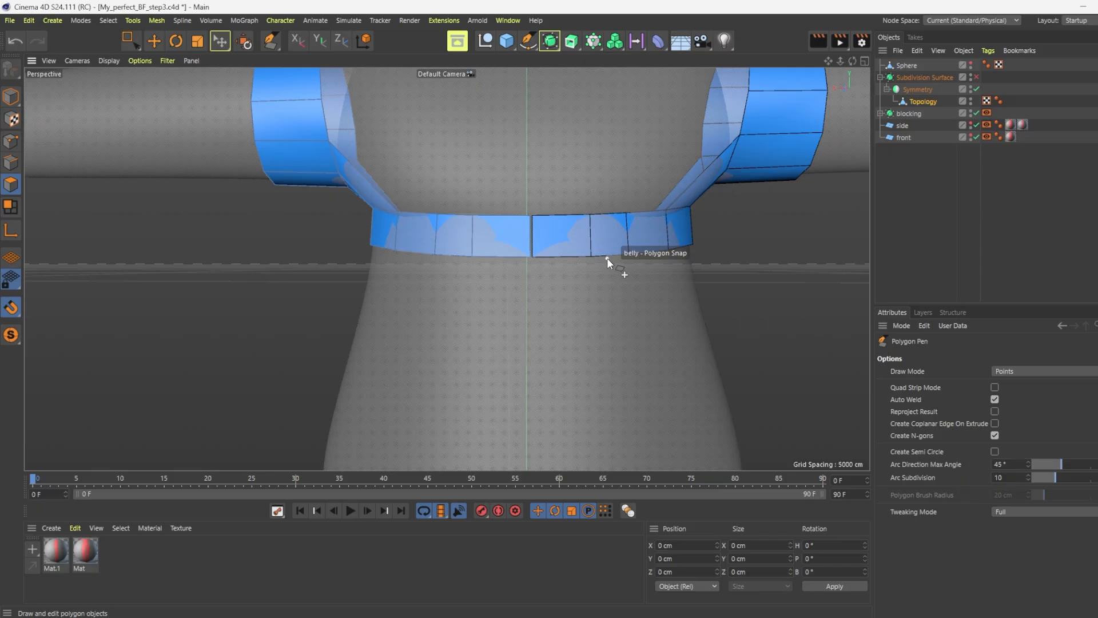
Extrude the strip's lower side edges down the torso and weld them to the upper edge of the thigh ring
scroll(606, 257, down, 5)
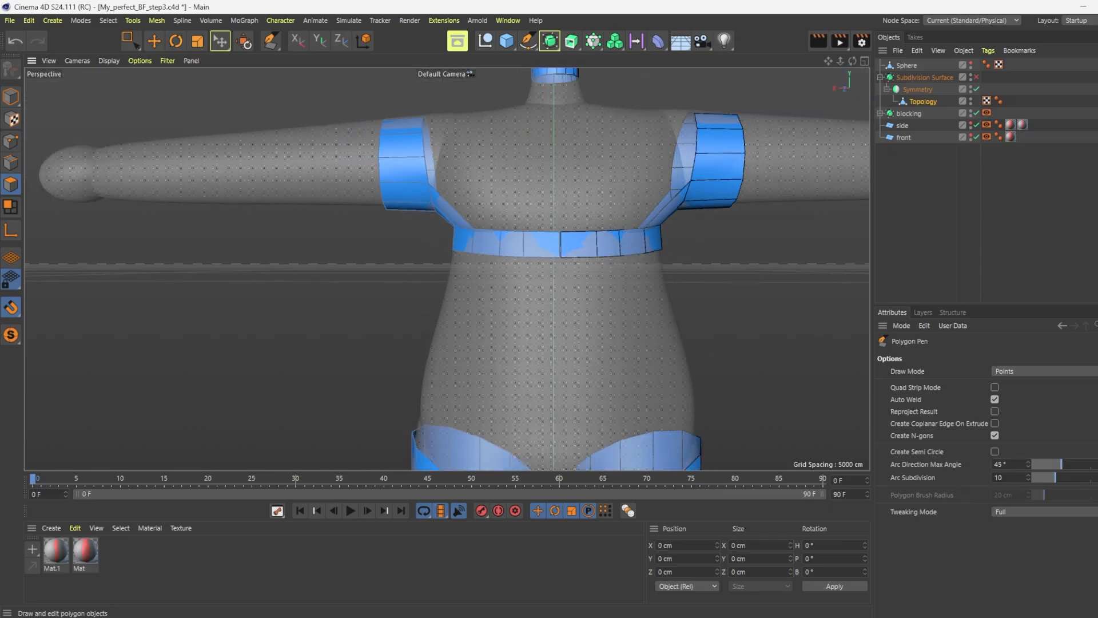
scroll(469, 327, down, 4)
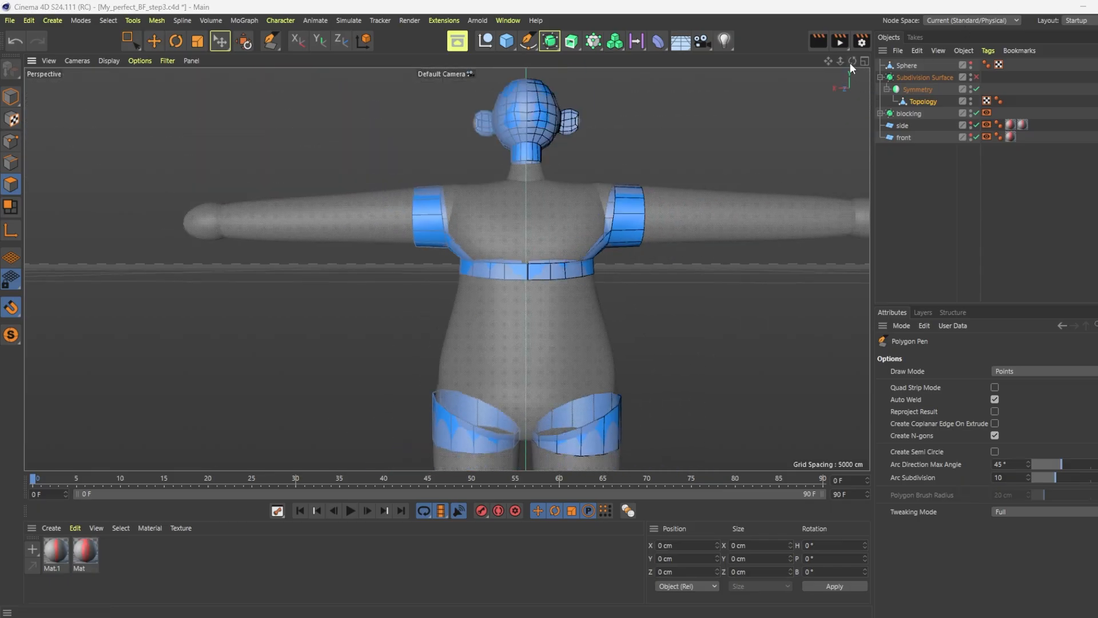
drag(852, 61, 1018, 51)
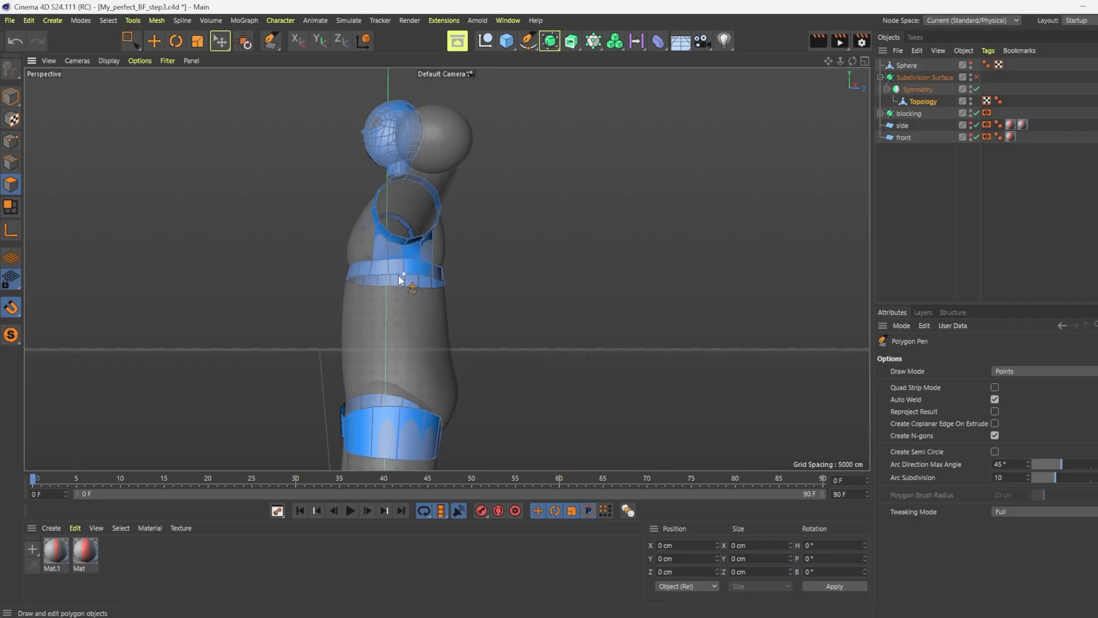
ctrl+drag(396, 275, 385, 410)
ctrl+drag(412, 273, 410, 409)
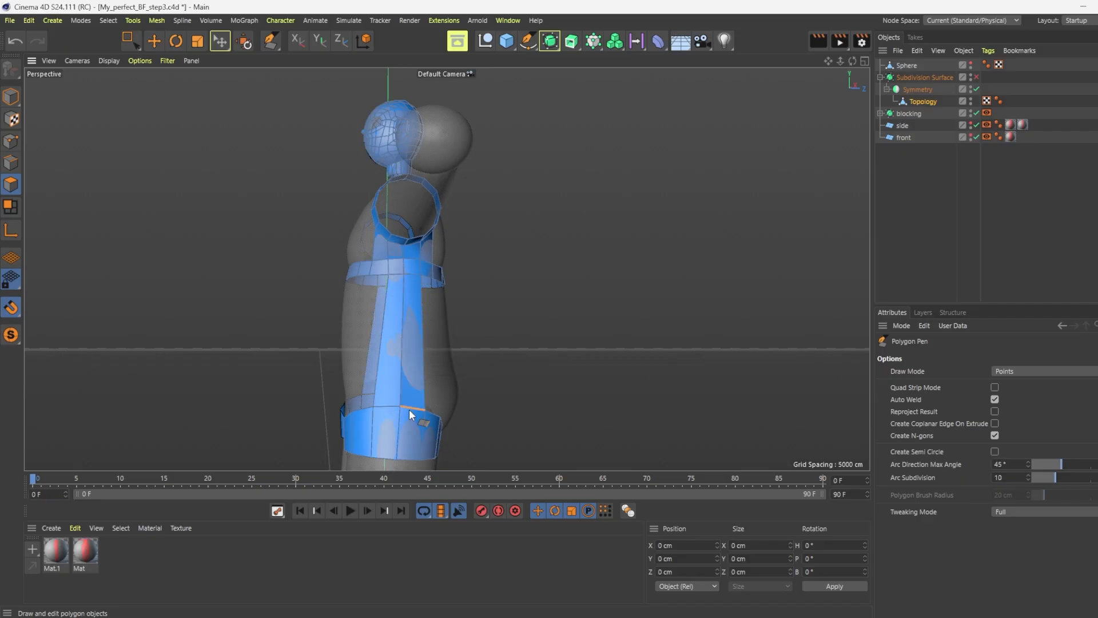
drag(852, 61, 726, 100)
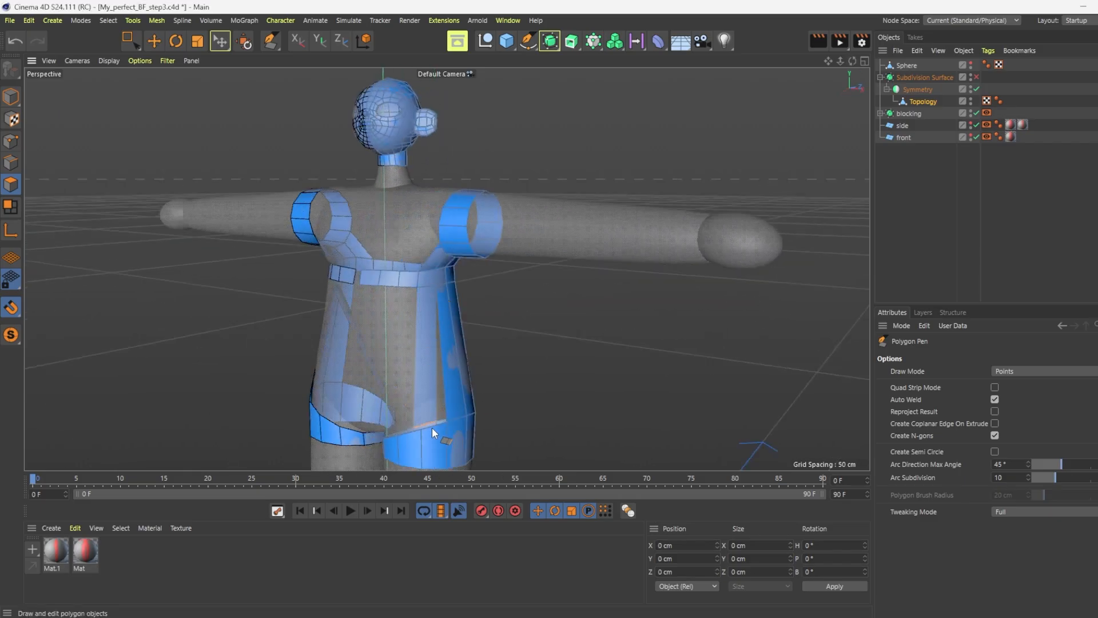
Close the front gap by moving the strip's centre edge onto the symmetry line
scroll(539, 266, down, 2)
alt+drag(539, 266, 668, 291)
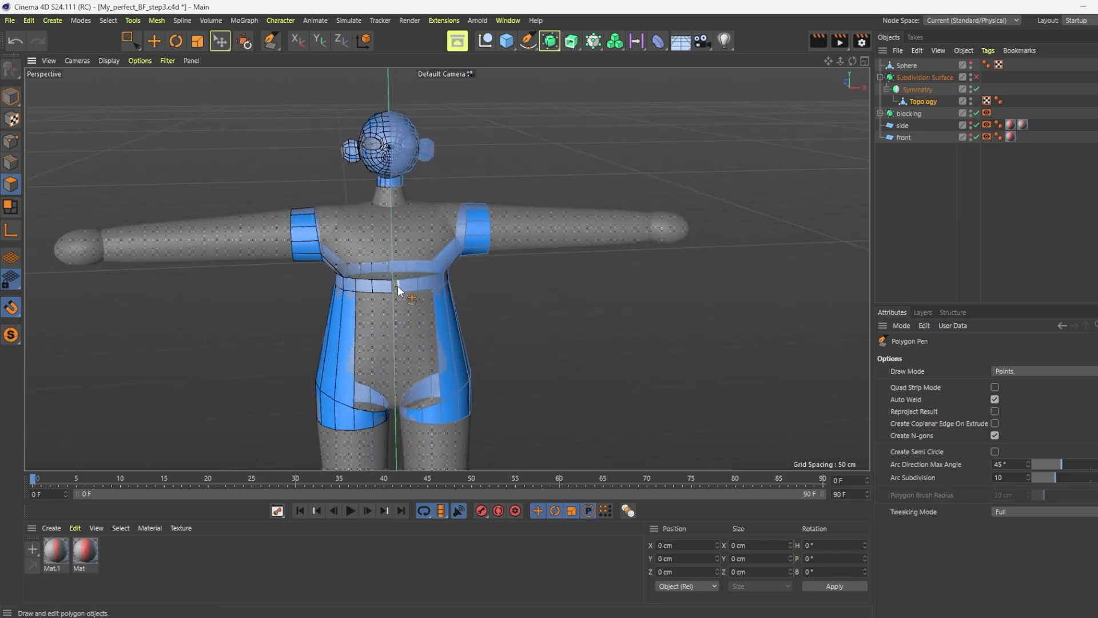
scroll(396, 286, up, 2)
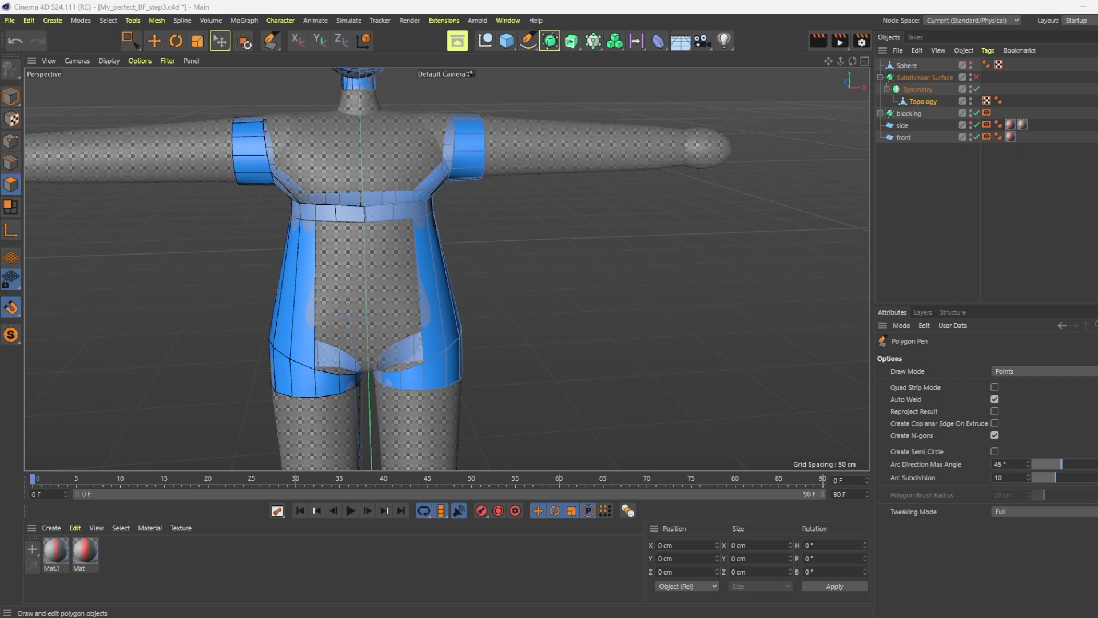
Add a horizontal loop cut across the long side polygons at an offset of about 46%
drag(853, 60, 615, 48)
alt+drag(446, 268, 548, 241)
right_click(548, 242)
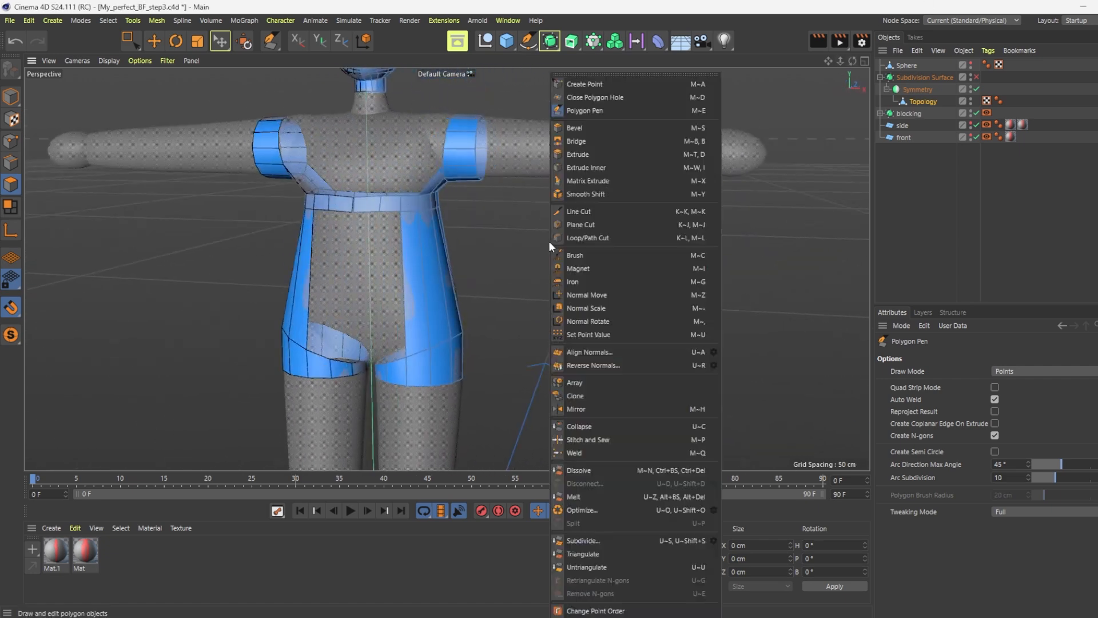
click(582, 242)
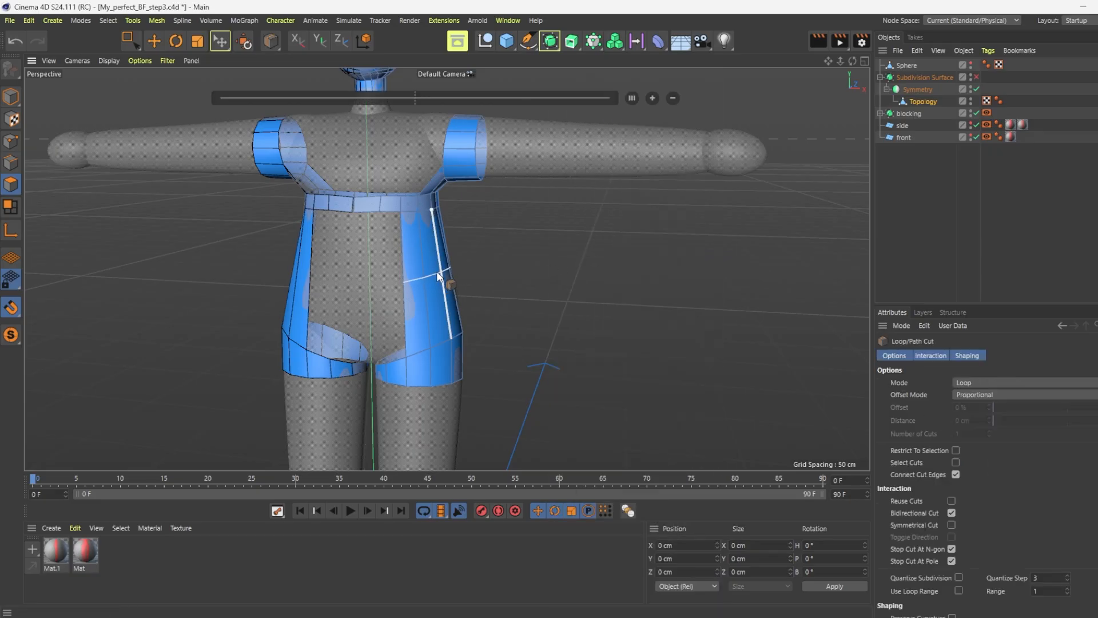
click(437, 270)
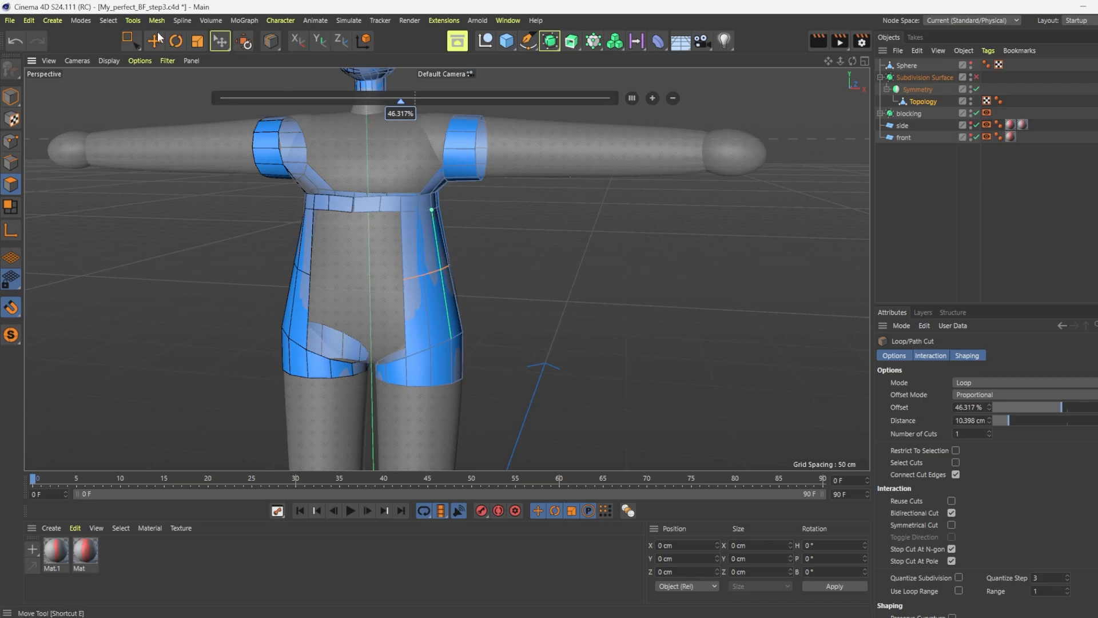
Fill the upper belly with Polygon Pen polygons from the side panel to the front centre line
right_click(477, 252)
click(519, 112)
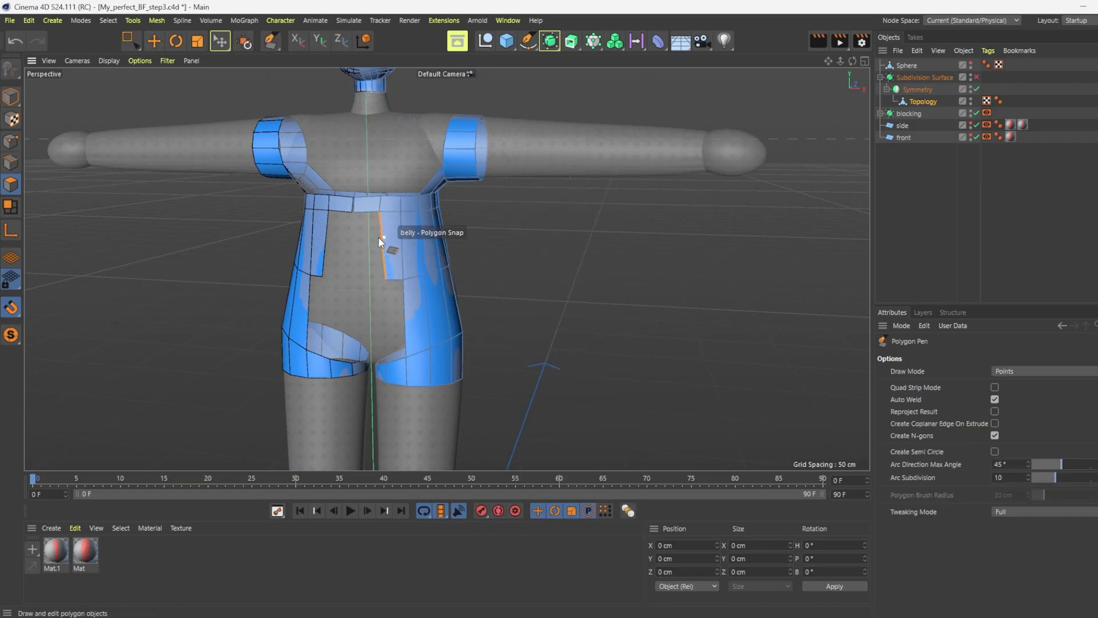
drag(385, 246, 352, 276)
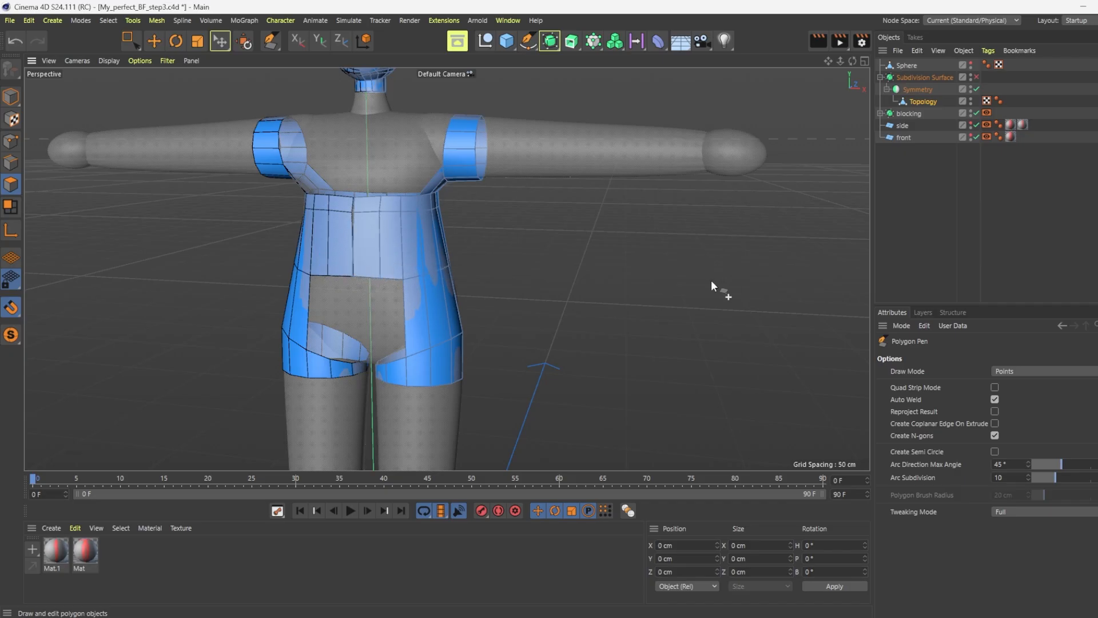
Select the thigh ring's polygons with Rectangle Selection and move them slightly down the leg
key(0)
drag(369, 336, 508, 421)
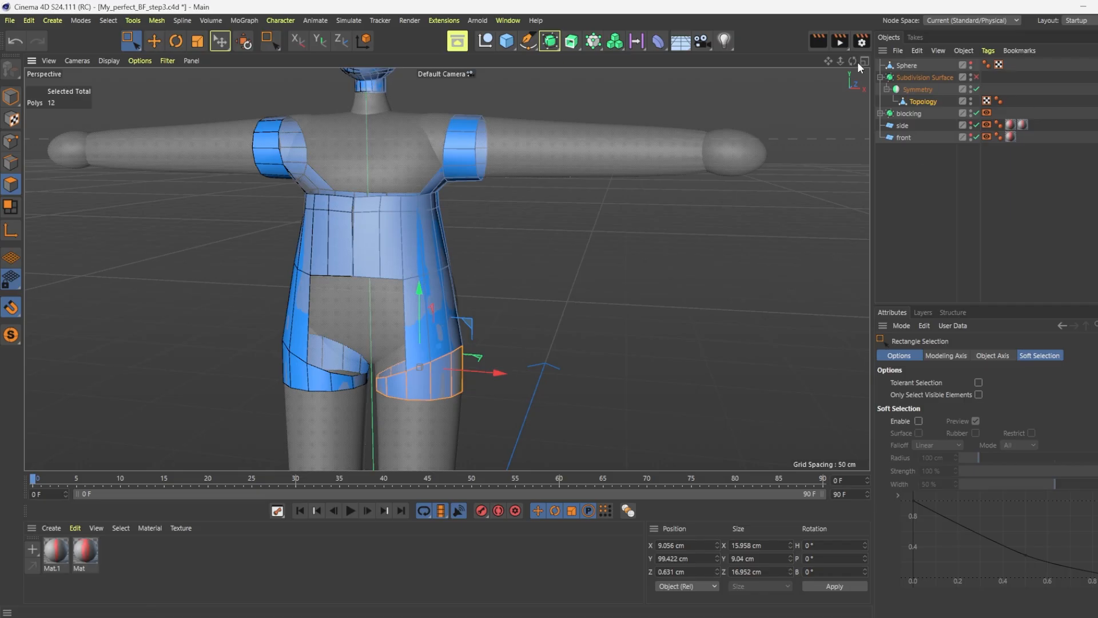
drag(853, 62, 863, 56)
Disable the Symmetry and use the Polygon Pen to extend the front hip panel inward above the thigh, welding its upper corner to the belly
right_click(545, 172)
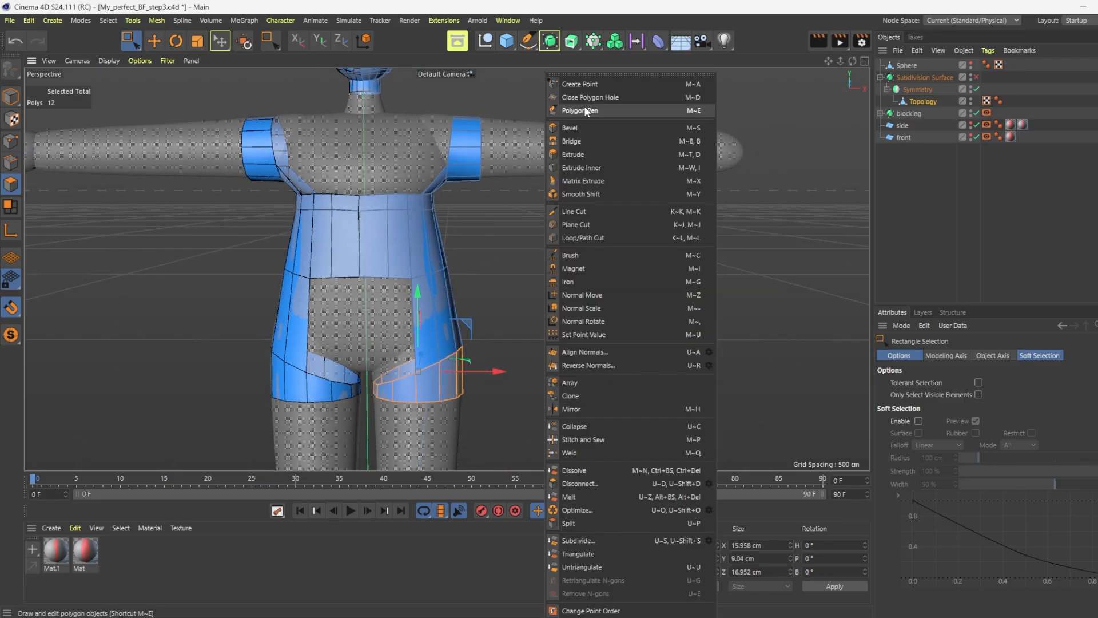
click(585, 109)
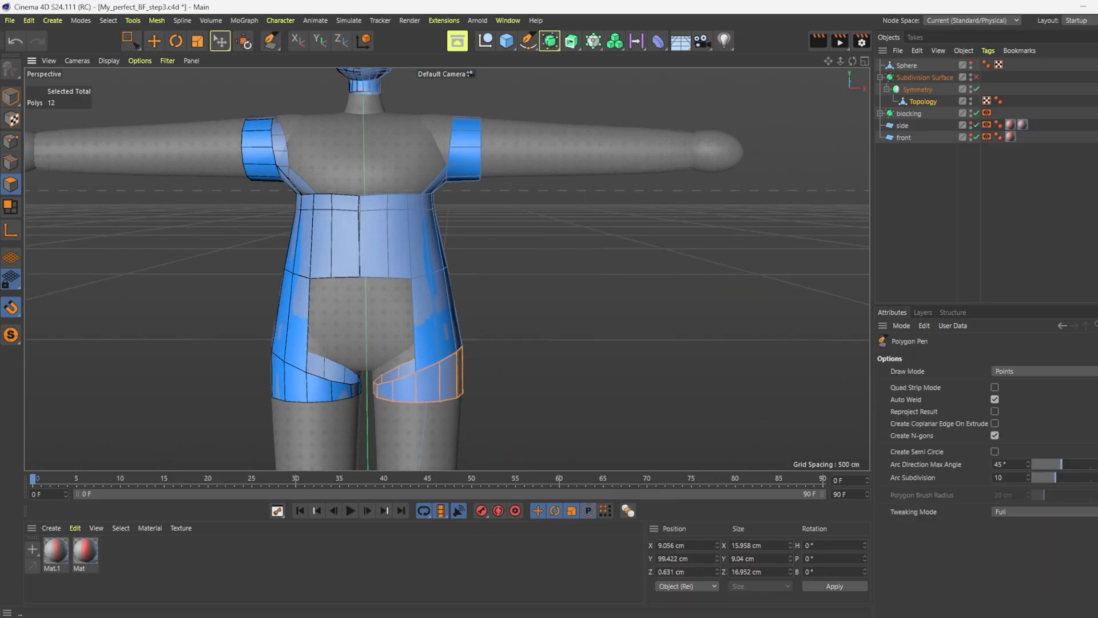
click(975, 88)
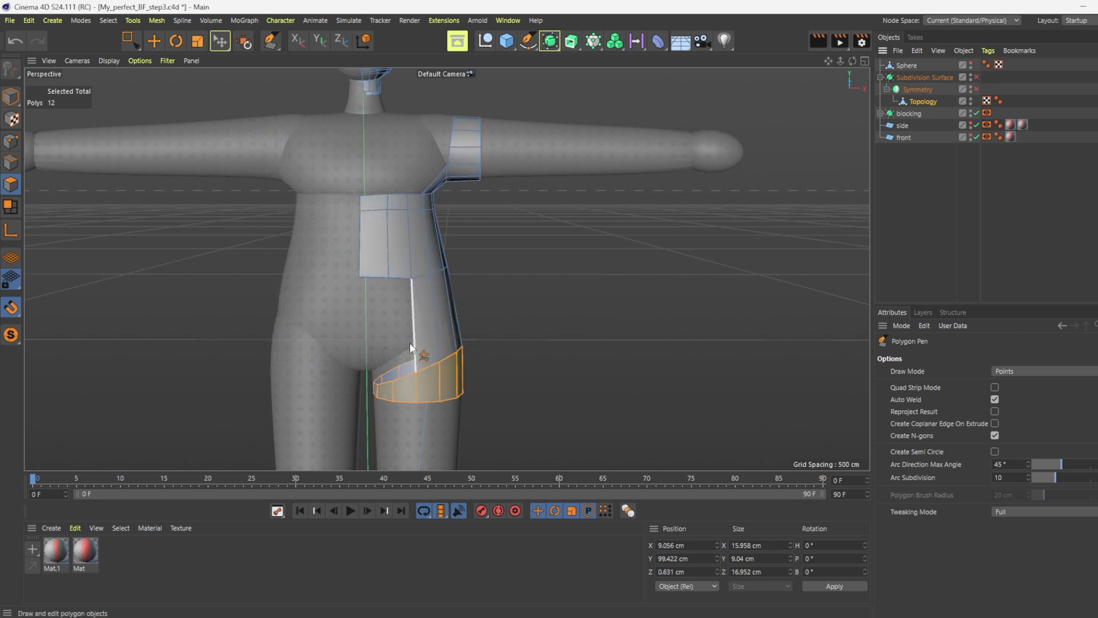
ctrl+drag(410, 344, 389, 356)
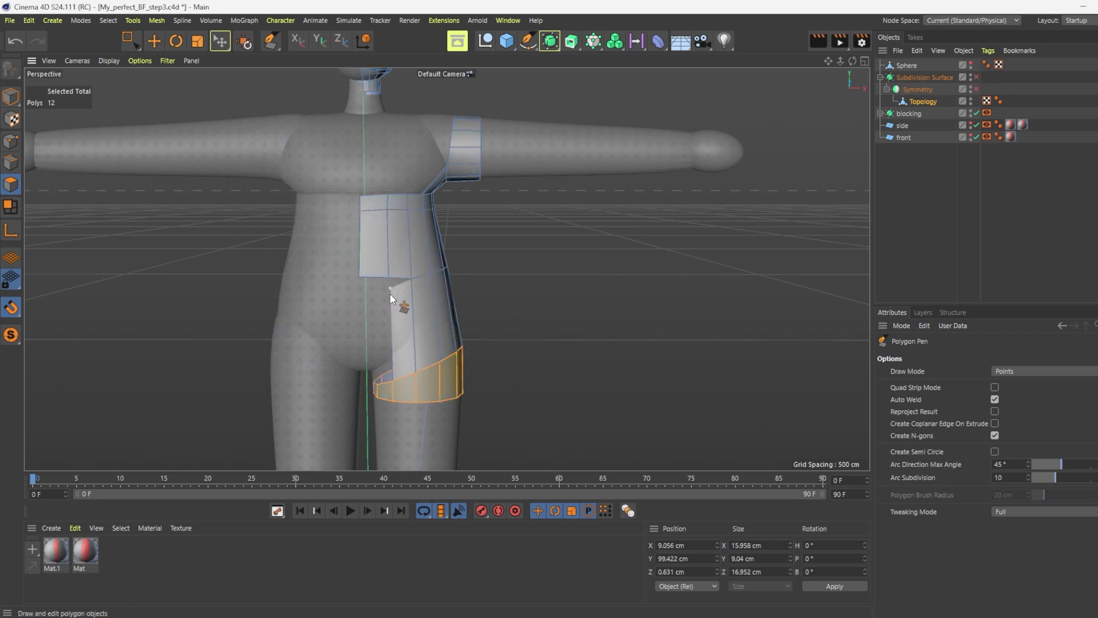
mouse_move(390, 290)
mouse_down()
mouse_move(393, 356)
mouse_move(411, 291)
mouse_up()
drag(388, 278, 387, 292)
drag(360, 277, 361, 295)
Adjust the belly and hip corner points and extend the strip above the thigh ring around to the inner leg
scroll(391, 325, down, 3)
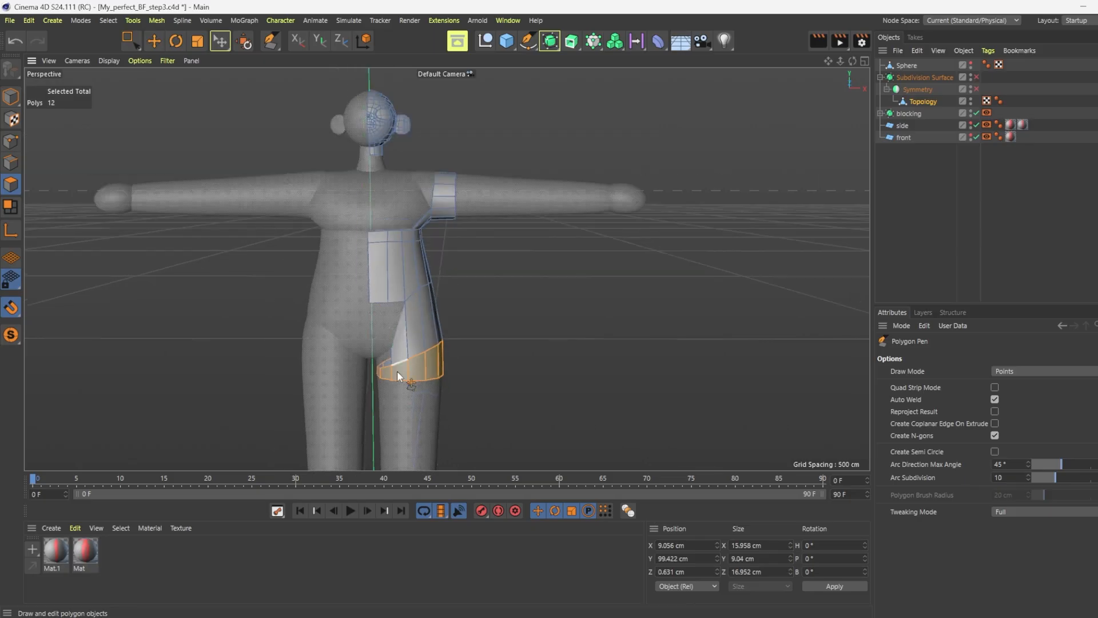
scroll(399, 376, up, 5)
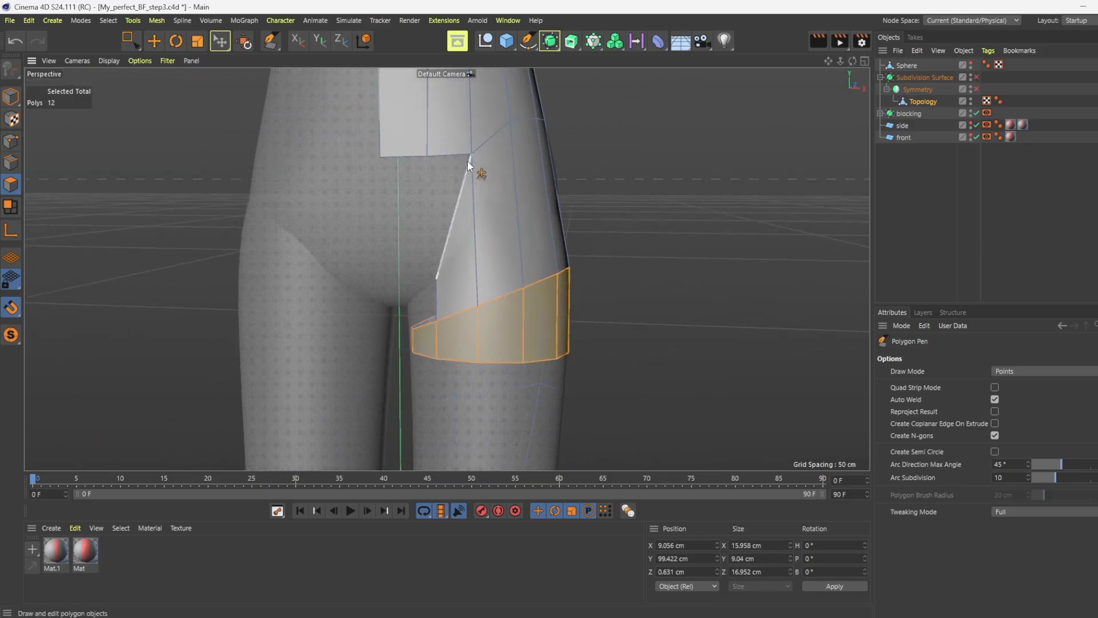
drag(471, 154, 433, 157)
drag(511, 121, 513, 135)
ctrl+drag(436, 300, 414, 310)
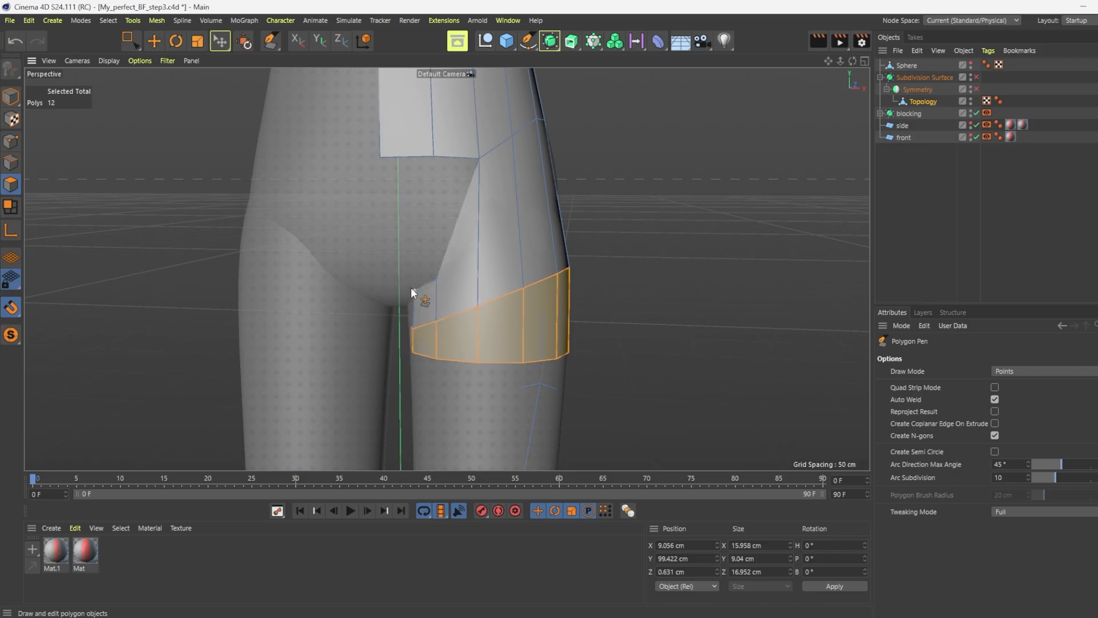
drag(852, 60, 789, 86)
drag(852, 60, 543, 103)
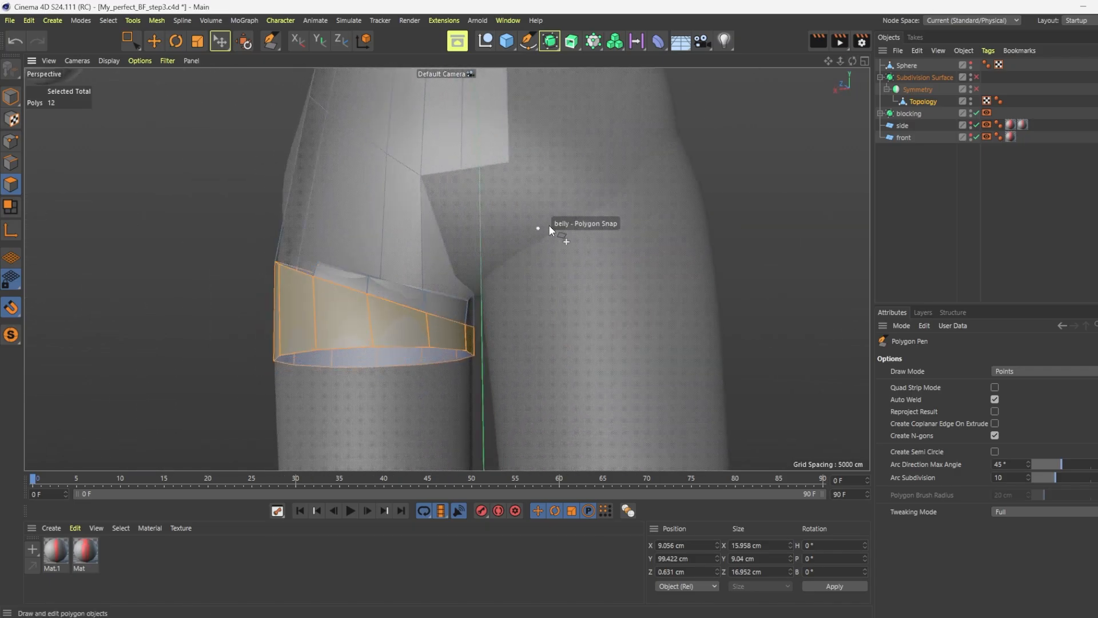
alt+drag(548, 225, 446, 269)
drag(853, 62, 1012, 85)
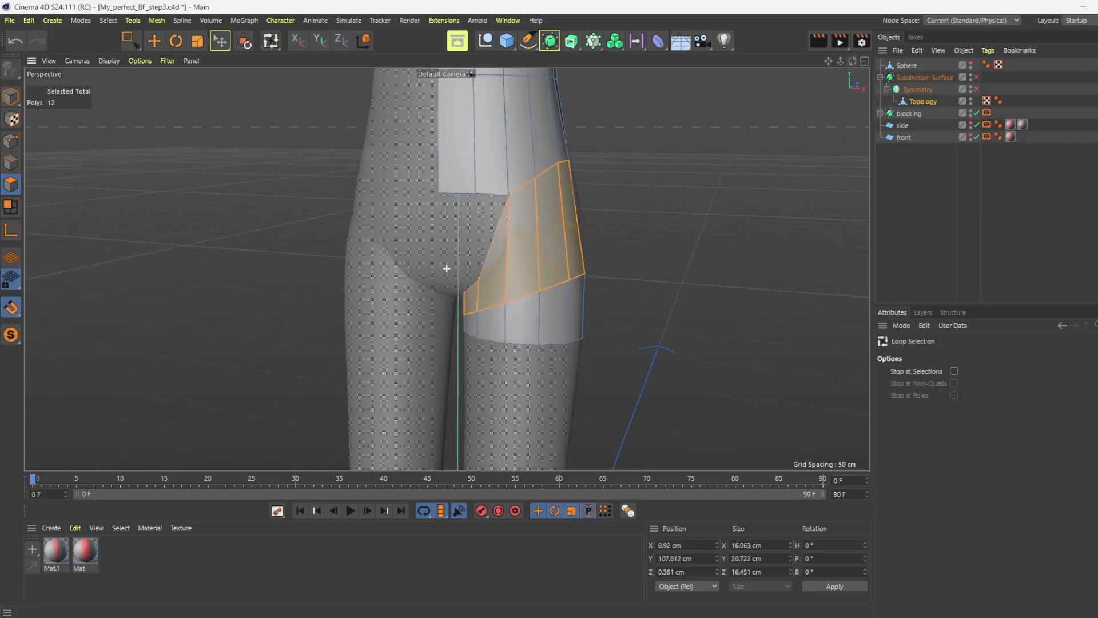
Fill the back of the waist with Polygon Pen polygons from the side panel to the back centre line
drag(853, 61, 755, 51)
right_click(578, 189)
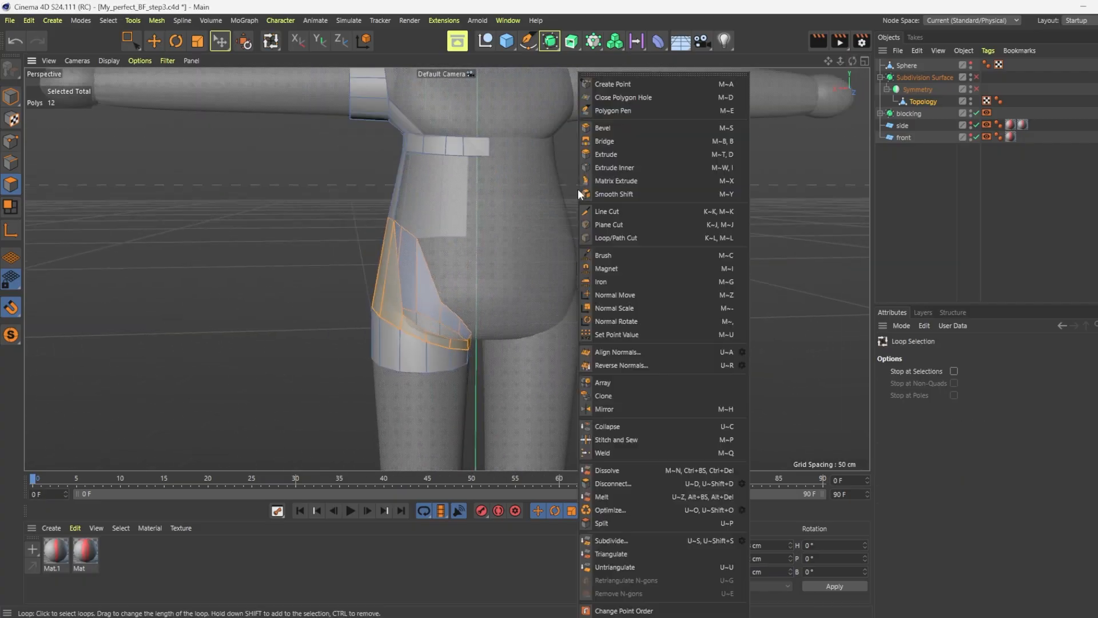
click(615, 110)
drag(853, 61, 897, 77)
ctrl+drag(381, 195, 431, 195)
ctrl+drag(429, 194, 470, 193)
drag(469, 210, 471, 215)
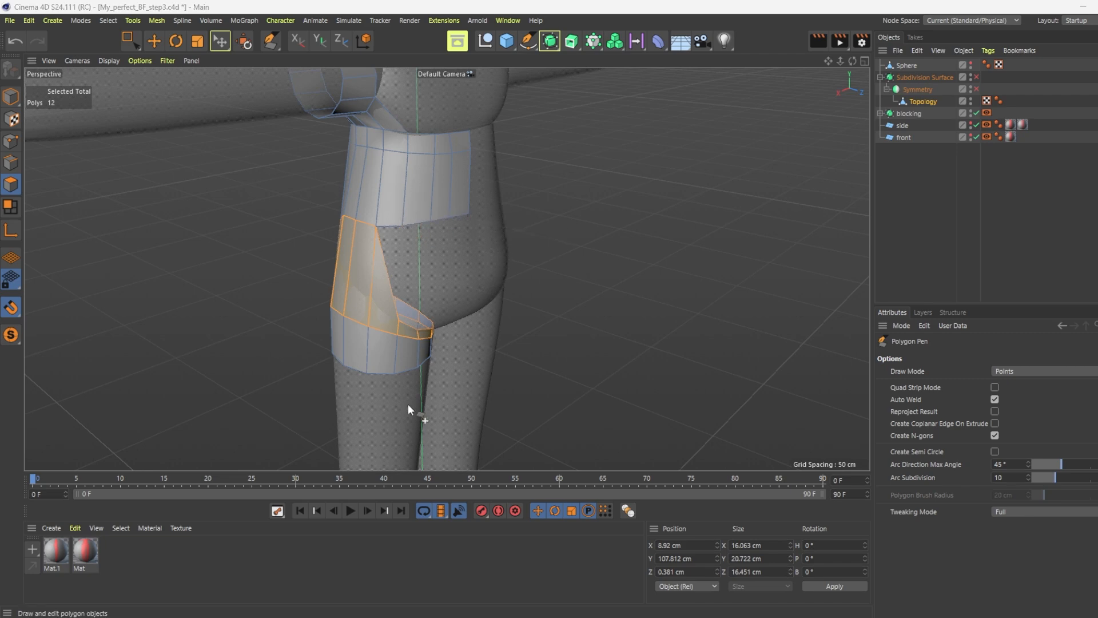
Extend a Polygon Pen polygon from the inner thigh across the front crotch, enable the Symmetry and align its inner edge with the centre line
drag(851, 60, 743, 63)
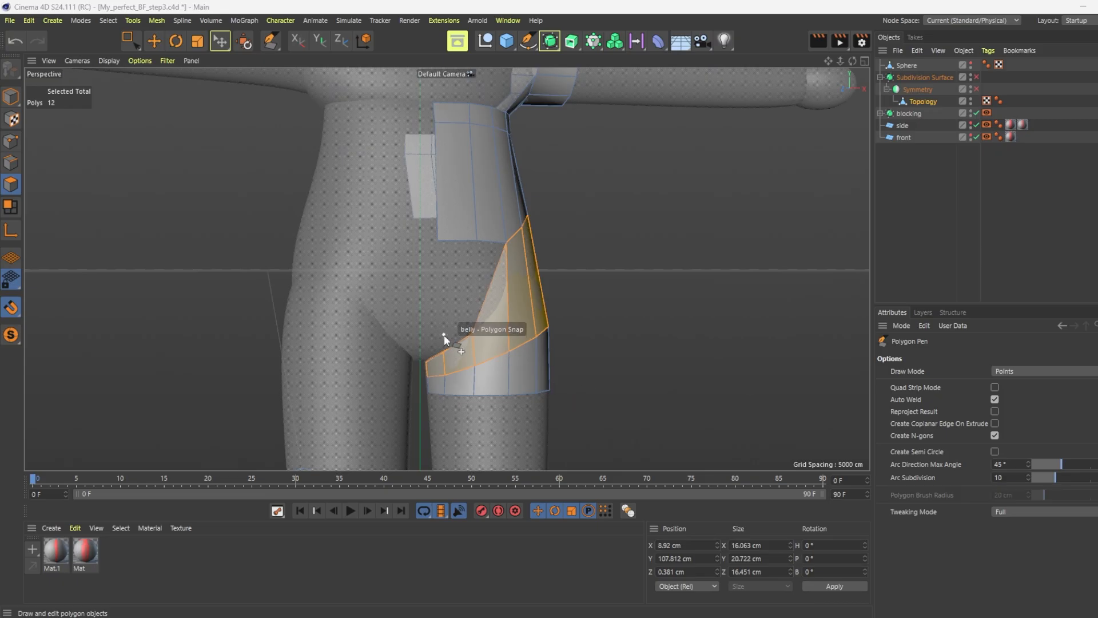
ctrl+drag(459, 344, 422, 342)
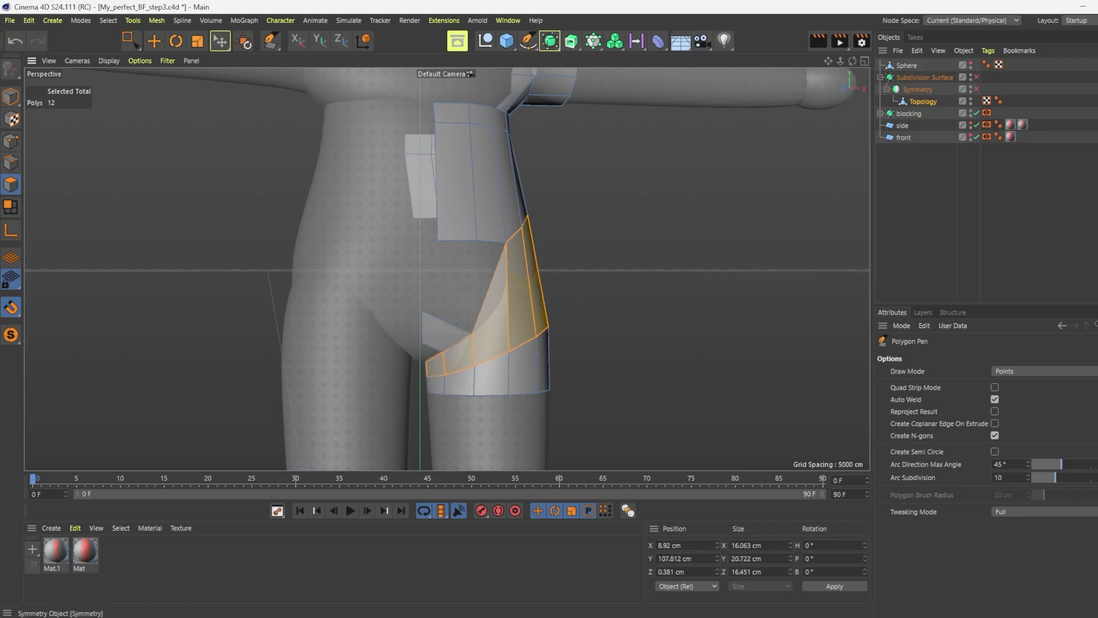
click(976, 89)
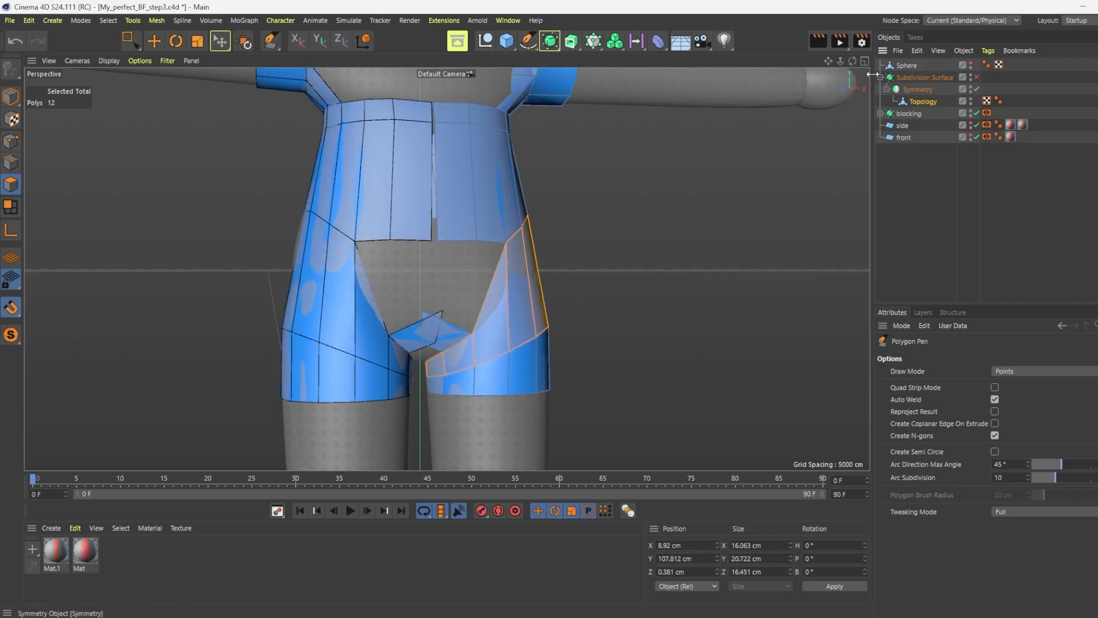
drag(423, 314, 431, 313)
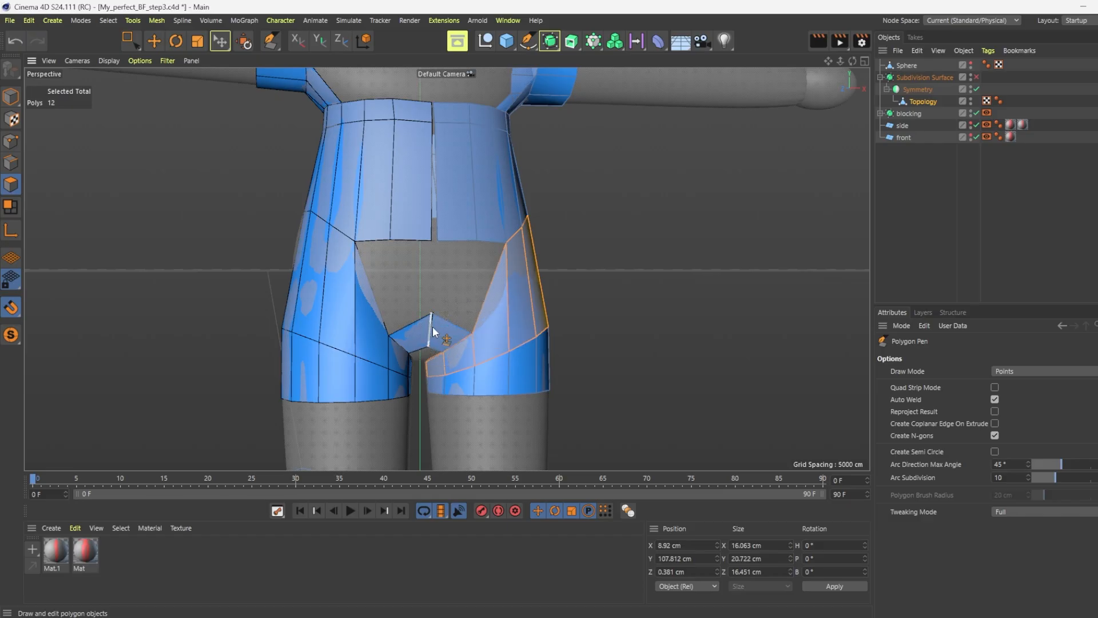
Continue the crotch strip between the thighs toward the back, connecting the inner thigh edges along the symmetry line
alt+drag(437, 320, 446, 267)
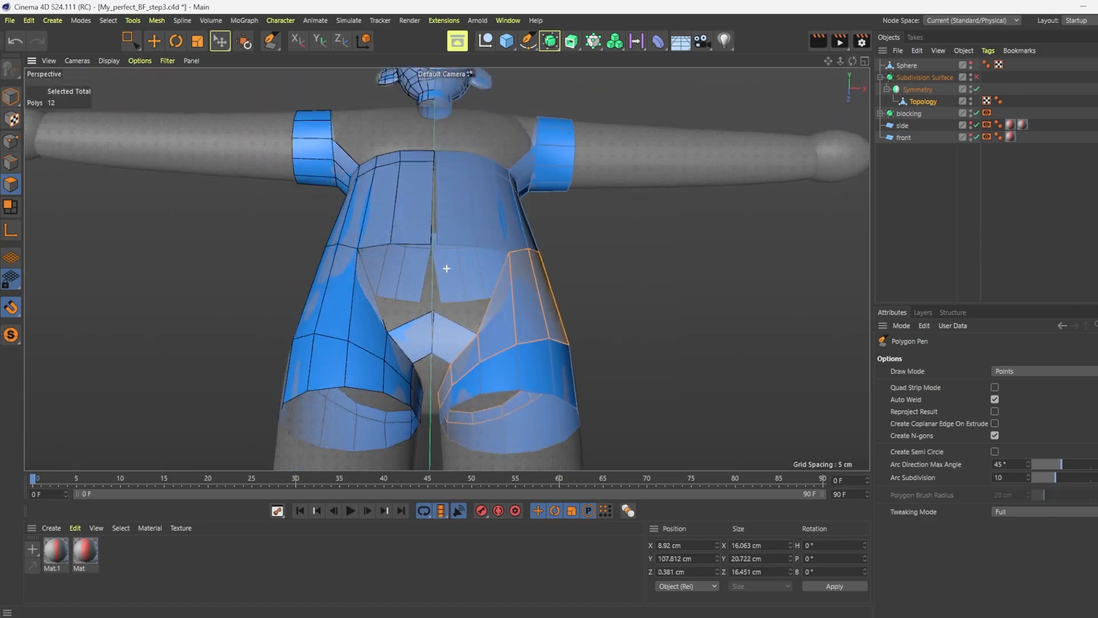
alt+right_drag(446, 267, 492, 267)
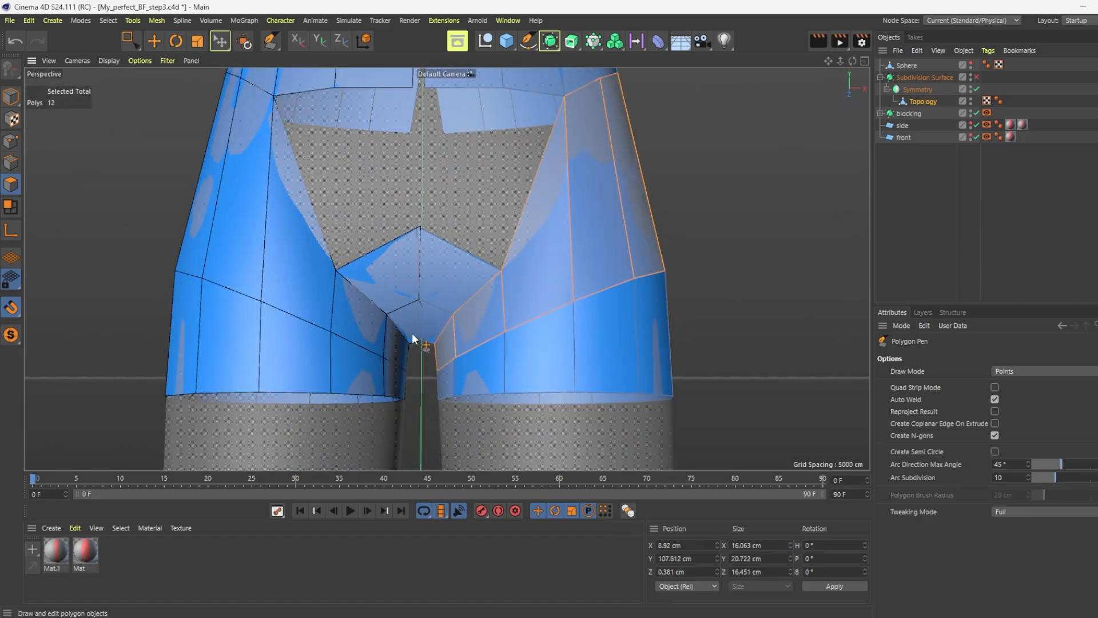
scroll(412, 336, up, 3)
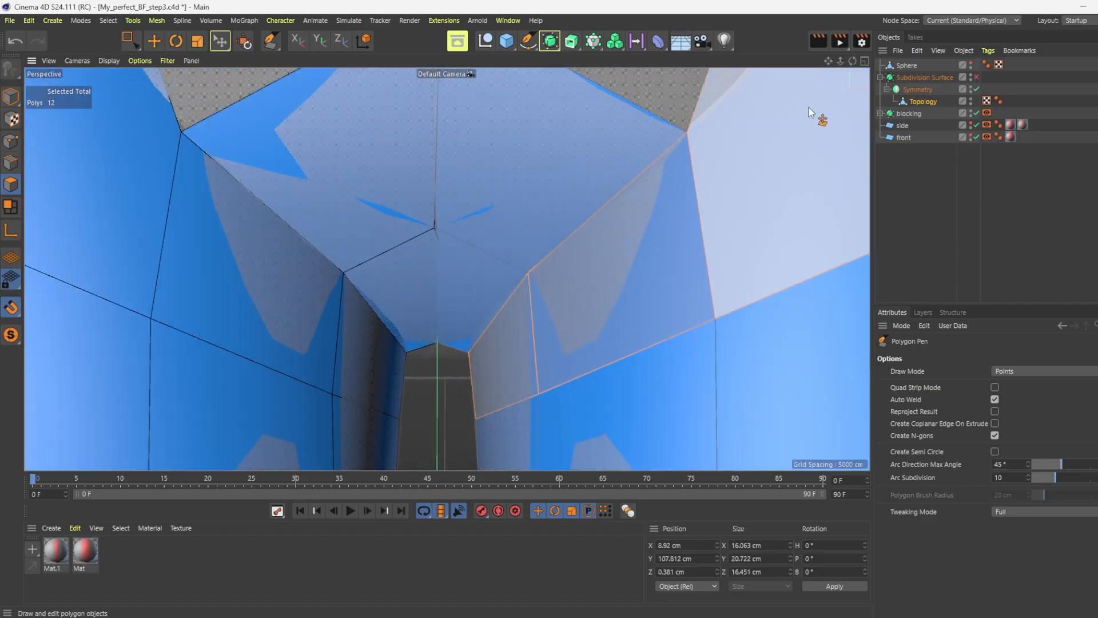
drag(852, 61, 880, 60)
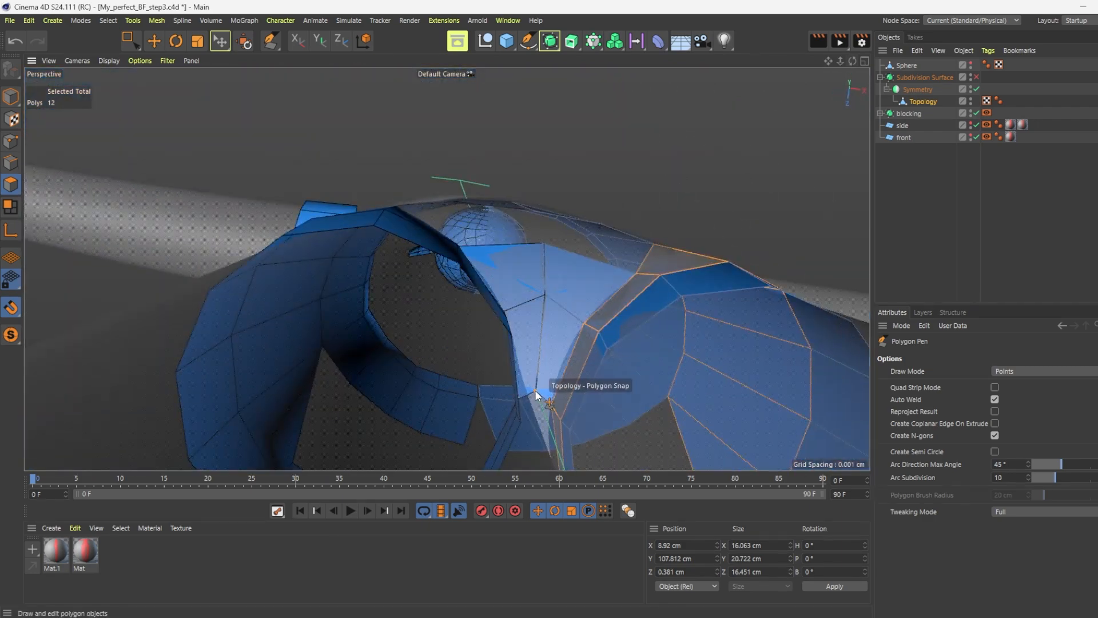
alt+drag(536, 393, 435, 294)
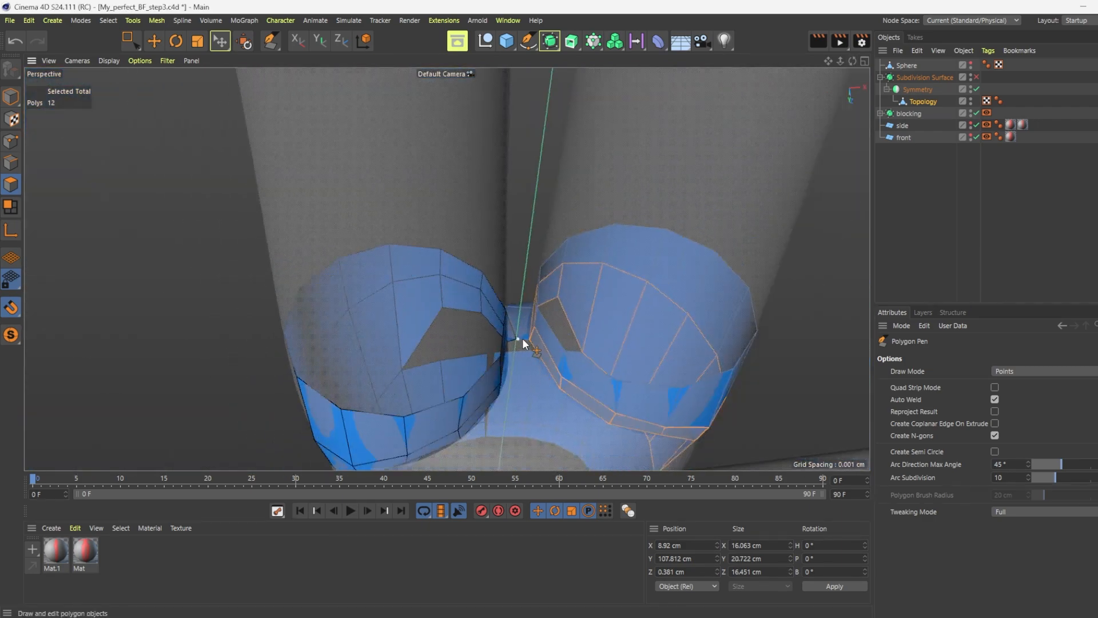
scroll(522, 337, up, 4)
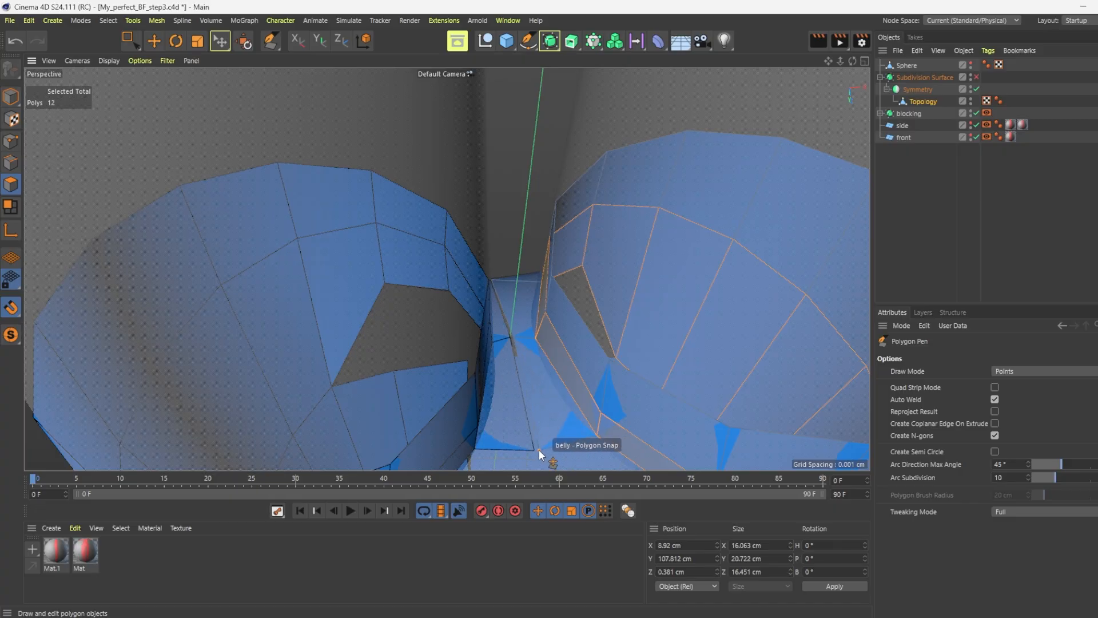
scroll(496, 324, down, 5)
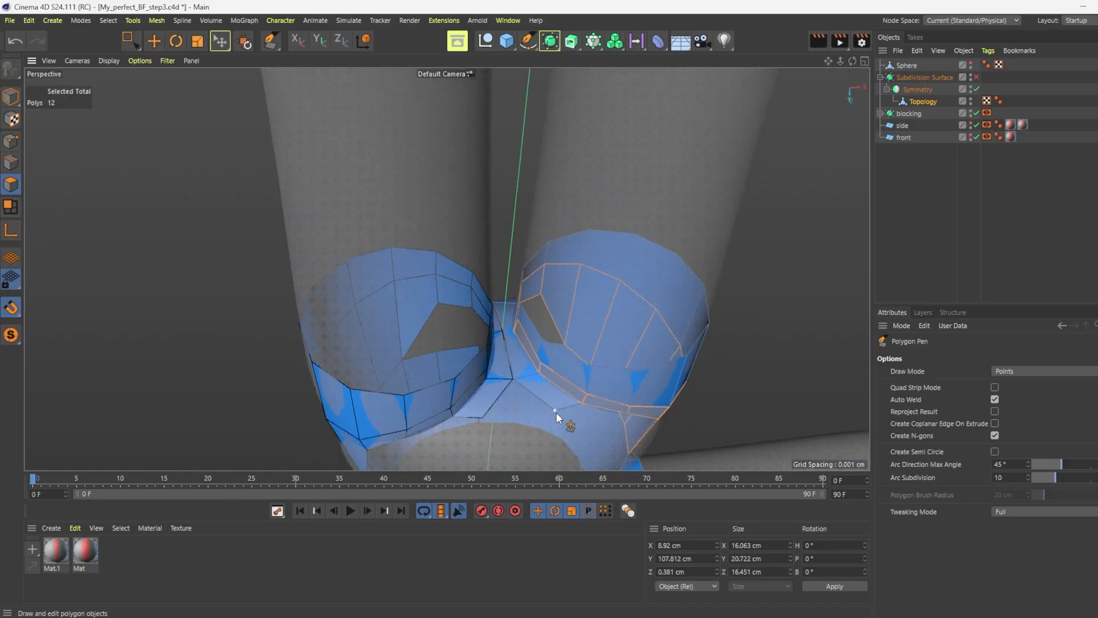
Add a loop cut lengthwise through the front crotch polygon at an offset of about 50%
right_click(509, 181)
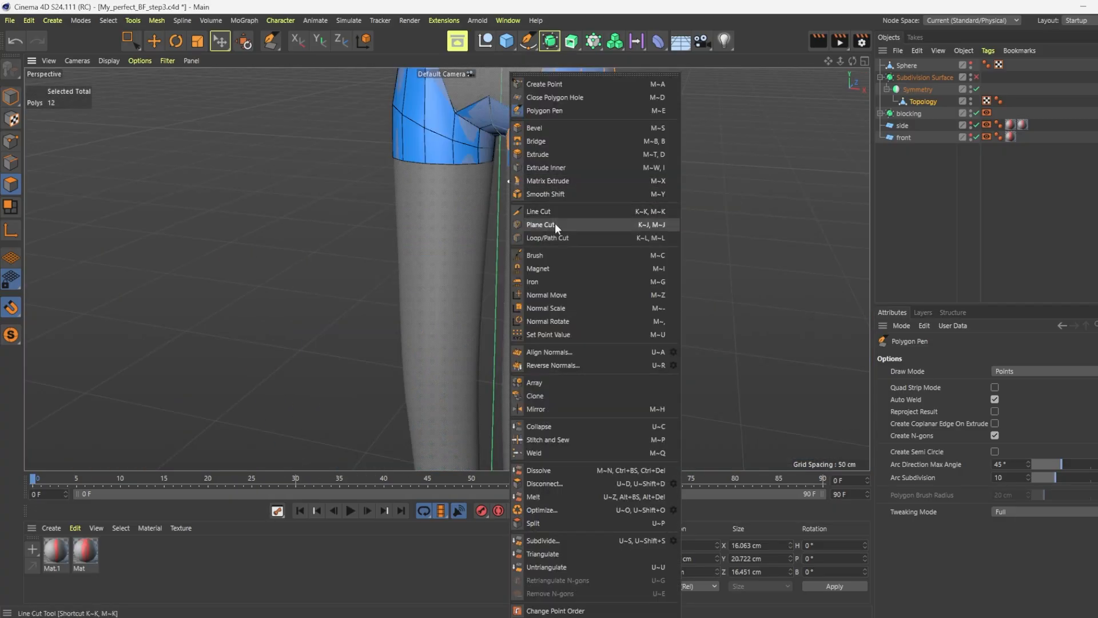
click(547, 237)
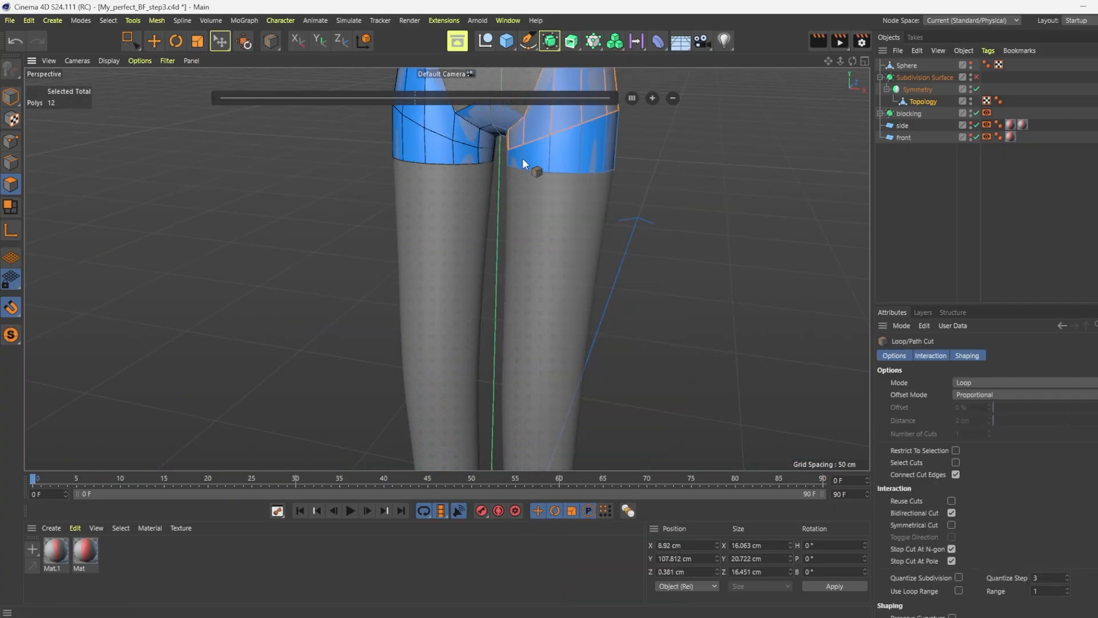
click(523, 122)
Fill the lower belly with Polygon Pen polygons between the upper belly's bottom edge, the hips and the crotch strip
scroll(571, 319, down, 4)
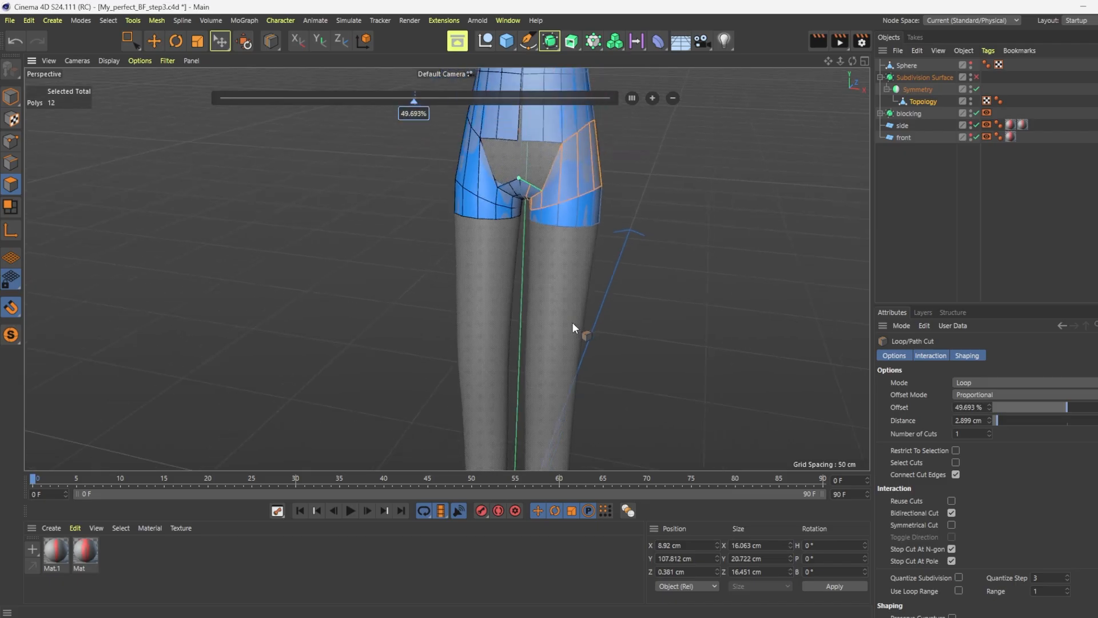
scroll(527, 149, up, 4)
right_click(606, 268)
click(634, 110)
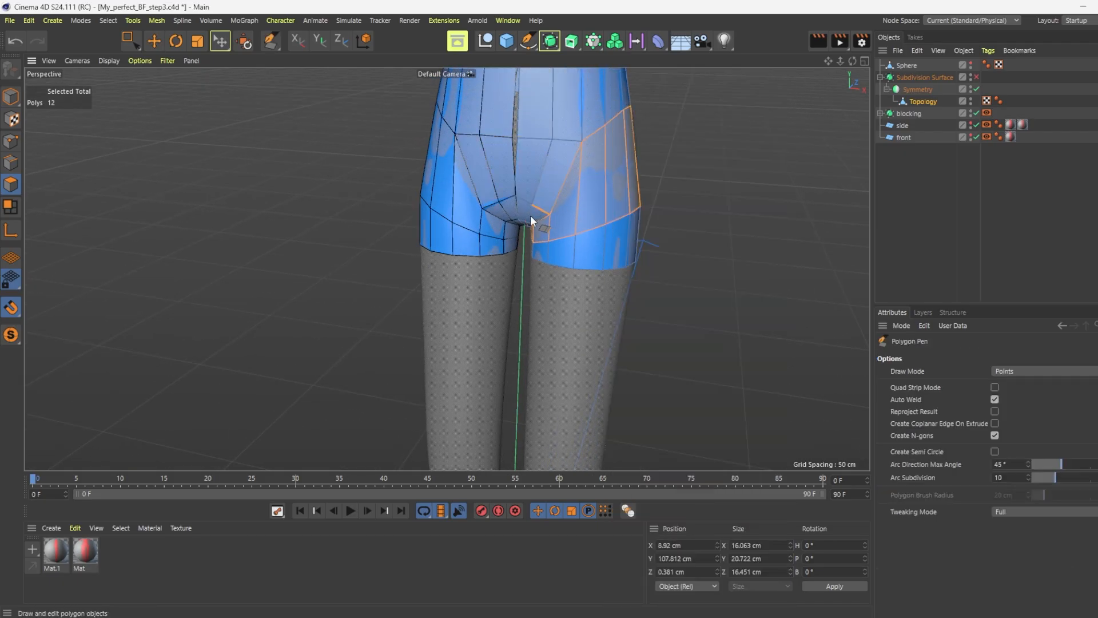
Extend Polygon Pen polygons over the buttocks, working inward from the hip and thigh edges and down from the lower back
alt+drag(536, 204, 447, 287)
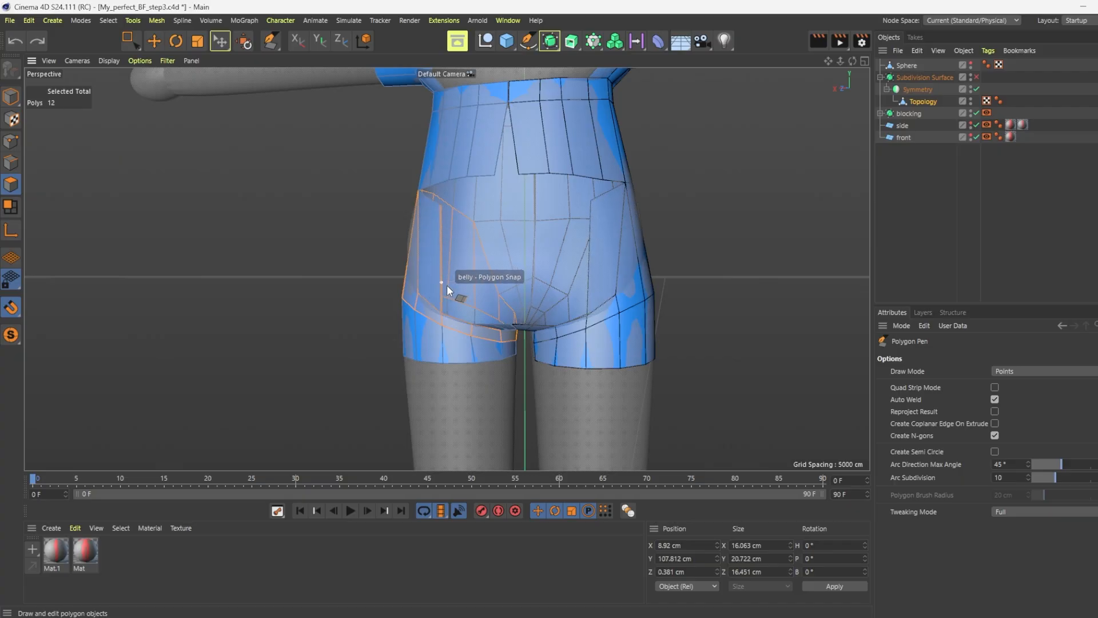
drag(441, 205, 433, 274)
alt+drag(439, 326, 435, 274)
alt+drag(855, 50, 499, 277)
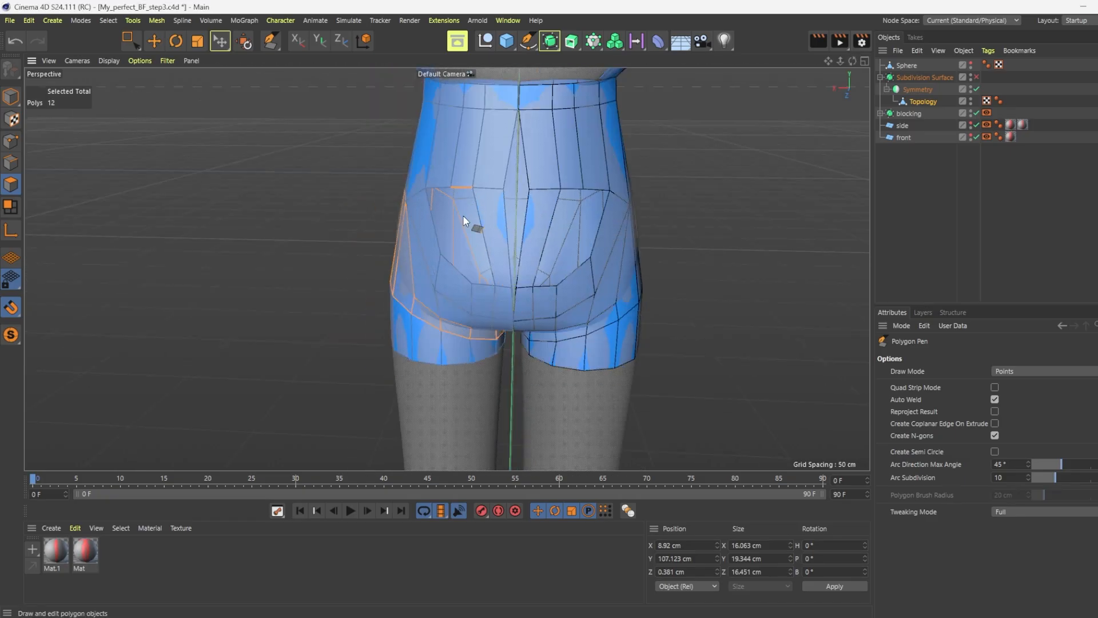
ctrl+drag(462, 189, 430, 245)
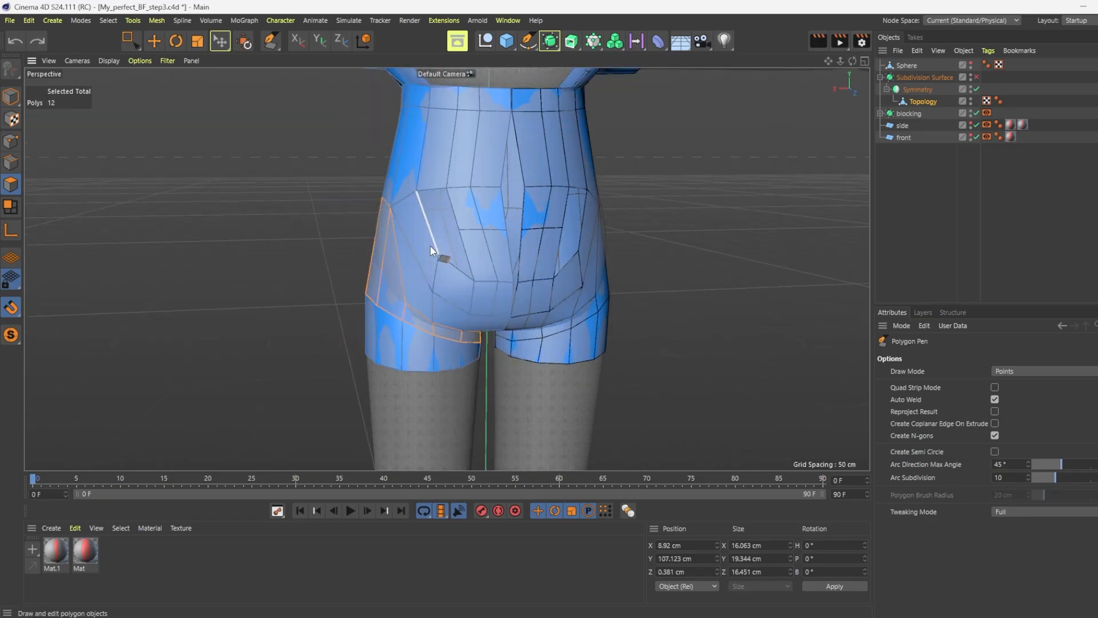
Add two horizontal loop cuts across the inner buttock polygons at offsets of 37.323% and 48.467%
right_click(447, 235)
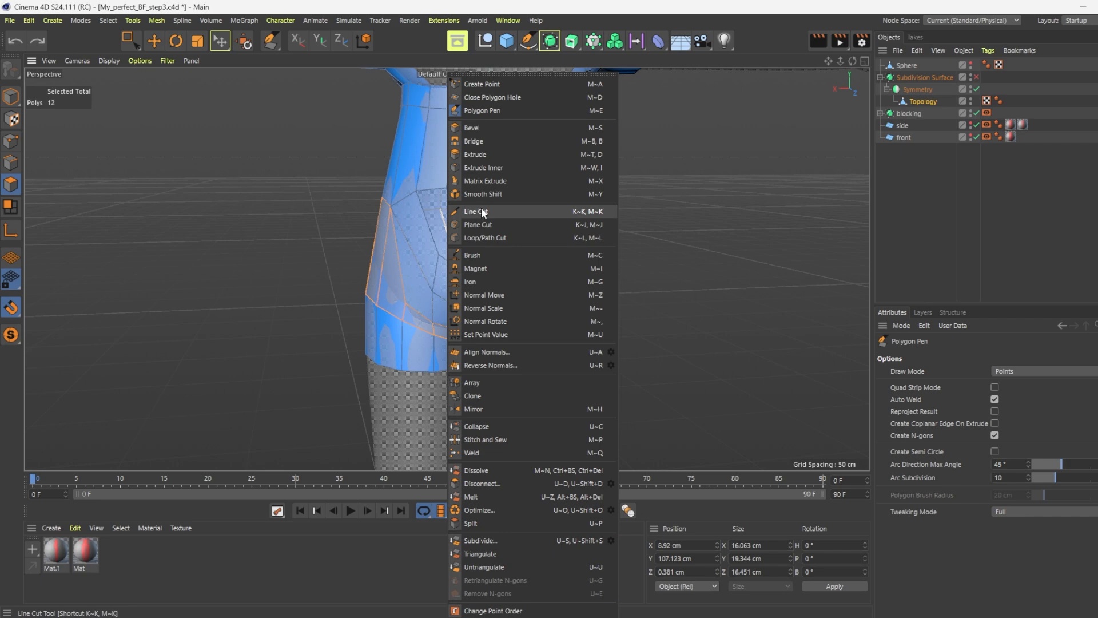
click(489, 236)
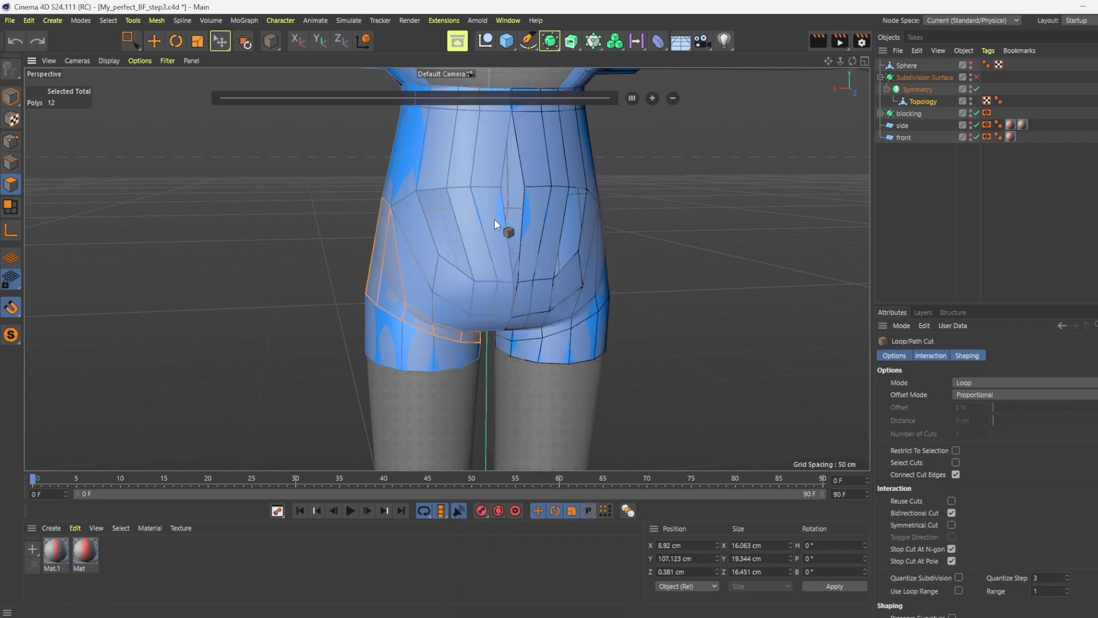
click(499, 228)
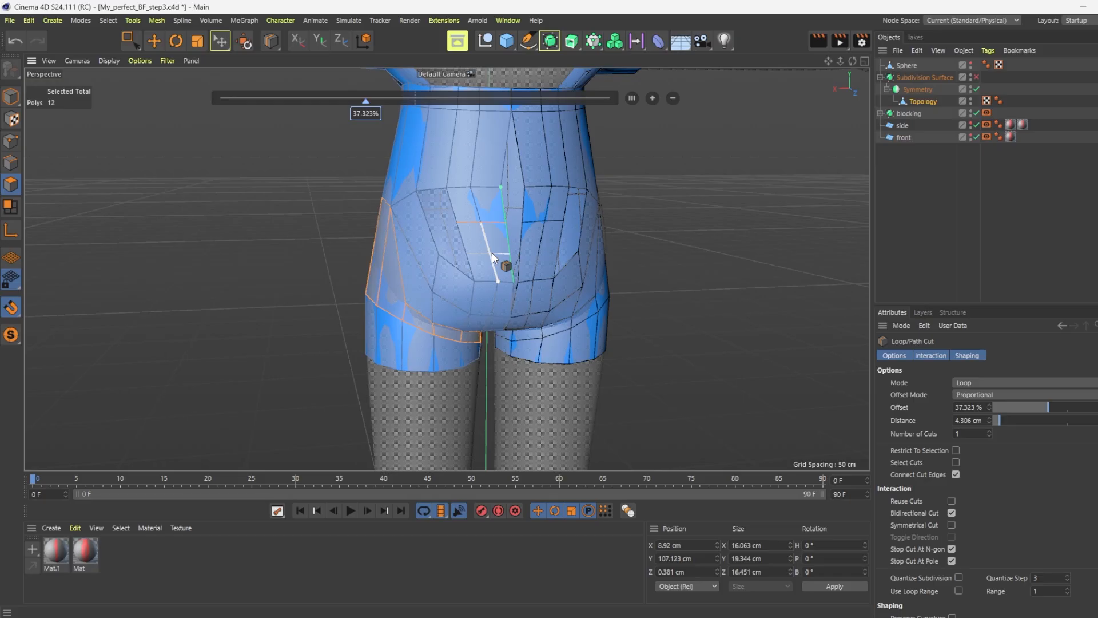
click(492, 252)
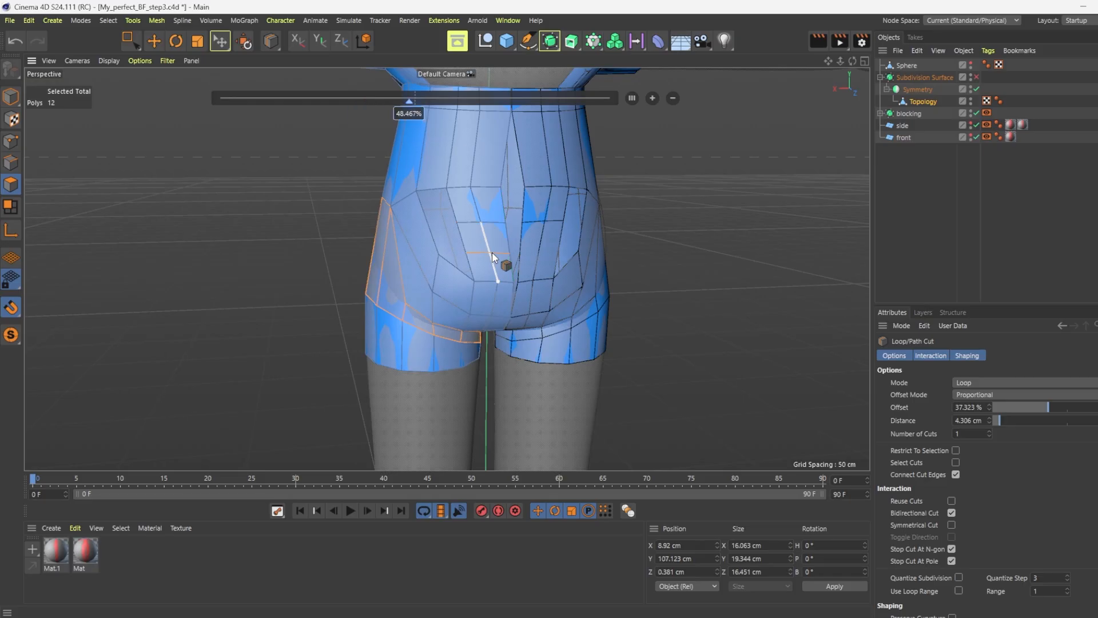
Fill the outer buttock area with Polygon Pen polygons that connect the inner cut edges to the surrounding loop
right_click(715, 213)
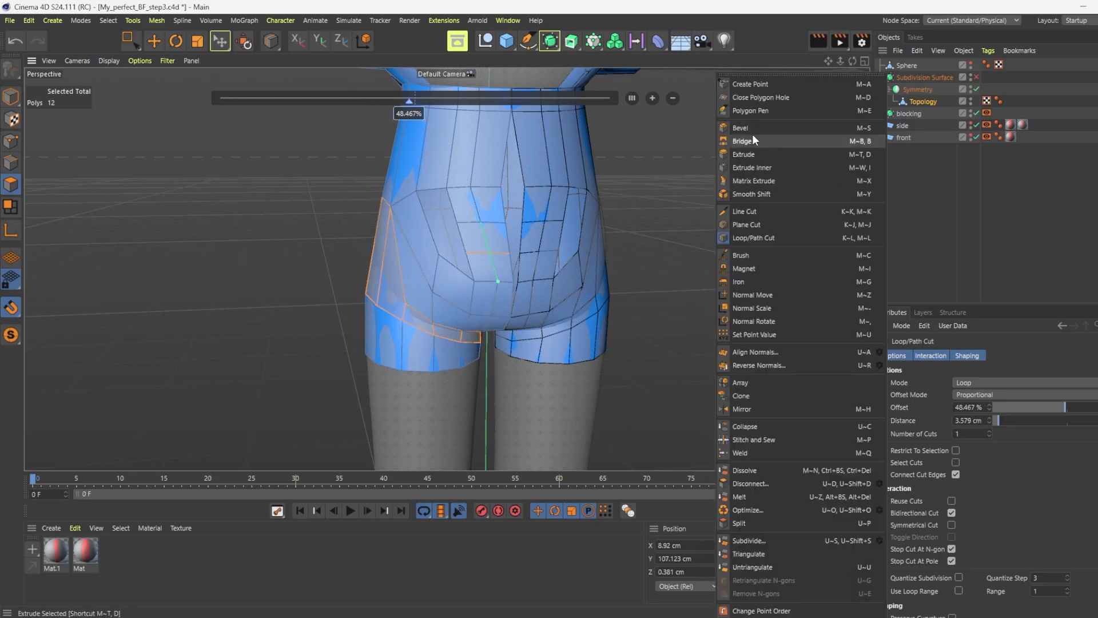
click(756, 110)
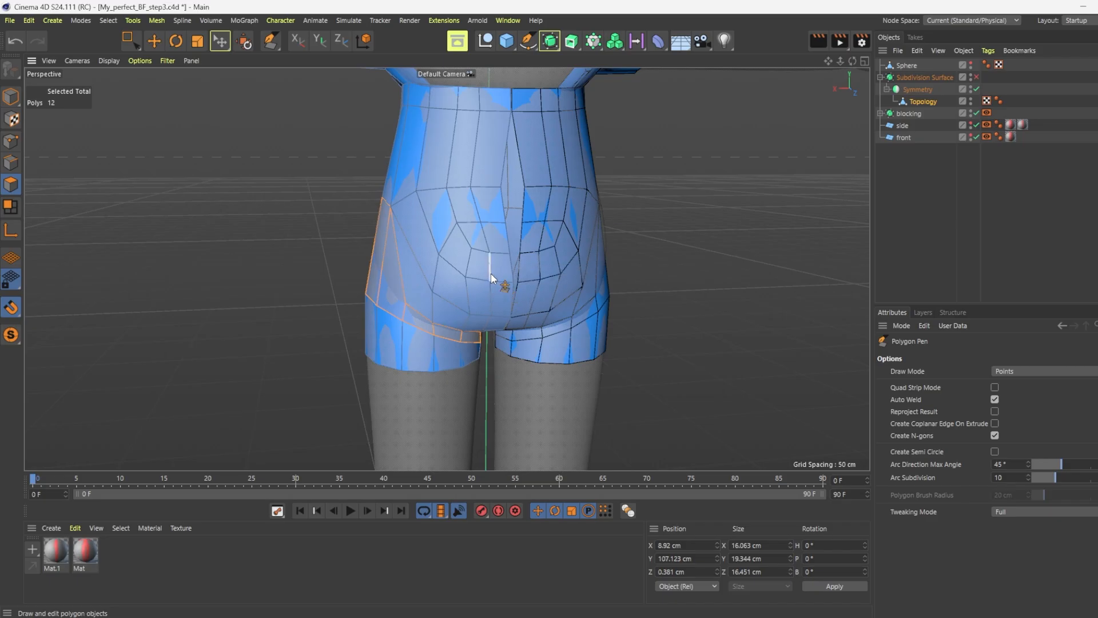
Add horizontal loop cuts around the hip at a 46.762% offset and across the waist at a 50.499% offset
key(m)
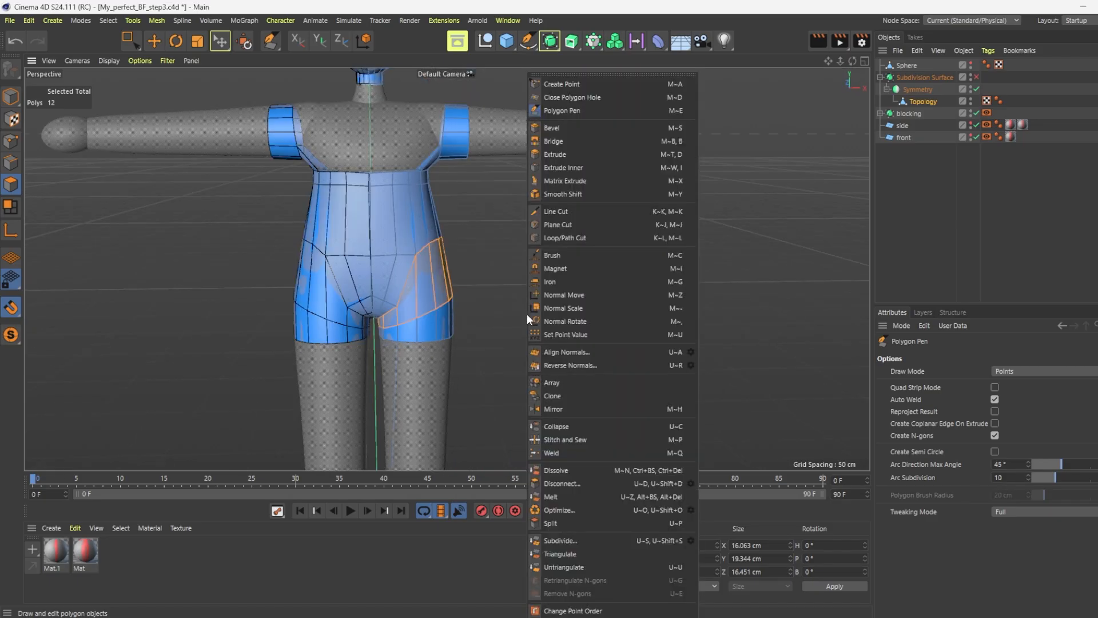
click(562, 238)
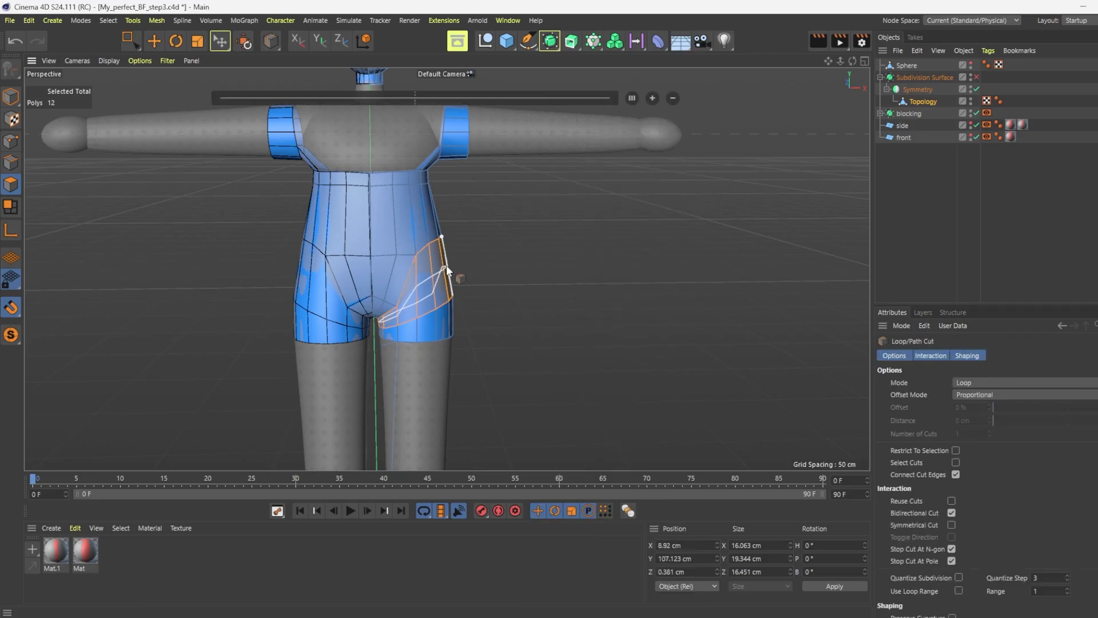
click(448, 266)
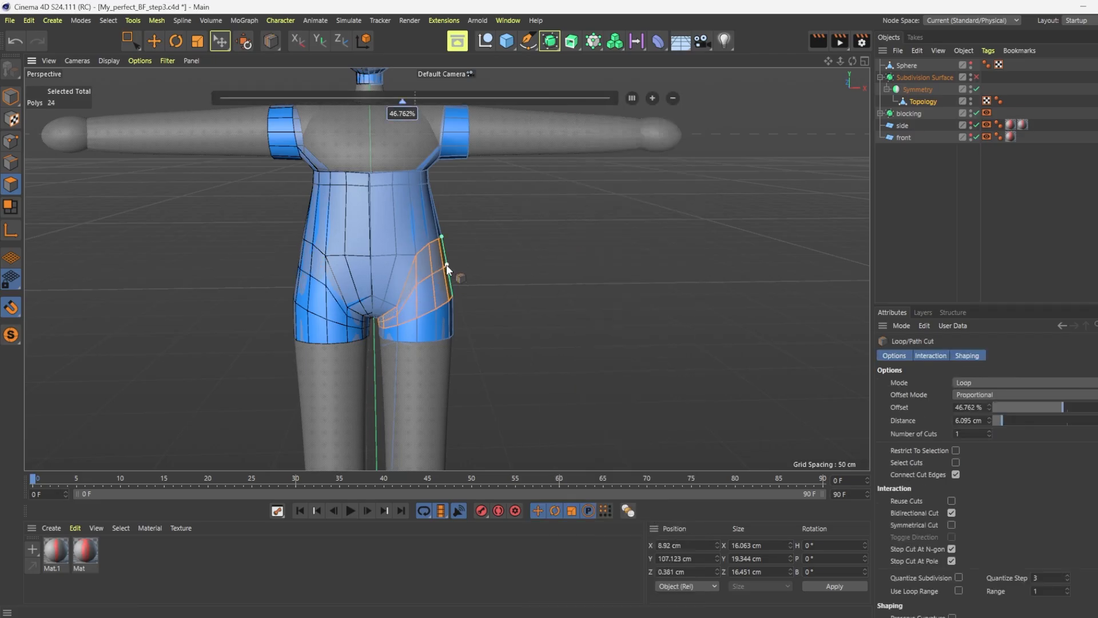
click(430, 215)
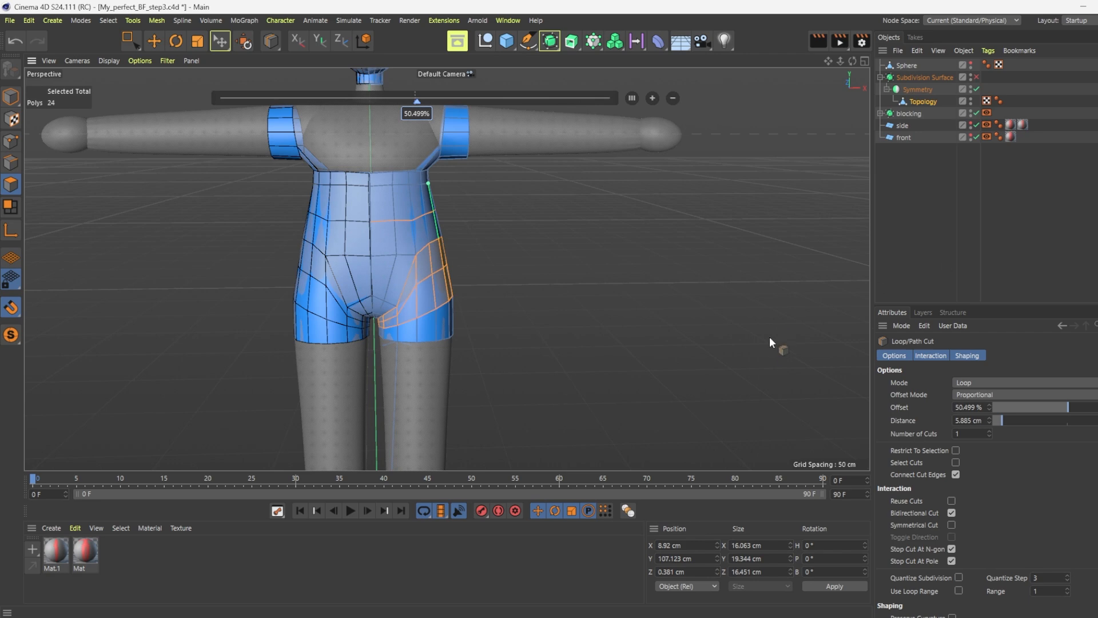
Select the points on the neck's bottom edge and move them down to Y 145.187 cm
scroll(387, 417, down, 4)
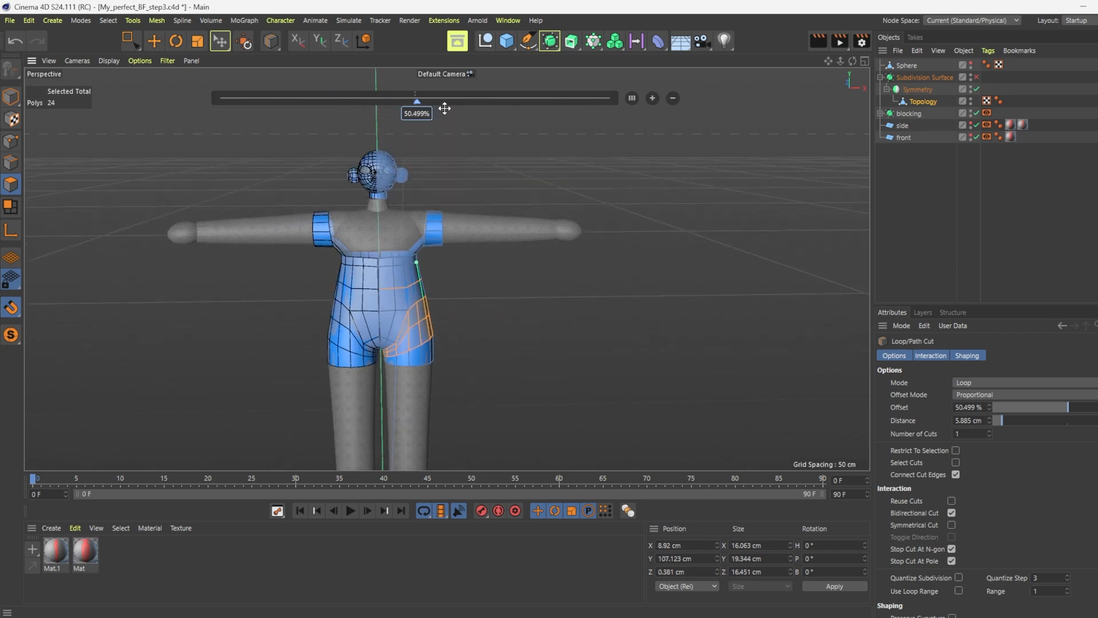
scroll(444, 108, up, 6)
key(0)
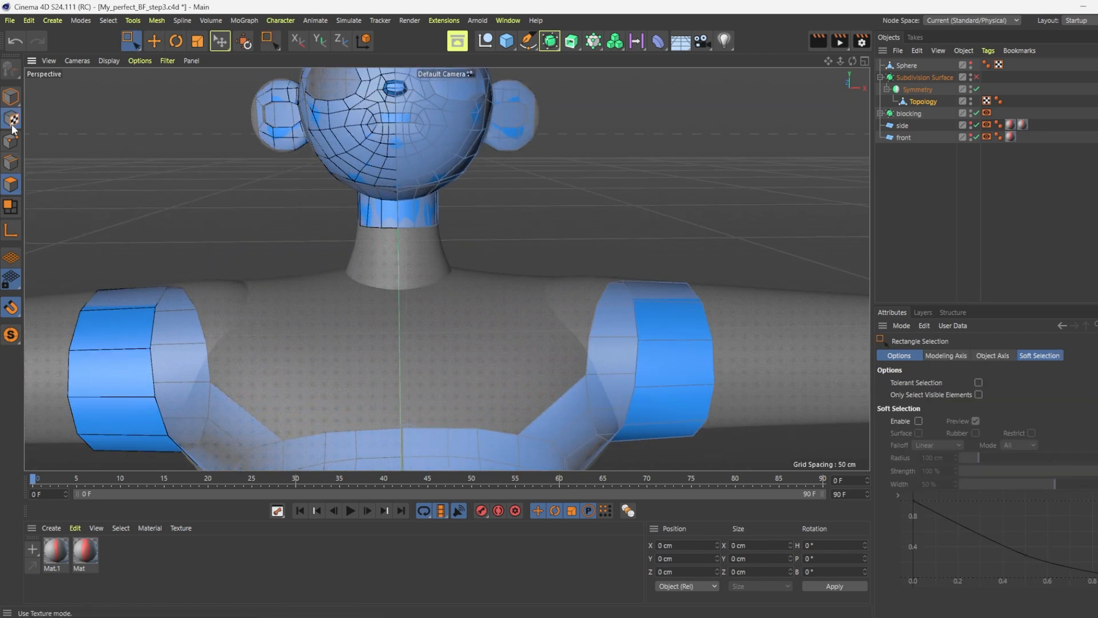
click(11, 141)
drag(501, 274, 348, 208)
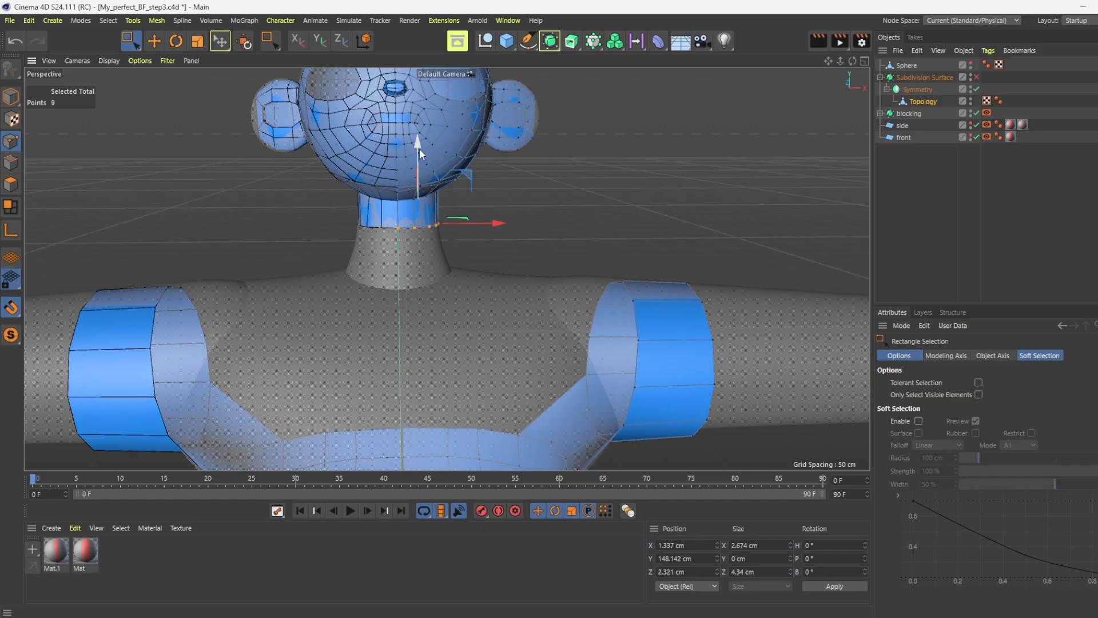
drag(420, 149, 422, 194)
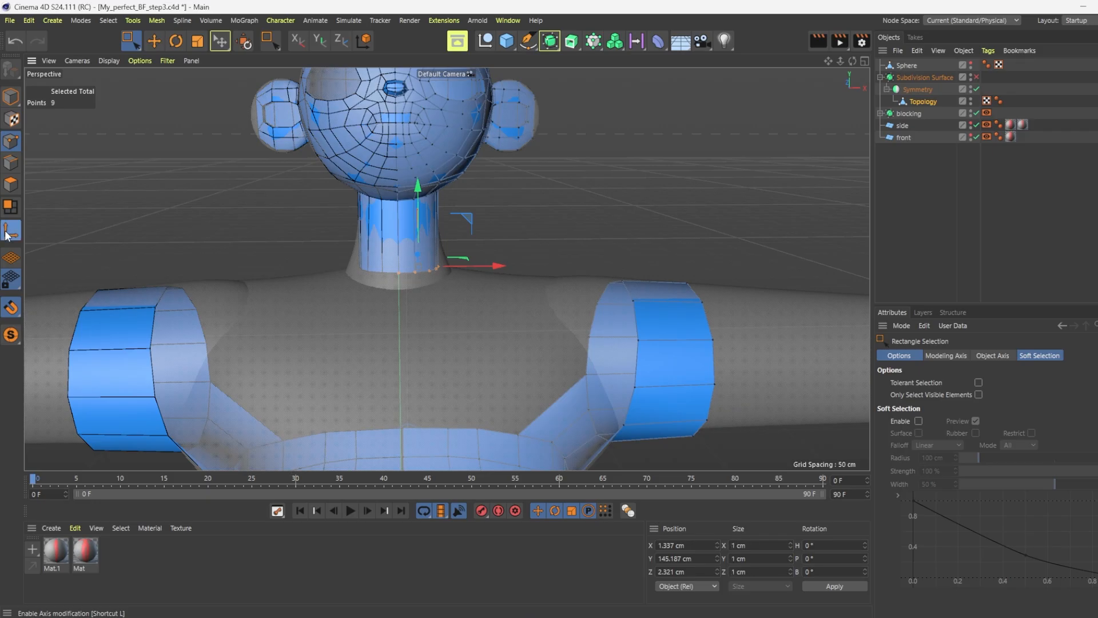
Set the selected neck points' axis to X 0 and scale them outward to about 3.49 cm in X
click(689, 544)
text(0)
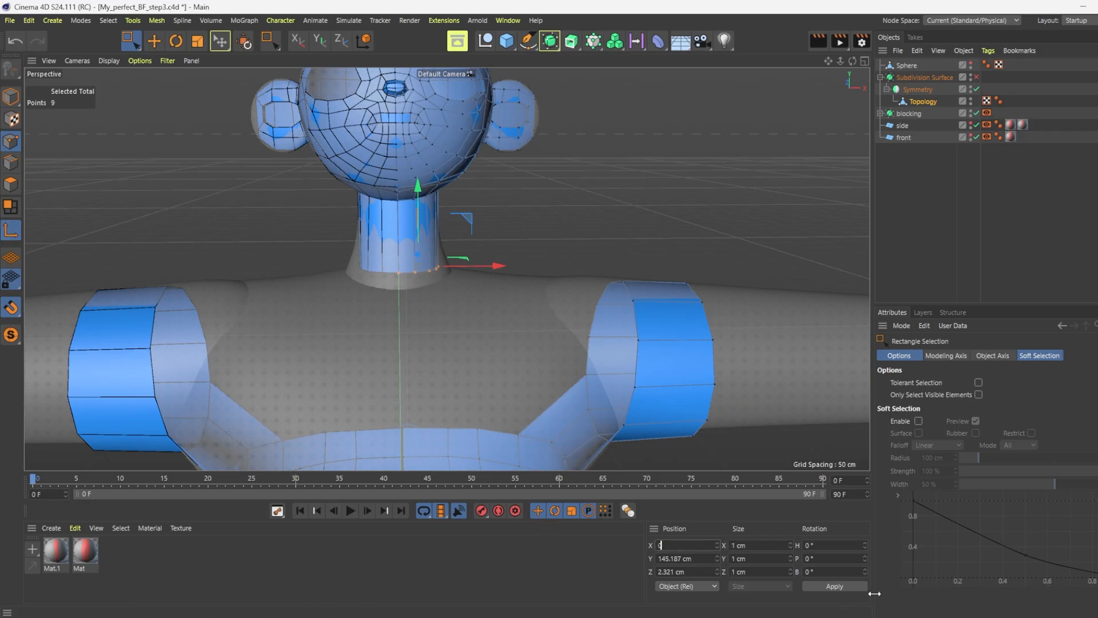
click(839, 583)
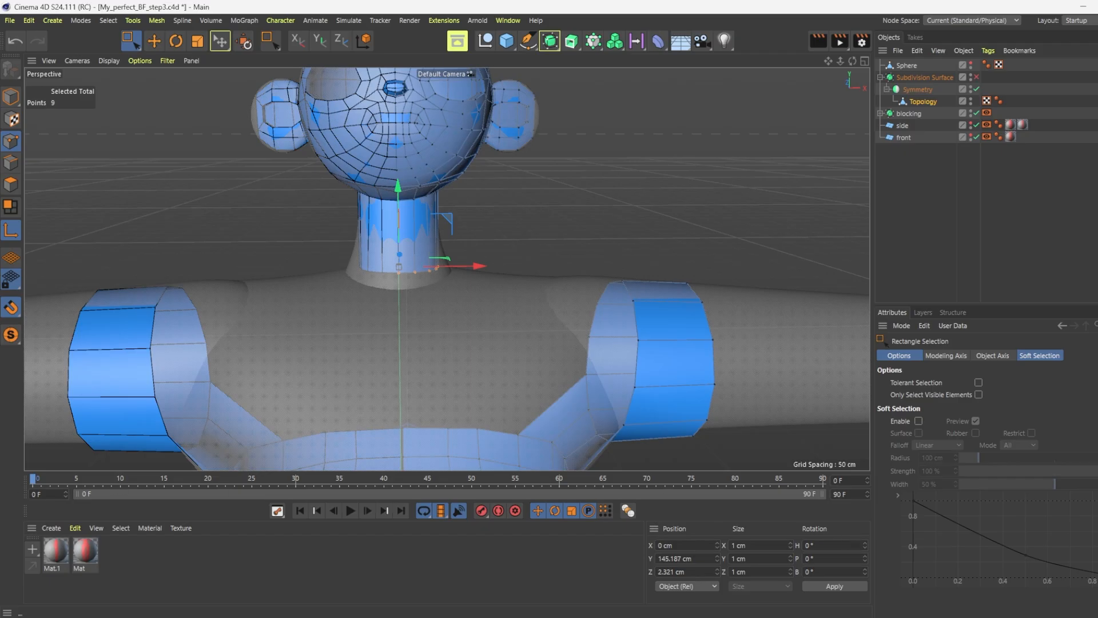
click(197, 41)
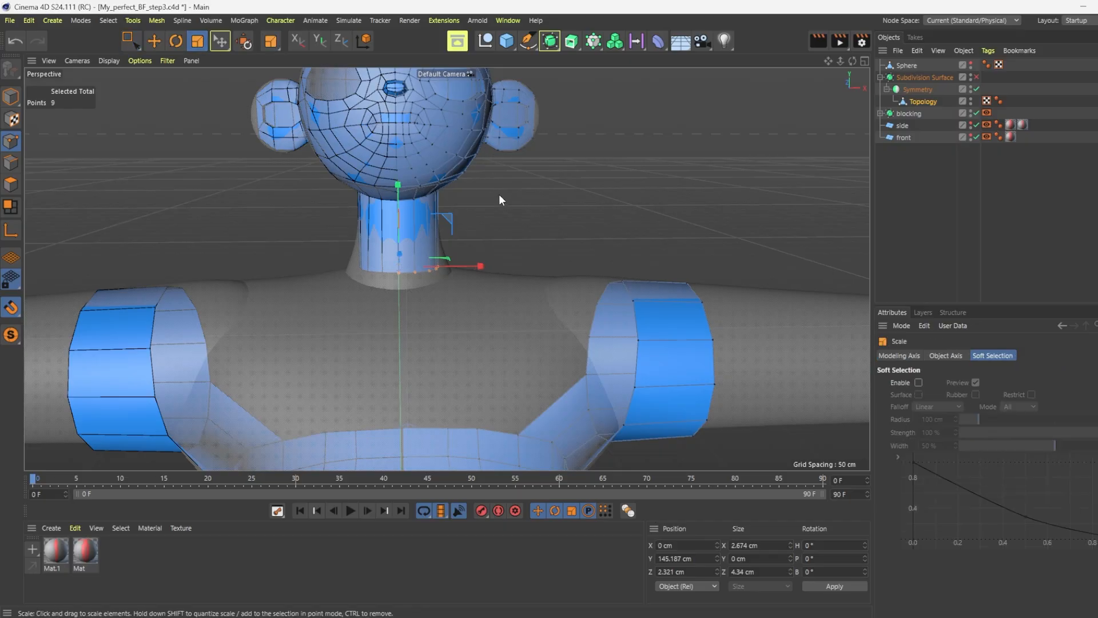
drag(500, 195, 691, 204)
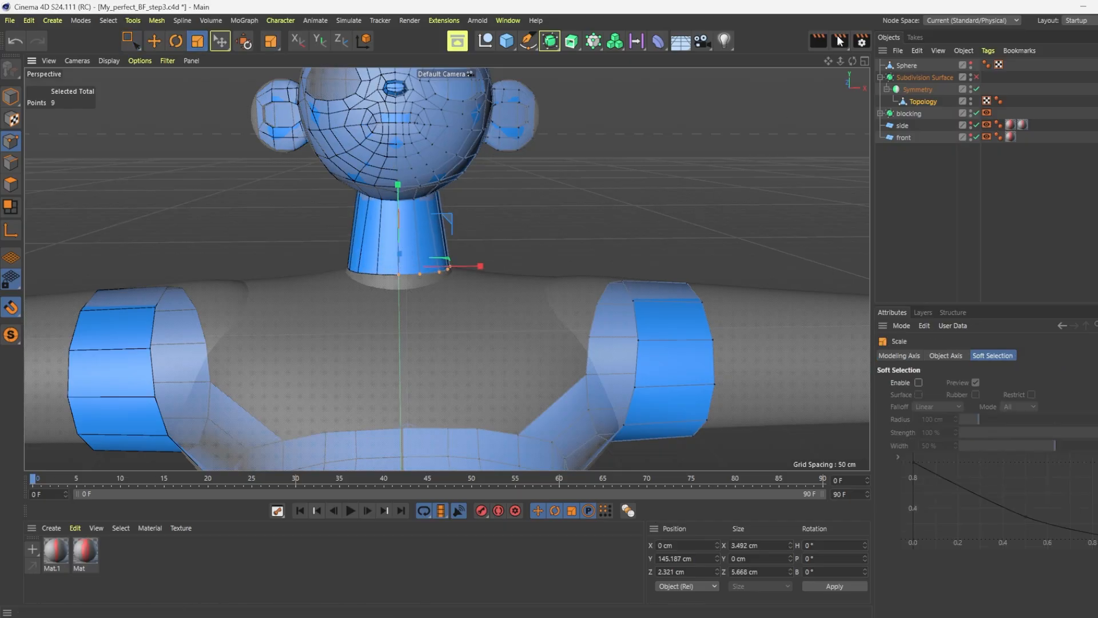
Scale the neck's bottom edge in depth to about 6.12 cm and shift it to Z 2.532 cm
alt+drag(447, 268, 297, 270)
drag(550, 261, 543, 262)
key(e)
drag(531, 263, 525, 266)
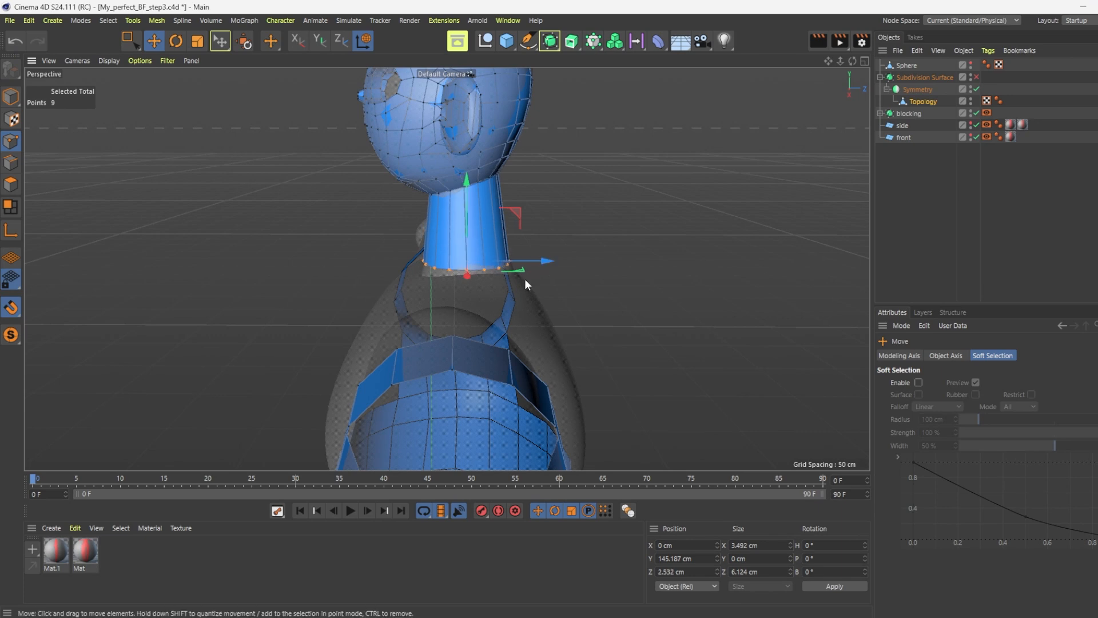
Adjust the neck's bottom edge points with the Polygon Pen so they follow the blocking model
key(m)
key(e)
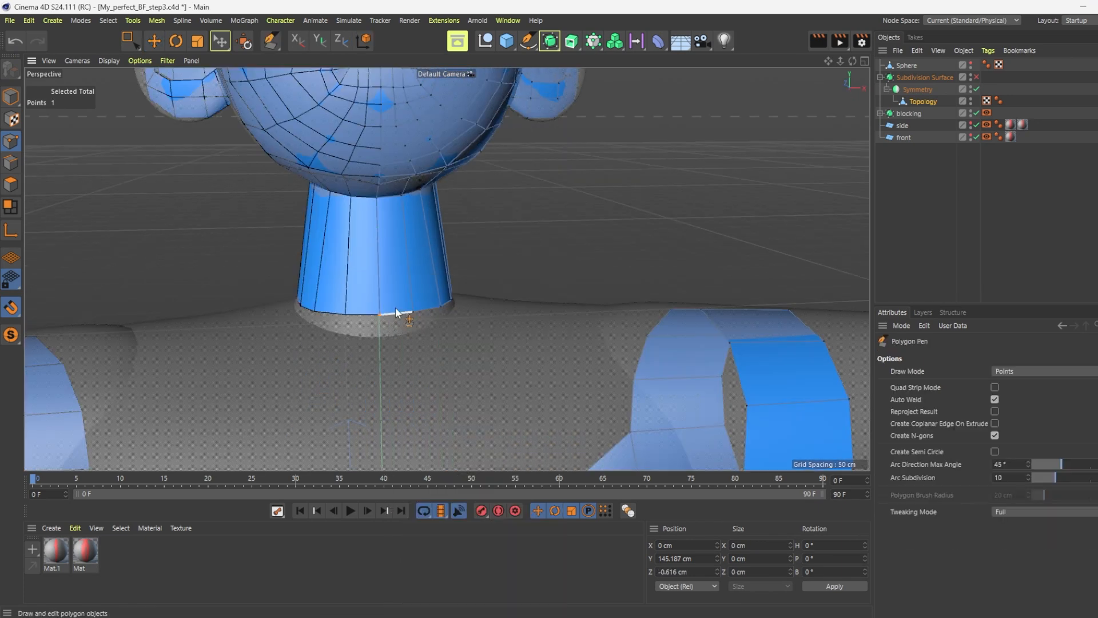
alt+drag(443, 314, 401, 277)
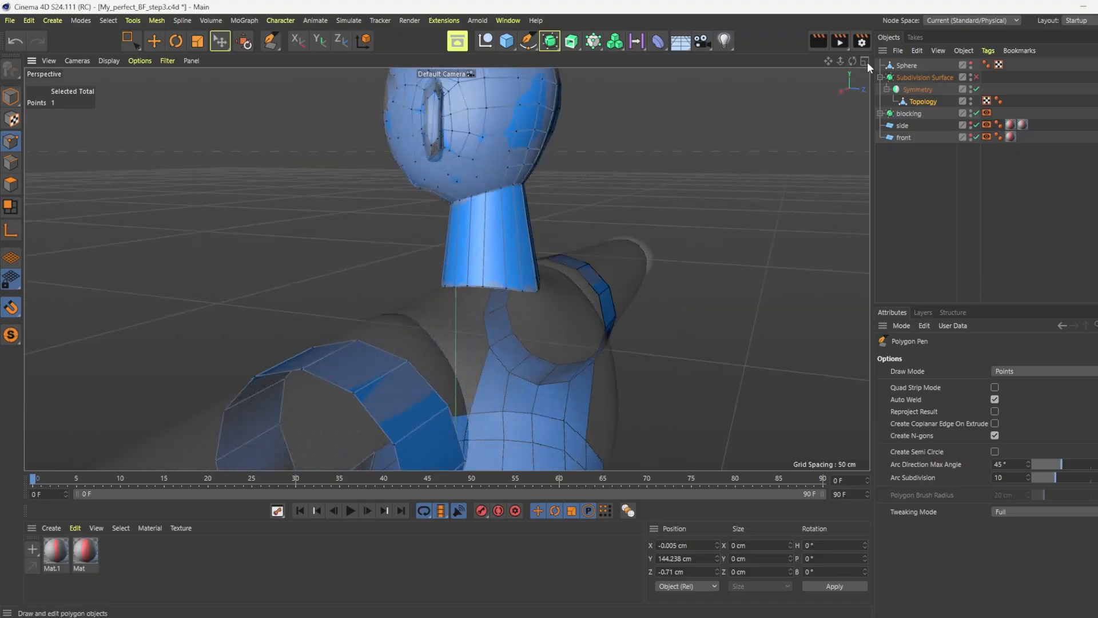
alt+drag(483, 286, 380, 184)
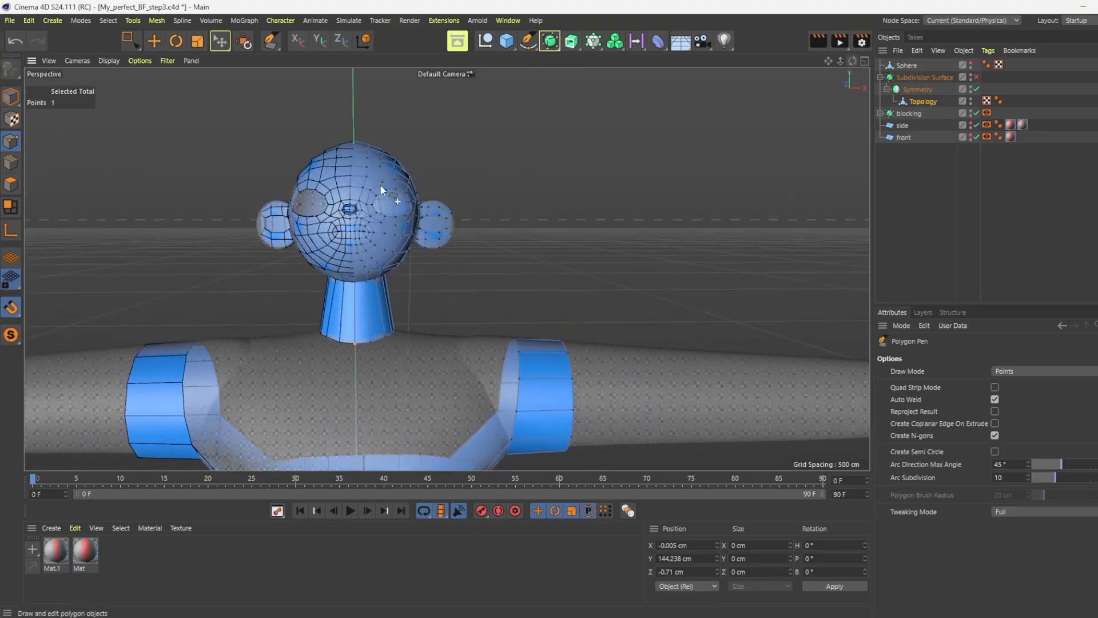
Extend a ring of Polygon Pen polygons around the neck base and start a strip down the centre of the chest
key(m)
key(d)
key(m)
key(e)
scroll(369, 366, up, 3)
ctrl+drag(362, 343, 404, 392)
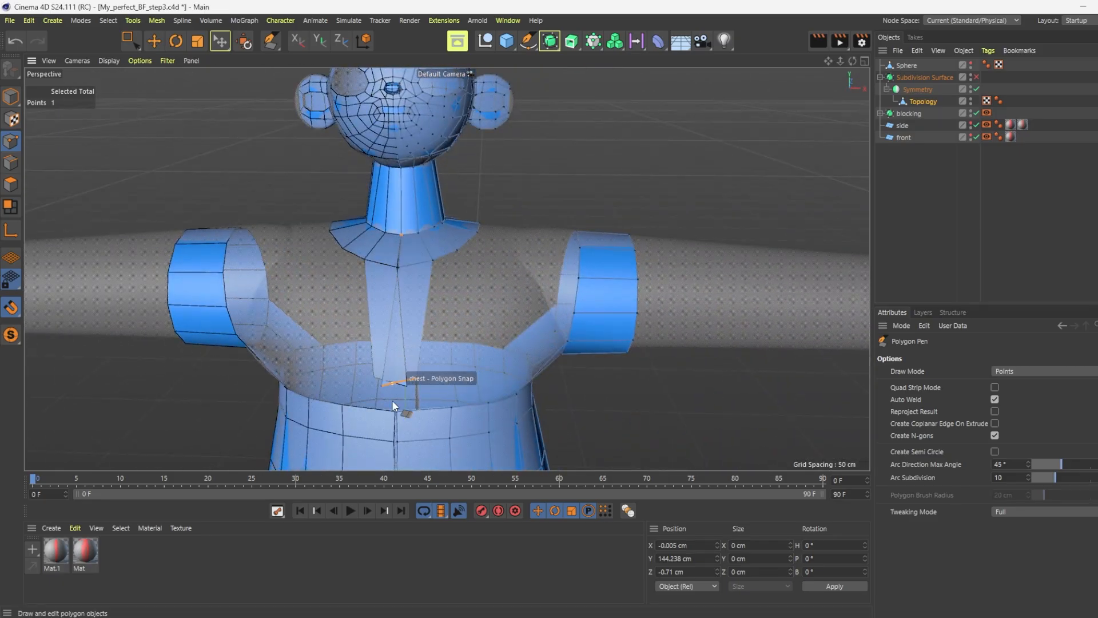
Connect the neck ring to the torso's upper edge with Polygon Pen strips down the chest and back
alt+drag(471, 414, 446, 268)
alt+drag(526, 290, 510, 427)
scroll(491, 299, down, 3)
drag(481, 296, 481, 421)
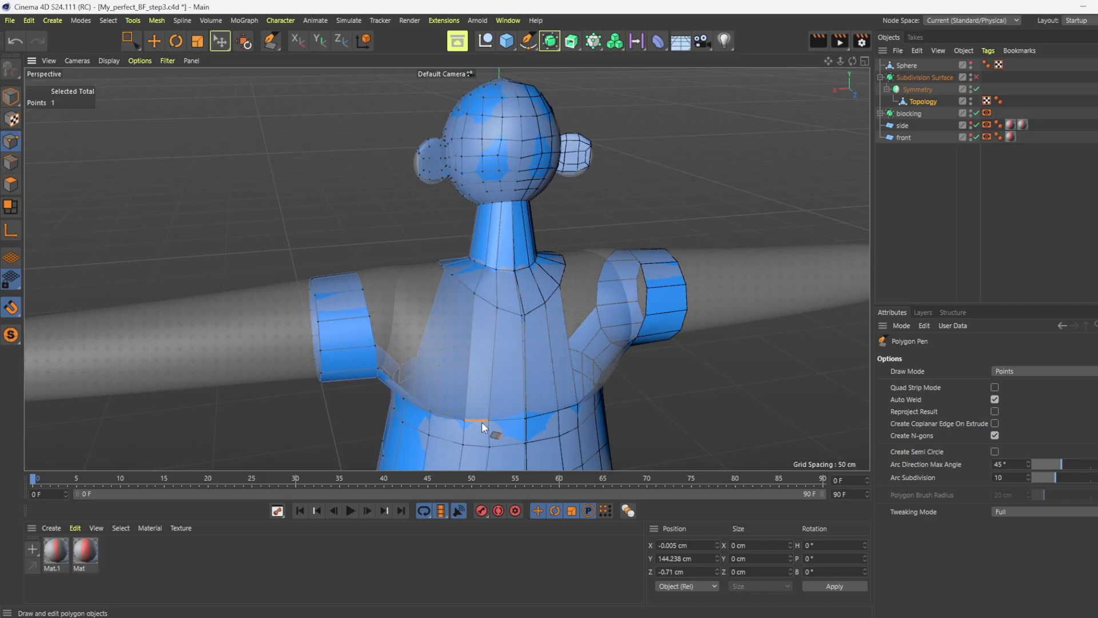
Bridge the neck ring to the arm cylinder with Polygon Pen strips over the shoulder, undoing a misplaced strip
alt+drag(445, 265, 538, 288)
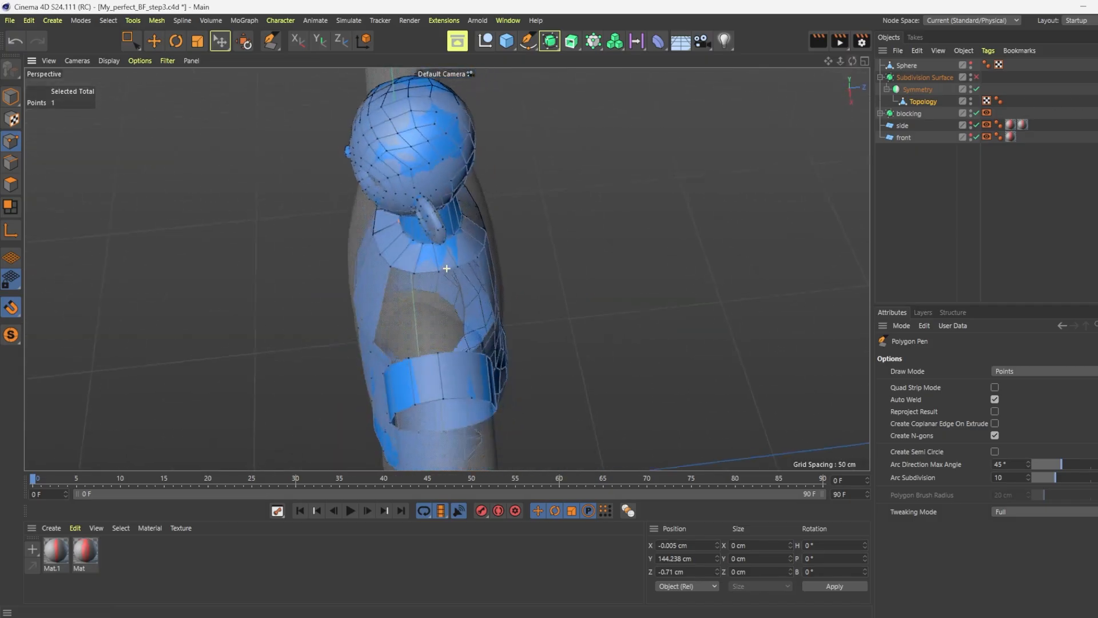
ctrl+drag(424, 272, 423, 366)
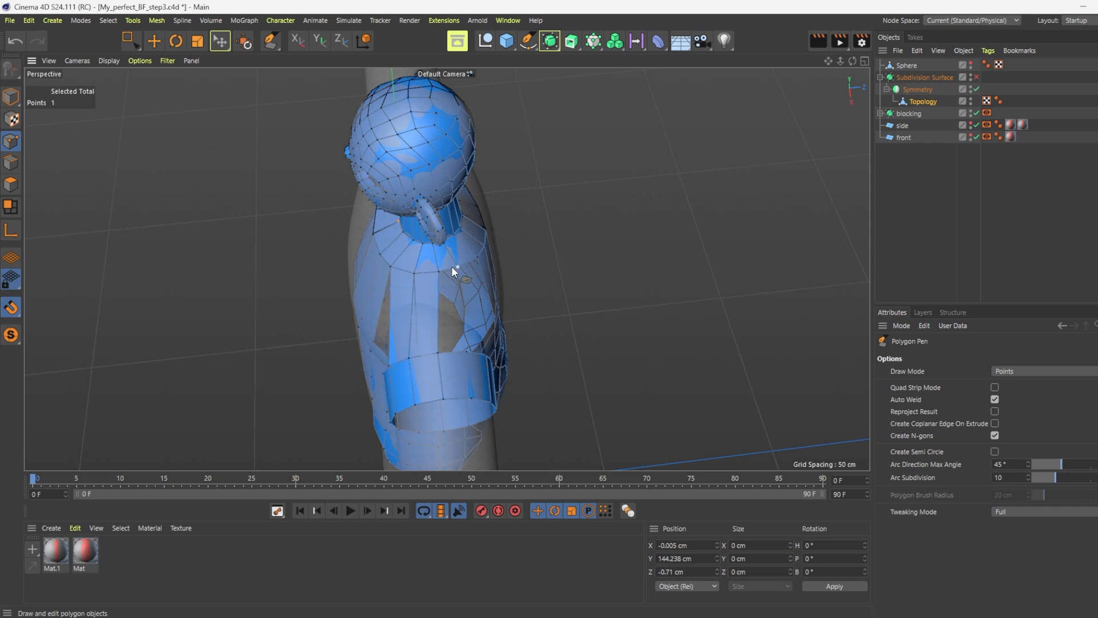
key(ctrl+z)
ctrl+drag(446, 266, 657, 160)
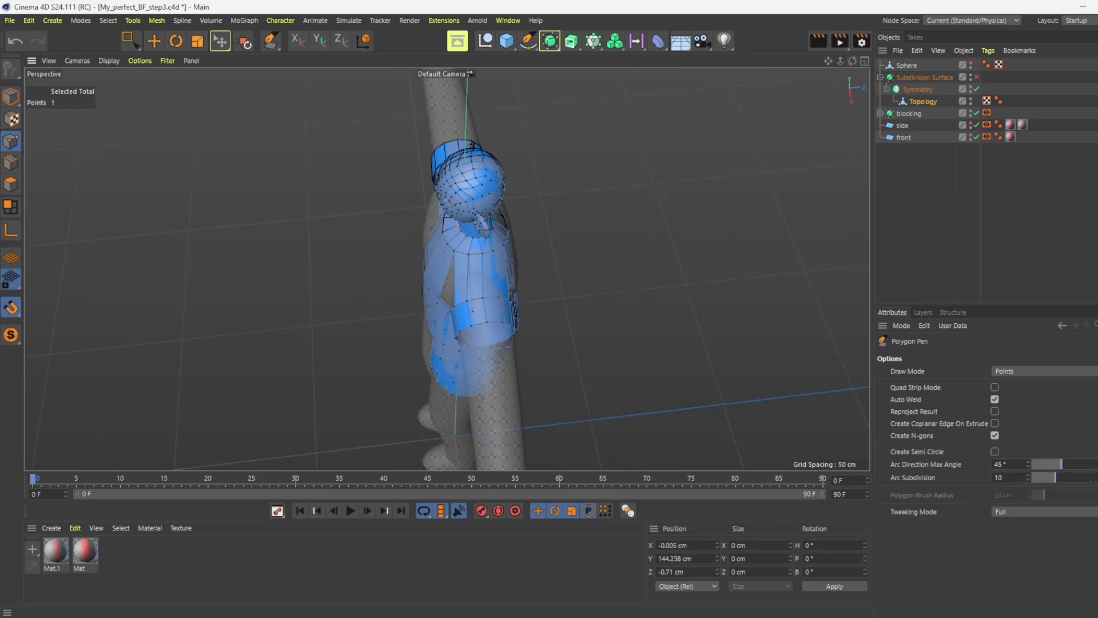
drag(852, 60, 814, 98)
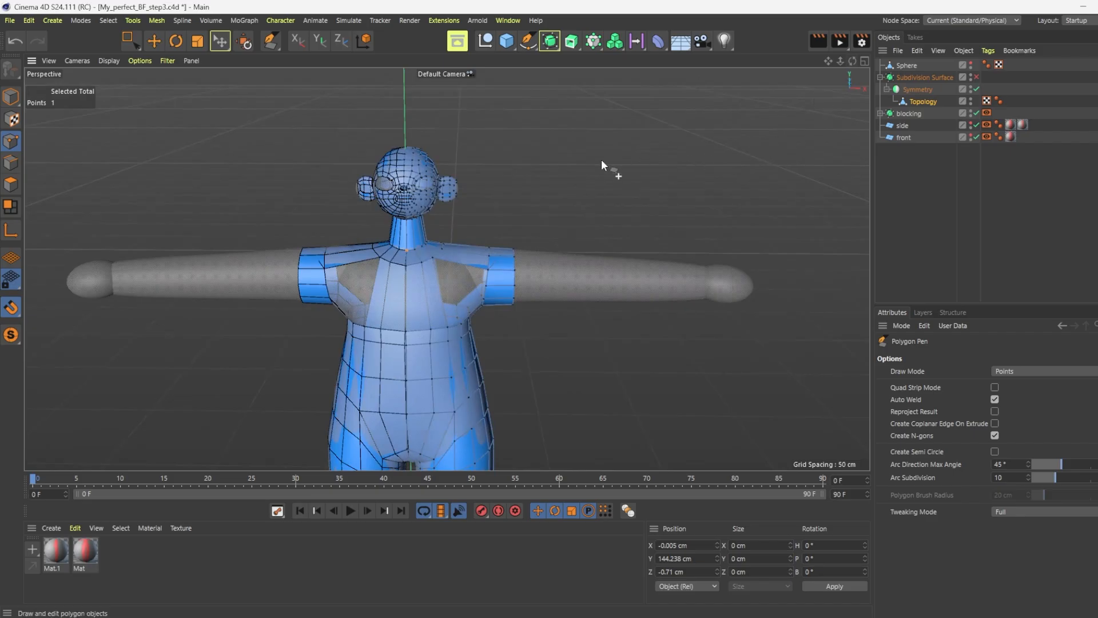
Add a horizontal loop cut across the chest polygons at an offset of 49.367%
right_click(557, 163)
click(570, 303)
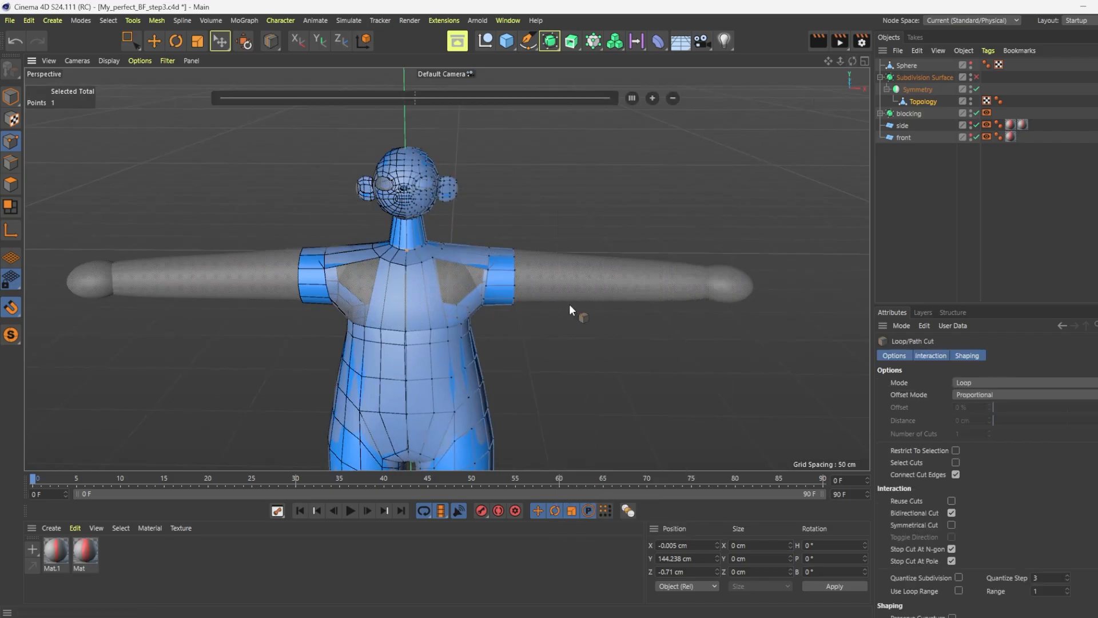
click(427, 296)
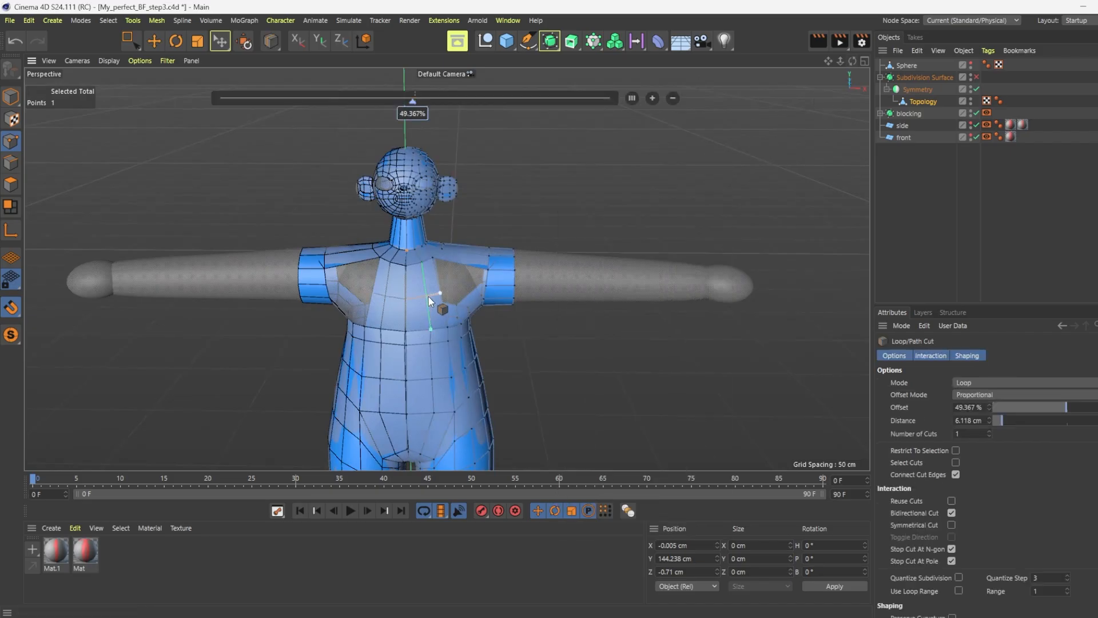
Extend Polygon Pen polygons over the side of the chest towards the armpit and the arm cylinder
right_click(656, 280)
click(690, 279)
scroll(463, 319, up, 2)
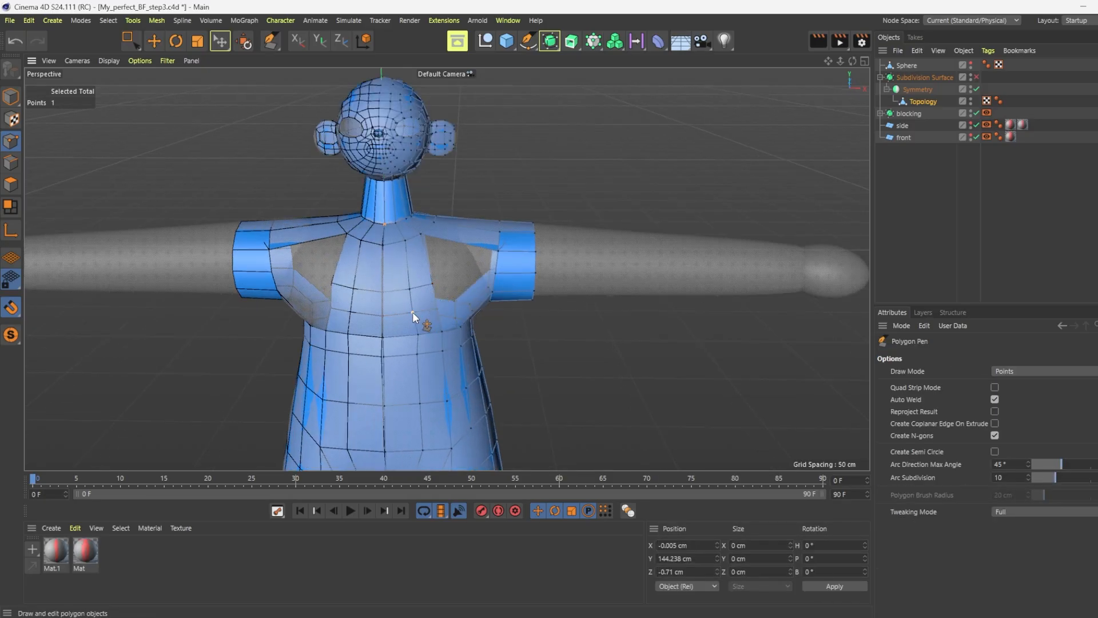
scroll(413, 311, up, 2)
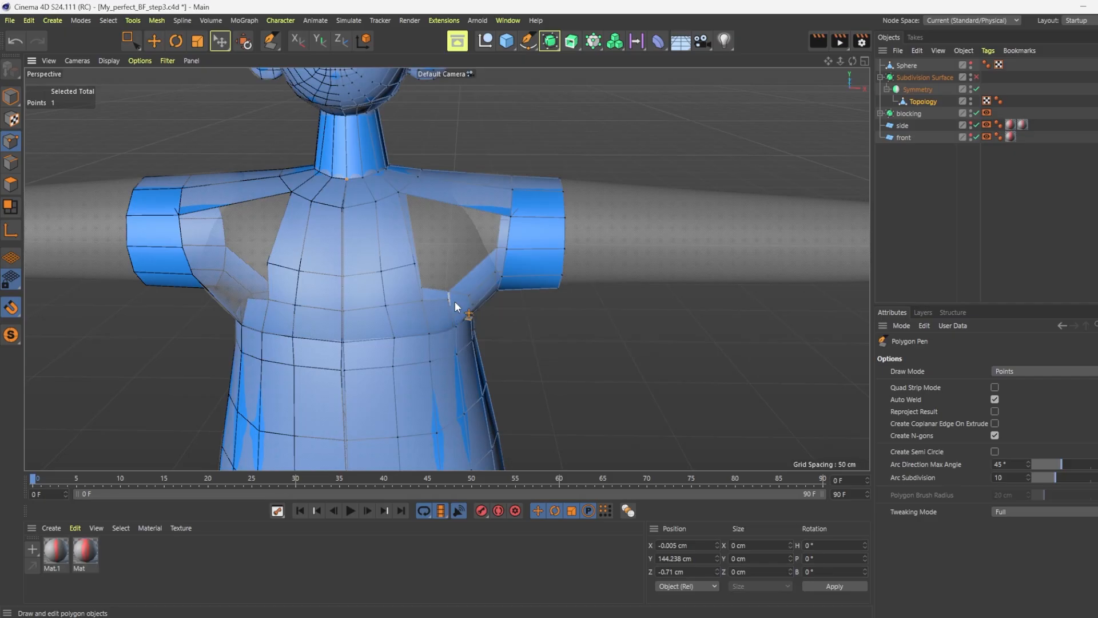
scroll(455, 317, down, 3)
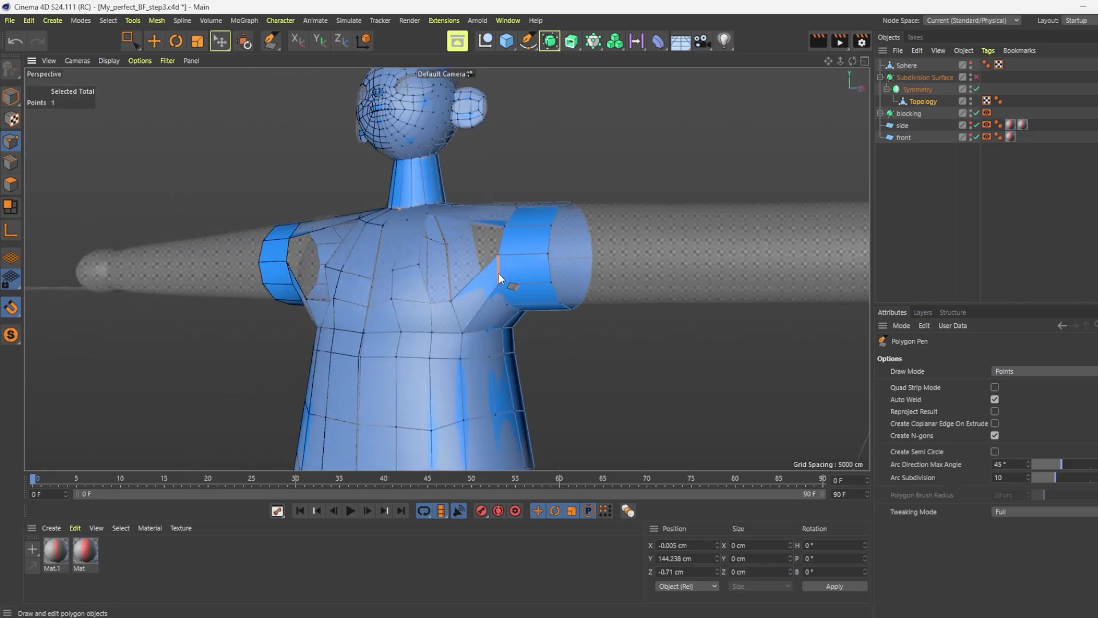
alt+drag(497, 273, 652, 125)
Add a loop cut across the shoulder strips between neck and arm at an offset of 51.751%
right_click(652, 124)
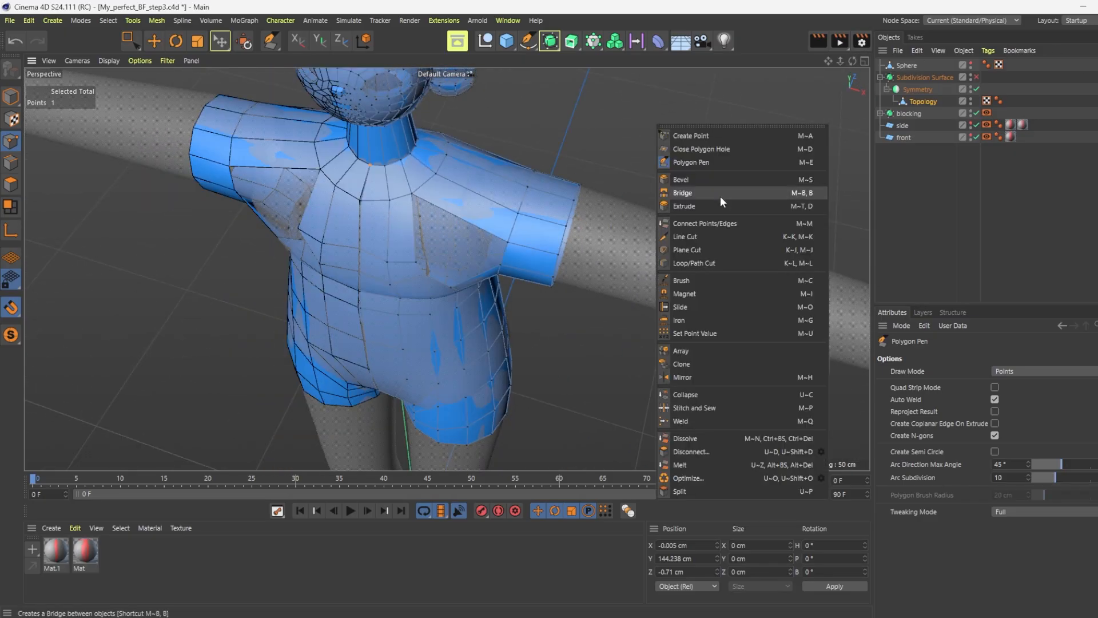
click(710, 260)
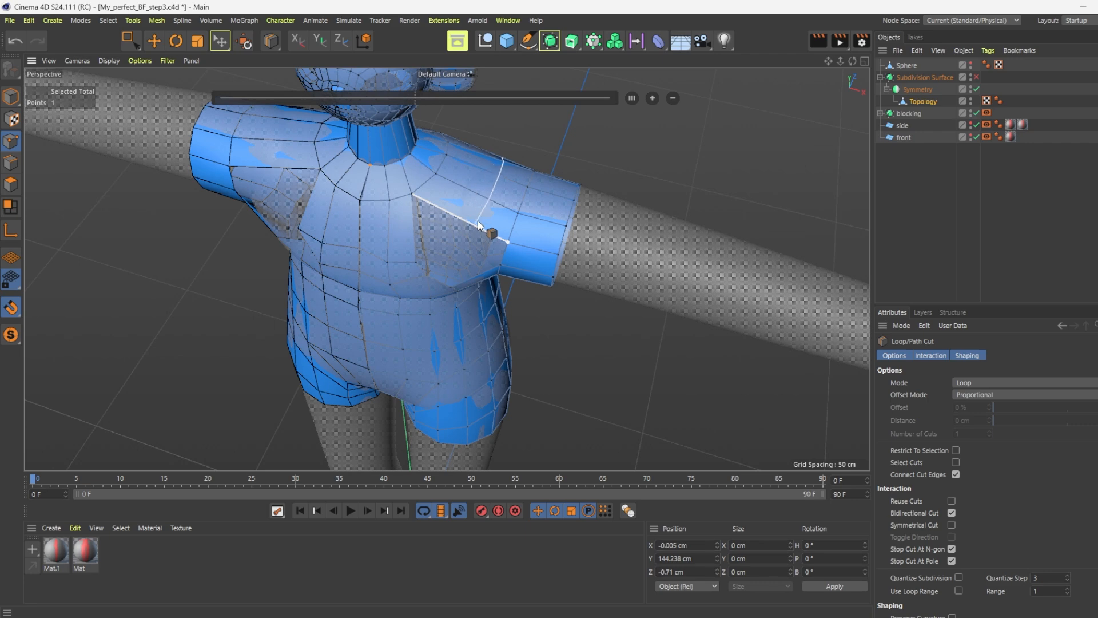
click(479, 224)
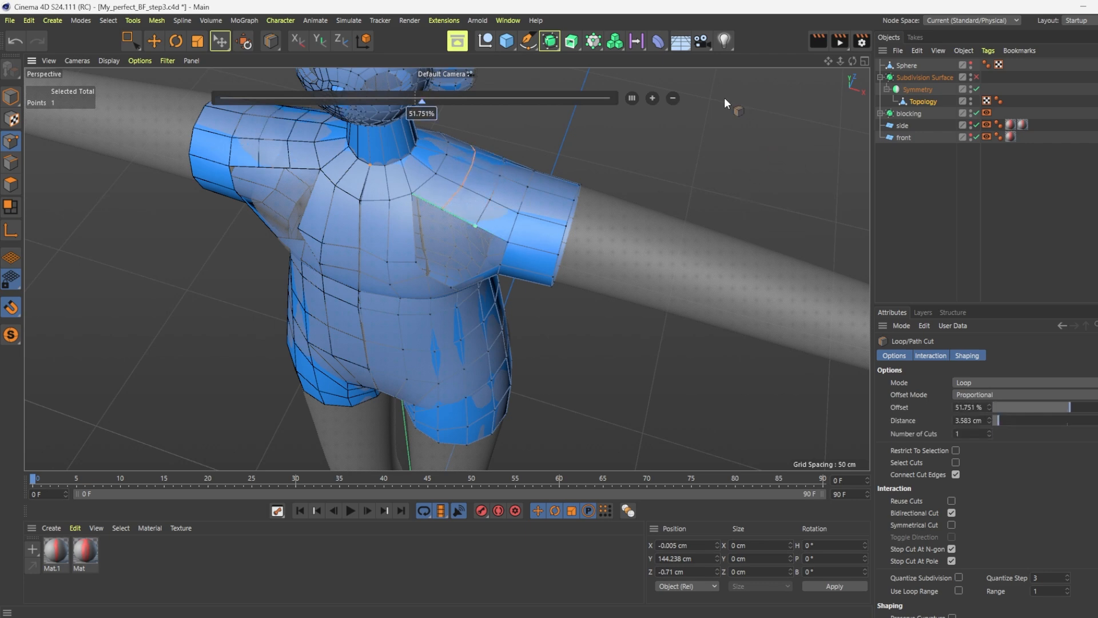
Add Polygon Pen polygons from the upper chest to the shoulder edge and around the armpit
right_click(698, 142)
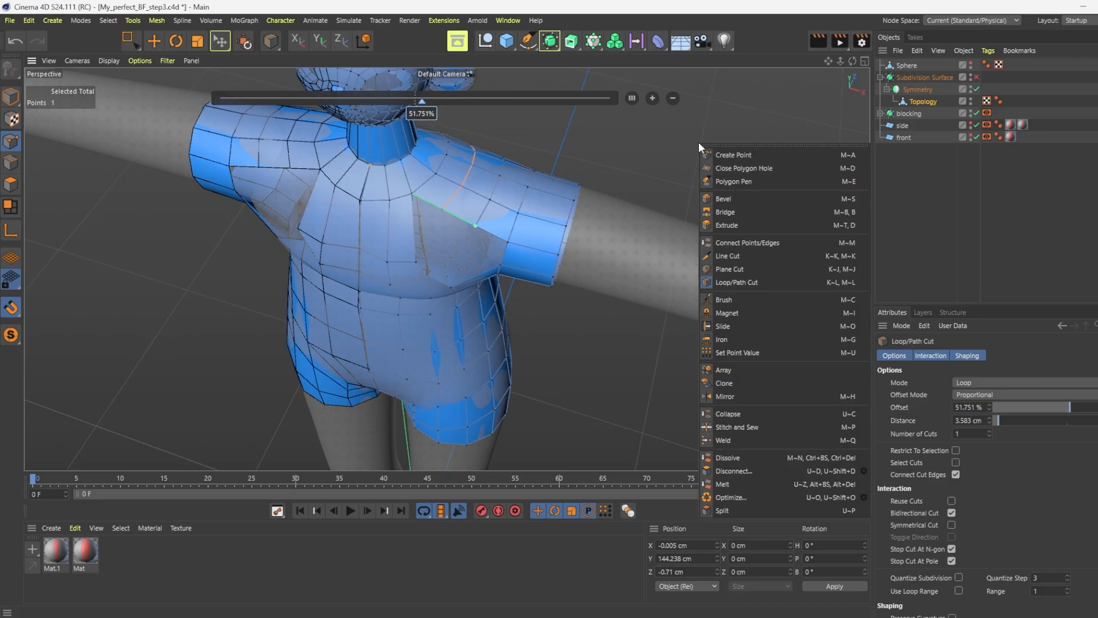
click(734, 188)
alt+drag(661, 220, 658, 151)
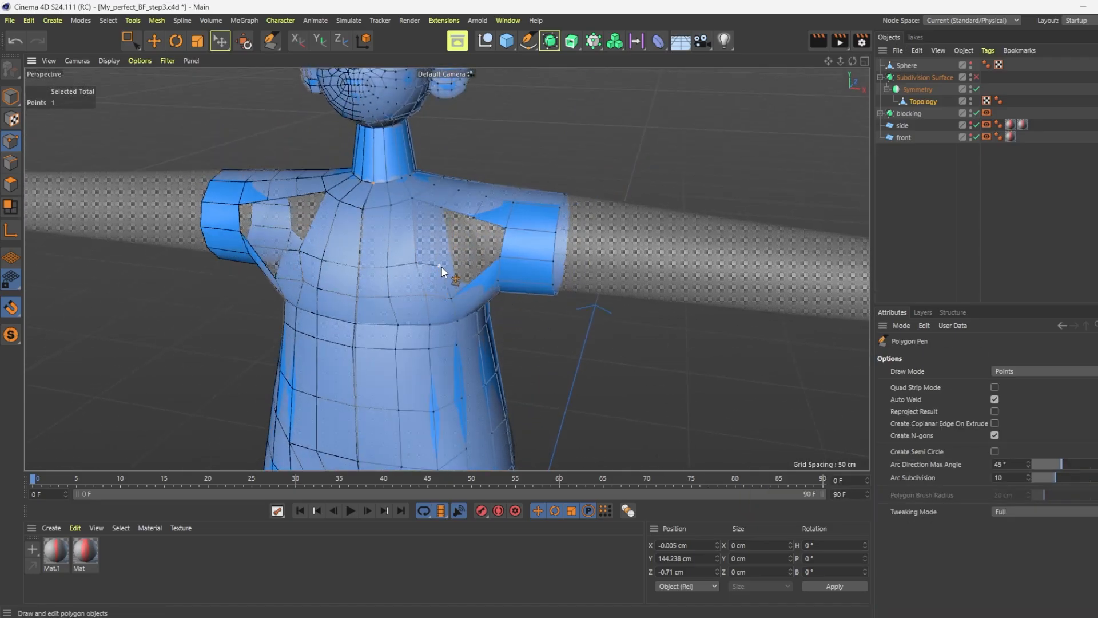
drag(425, 298, 478, 209)
scroll(651, 200, down, 2)
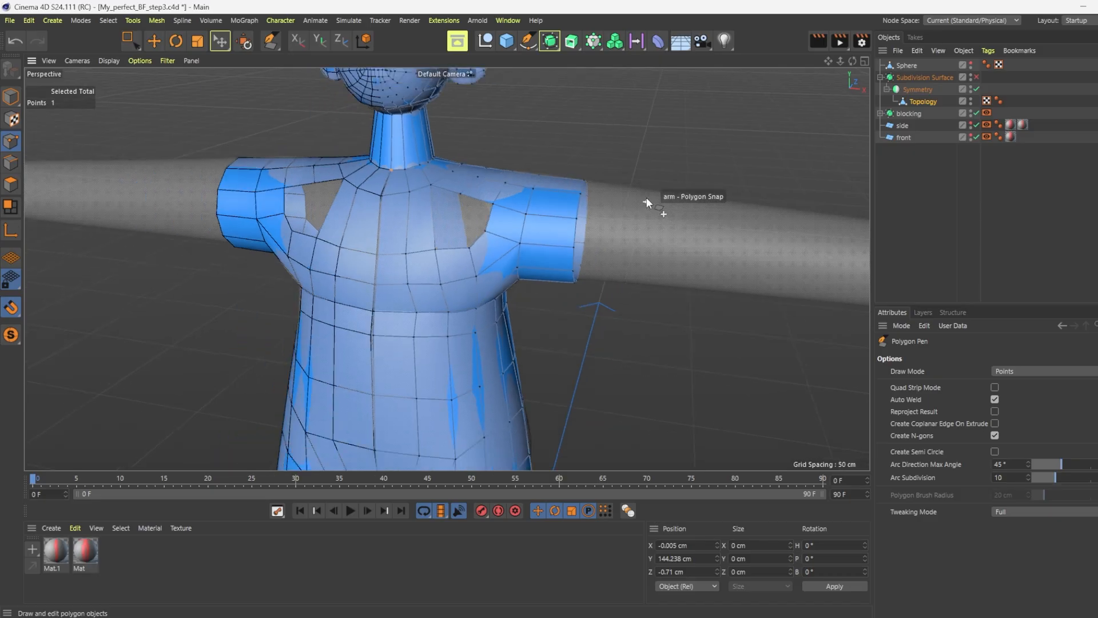
Add a horizontal loop cut across the upper chest polygons at an offset of 58.378%
mouse_move(852, 61)
mouse_down()
mouse_move(806, 97)
mouse_move(860, 57)
mouse_up()
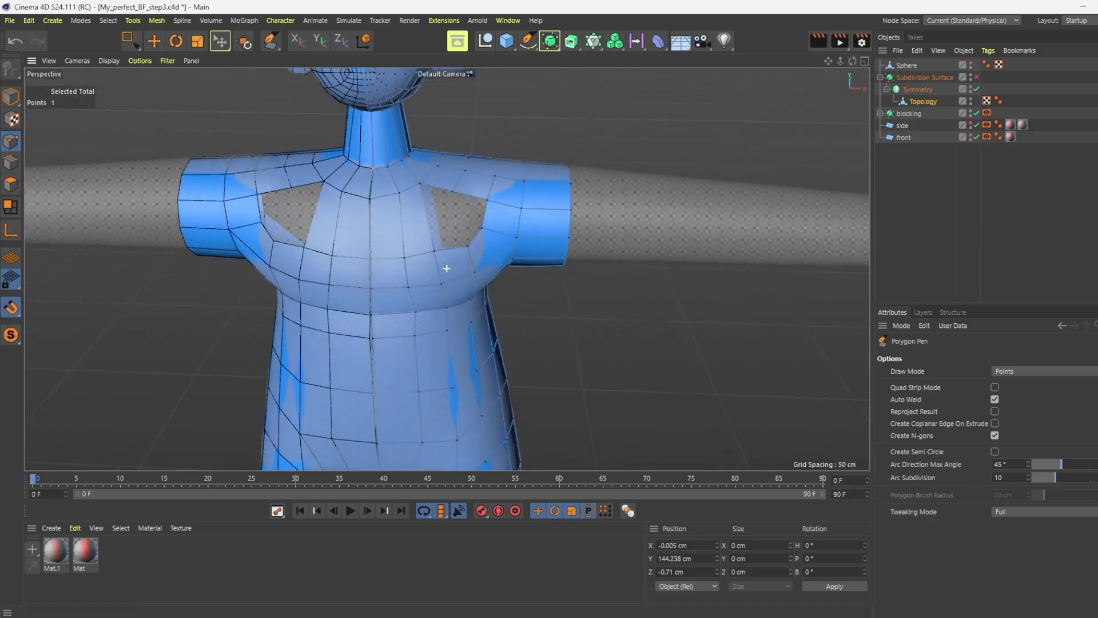
right_click(608, 115)
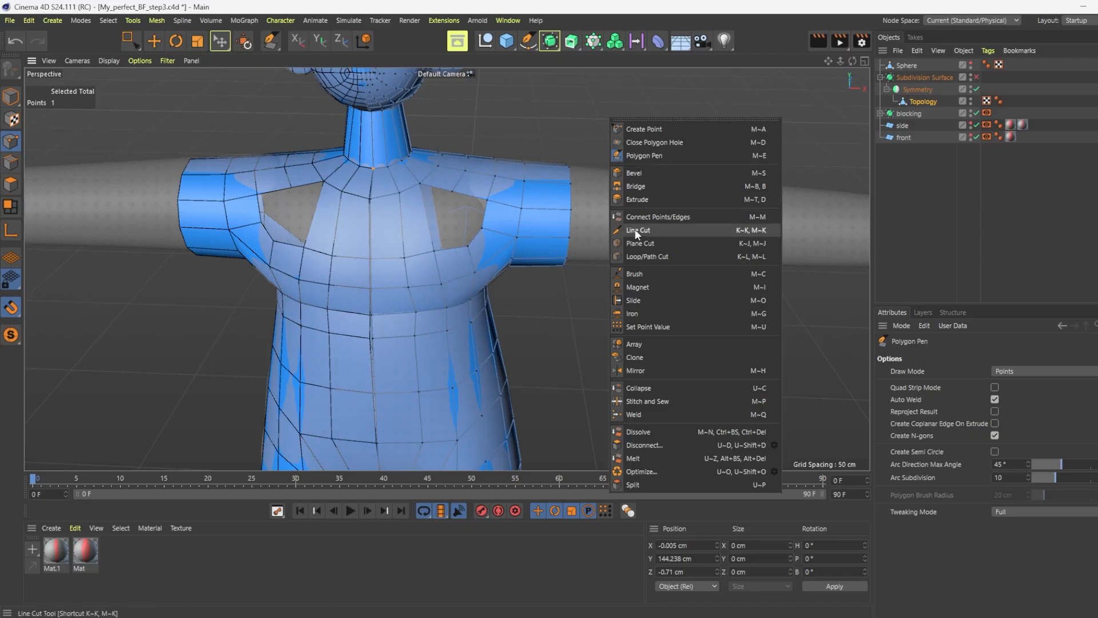
click(662, 258)
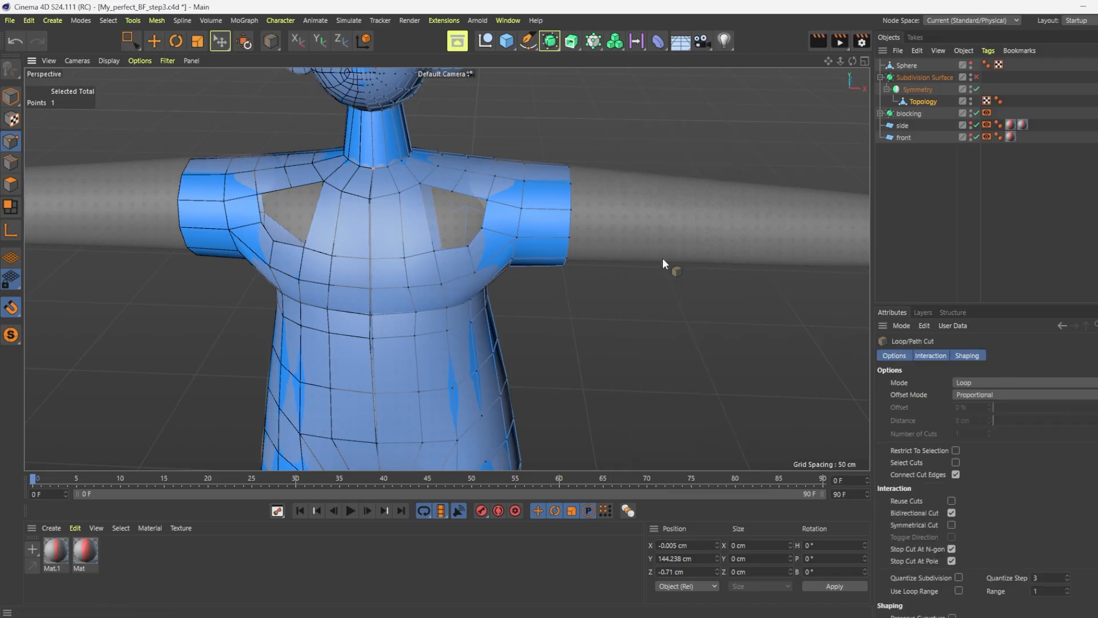
click(427, 228)
right_click(694, 192)
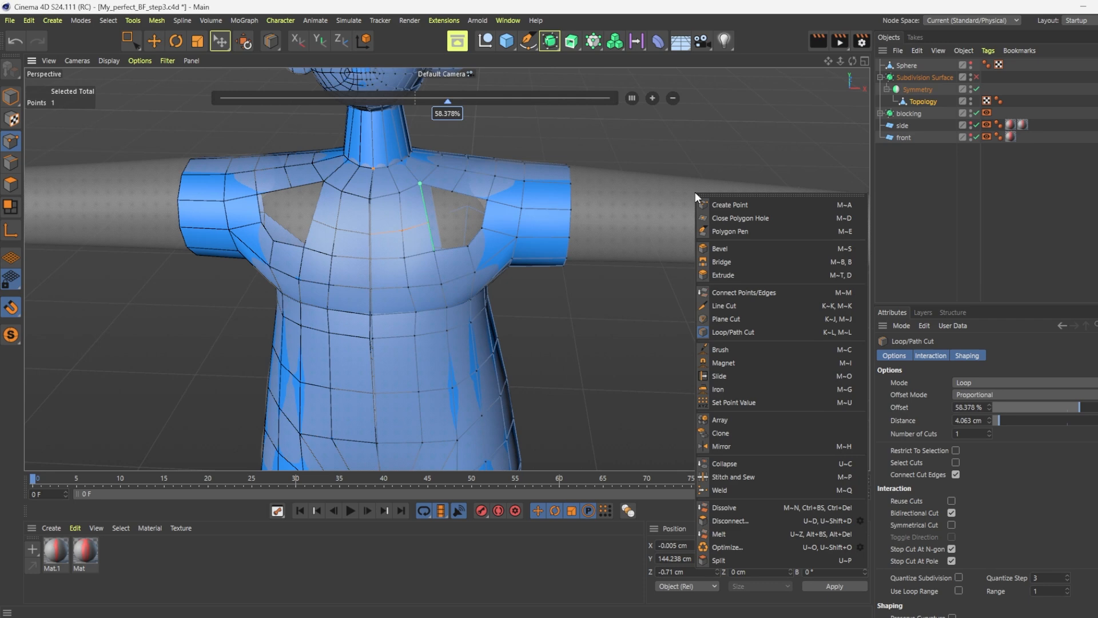
Extend Polygon Pen polygons from the chest's side edge up to the shoulder strip, narrowing the gap beside the armpit
click(733, 231)
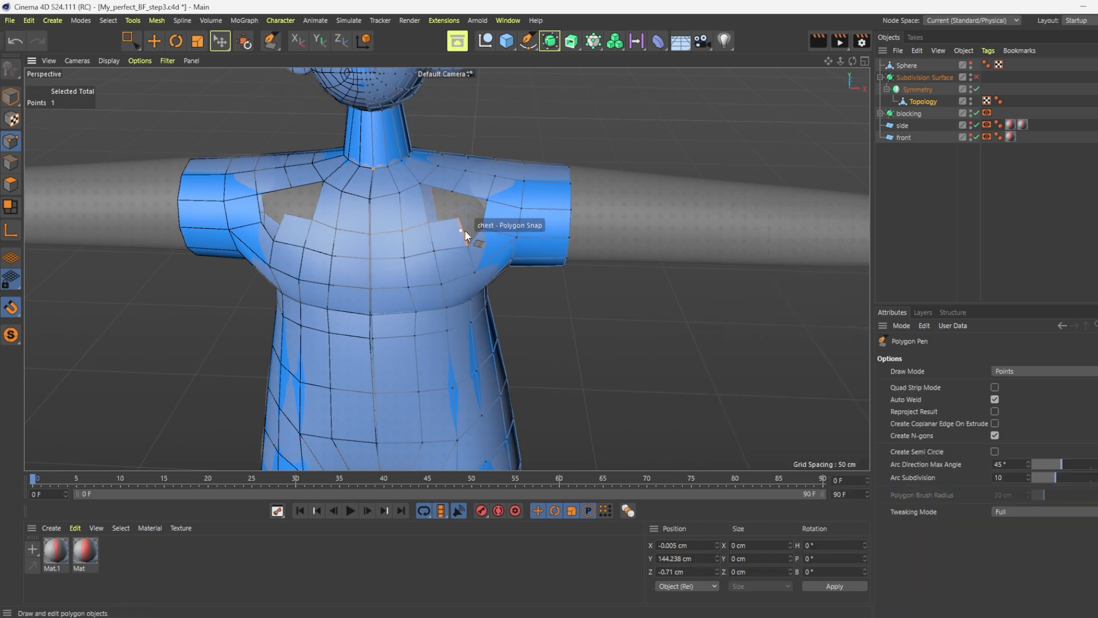
mouse_move(460, 222)
mouse_down()
mouse_move(444, 215)
mouse_move(475, 215)
mouse_move(450, 203)
mouse_up()
ctrl+shift+click(474, 201)
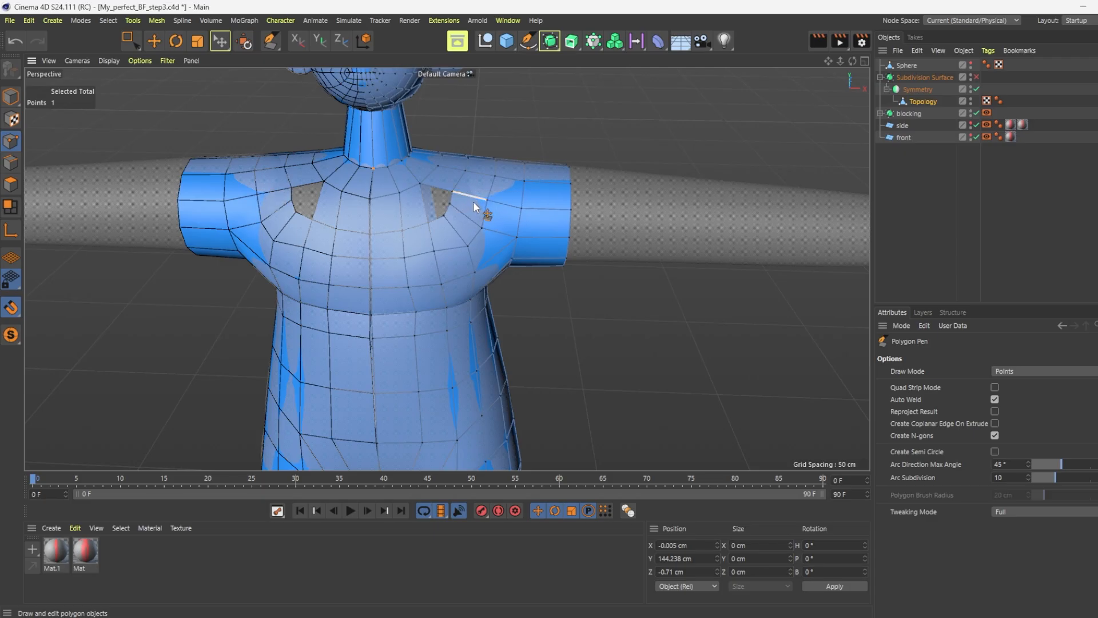
drag(452, 205, 441, 224)
scroll(438, 202, up, 3)
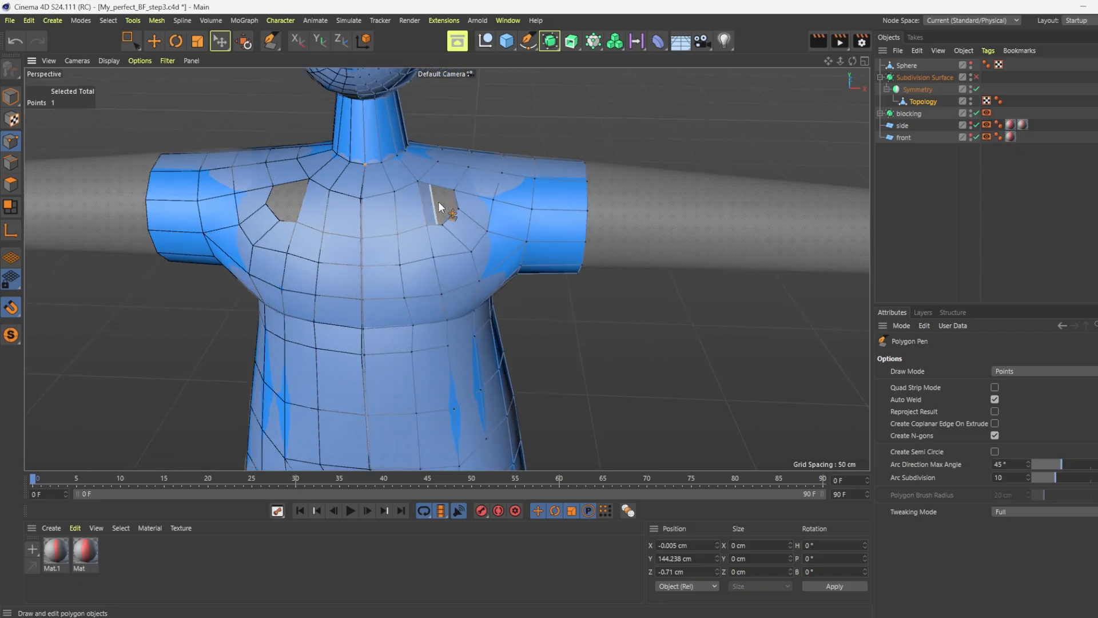
Add a loop cut across the shoulder strip above the chest gap at an offset of 40.484%
right_click(513, 208)
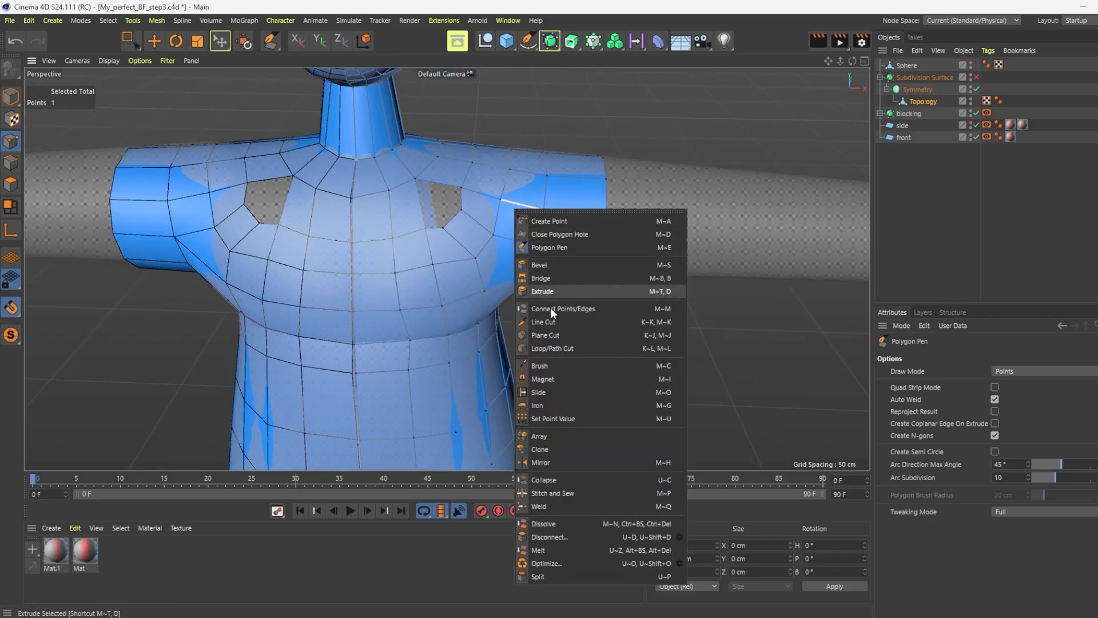
click(555, 348)
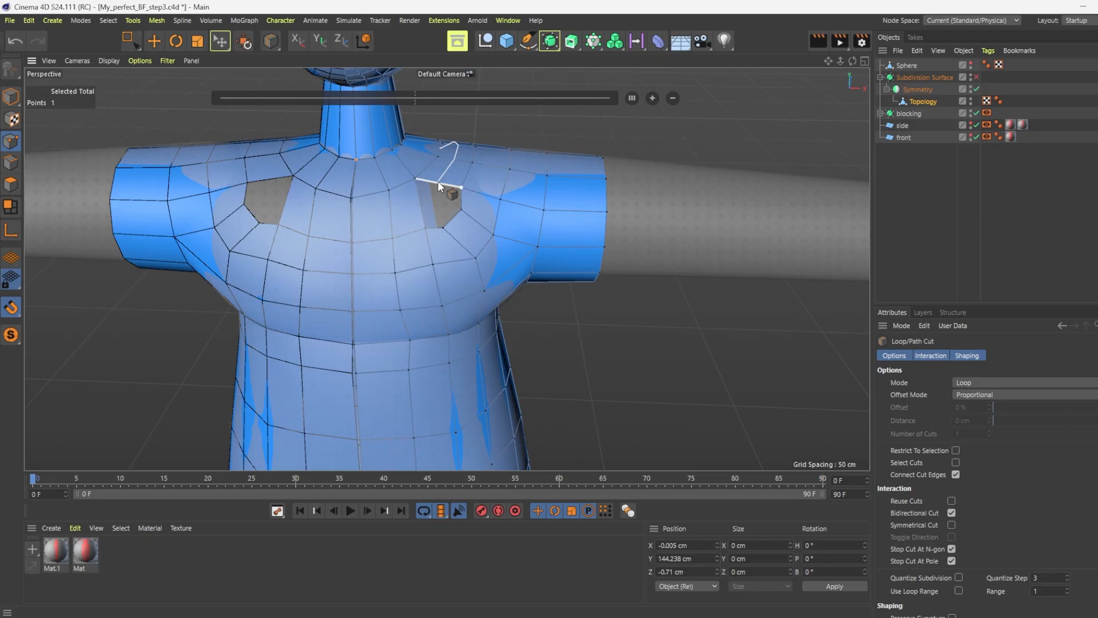
right_click(557, 236)
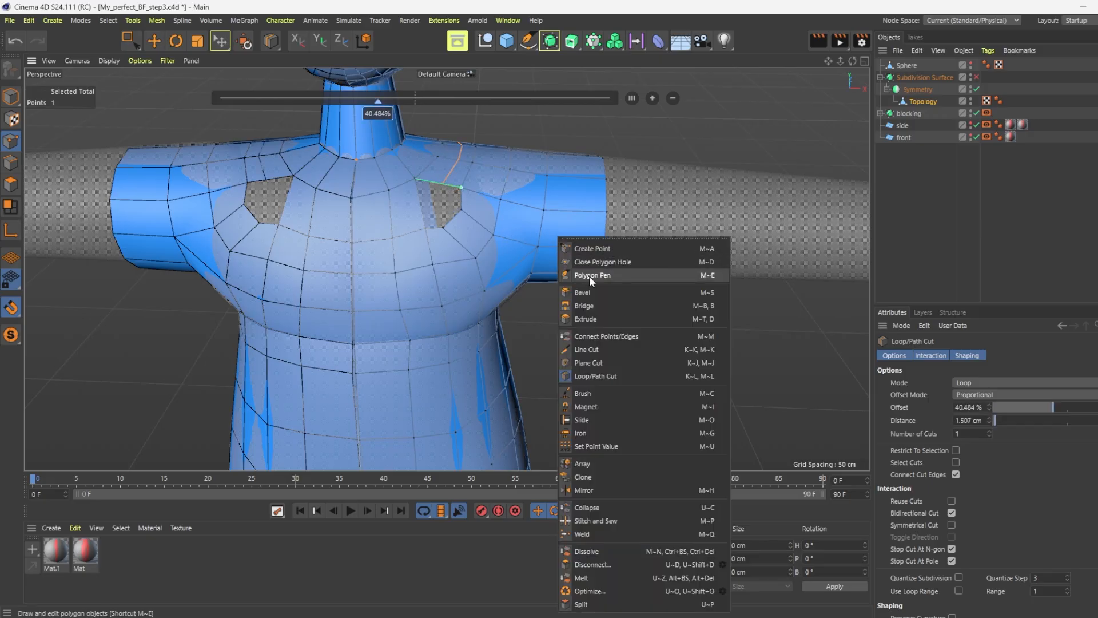
Fill the remaining upper chest gap with Polygon Pen polygons and save the scene
click(589, 263)
click(440, 220)
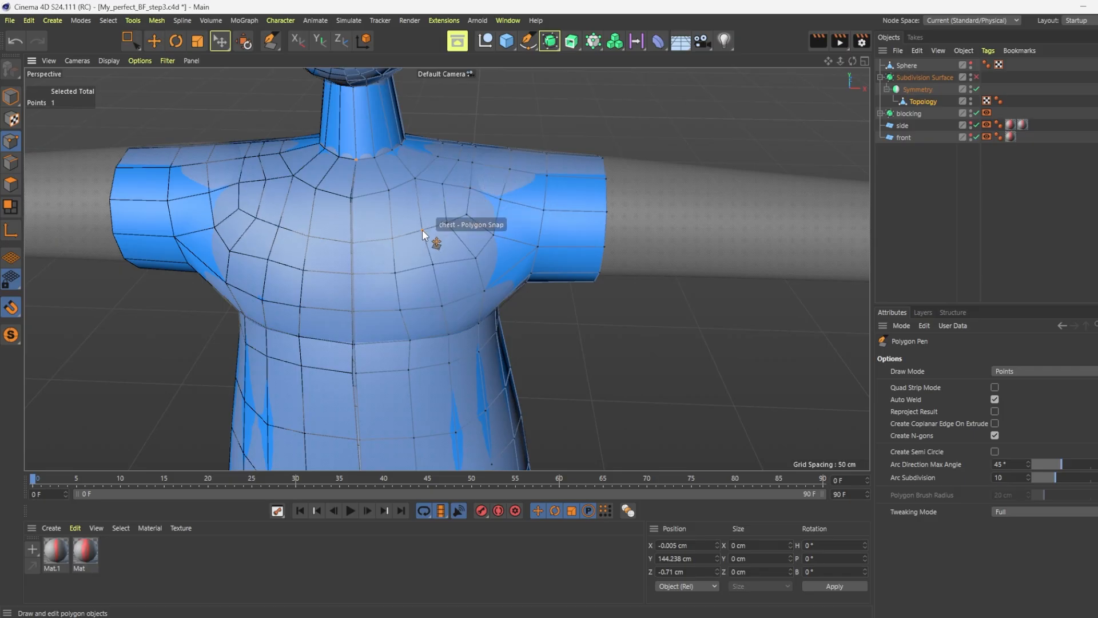
scroll(400, 234, down, 2)
scroll(407, 229, down, 1)
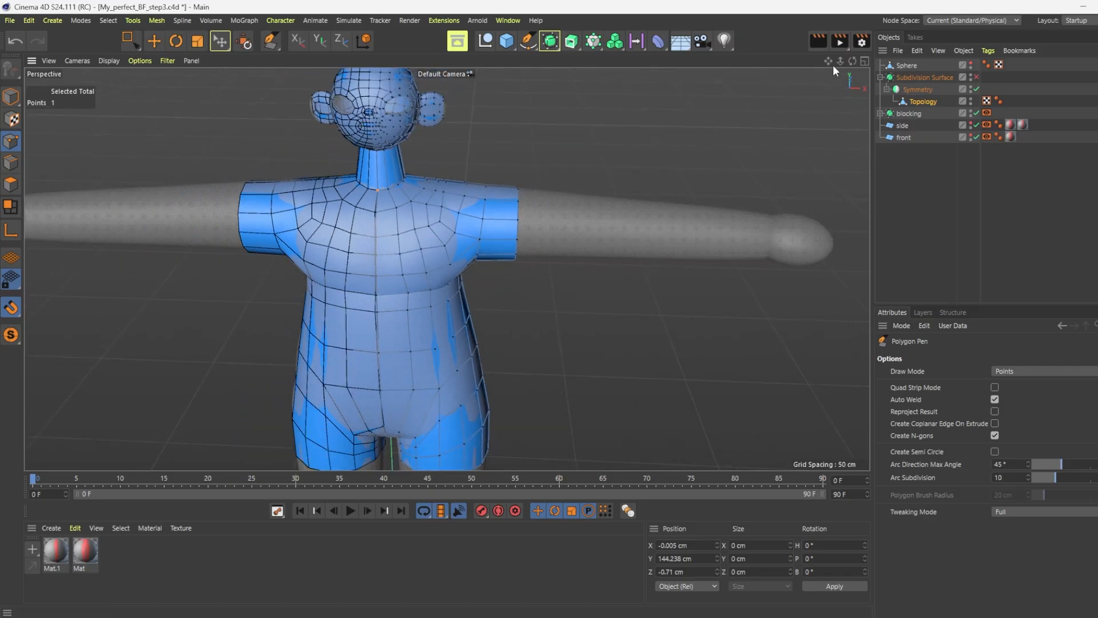
drag(840, 61, 446, 265)
key(ctrl+s)
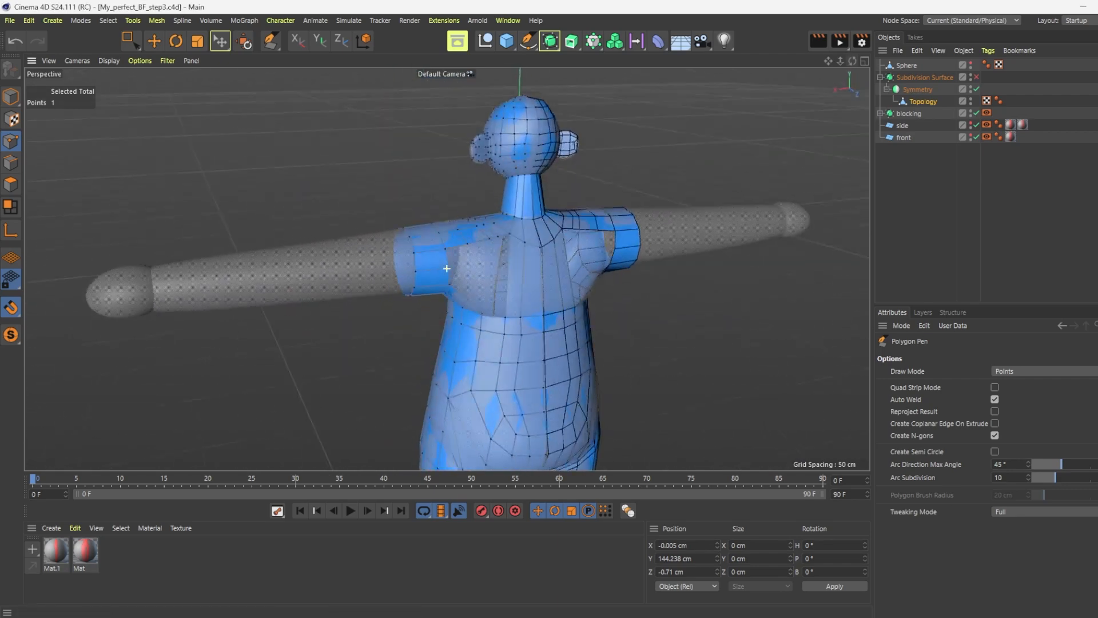
Add a horizontal loop cut across the upper back polygons at an offset of 50.002%
scroll(447, 266, up, 4)
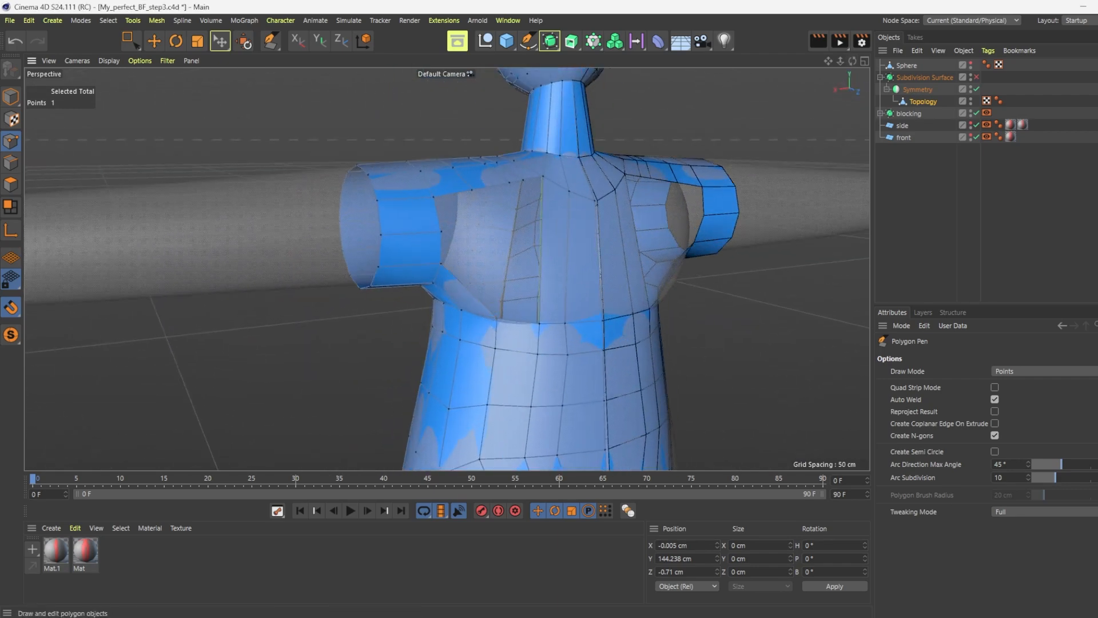
right_click(575, 335)
click(625, 382)
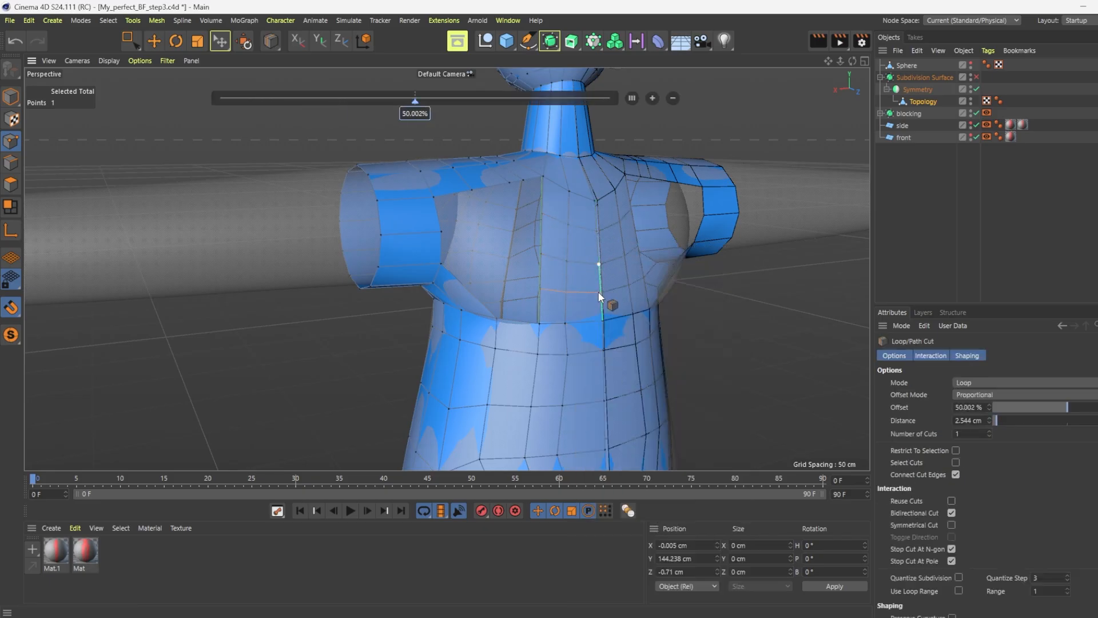
right_click(637, 243)
click(668, 279)
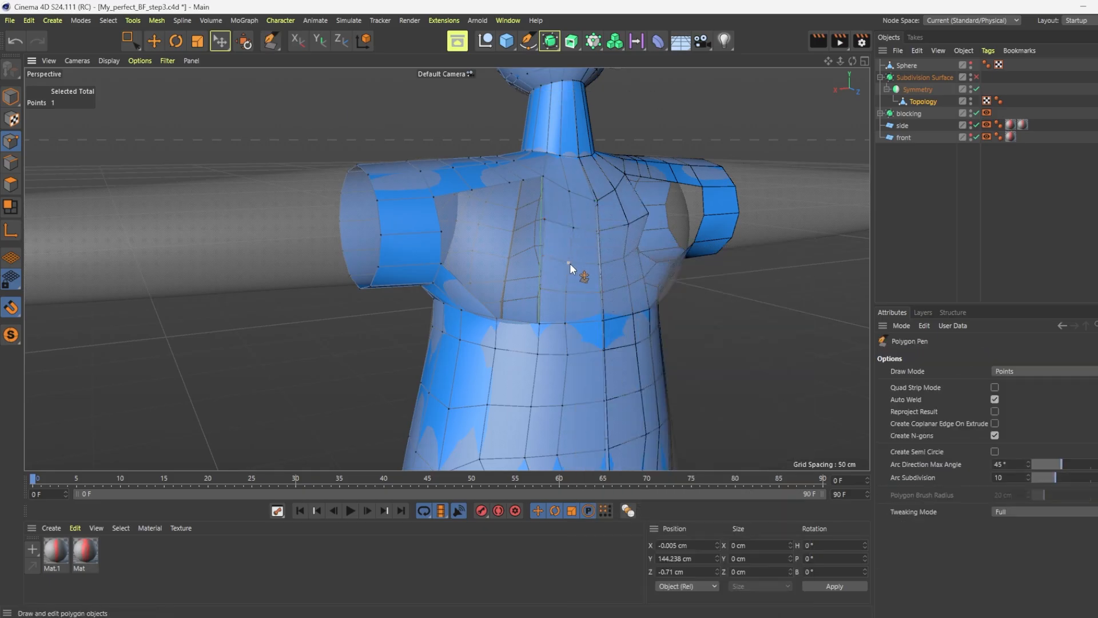
Extend Polygon Pen polygons from the side of the back around the armpit to the edge of the arm cylinder
alt+drag(743, 236, 599, 311)
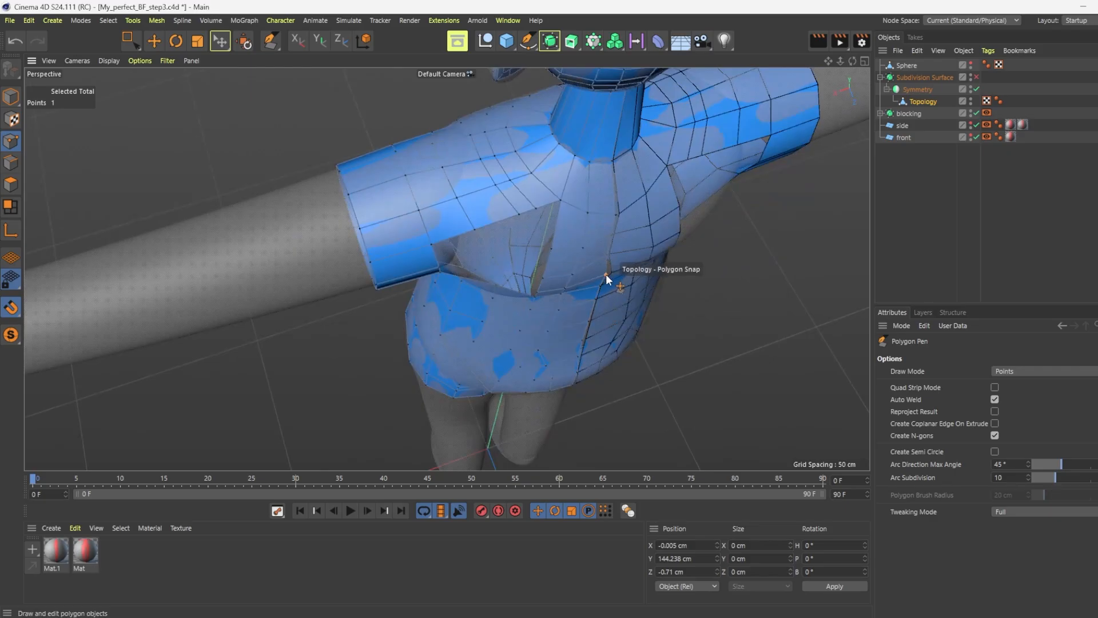
alt+drag(615, 235, 626, 333)
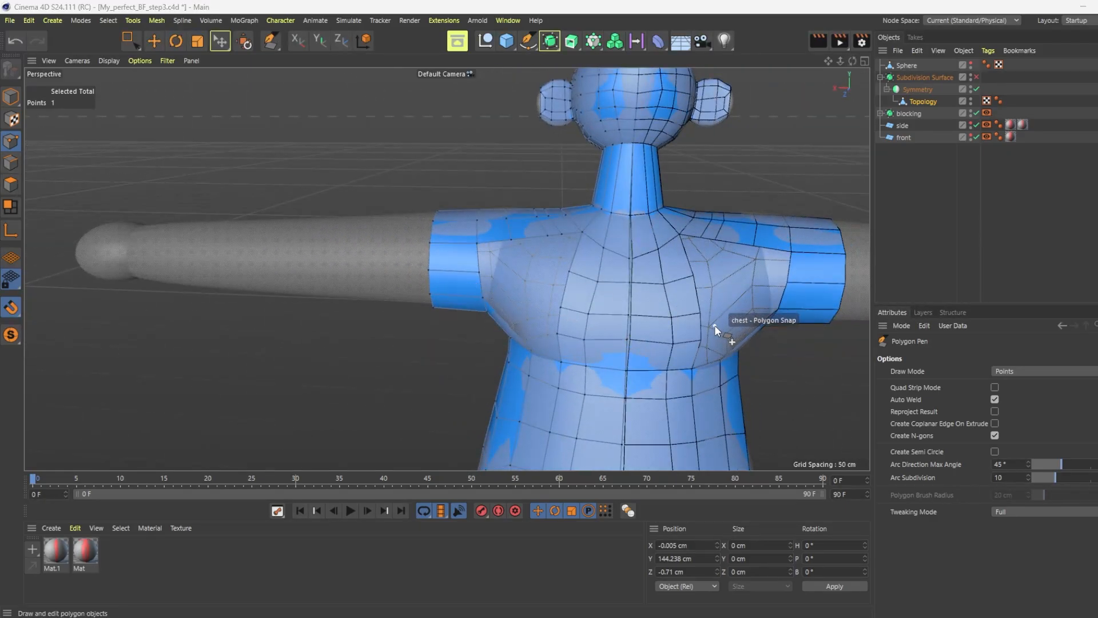
alt+drag(713, 326, 723, 175)
right_click(723, 175)
click(745, 211)
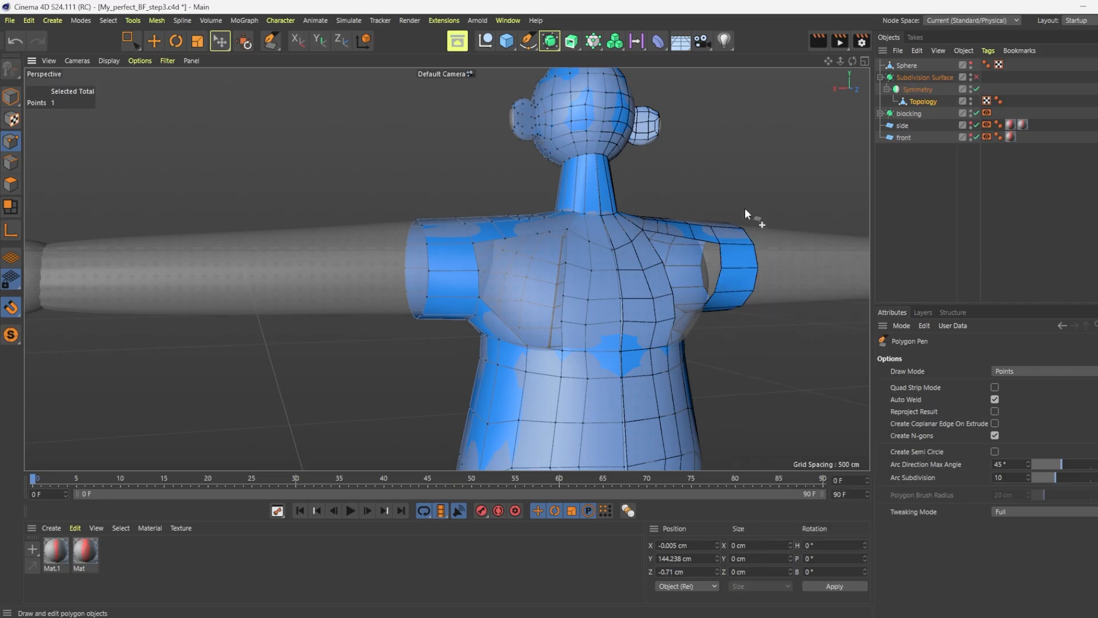
ctrl+drag(528, 336, 482, 290)
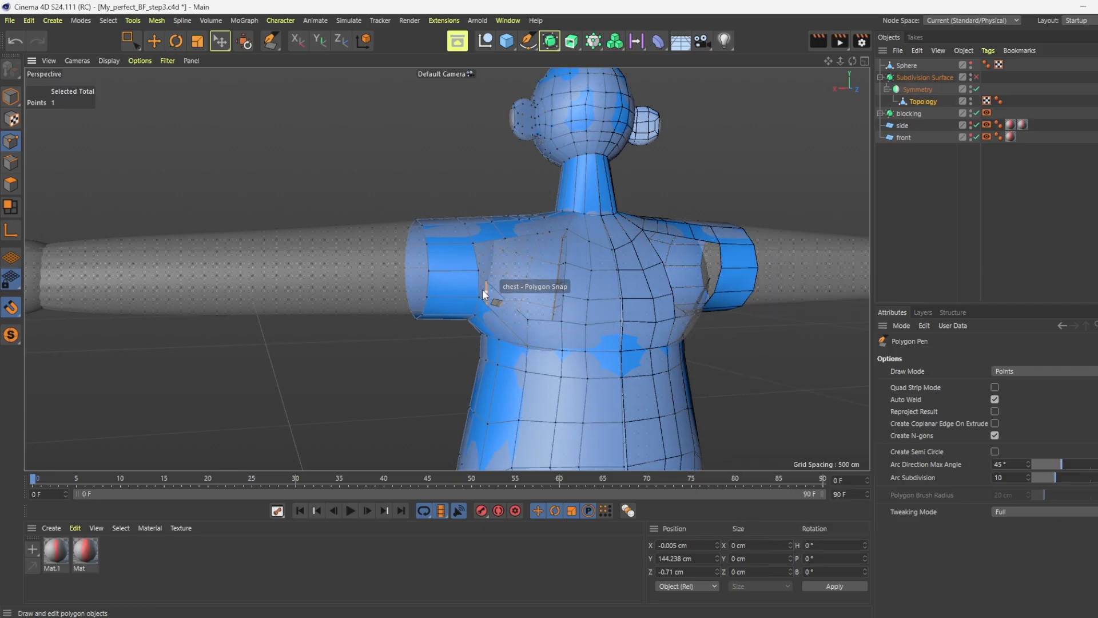
ctrl+drag(564, 310, 485, 257)
key(ctrl+z)
ctrl+drag(532, 304, 474, 257)
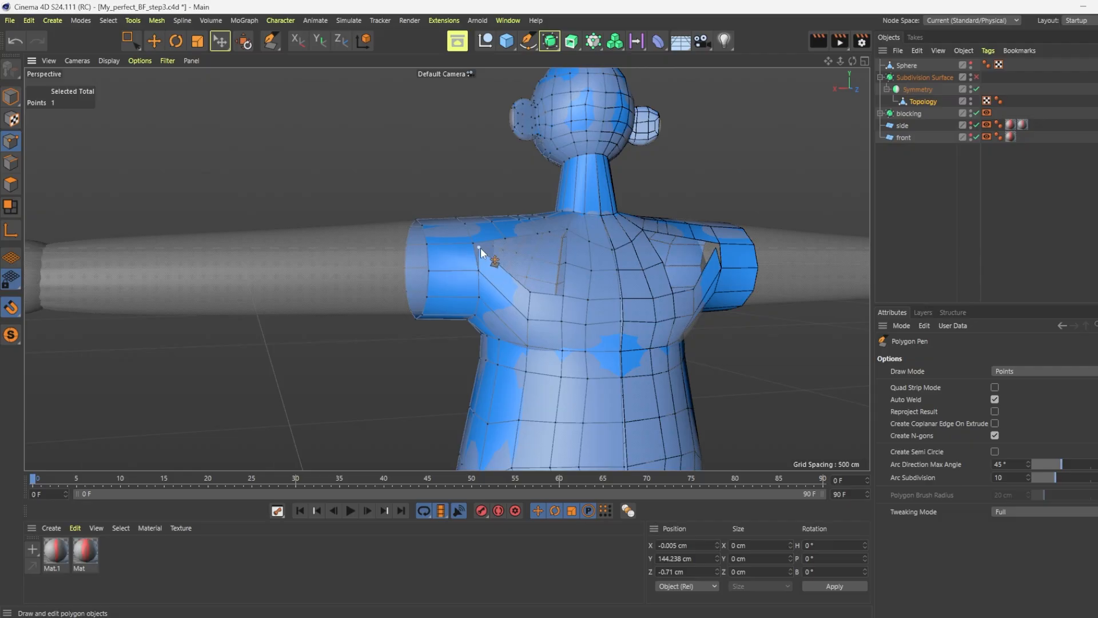
Fill the remaining gap at the back of the shoulder with Polygon Pen polygons
alt+drag(541, 273, 522, 256)
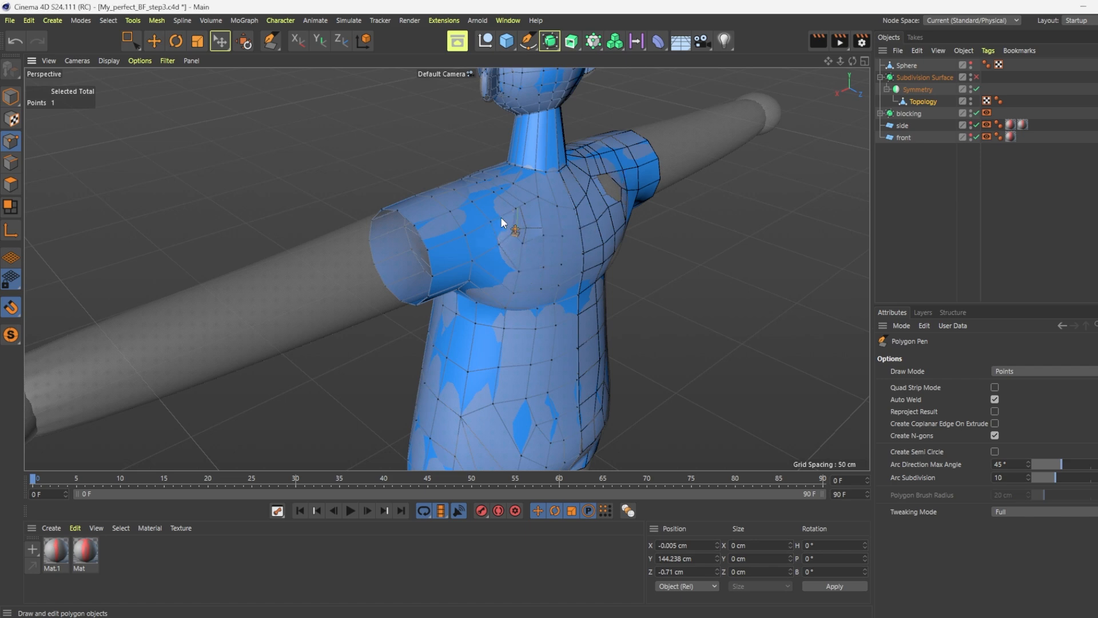
alt+drag(521, 232, 615, 199)
scroll(615, 200, up, 2)
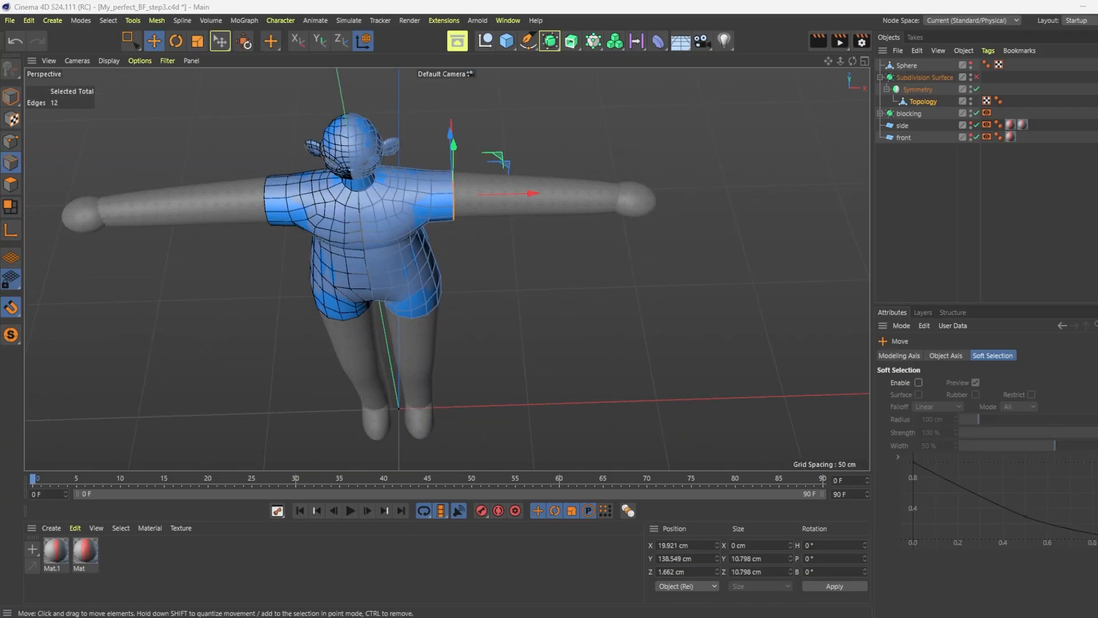
Extrude the arm's open edge loop to the wrist at about X 55.2 cm and scale it to about 7.08 cm
ctrl+drag(532, 193, 28, 324)
key(t)
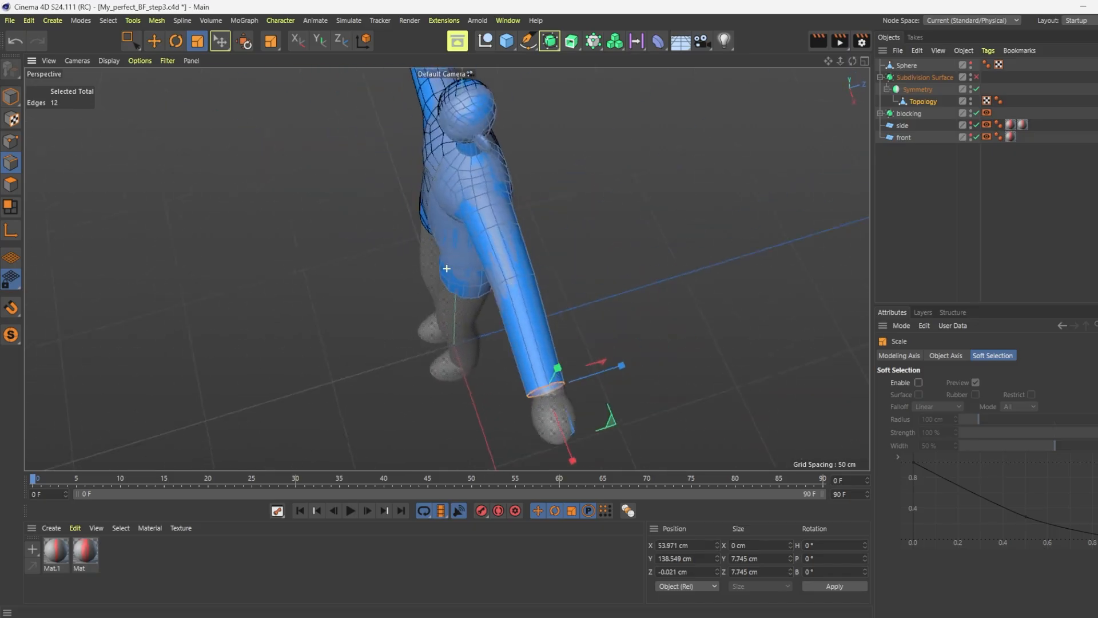
alt+drag(447, 269, 449, 289)
scroll(561, 416, up, 2)
key(e)
drag(548, 453, 551, 463)
key(t)
drag(712, 309, 657, 366)
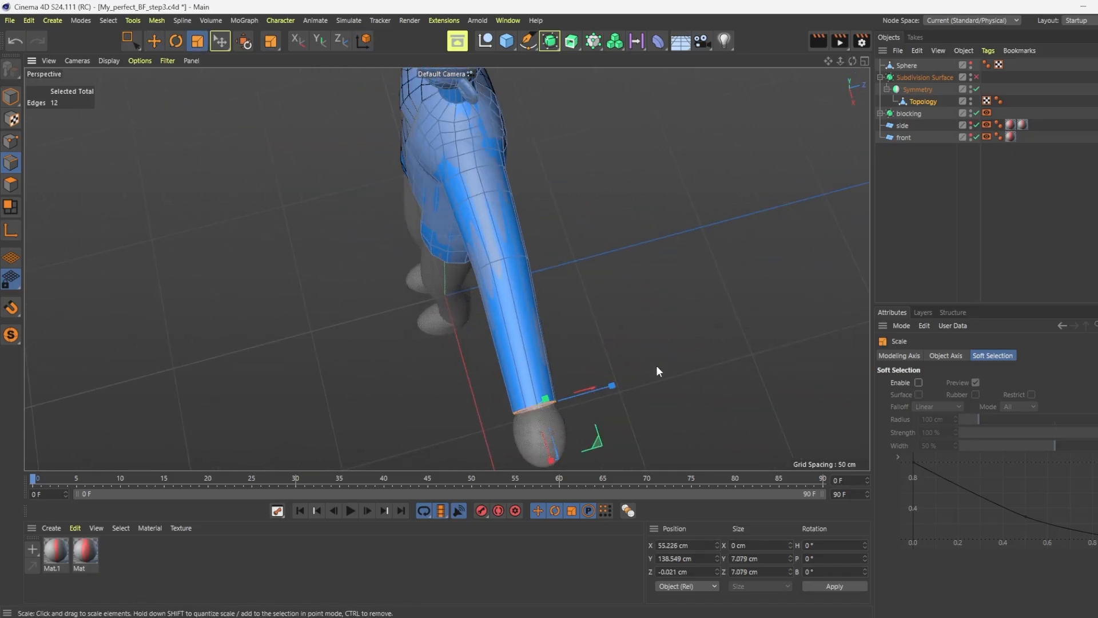
Rotate the wrist edge loop slightly to follow the angle of the blocked-in arm
key(e)
double_click(519, 257)
drag(551, 249, 558, 255)
scroll(468, 348, down, 1)
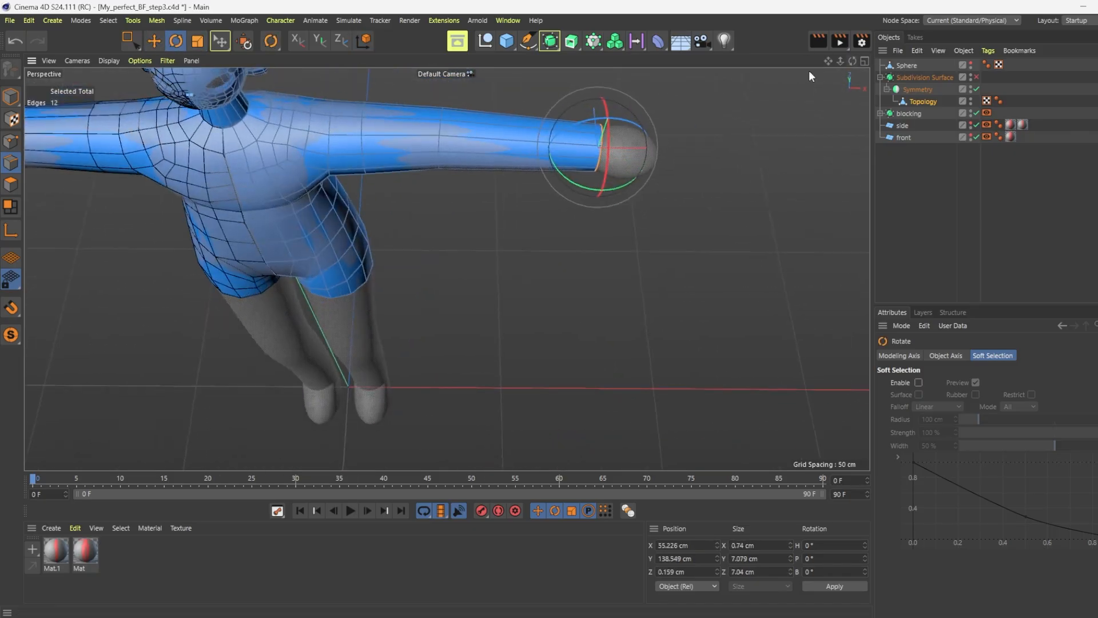
scroll(449, 265, down, 3)
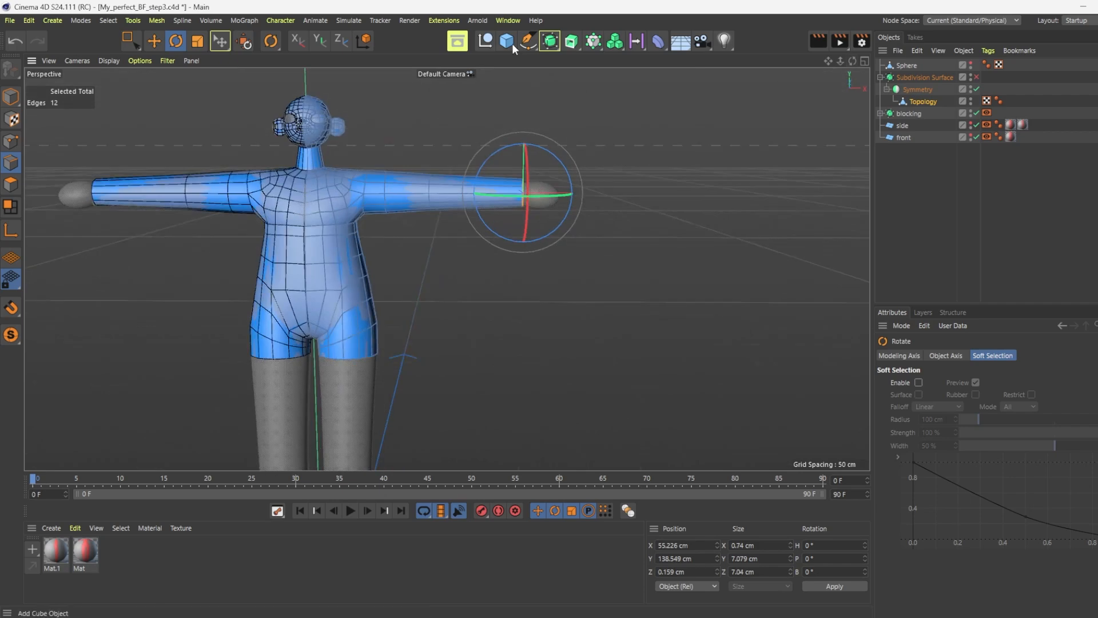
Add a cube primitive to the scene and convert it into an editable polygon object
click(513, 44)
click(609, 57)
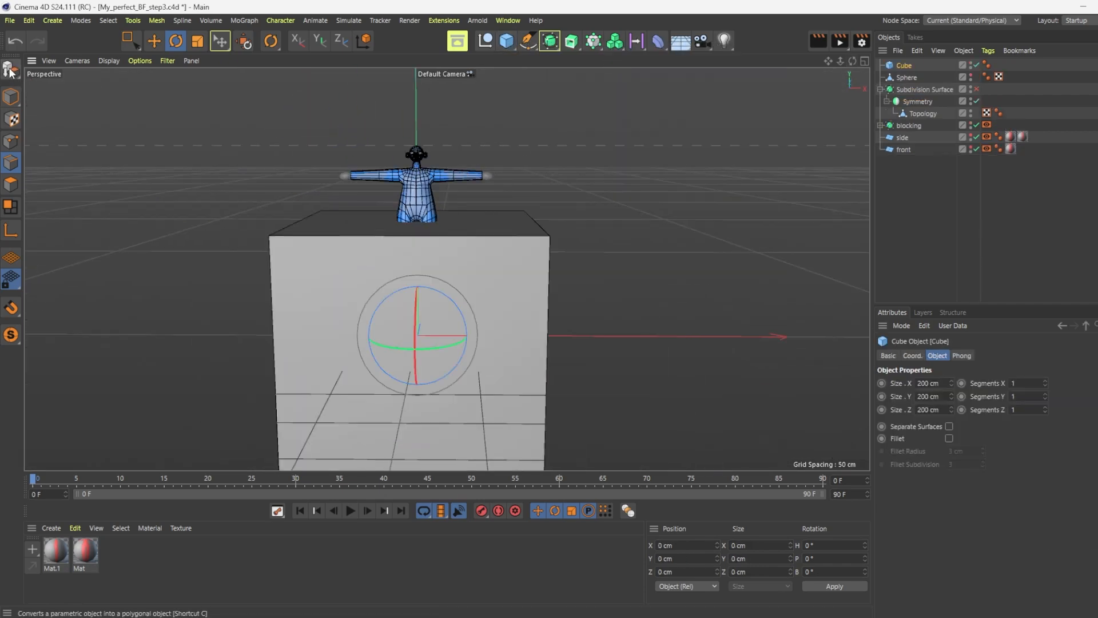
click(10, 70)
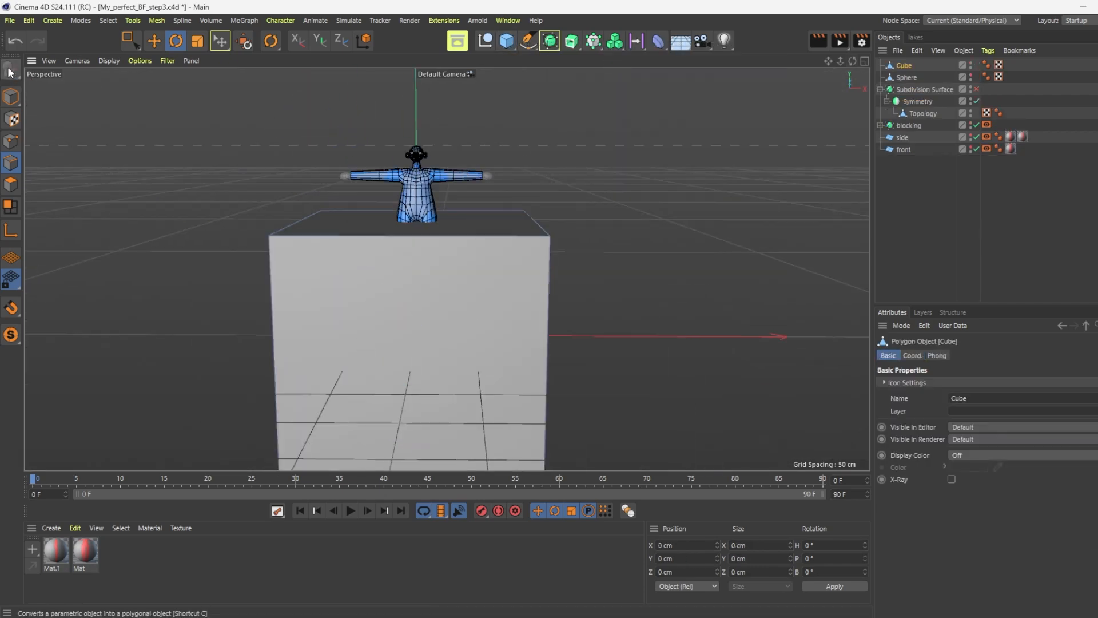
Switch to polygon editing and delete the cube's bottom face
mouse_move(426, 316)
alt+mouse_down()
mouse_move(426, 295)
mouse_move(427, 348)
mouse_move(426, 316)
alt+mouse_up()
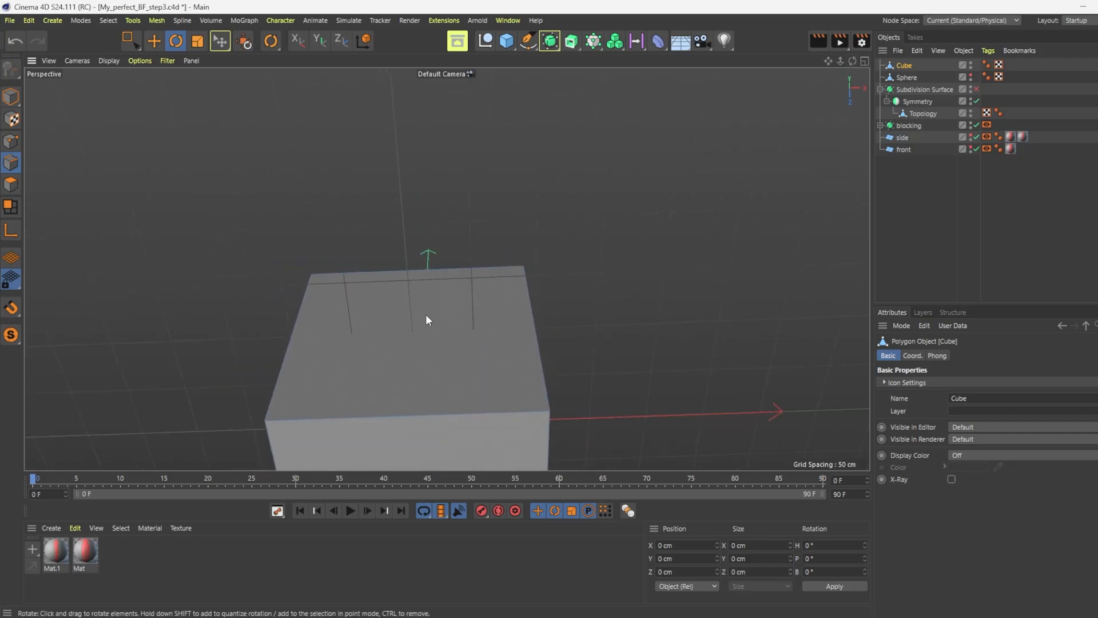
click(417, 444)
click(11, 184)
alt+drag(388, 200, 423, 373)
click(430, 406)
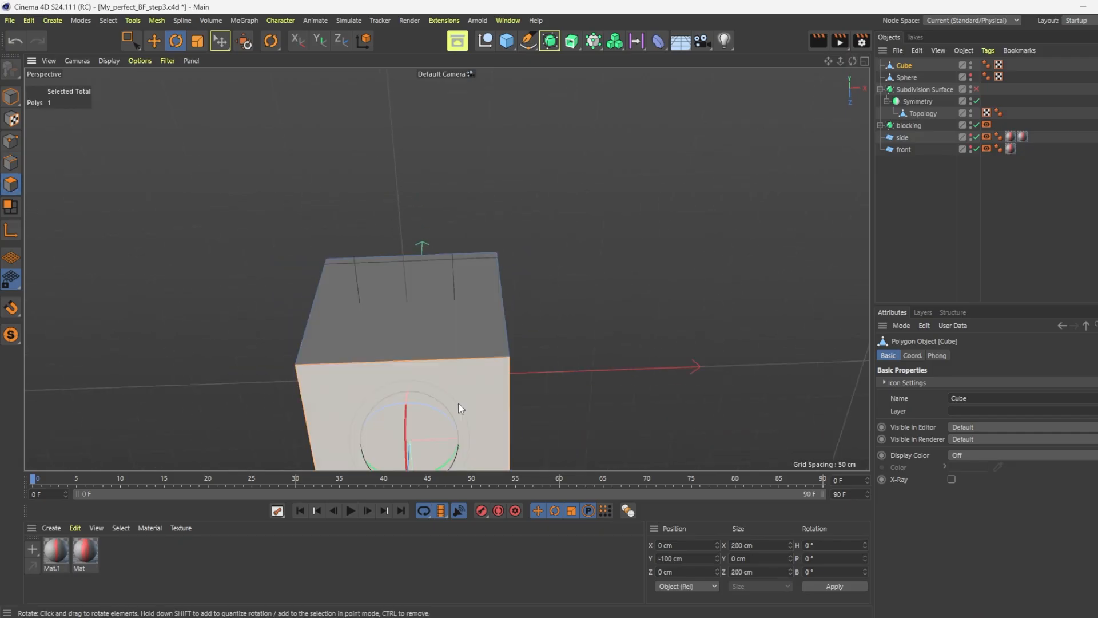
key(Delete)
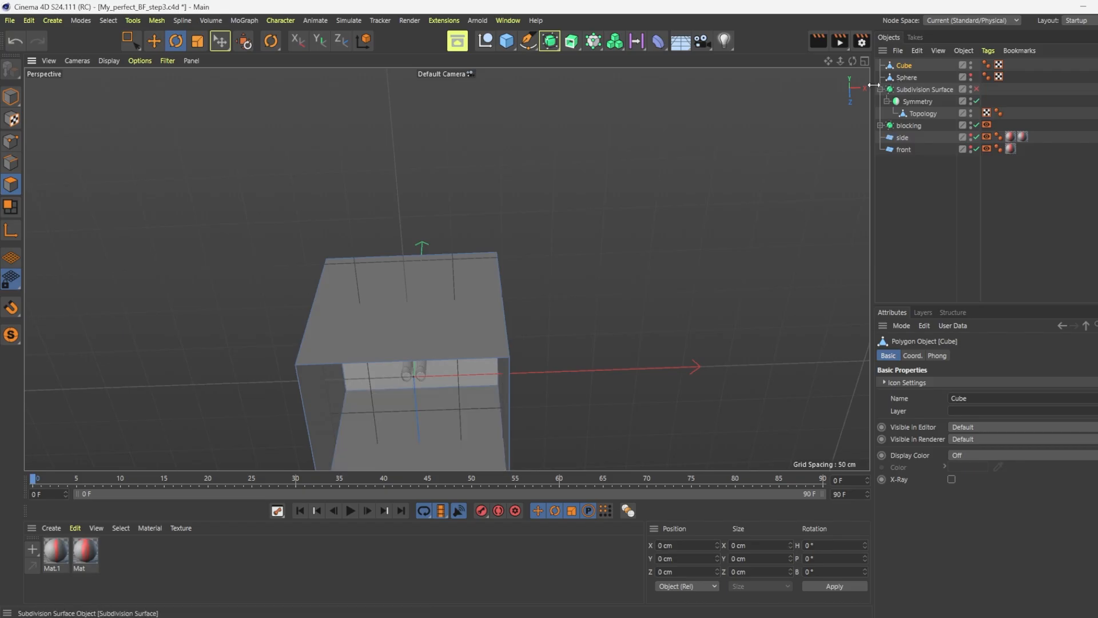
Select all of the open cube's polygons and subdivide them once with smoothing into a rounded form
mouse_move(852, 61)
mouse_down()
mouse_move(848, 166)
mouse_move(821, 203)
mouse_up()
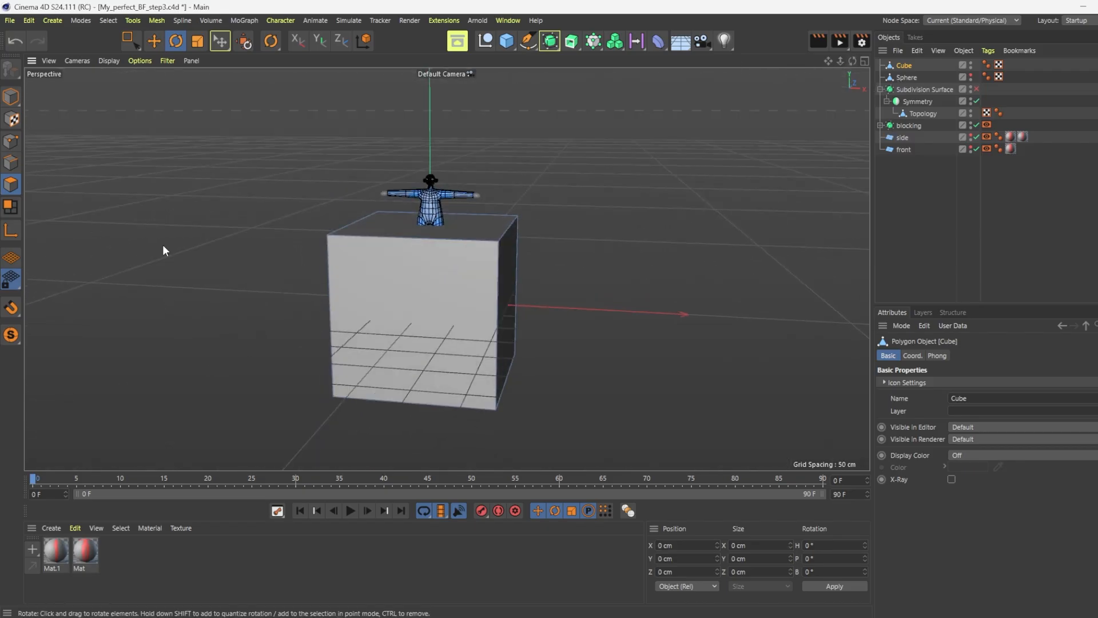
double_click(417, 270)
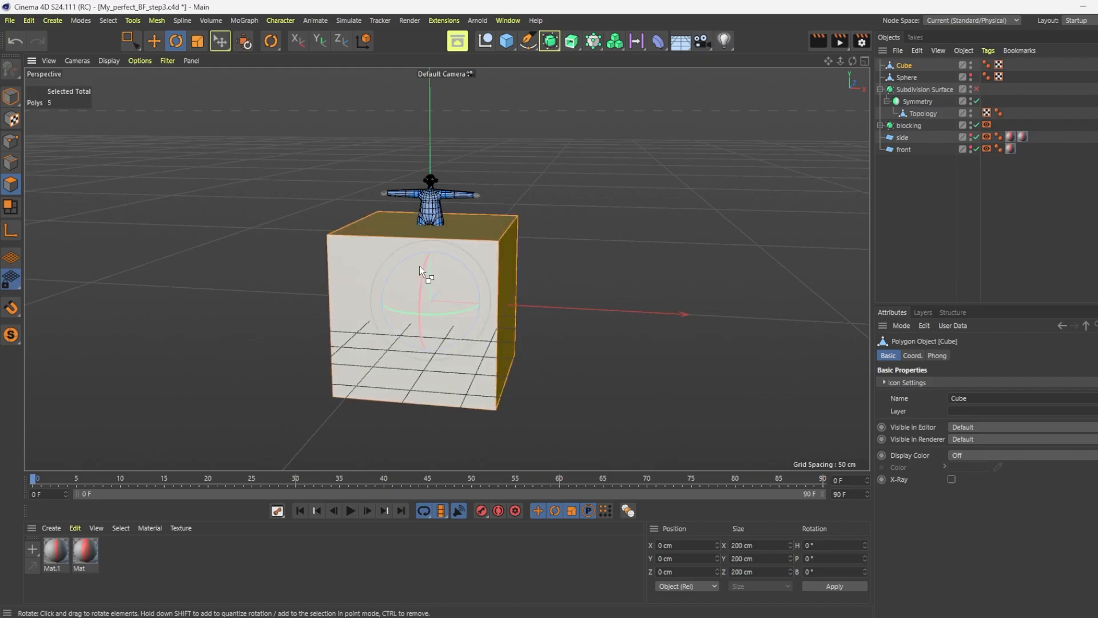
right_click(393, 246)
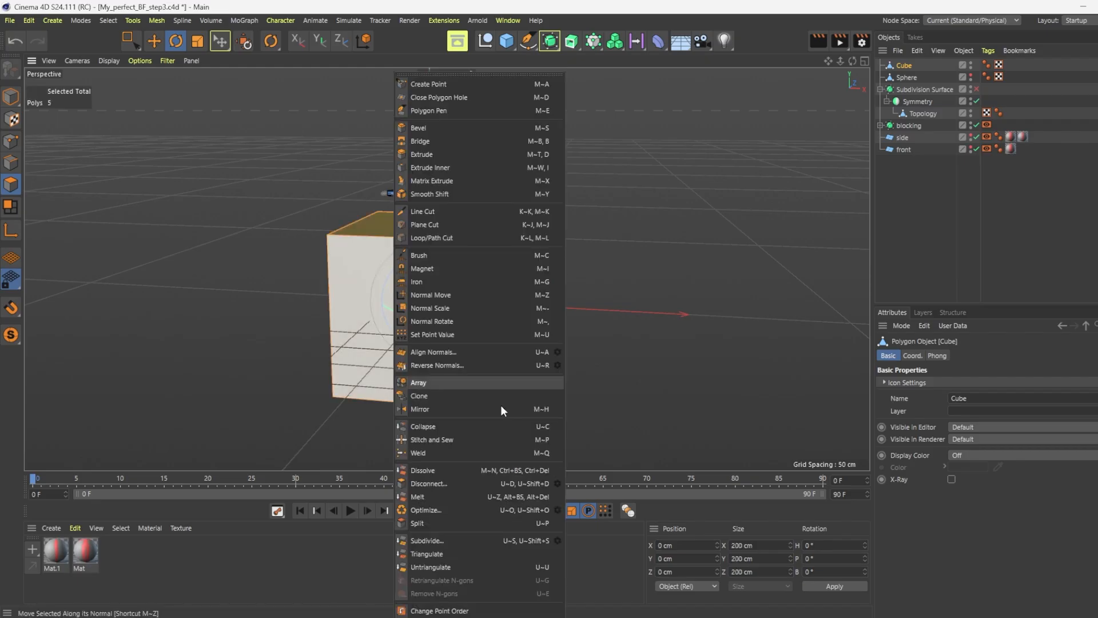
click(423, 540)
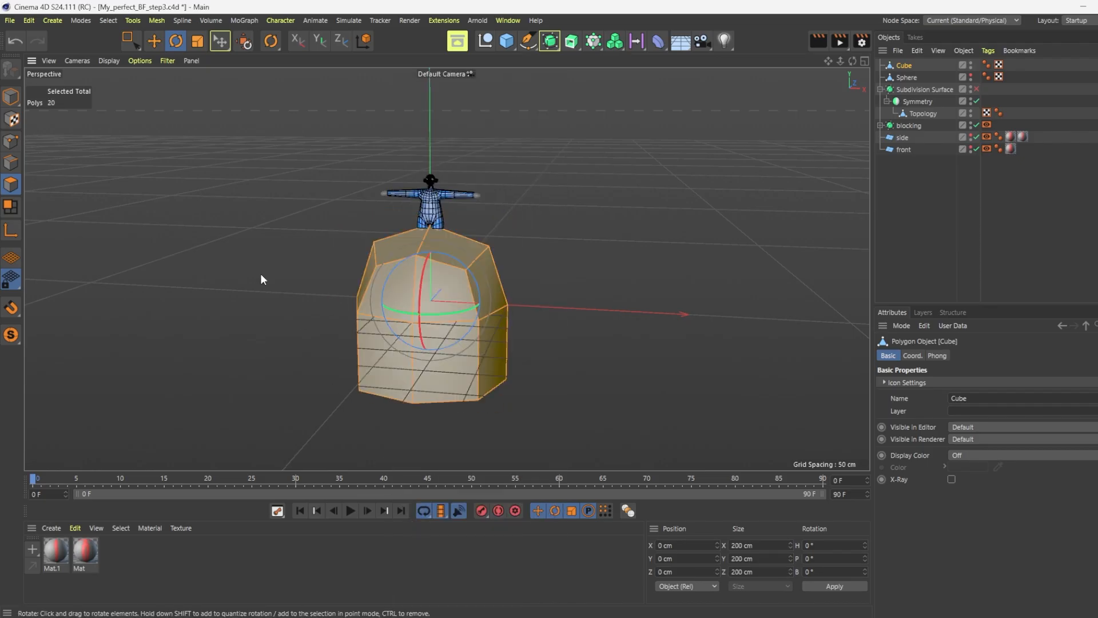
Select the rounded cube's open bottom edge loop and move it down to about Y -203.8 cm to lengthen the shape
click(9, 165)
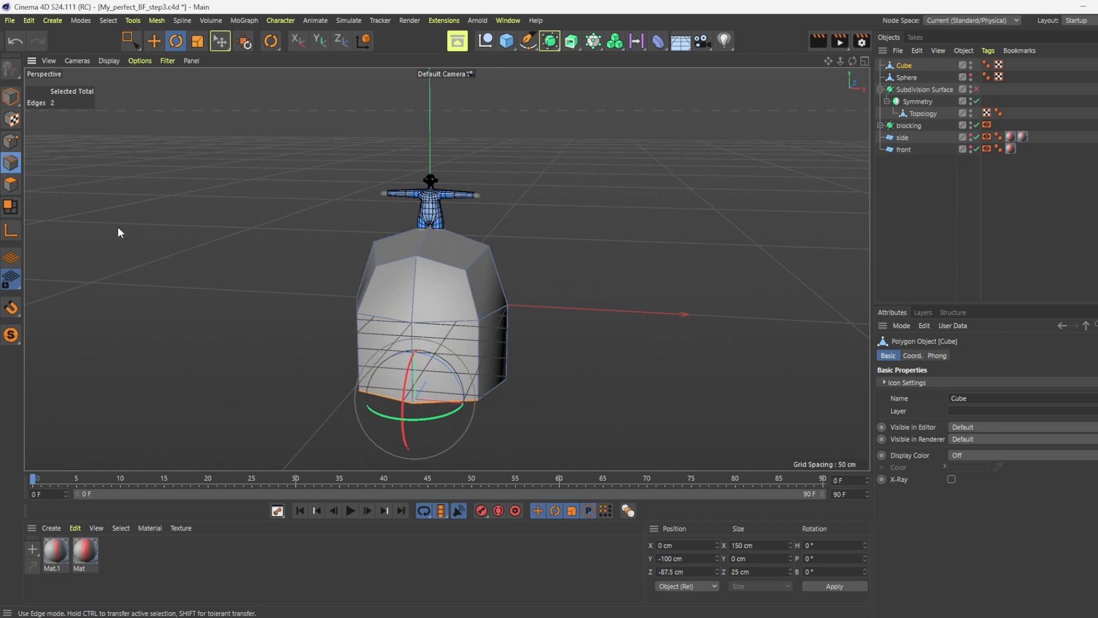
double_click(488, 392)
key(e)
drag(433, 303, 434, 376)
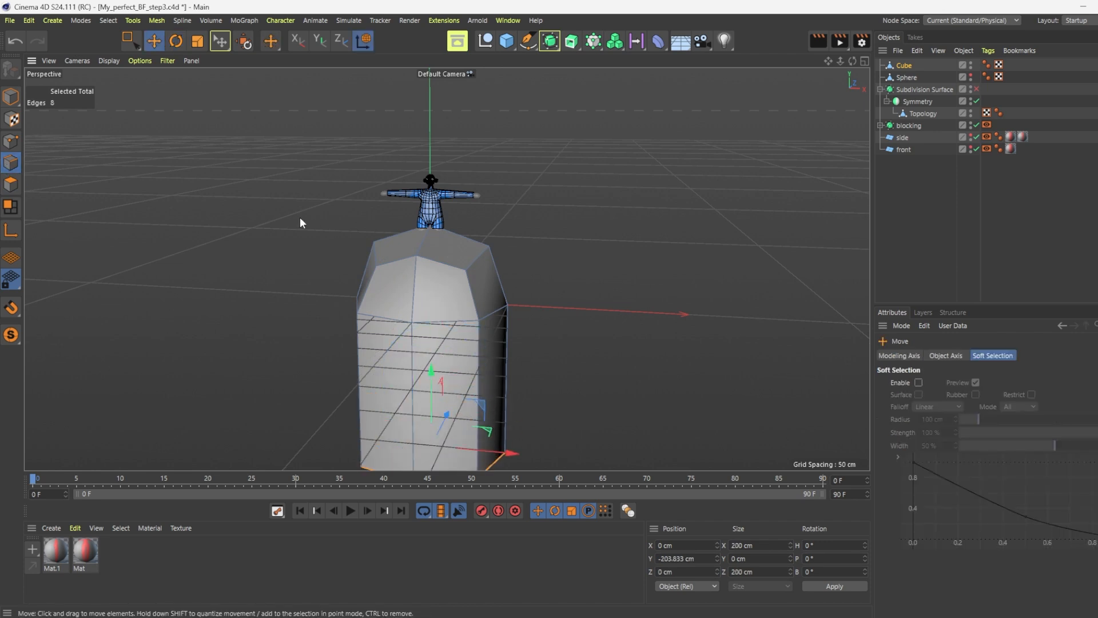
Move the whole finger shape beside the character at about X 88.6 cm and scale it down to about 9.6 cm wide
click(11, 96)
drag(510, 308, 577, 310)
drag(500, 226, 502, 72)
key(t)
drag(514, 246, 366, 252)
scroll(472, 177, up, 10)
drag(472, 176, 409, 181)
key(e)
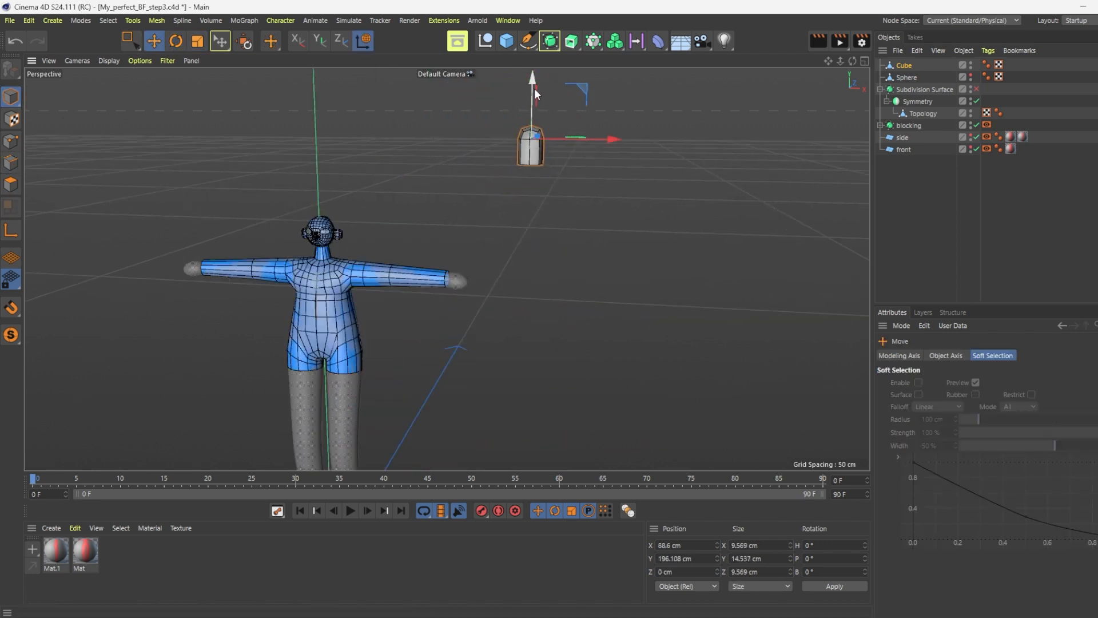
Lower the finger shape to about Y 144 cm at arm height and rotate its bank to 90°
drag(532, 82, 530, 219)
key(r)
shift+drag(542, 226, 574, 285)
key(w)
key(w)
alt+drag(447, 268, 471, 306)
key(w)
key(w)
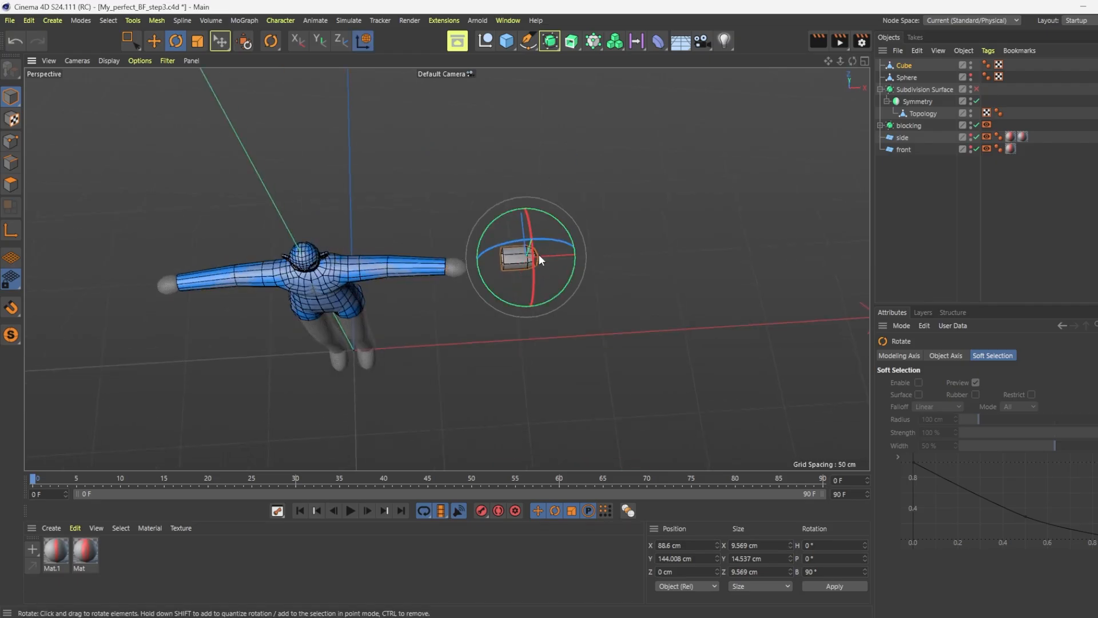
Move the finger shape along X to the blocked-in hand and scale it to about 3.24 cm thick
key(e)
drag(576, 257, 487, 260)
key(t)
scroll(486, 260, up, 4)
scroll(528, 238, up, 4)
Move the finger's open edge loop towards the palm to about Y -7.72 cm
click(11, 162)
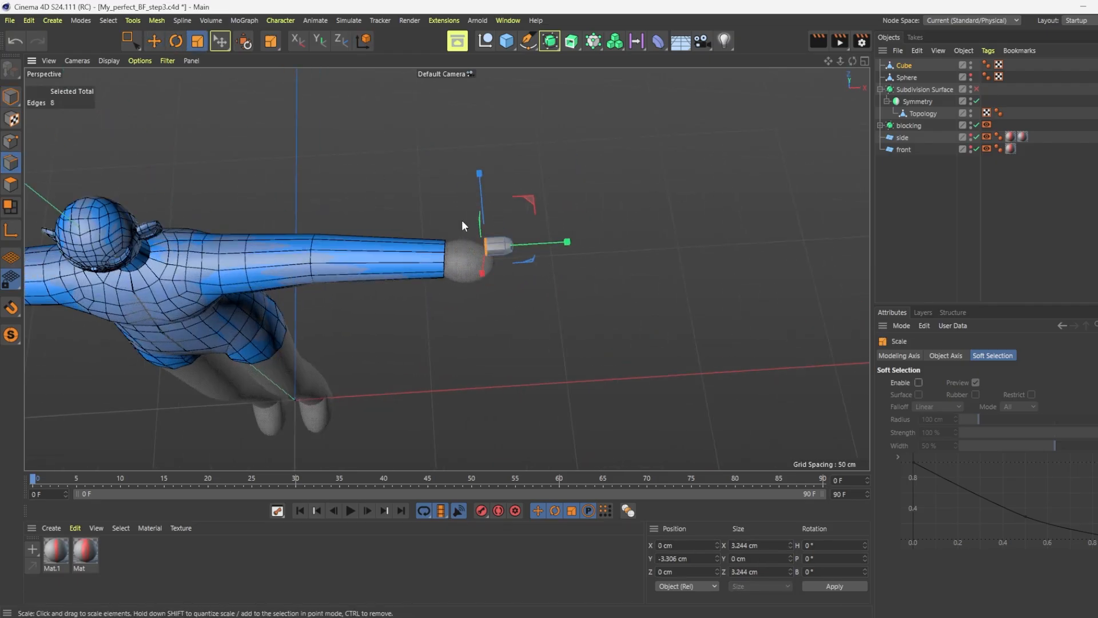
key(w)
key(e)
drag(557, 242, 539, 244)
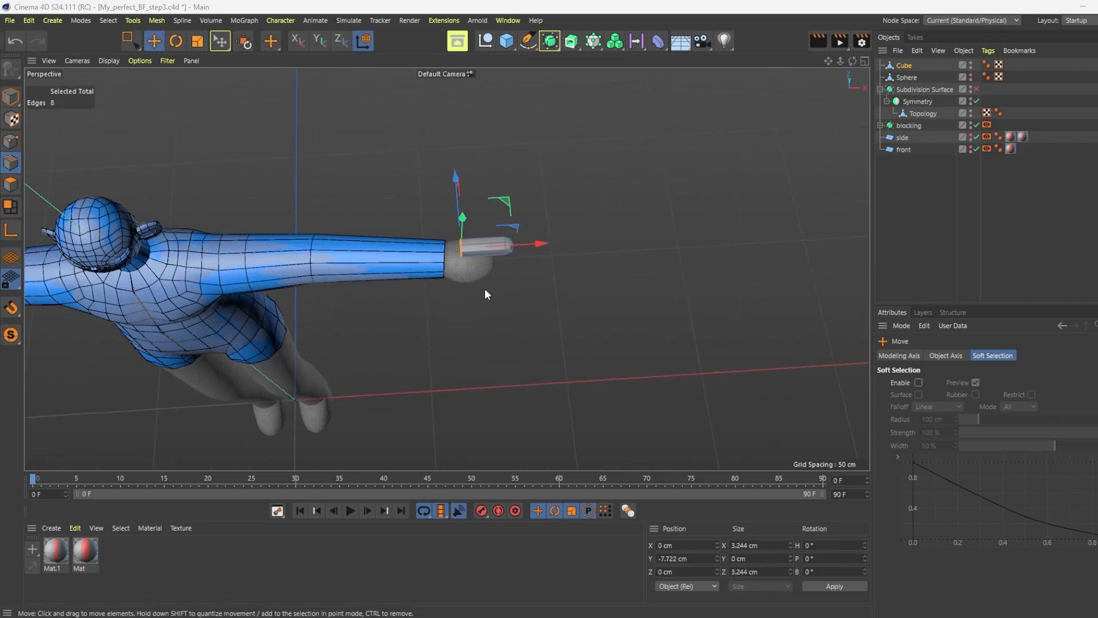
Show the front reference image and lower the finger to about Y 138.2 cm in the Front view
click(969, 147)
key(F4)
scroll(483, 255, down, 3)
key(Return)
drag(686, 246, 686, 289)
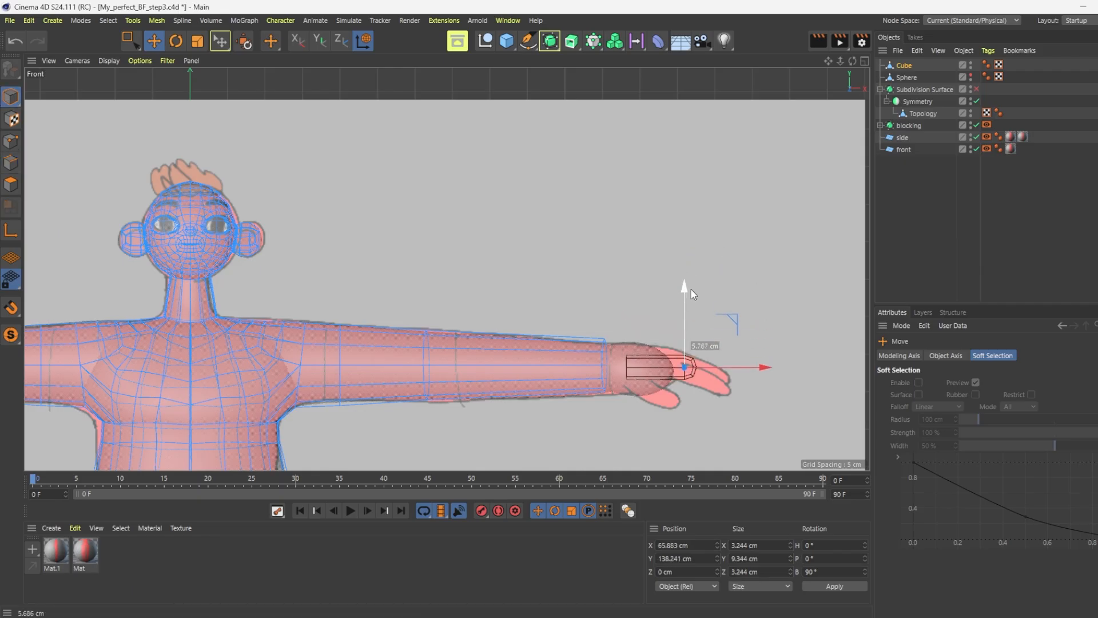
Rotate the finger to a bank of about 111.8°, scale it to about 2.2 cm thick and place it over the reference finger
key(r)
drag(728, 393, 718, 403)
key(t)
drag(783, 300, 744, 297)
key(e)
drag(738, 385, 759, 406)
key(r)
drag(681, 421, 721, 393)
key(e)
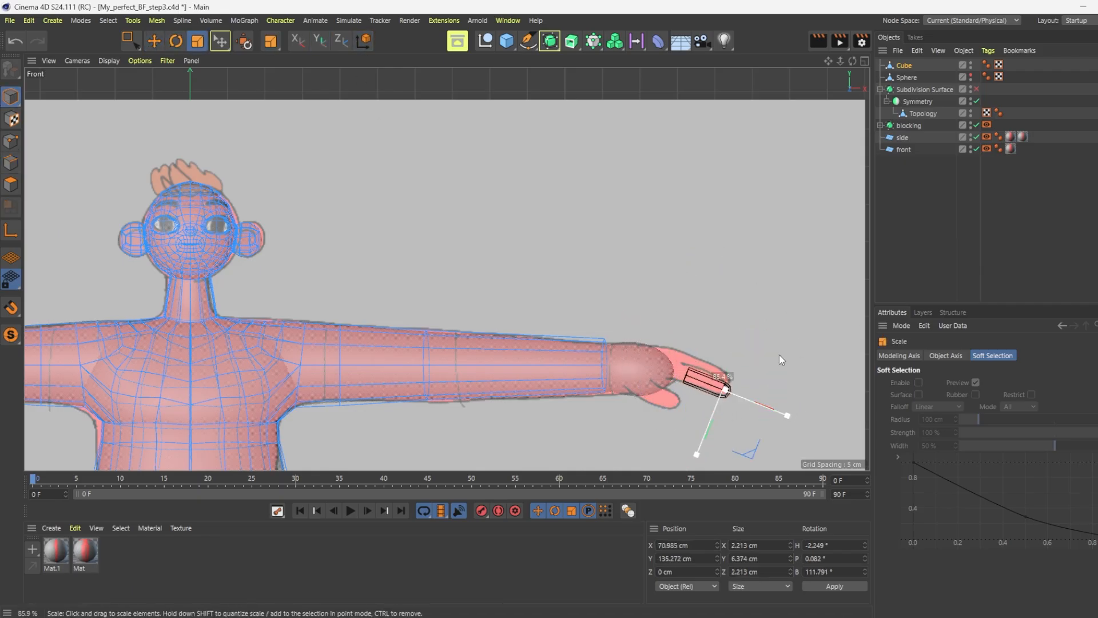
Extend the finger's open edge loop back to the palm, at about Y -7.15 cm
key(Return)
scroll(689, 387, up, 5)
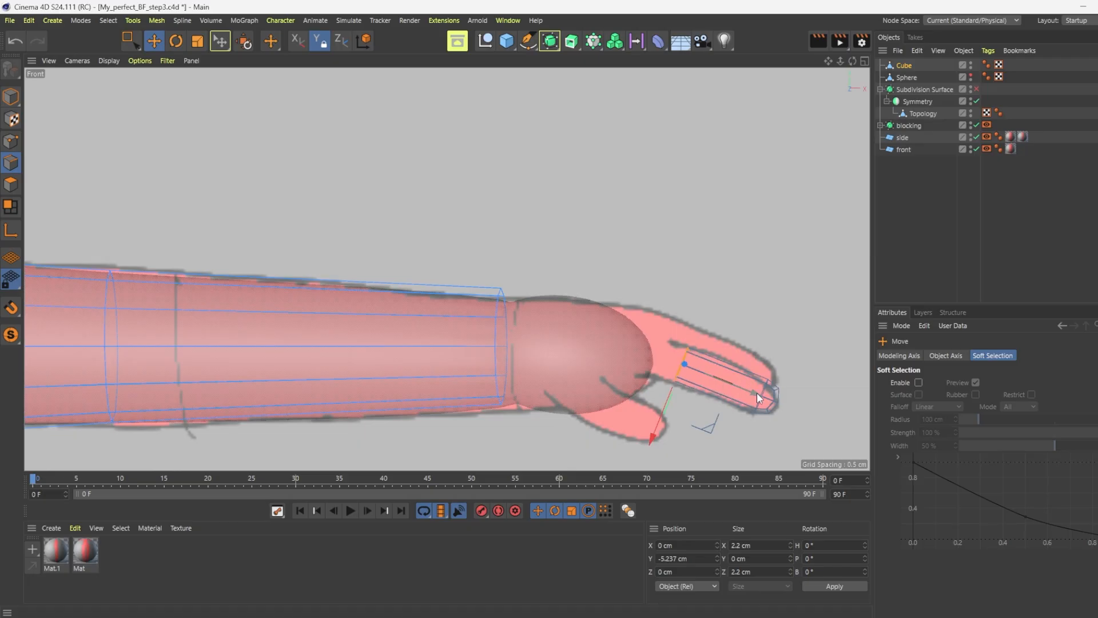
drag(756, 392, 719, 395)
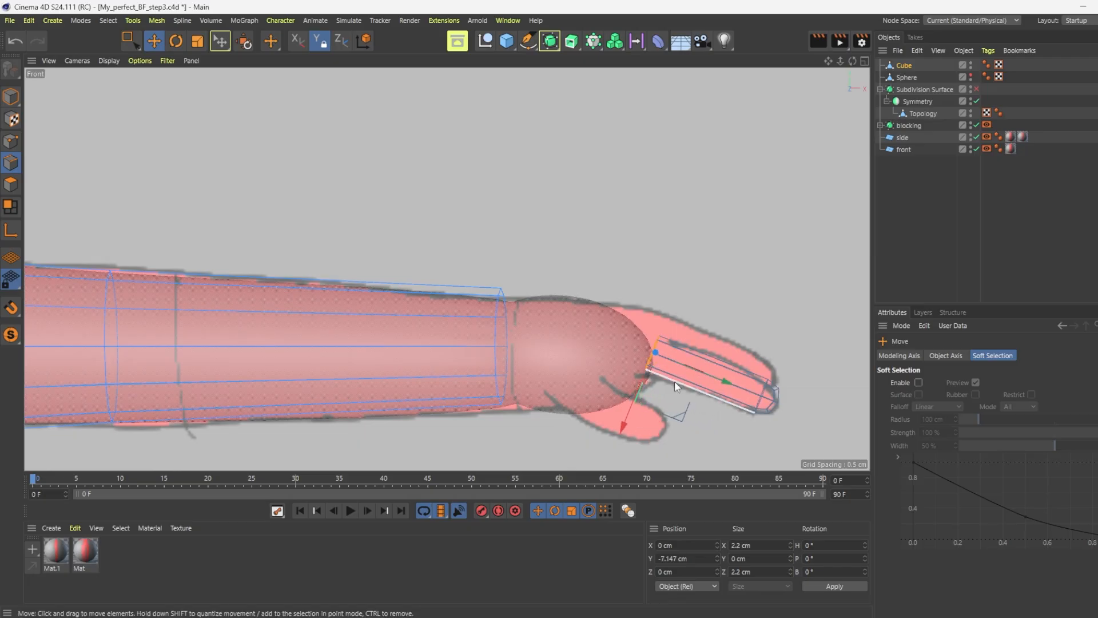
Add a loop cut around the middle of the finger and shift that loop slightly to bend the finger along the reference
scroll(674, 380, up, 2)
right_click(705, 395)
click(735, 365)
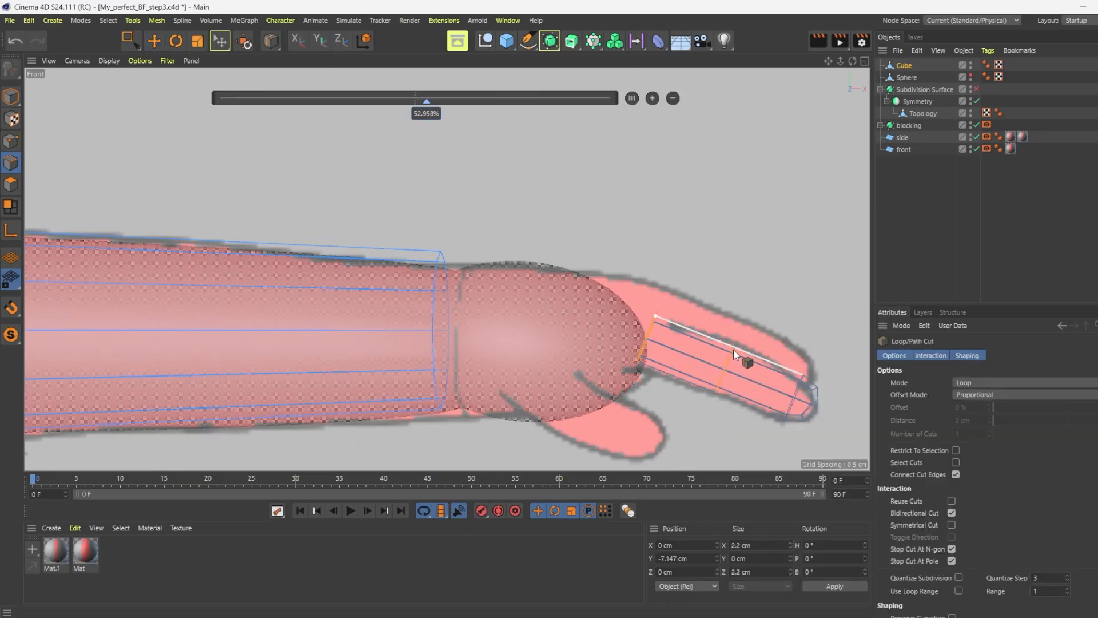
click(732, 350)
key(e)
drag(731, 358, 708, 407)
scroll(618, 362, down, 1)
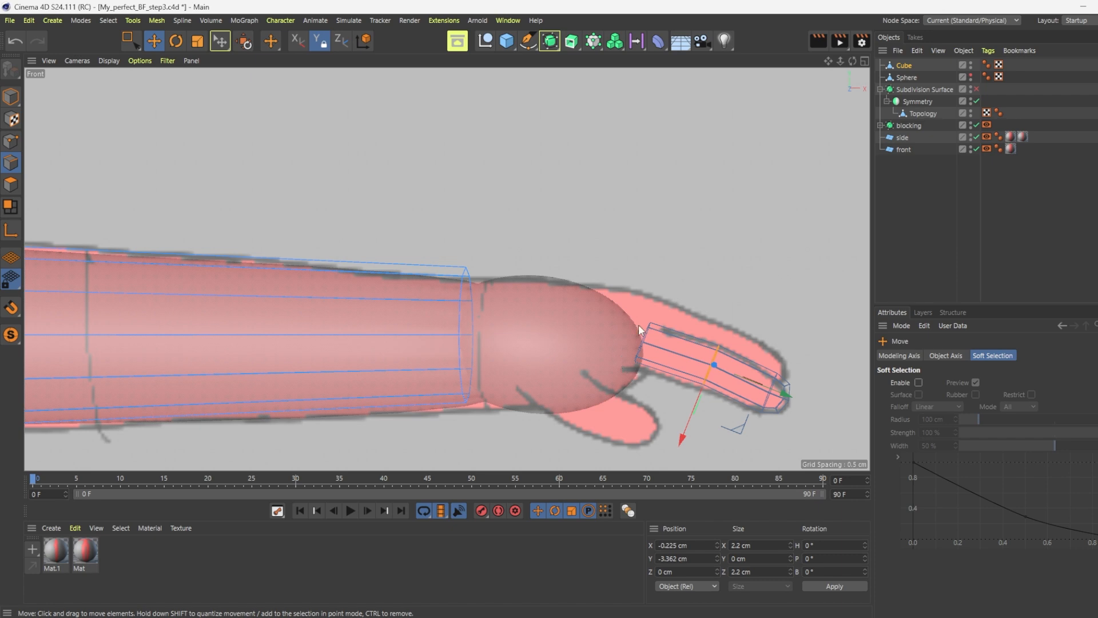
Duplicate the finger to about Z 3.8 cm in the Top view and rotate the copy to a heading of about 9.3°
middle_click(575, 311)
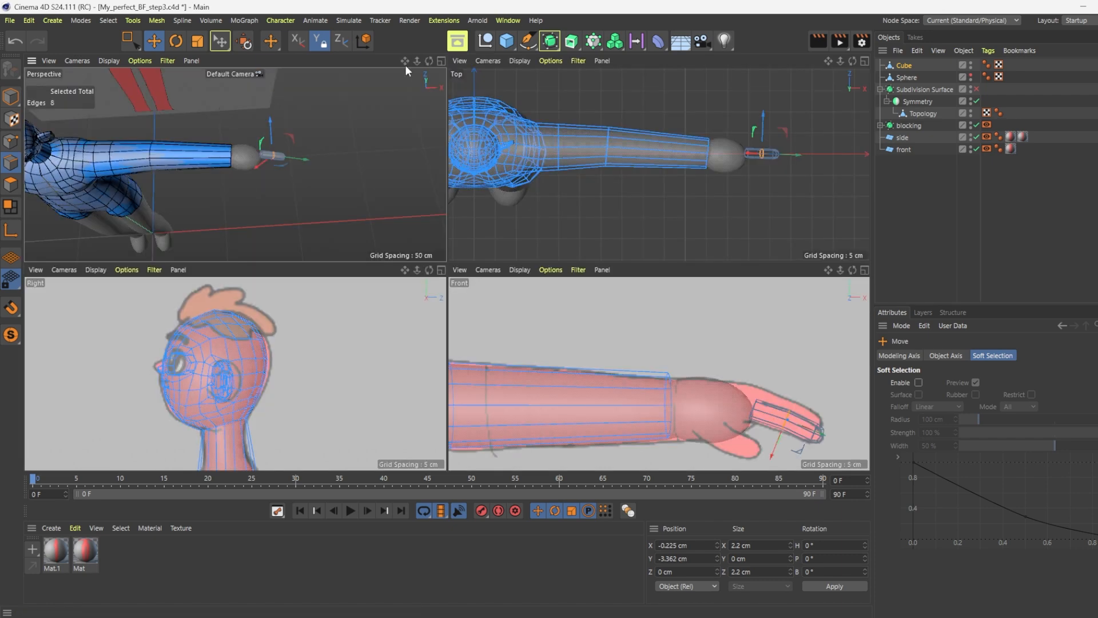
alt+drag(234, 163, 264, 70)
key(Return)
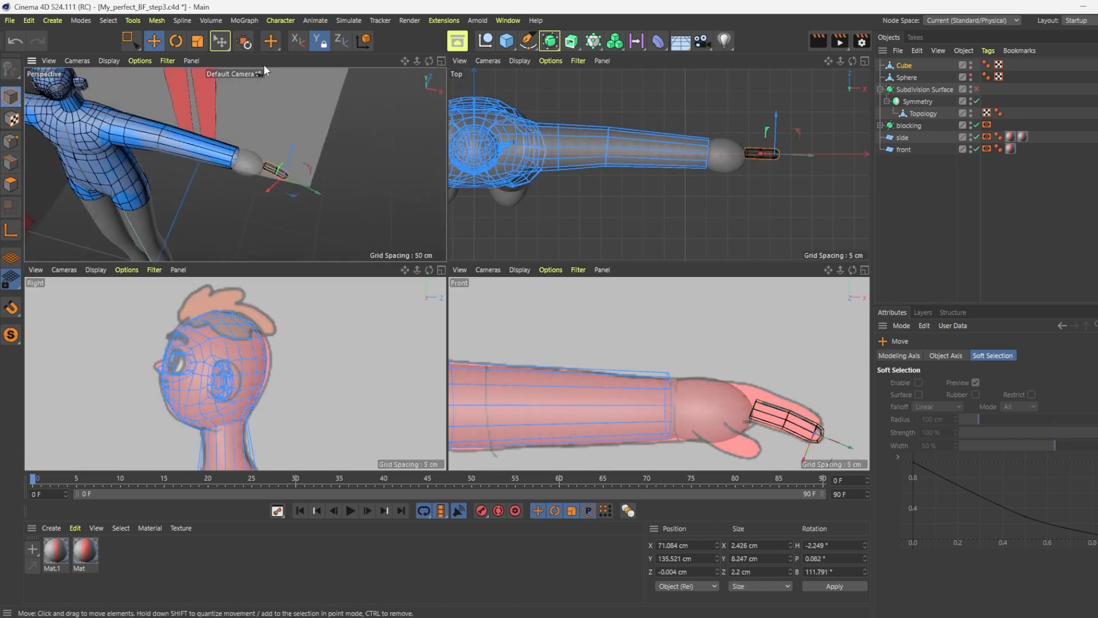
ctrl+drag(773, 125, 775, 108)
key(r)
drag(773, 167, 766, 160)
key(e)
scroll(769, 136, up, 5)
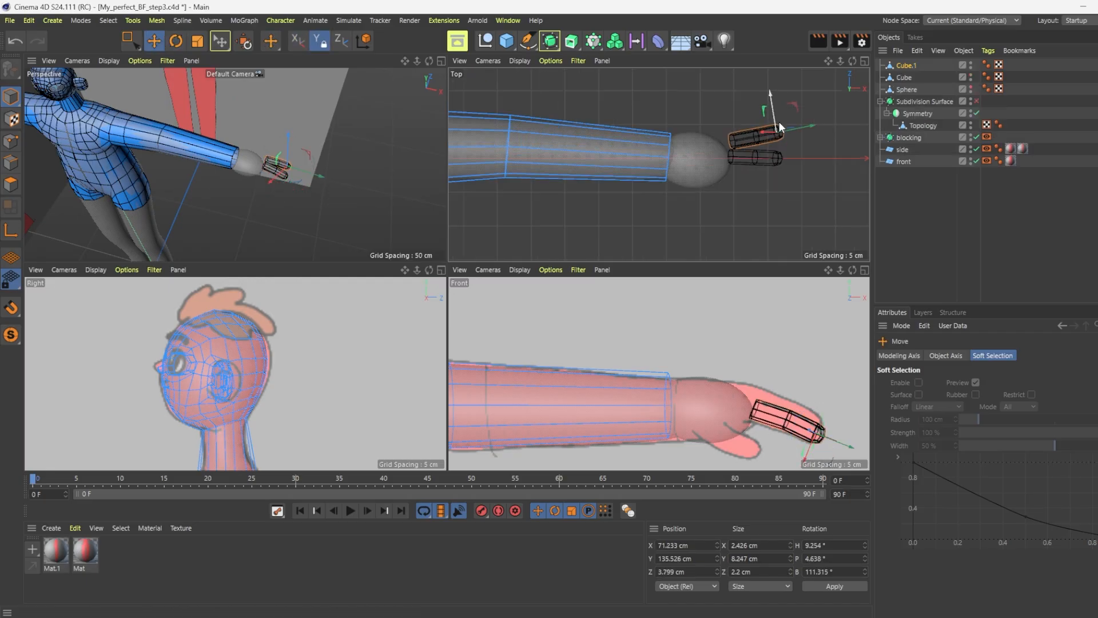
Reduce the duplicated finger's heading to about 4.8° and reposition it closer beside the original finger
drag(852, 61, 821, 60)
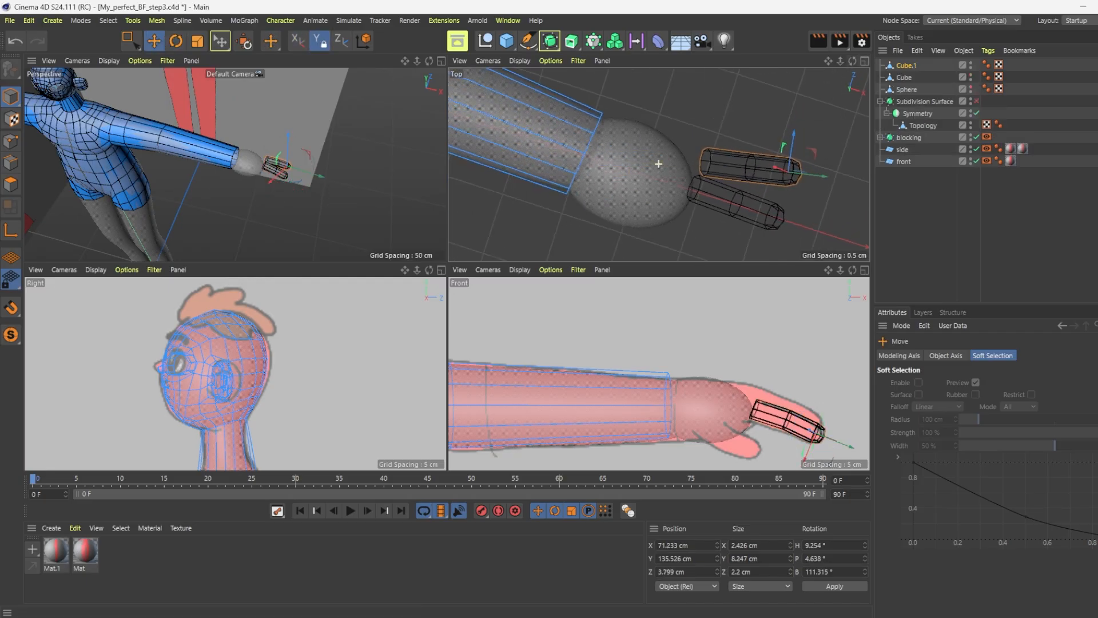
key(w)
middle_click(801, 137)
drag(764, 298, 735, 289)
drag(701, 238, 707, 222)
scroll(674, 226, down, 3)
key(r)
drag(625, 239, 627, 233)
key(e)
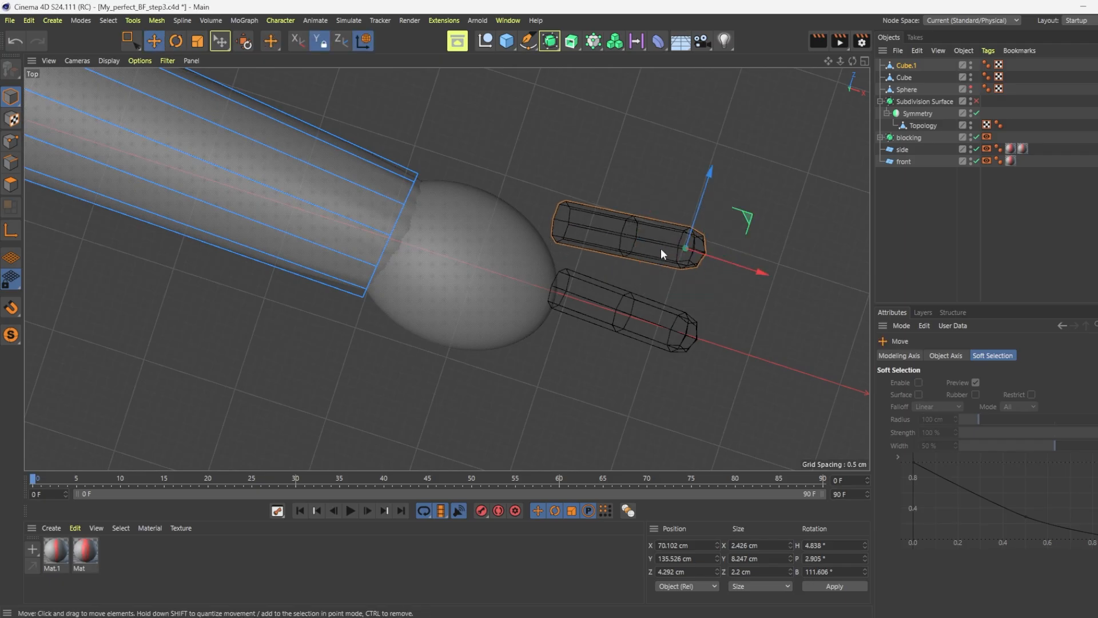
drag(702, 189, 697, 207)
drag(707, 275, 712, 276)
Duplicate a third finger on the opposite side at about Z -3.46 cm and rotate it to a heading of about -8.6°
ctrl+drag(703, 209, 683, 328)
key(r)
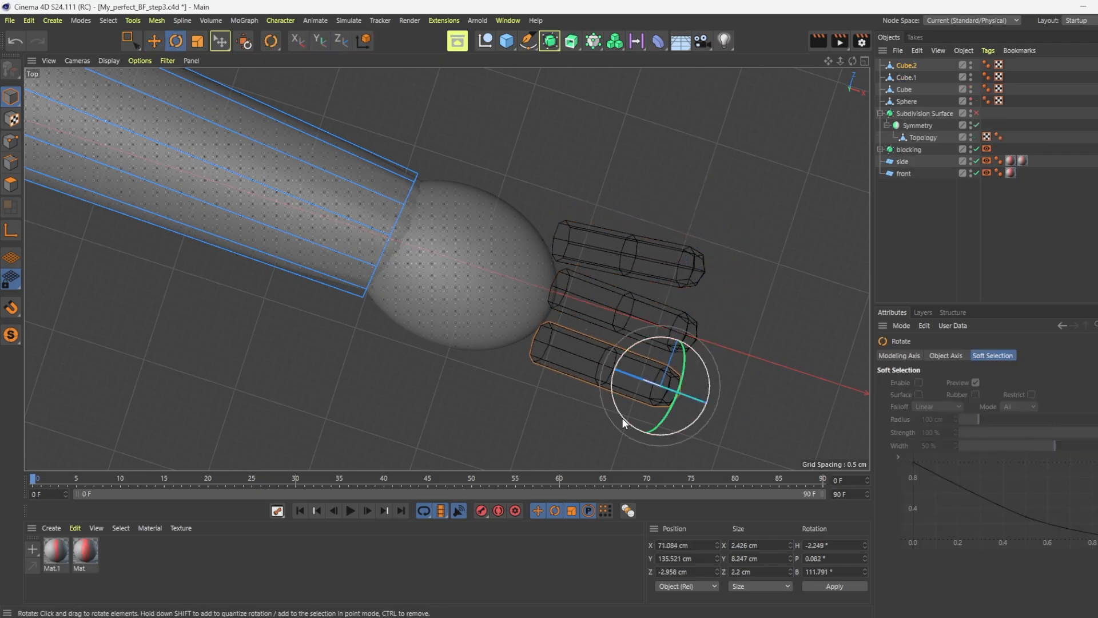
drag(622, 418, 614, 406)
key(e)
drag(674, 339, 671, 349)
key(r)
drag(661, 430, 676, 405)
key(e)
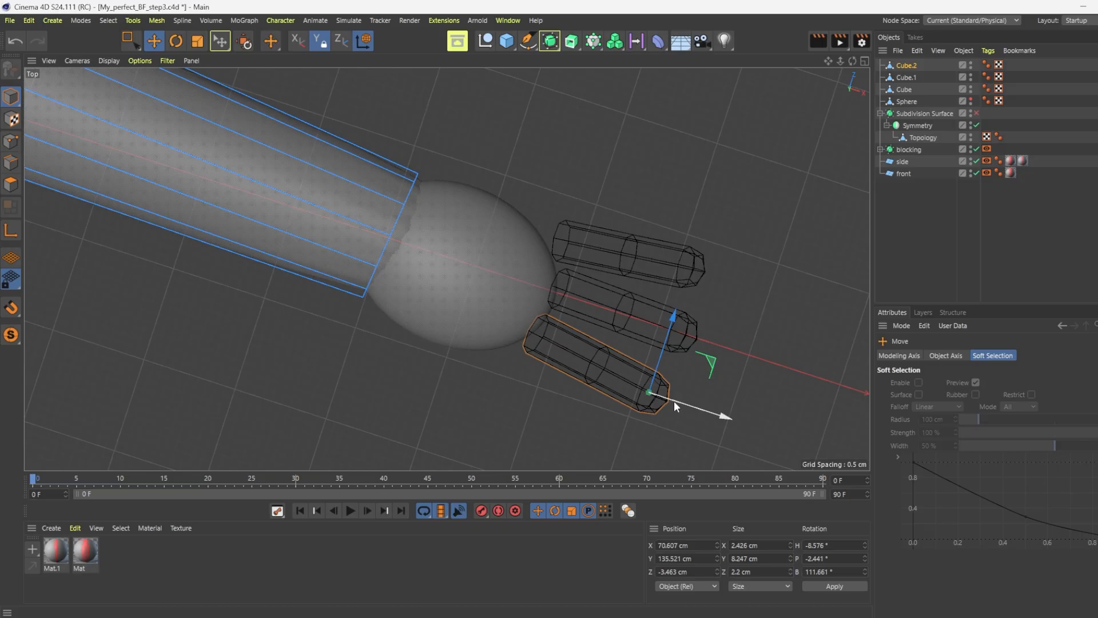
Raise the middle finger and adjust its middle edge loop in the Front view to follow the reference's upper finger
middle_click(793, 409)
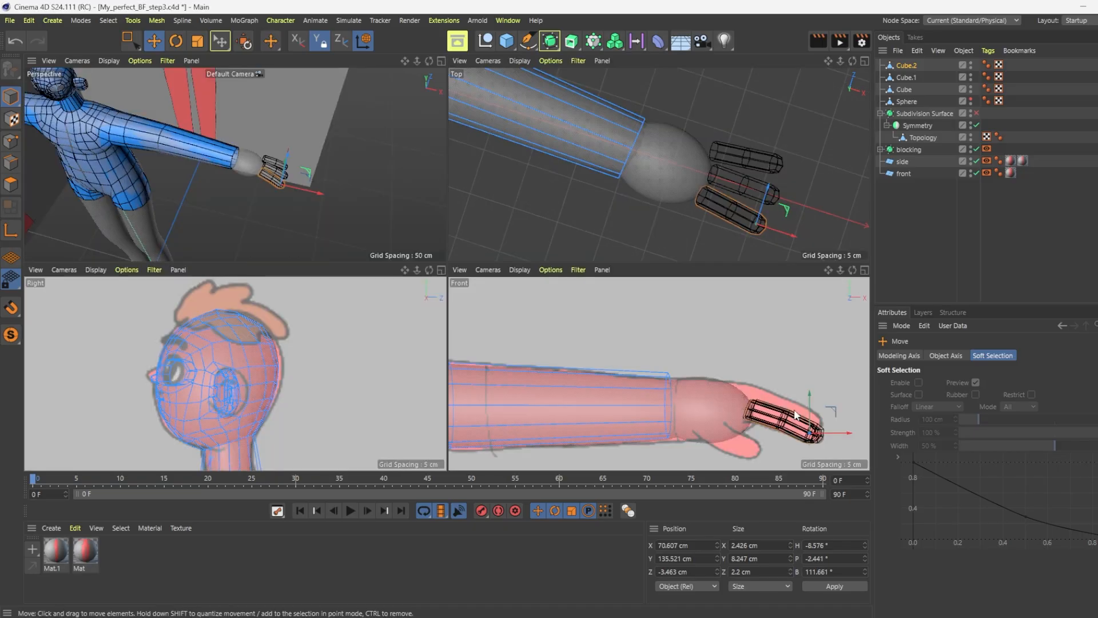
click(794, 407)
click(11, 163)
drag(727, 392, 718, 391)
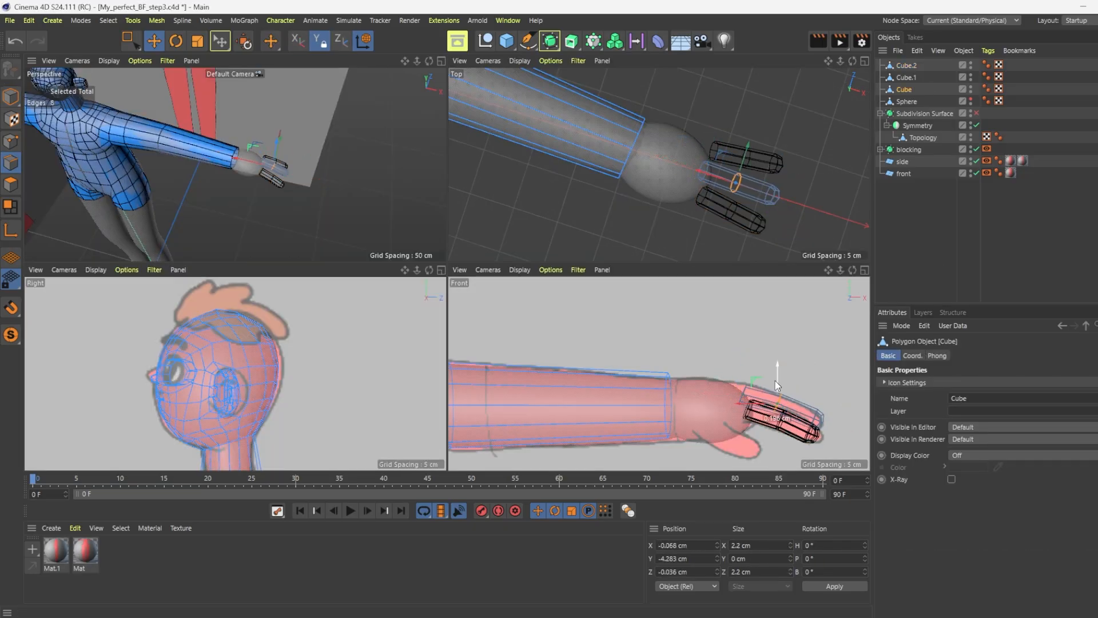
click(780, 418)
middle_click(781, 418)
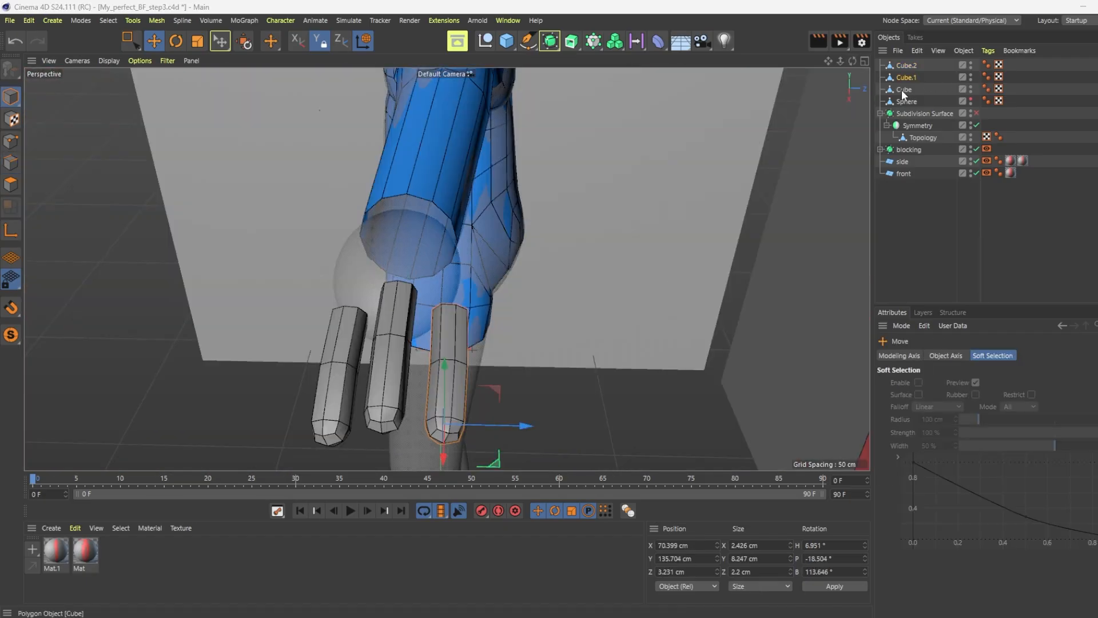
Merge the three finger objects into a single object with Connect Objects + Delete
click(901, 90)
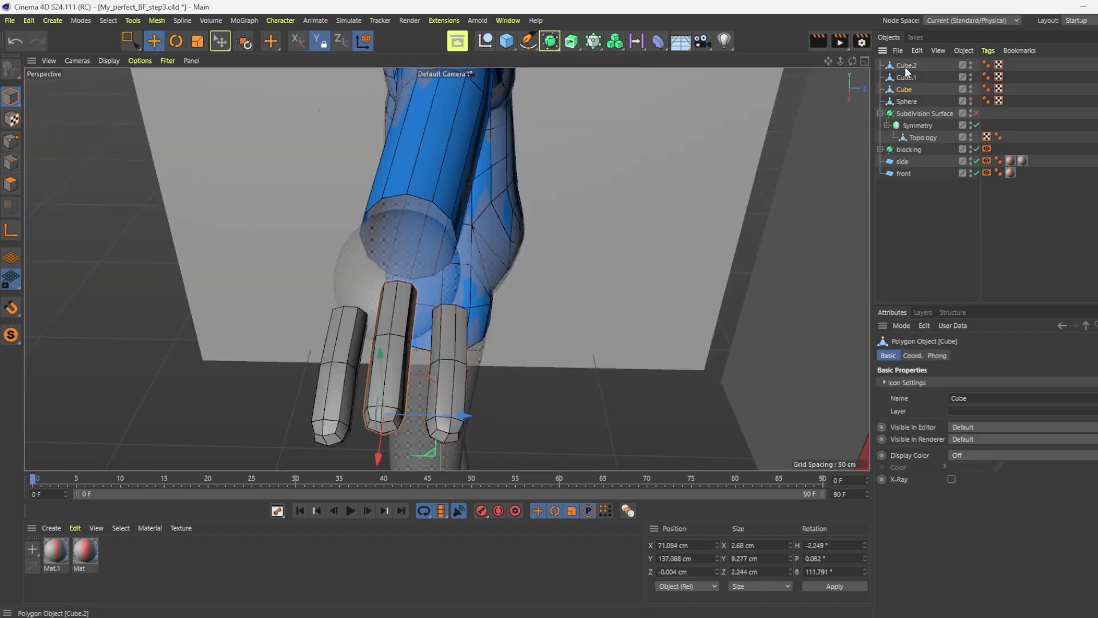
shift+click(904, 67)
right_click(904, 68)
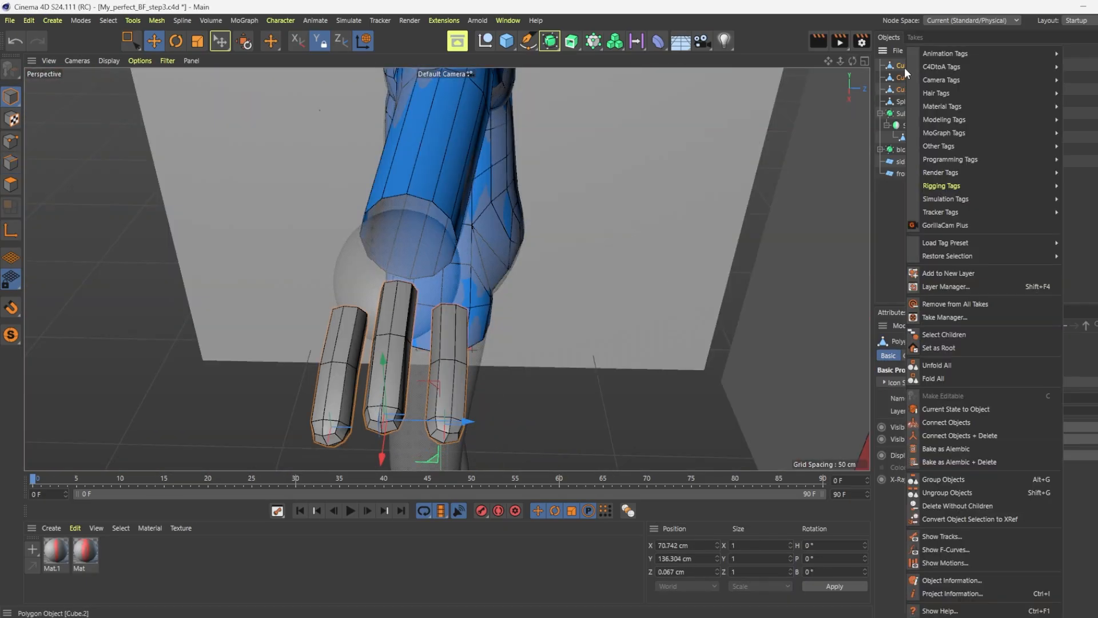
click(959, 435)
Switch to polygon editing and use the Polygon Pen to build connecting polygons between the bases of neighbouring fingers
scroll(342, 388, up, 2)
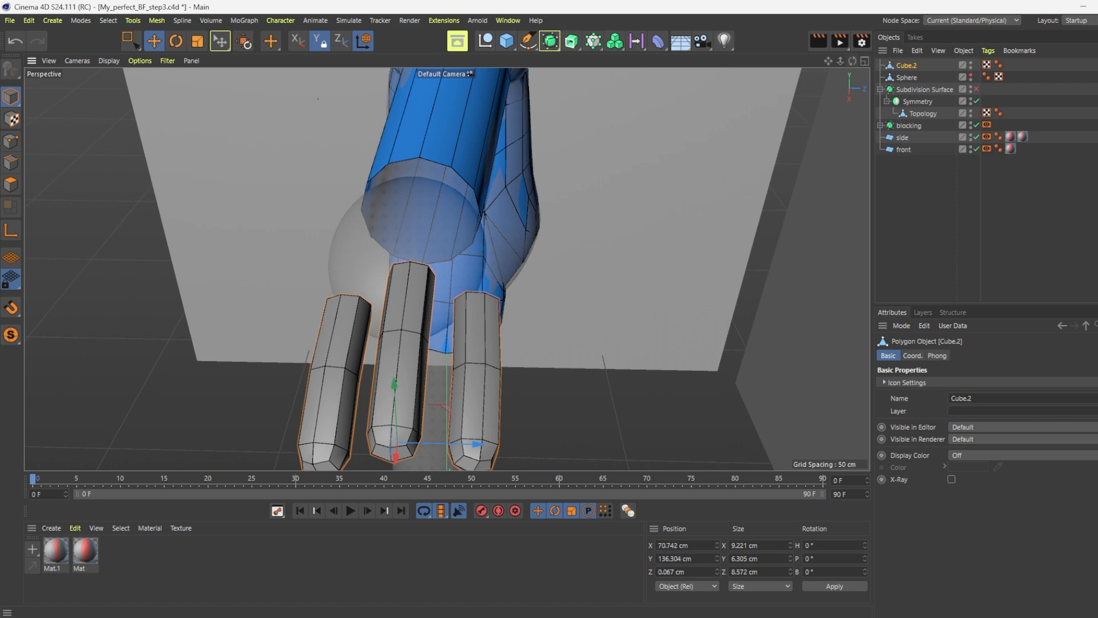
drag(852, 61, 852, 34)
right_click(712, 155)
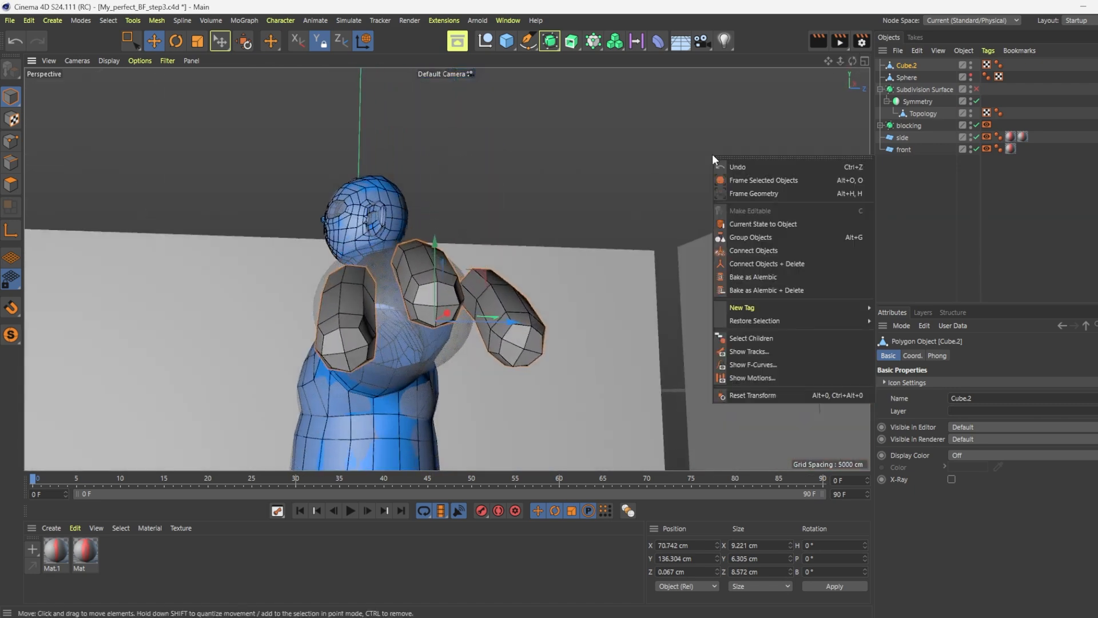
click(597, 178)
click(11, 184)
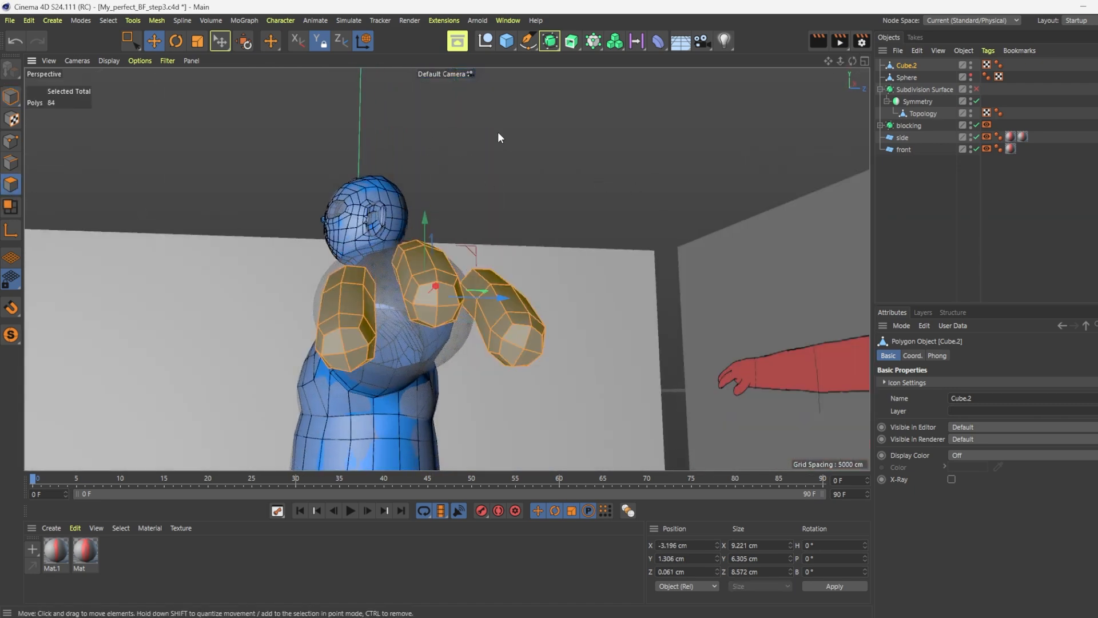
right_click(498, 131)
click(556, 108)
alt+drag(387, 249, 472, 231)
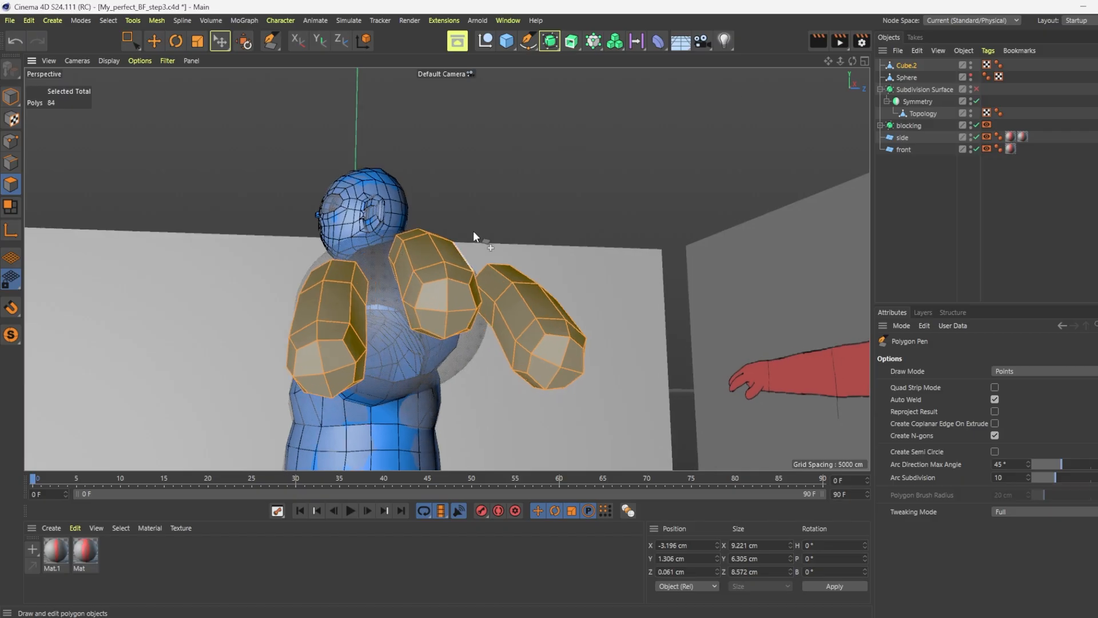
alt+drag(563, 377, 568, 287)
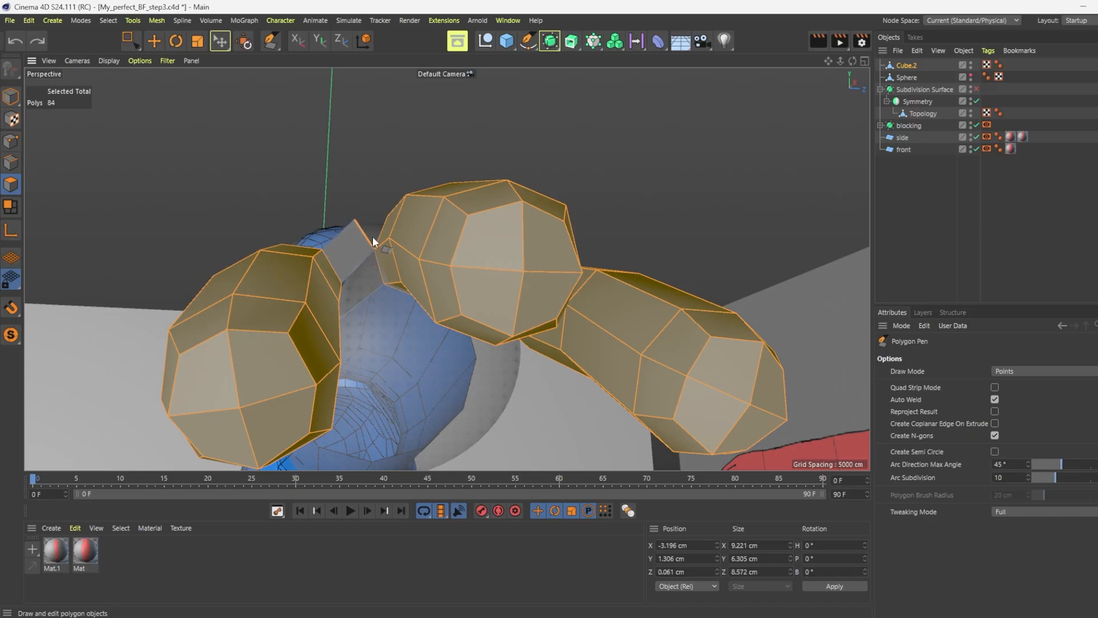
drag(355, 220, 187, 106)
scroll(348, 231, down, 5)
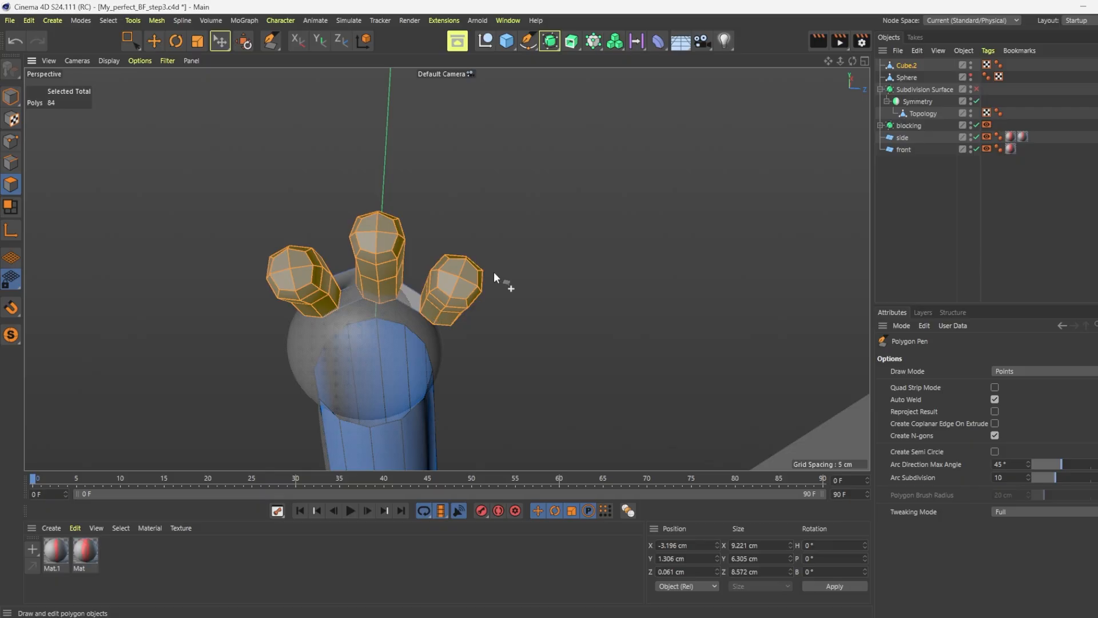
alt+drag(494, 278, 437, 164)
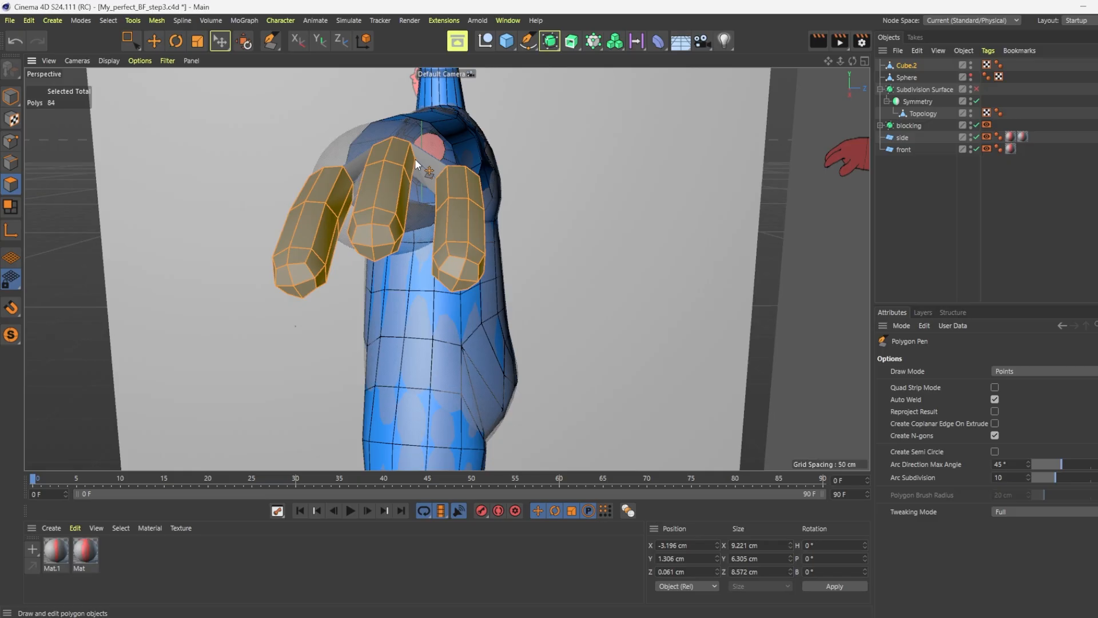
Move the open edge loop at the hand's base back to about X -8.28 cm and scale its height to about 4.94 cm
scroll(506, 136, down, 2)
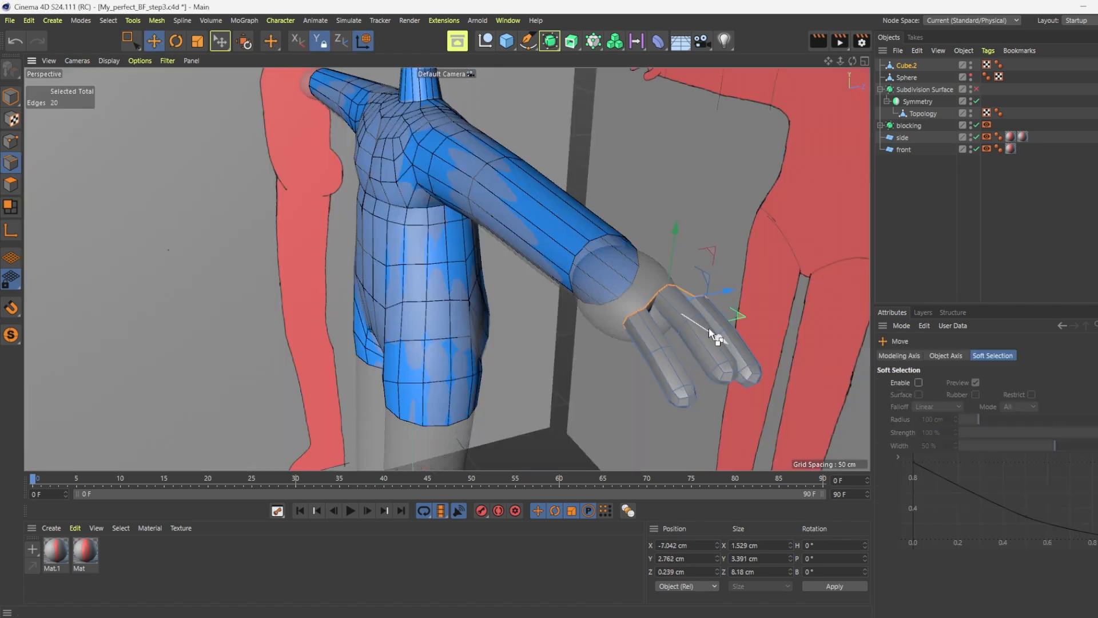
drag(708, 328, 697, 324)
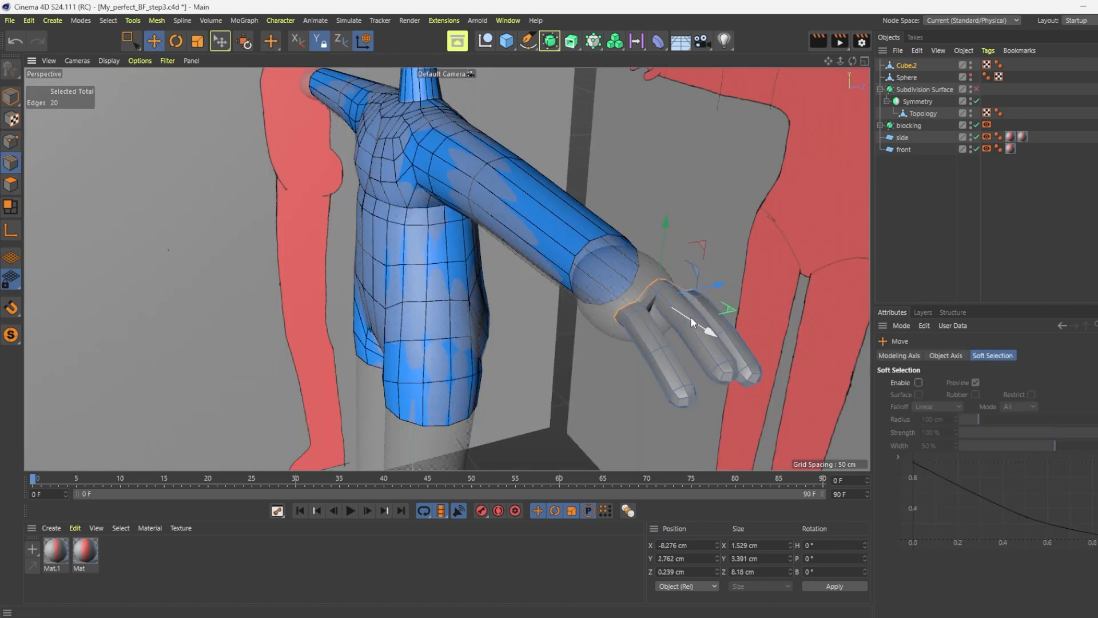
key(t)
drag(666, 226, 672, 188)
drag(852, 61, 447, 268)
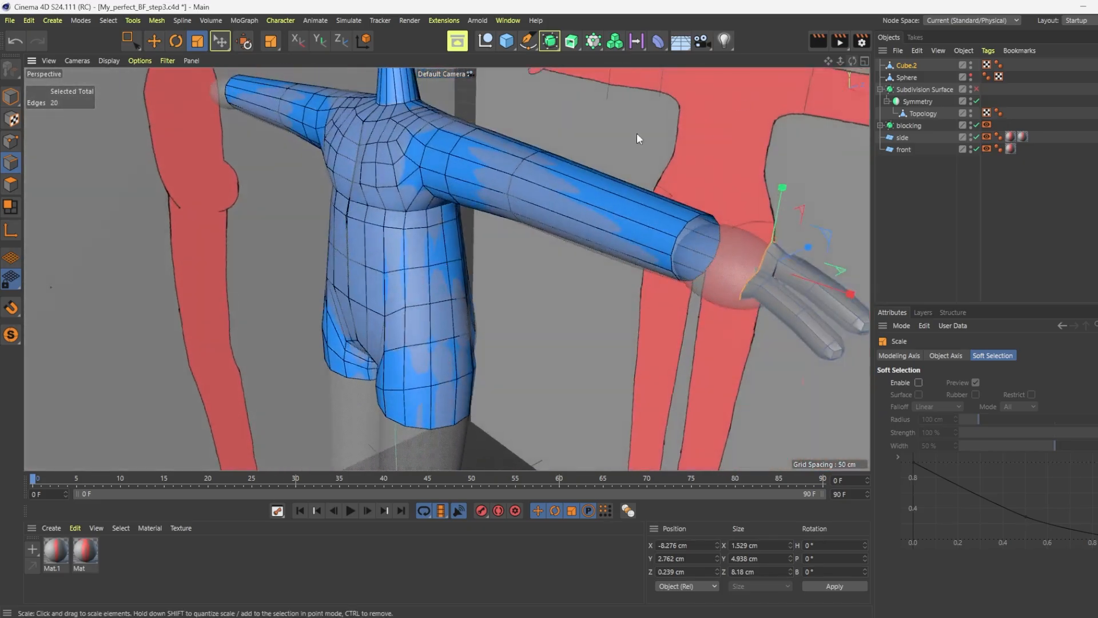
scroll(277, 216, down, 2)
scroll(553, 255, up, 3)
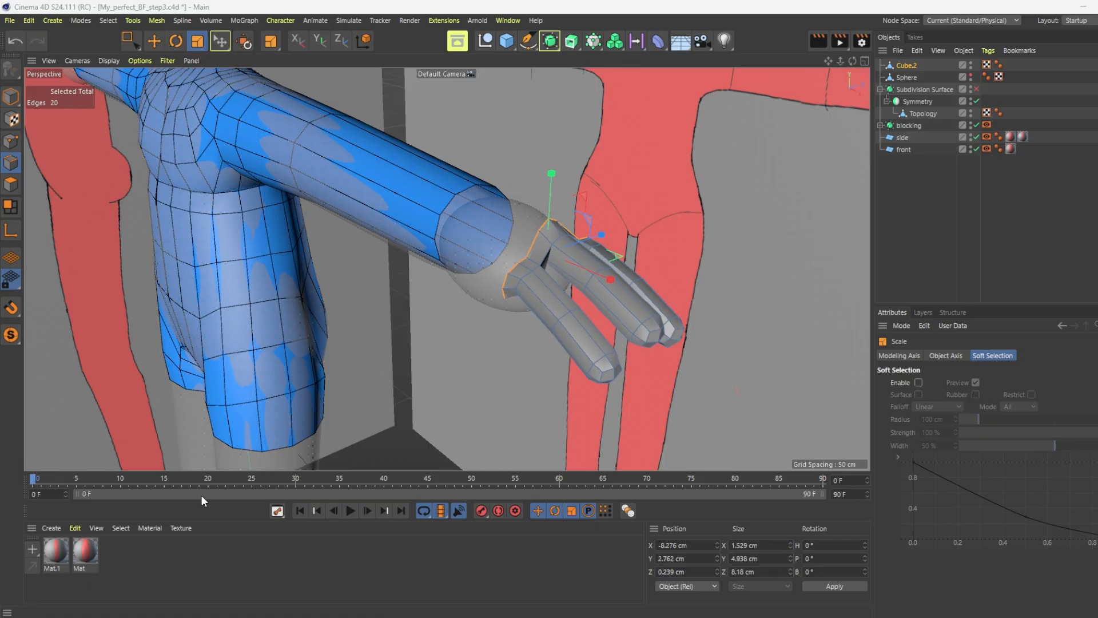
Move the Topology object's open arm-end loop outward toward the hand, to about X 60.1 cm and Y 137.8 cm
click(923, 113)
click(154, 40)
drag(524, 251, 534, 258)
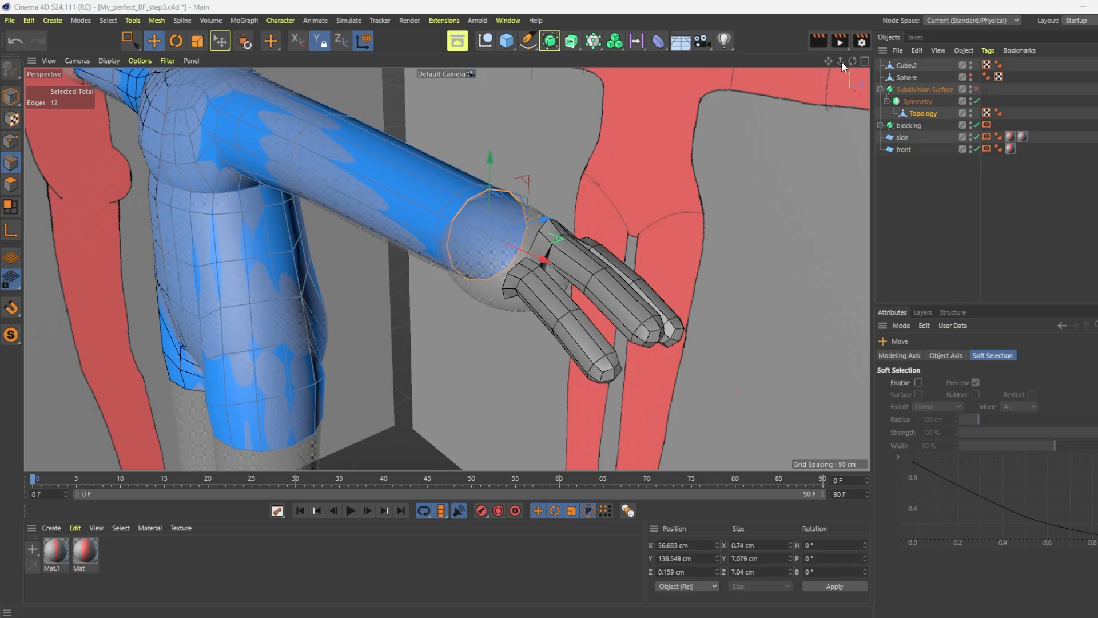
alt+drag(400, 292, 509, 246)
drag(493, 240, 539, 241)
drag(493, 168, 493, 177)
drag(546, 249, 538, 249)
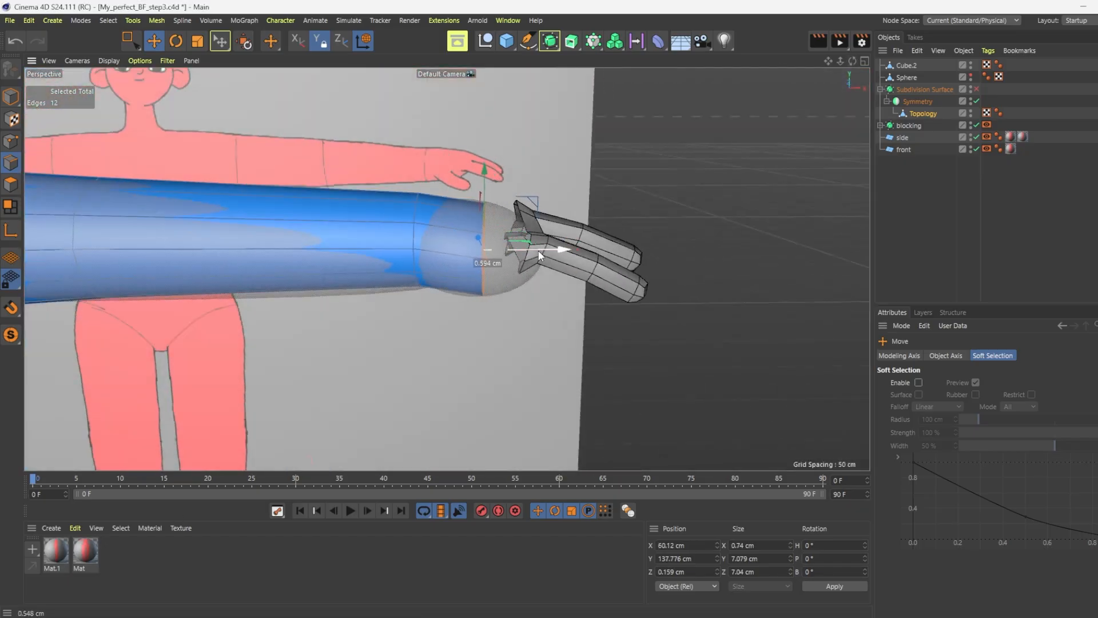
Scale the arm's end loop to about 7.72 cm high and 8.35 cm deep and adjust its position to fit the hand
key(t)
drag(484, 172, 457, 275)
key(e)
mouse_move(547, 166)
mouse_down()
mouse_move(551, 158)
mouse_move(544, 173)
mouse_up()
key(r)
key(e)
alt+drag(839, 137, 694, 142)
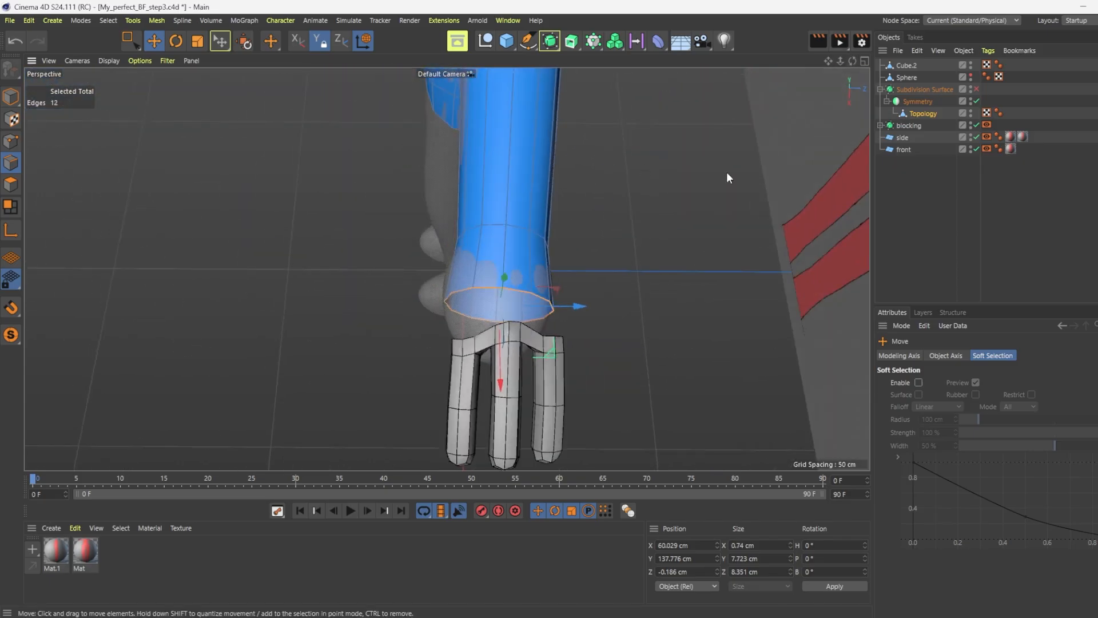
Place Cube.2 under Symmetry beside Topology and merge both objects with Connect Objects + Delete
click(903, 66)
drag(924, 118, 924, 117)
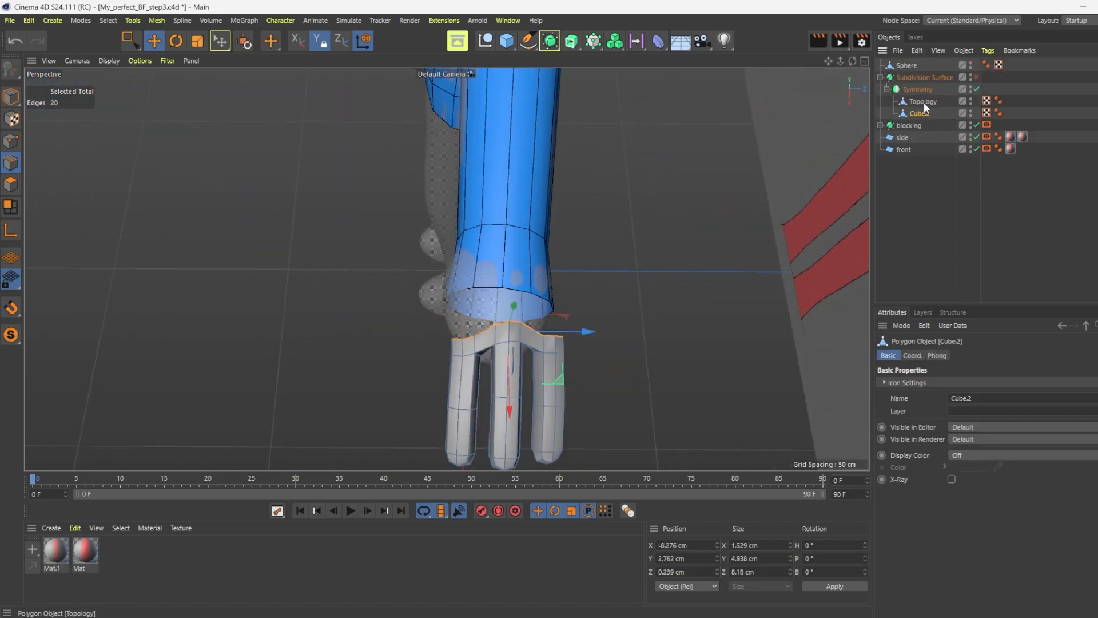
ctrl+click(920, 99)
right_click(921, 100)
click(952, 436)
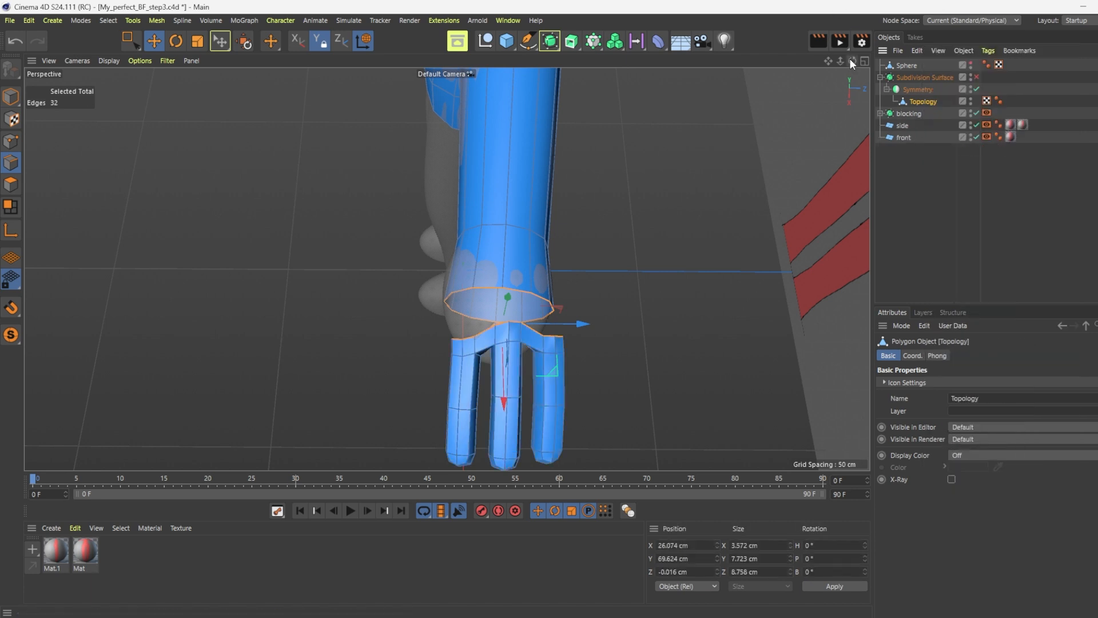
Select all polygons of the fingers and hand base with Rectangle Selection
drag(839, 62, 739, 71)
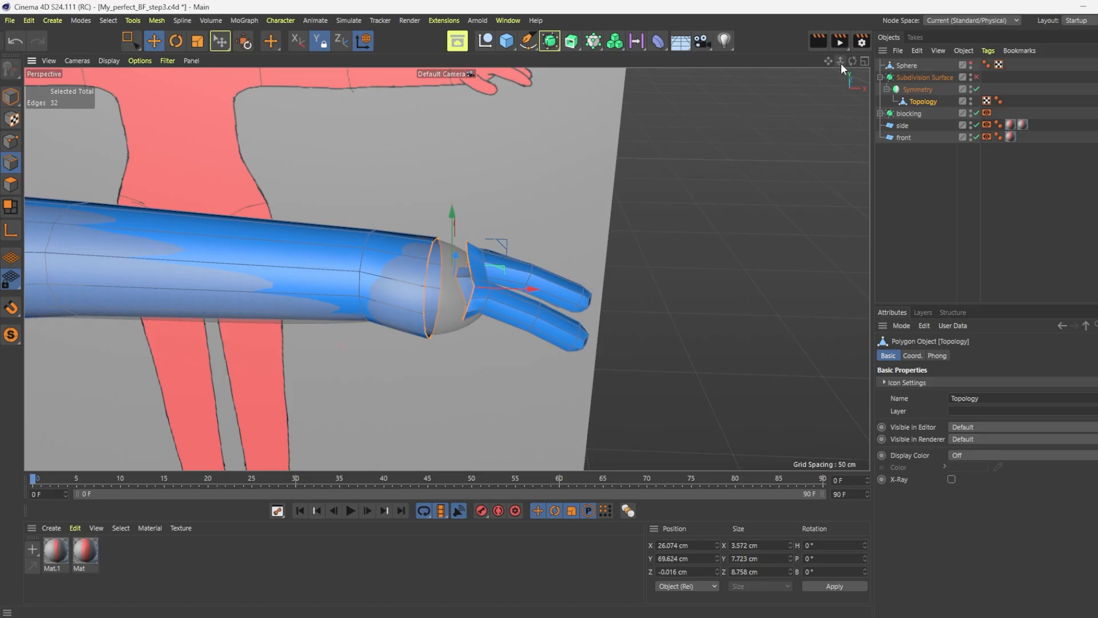
drag(850, 62, 849, 30)
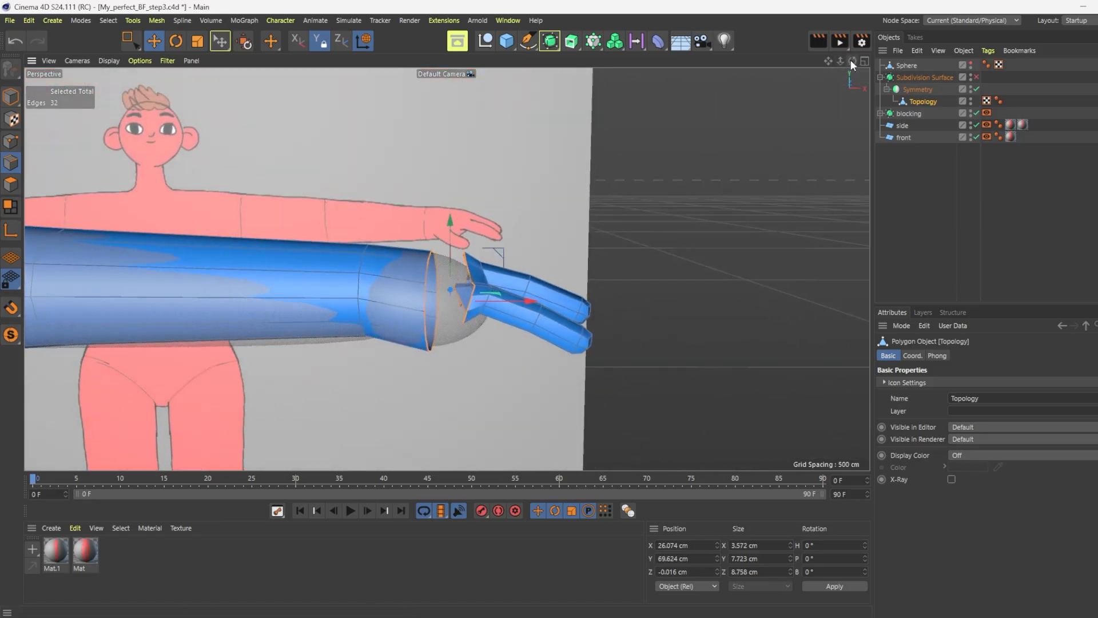
click(10, 184)
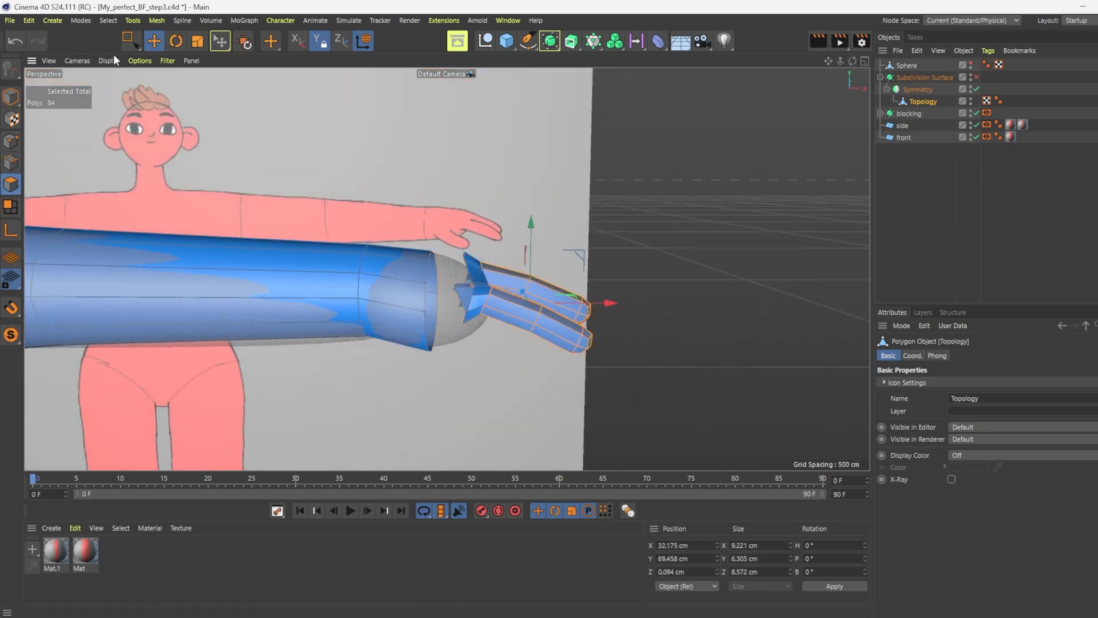
click(128, 42)
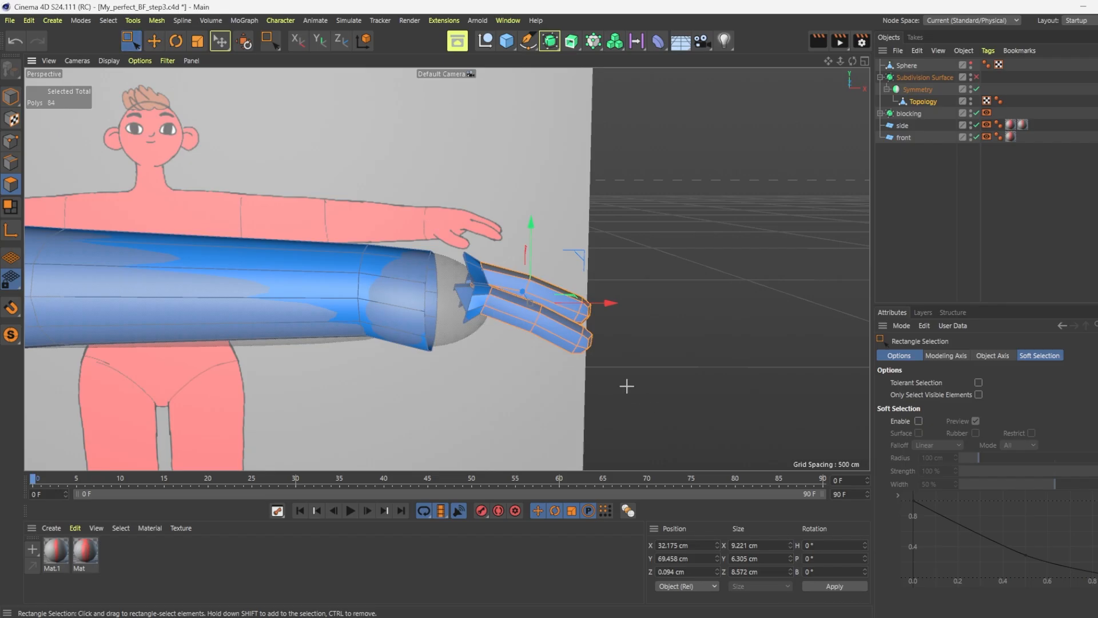
drag(639, 395, 515, 227)
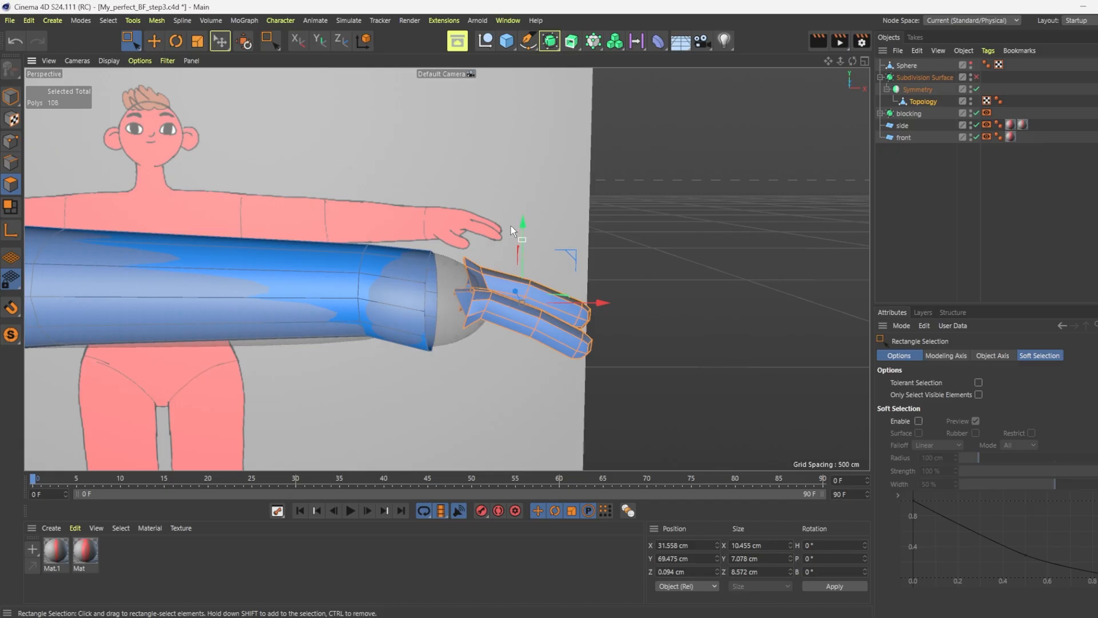
Use the Polygon Pen to extrude edges into polygons joining the arm's end loop to the hand's base
key(m)
key(e)
alt+drag(510, 226, 585, 260)
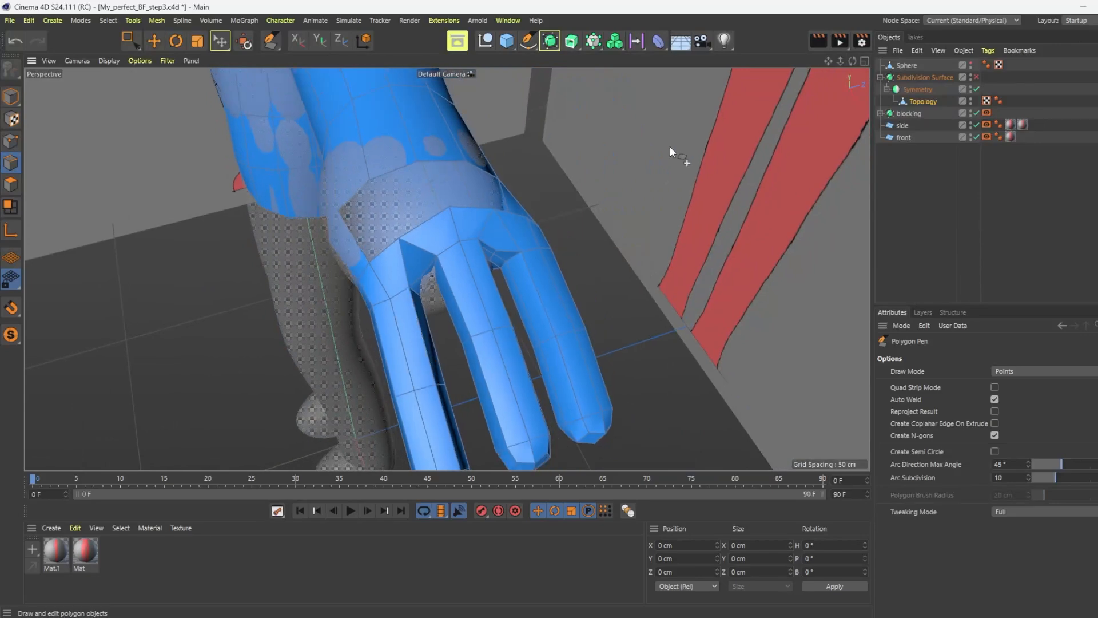
right_click(670, 146)
click(846, 61)
drag(847, 60, 572, 149)
ctrl+drag(531, 186, 507, 242)
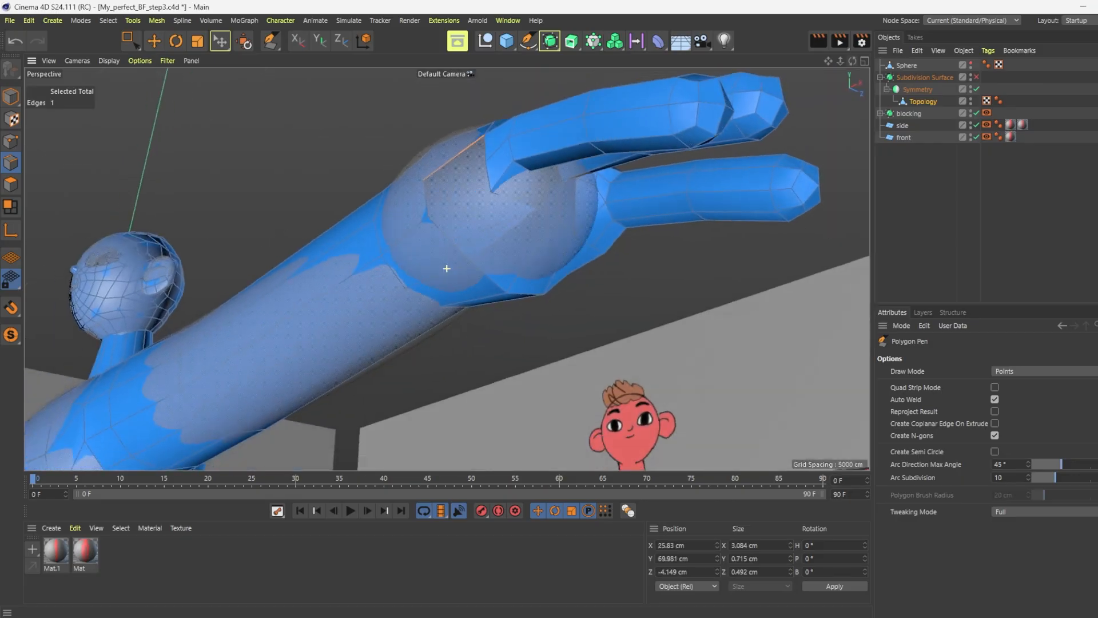
Bridge the remaining gap on the side of the palm with the Polygon Pen, undoing the misplaced edge extrusion
alt+drag(446, 267, 694, 91)
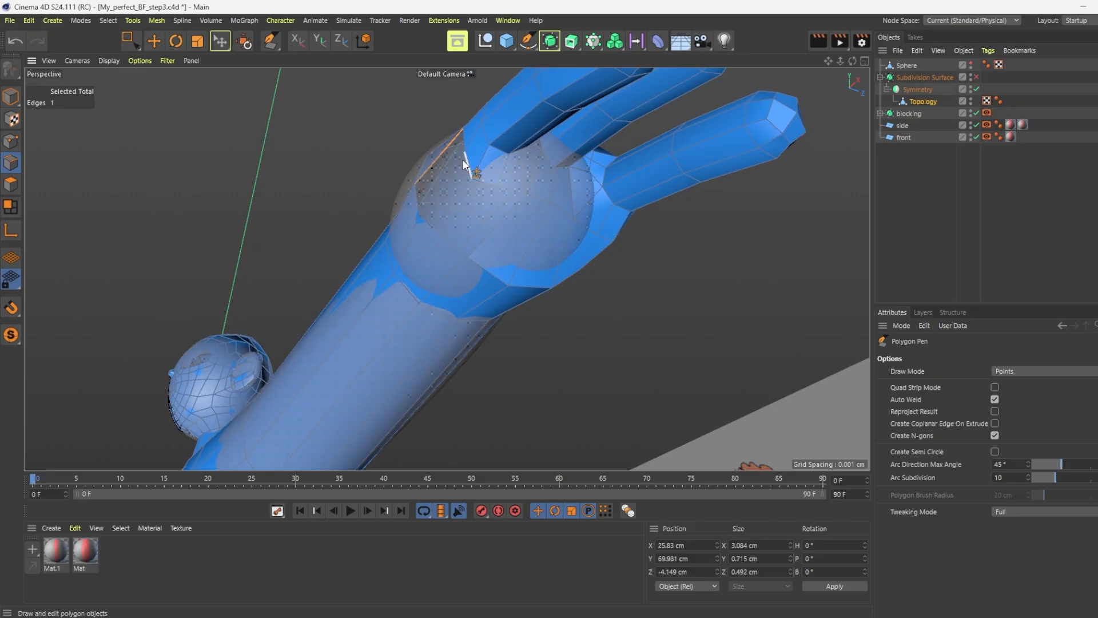
ctrl+drag(462, 159, 406, 198)
drag(851, 60, 980, 91)
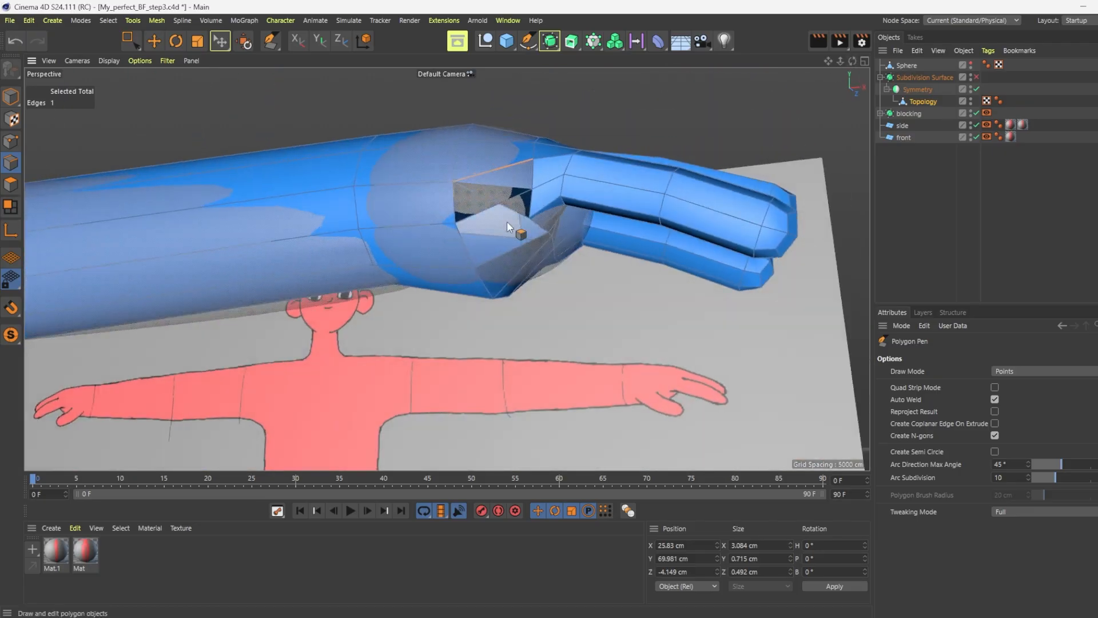
key(ctrl+z)
ctrl+drag(503, 207, 450, 208)
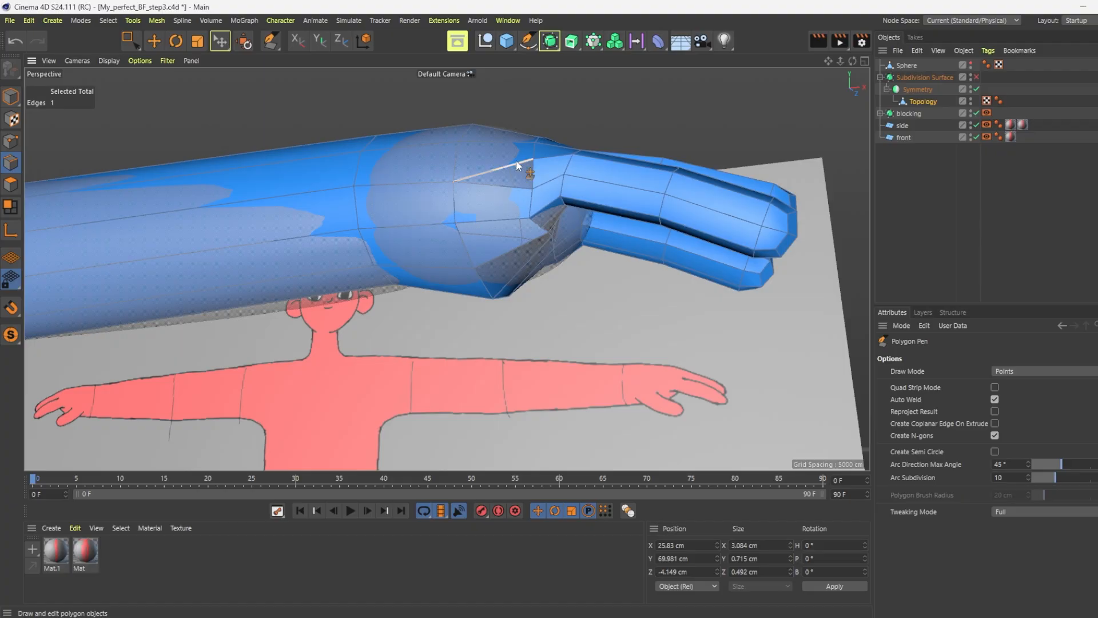
ctrl+click(502, 162)
Fill the remaining openings at the side of the hand and in the palm with Close Polygon Hole
right_click(454, 223)
click(491, 249)
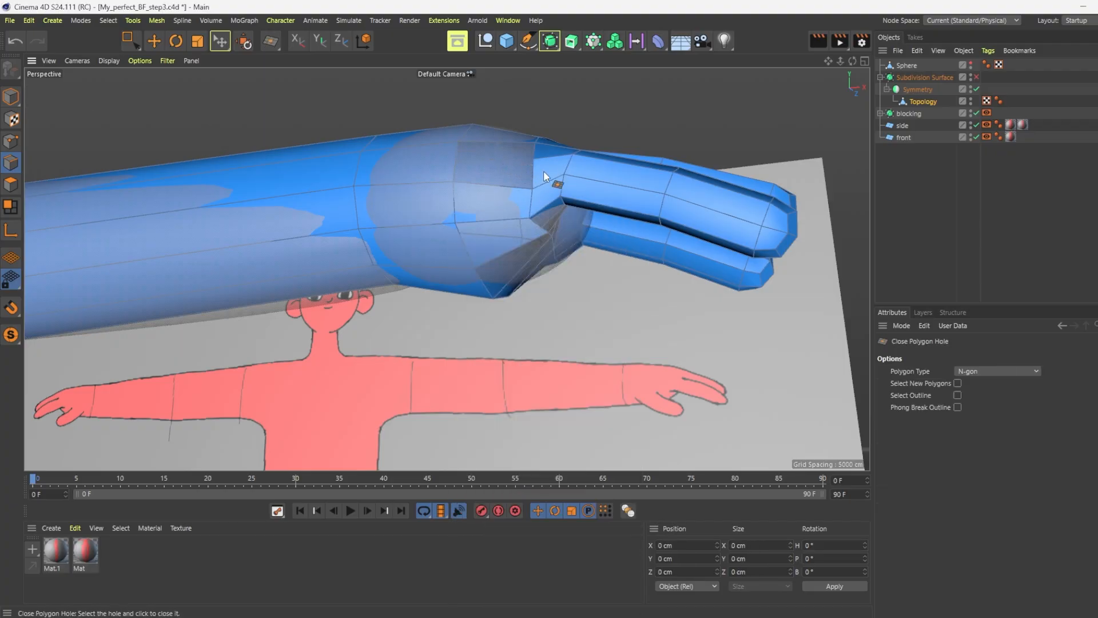
click(537, 170)
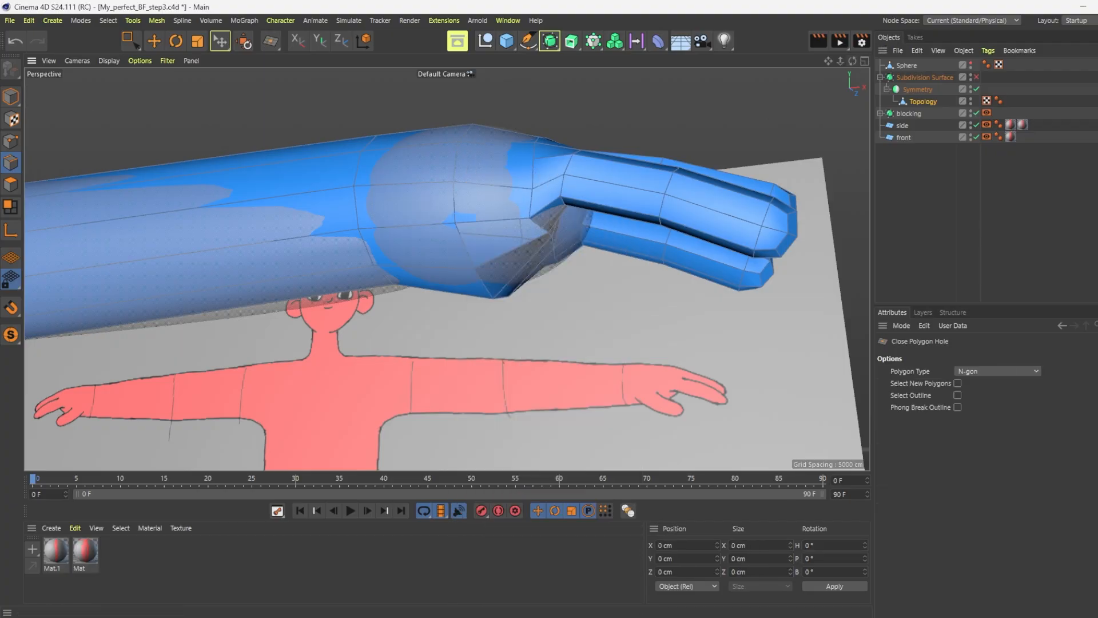
alt+drag(459, 228, 446, 267)
click(521, 206)
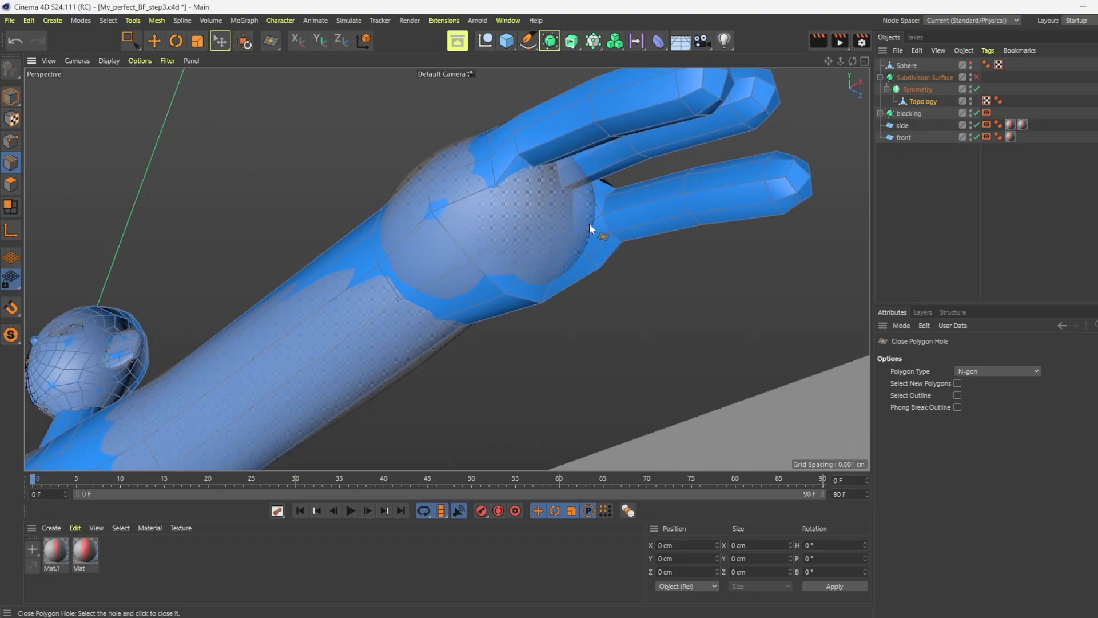
Divide the filled palm with Line Cut, running edges from the finger bases toward the wrist
right_click(589, 223)
click(616, 340)
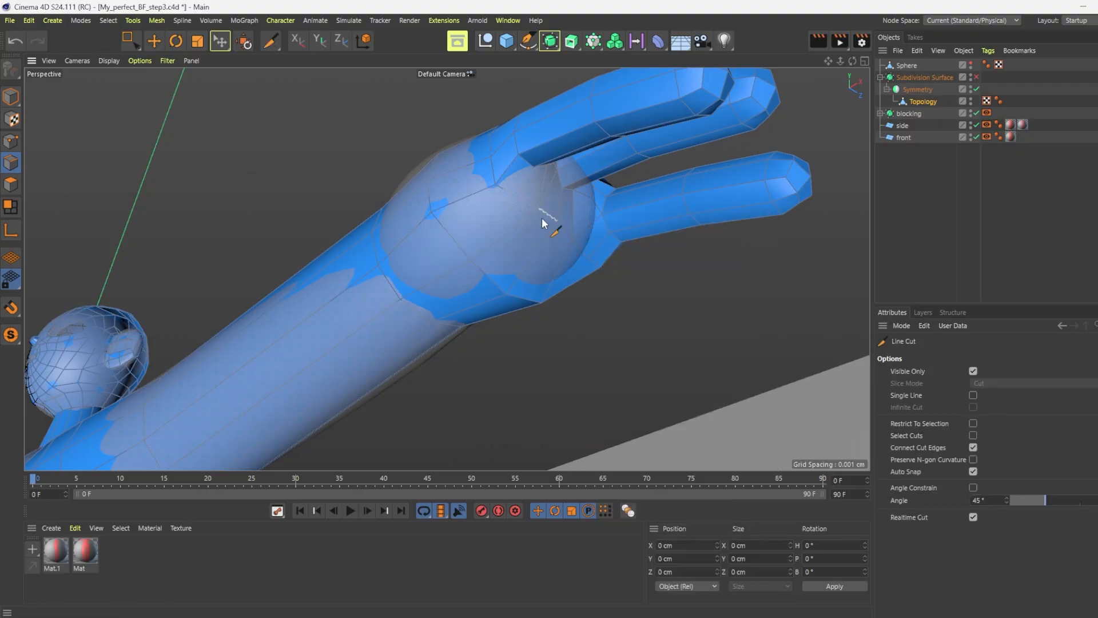
click(517, 197)
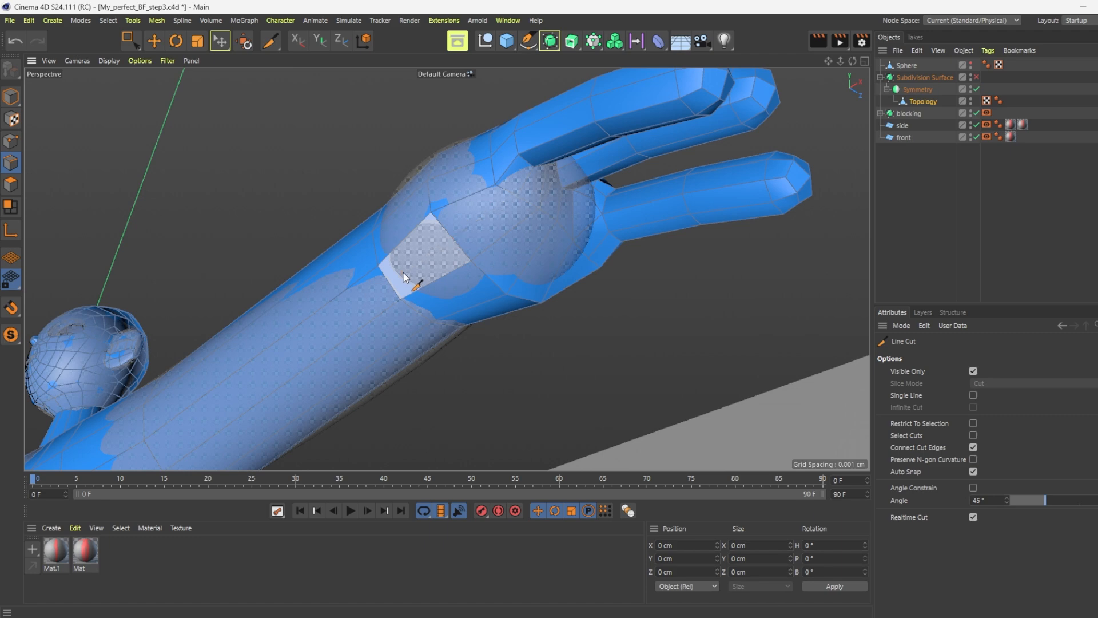
drag(852, 61, 447, 268)
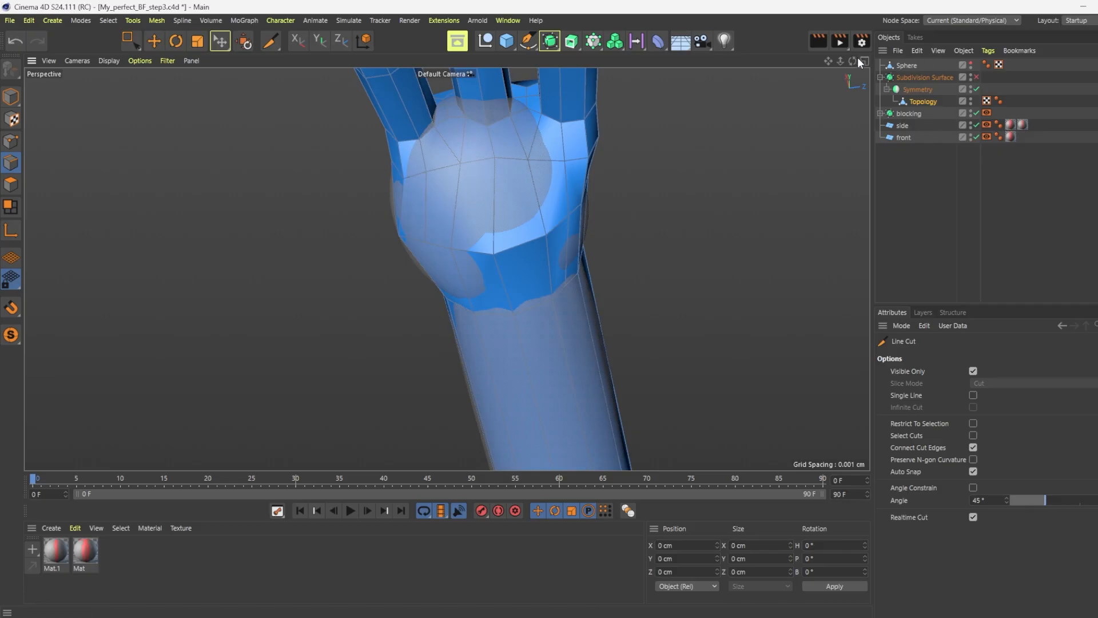
drag(858, 59, 441, 218)
click(441, 235)
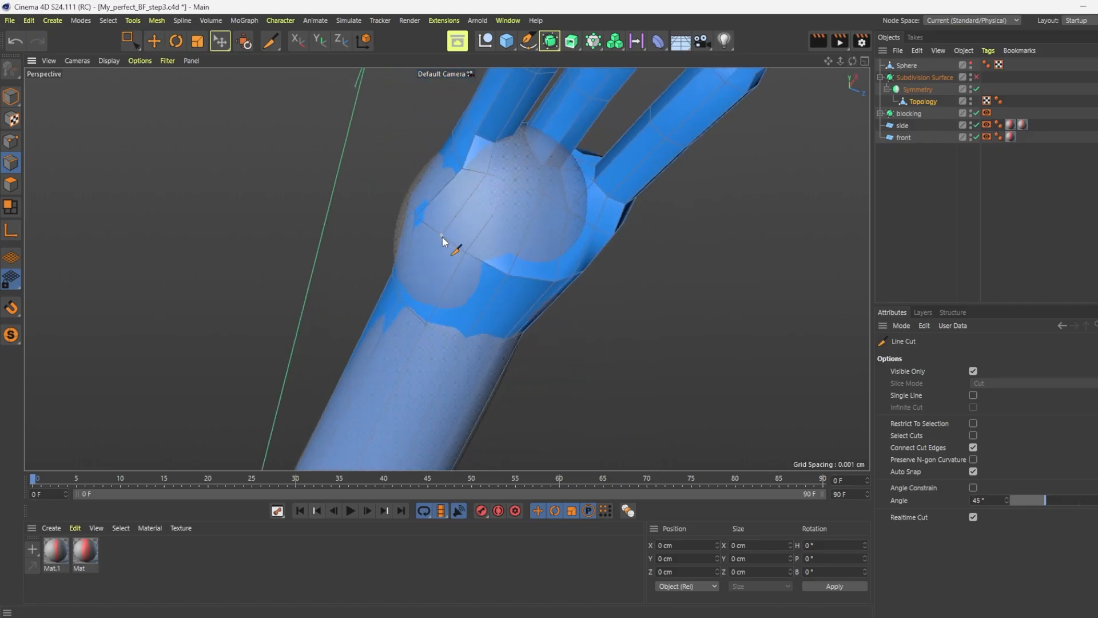
click(410, 313)
Continue the line cuts around the side and back of the hand
drag(848, 61, 446, 267)
click(548, 181)
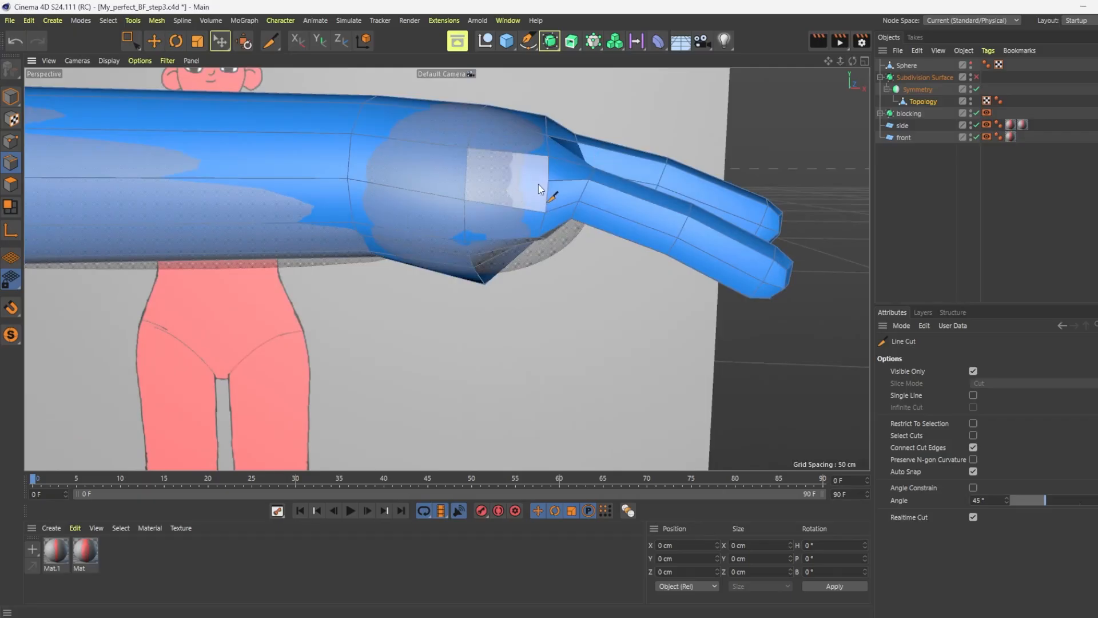
click(350, 158)
mouse_move(852, 61)
mouse_down()
mouse_move(446, 267)
mouse_move(816, 79)
mouse_up()
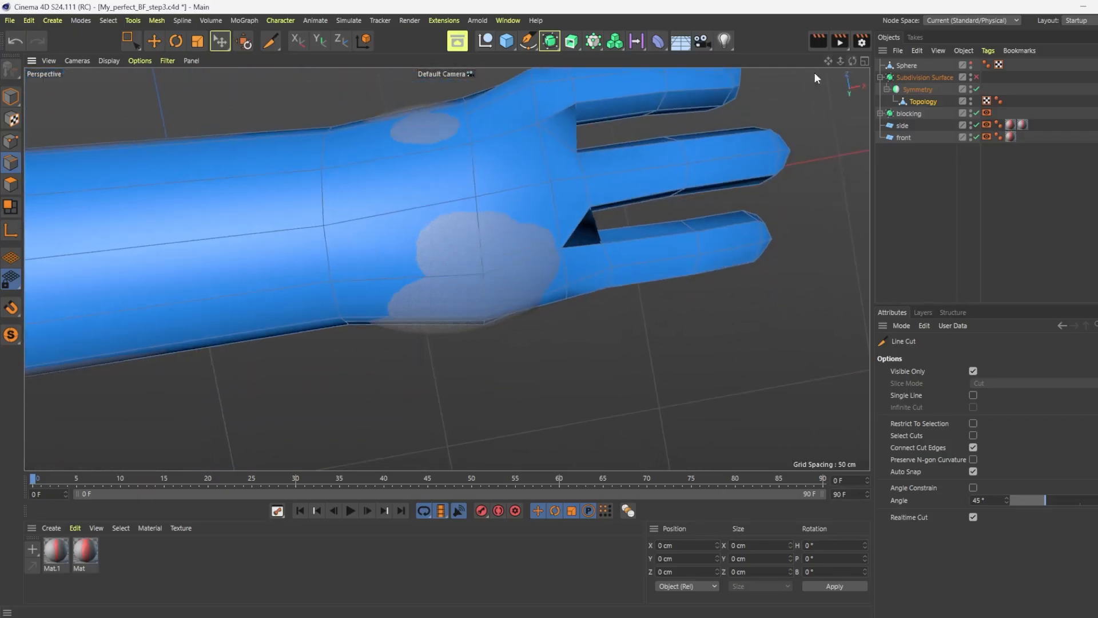
click(467, 115)
scroll(786, 153, down, 3)
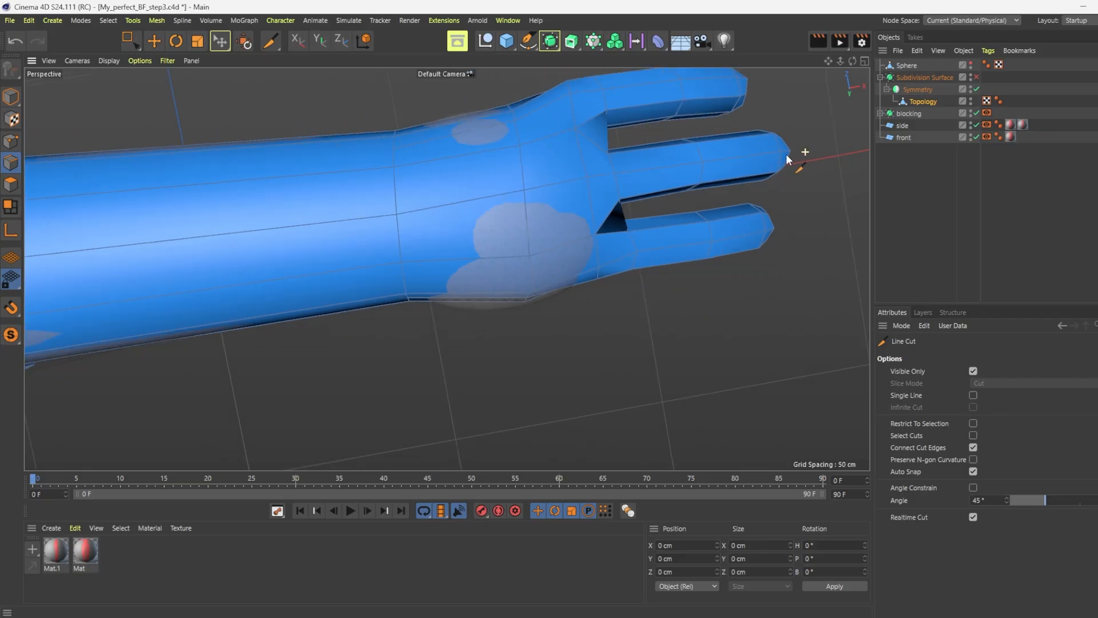
Select the edge loop around the hand below the fingers and scale its width to about 8.76 cm
drag(854, 61, 446, 268)
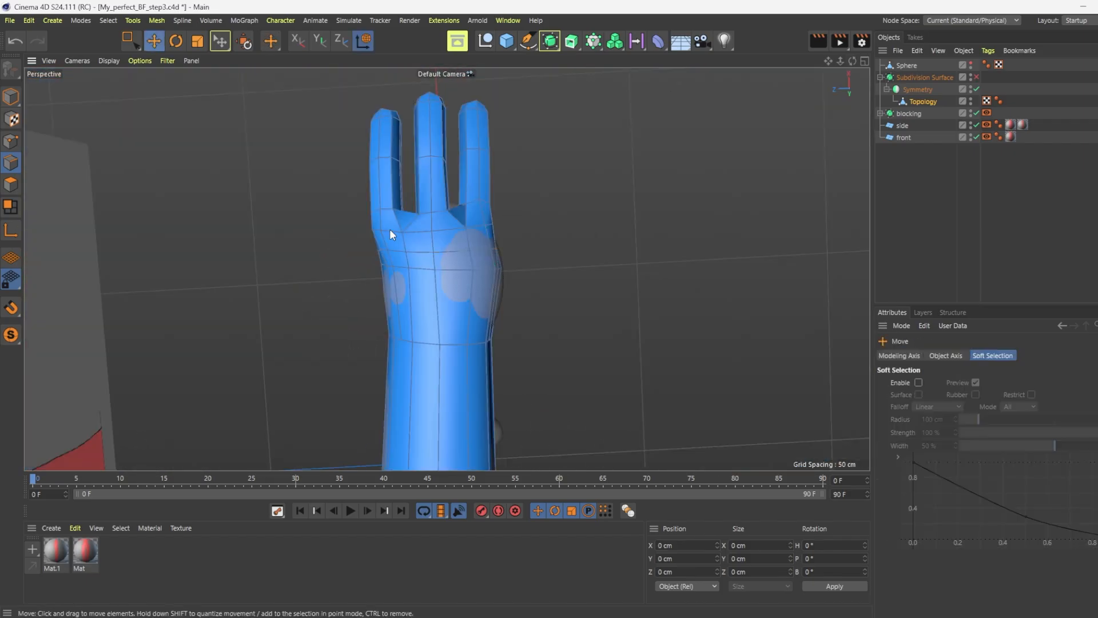
double_click(451, 250)
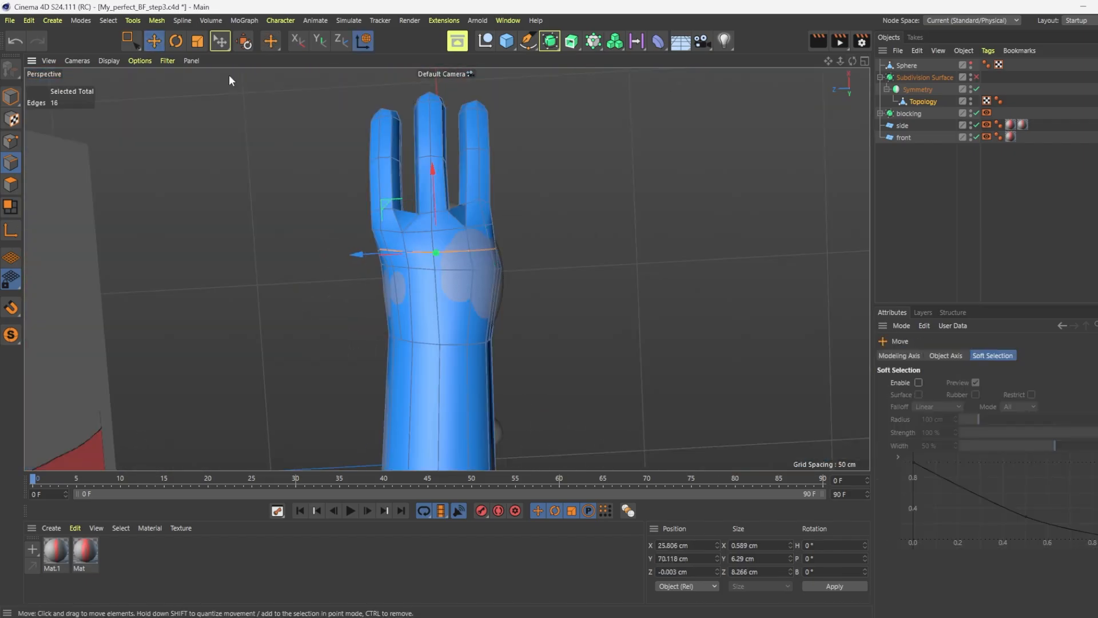
key(t)
drag(355, 255, 349, 256)
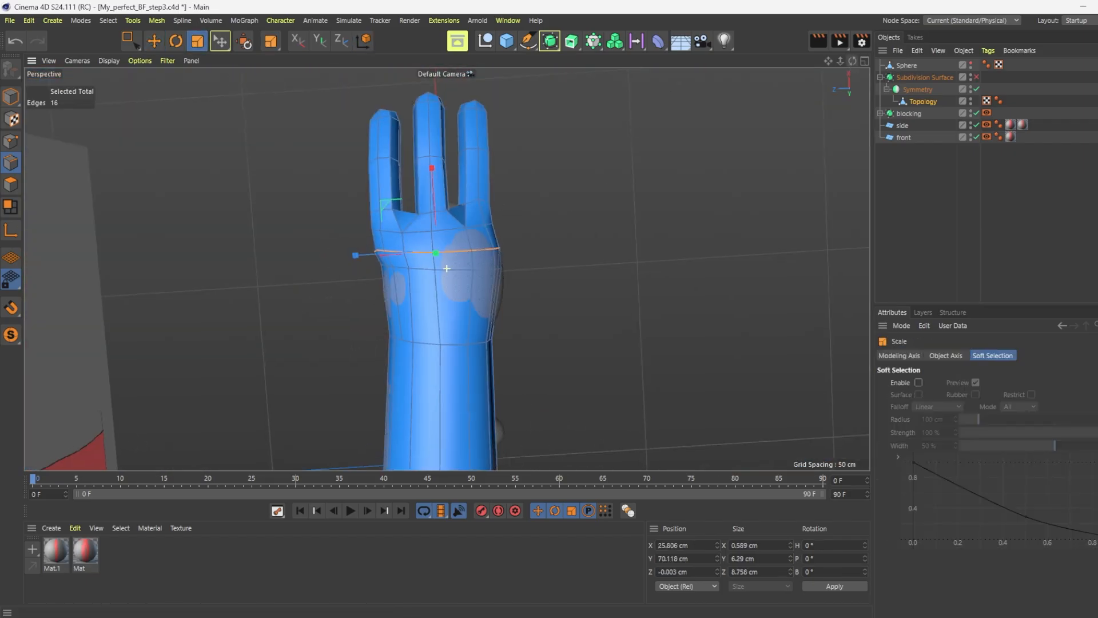
alt+drag(446, 268, 386, 282)
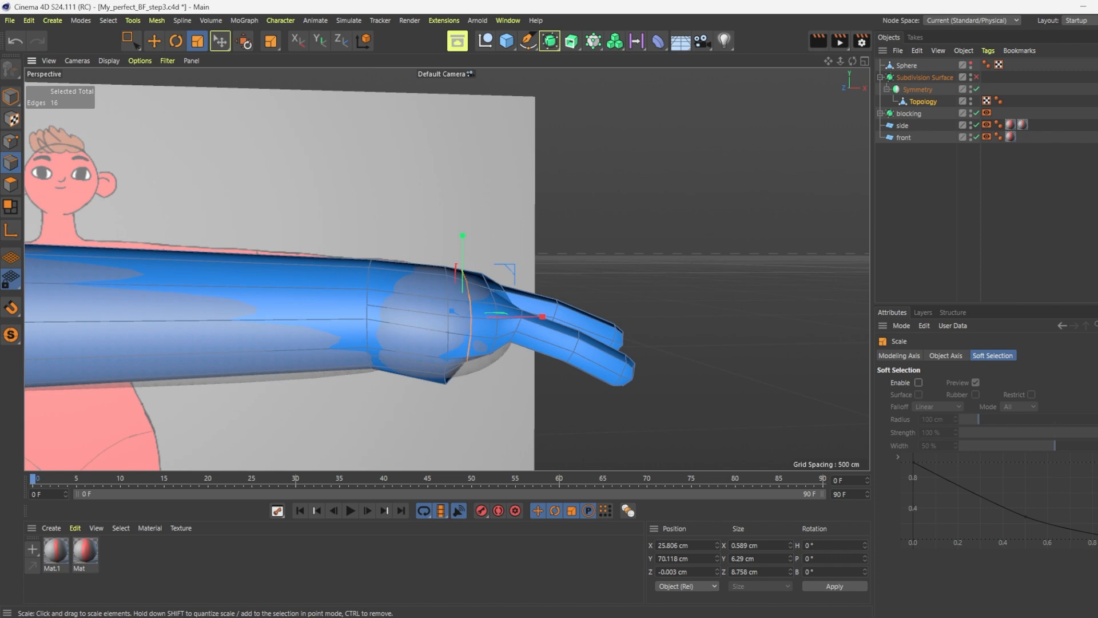
Insert an edge loop around the hand above the wrist at about 73% with Loop/Path Cut
click(419, 342)
mouse_move(423, 221)
alt+mouse_down()
mouse_move(446, 265)
mouse_move(421, 217)
alt+mouse_up()
click(405, 208)
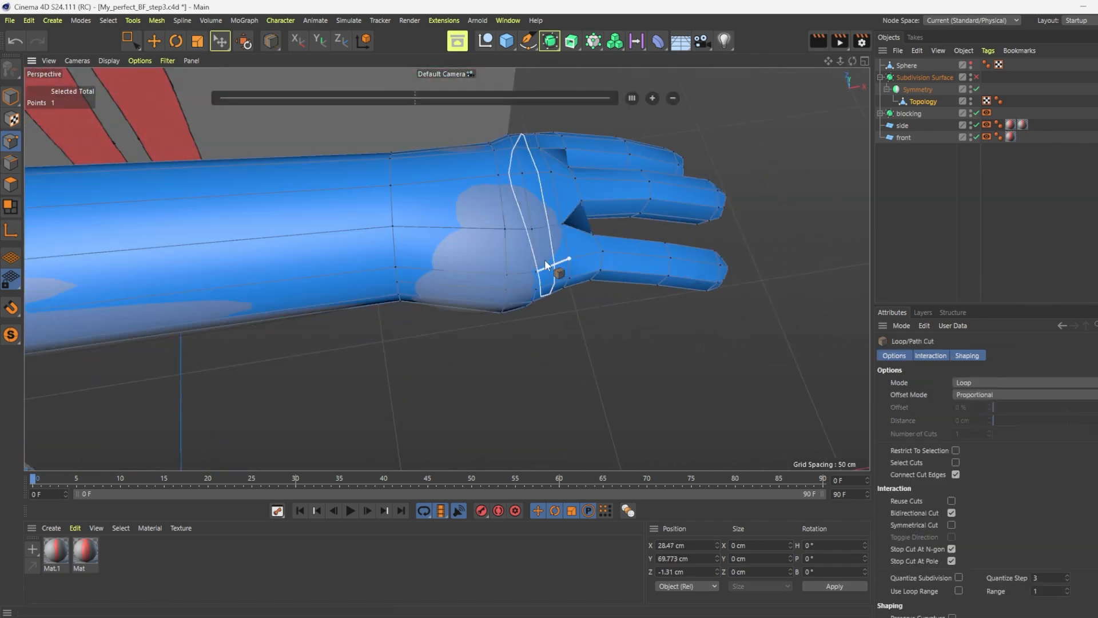
click(475, 228)
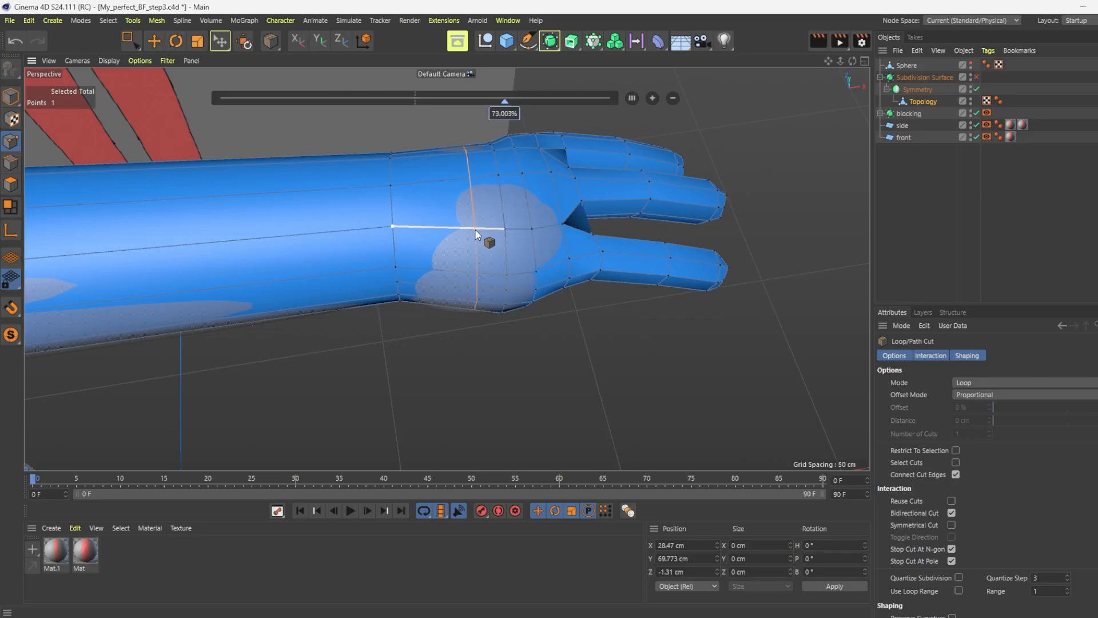
Insert another edge loop around the wrist at about 41.41% with Loop/Path Cut and clear the polygon selection
click(427, 228)
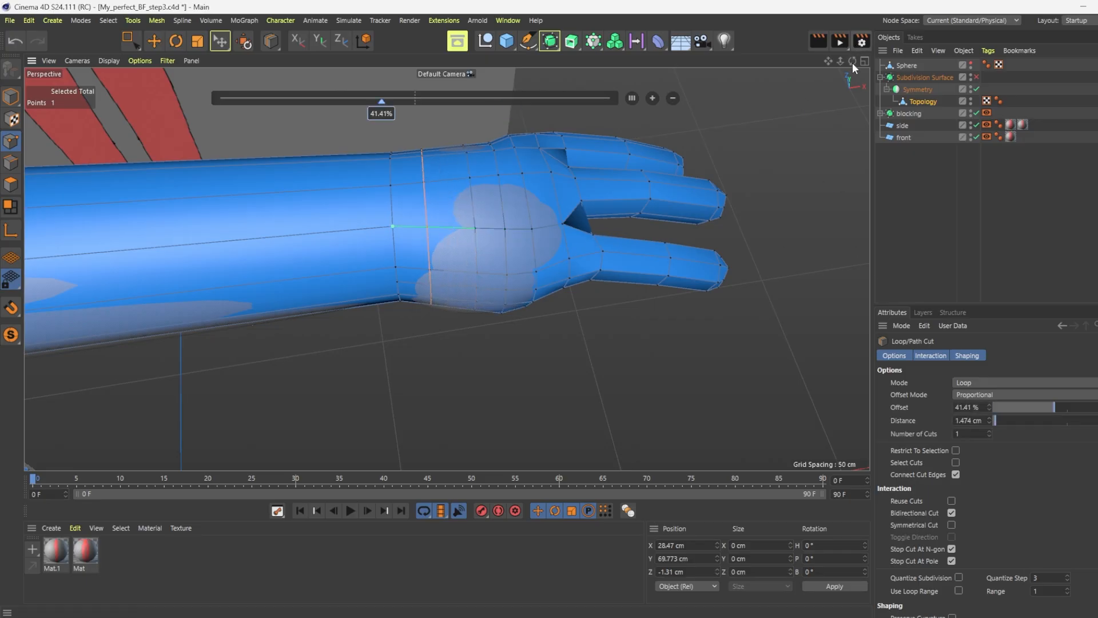
click(492, 355)
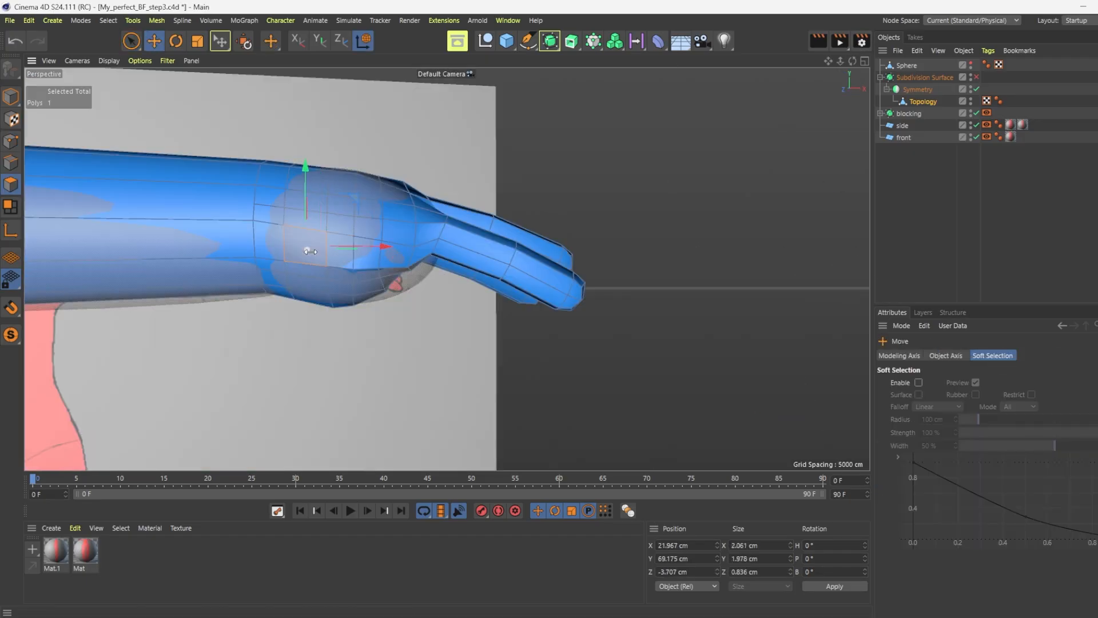
key(ctrl+shift+a)
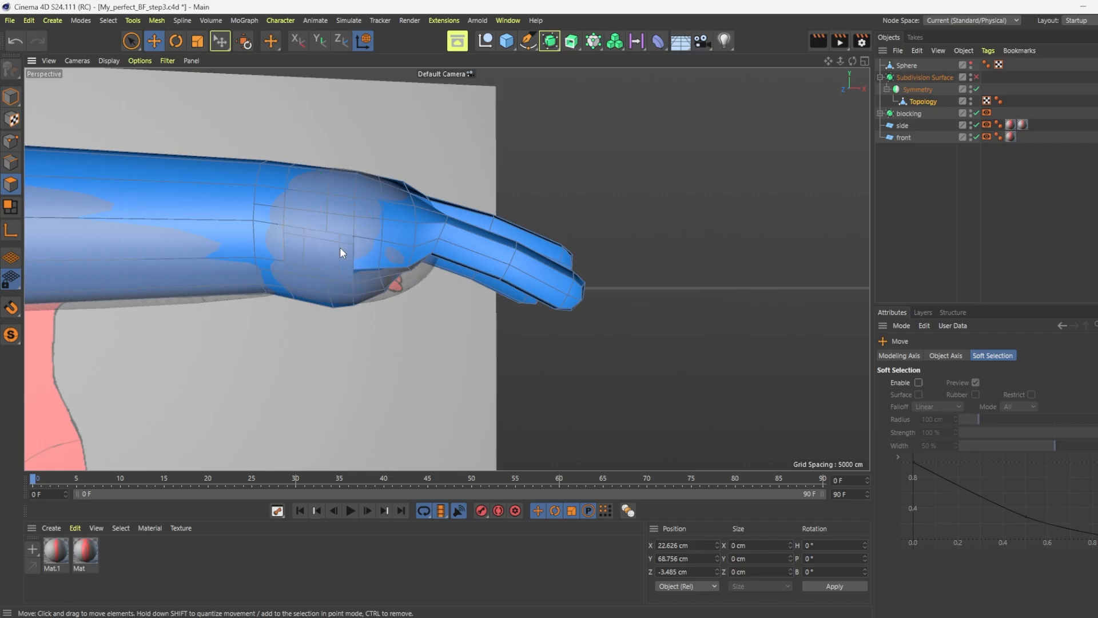
Reshape the polygons on the thumb side of the hand with Polygon Pen, moving their corner points to outline the thumb base
scroll(299, 244, up, 1)
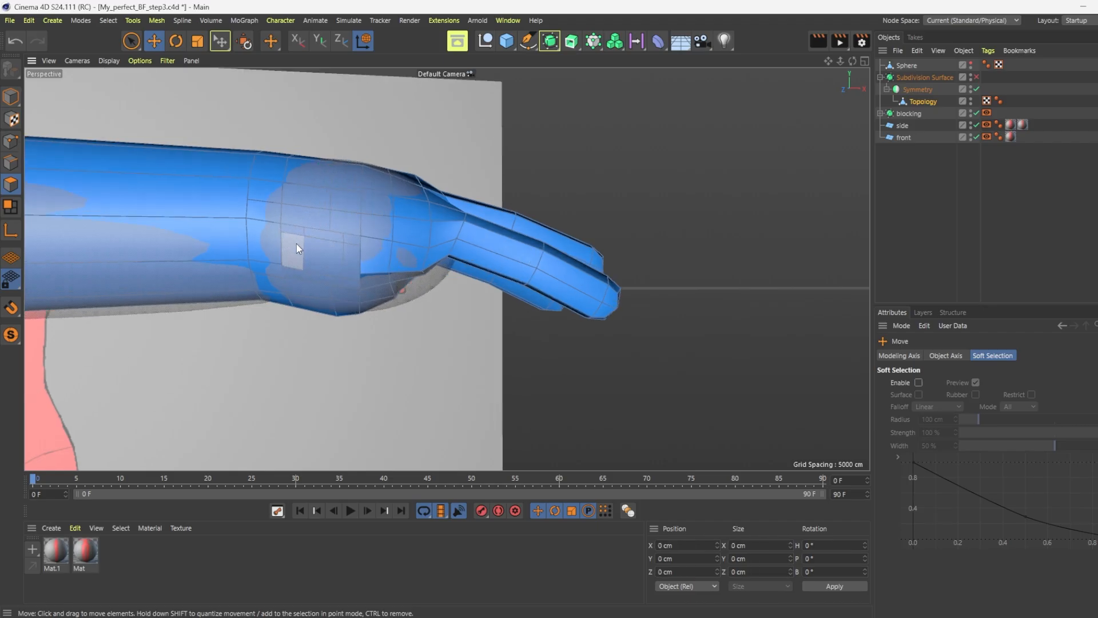
right_click(295, 245)
click(339, 111)
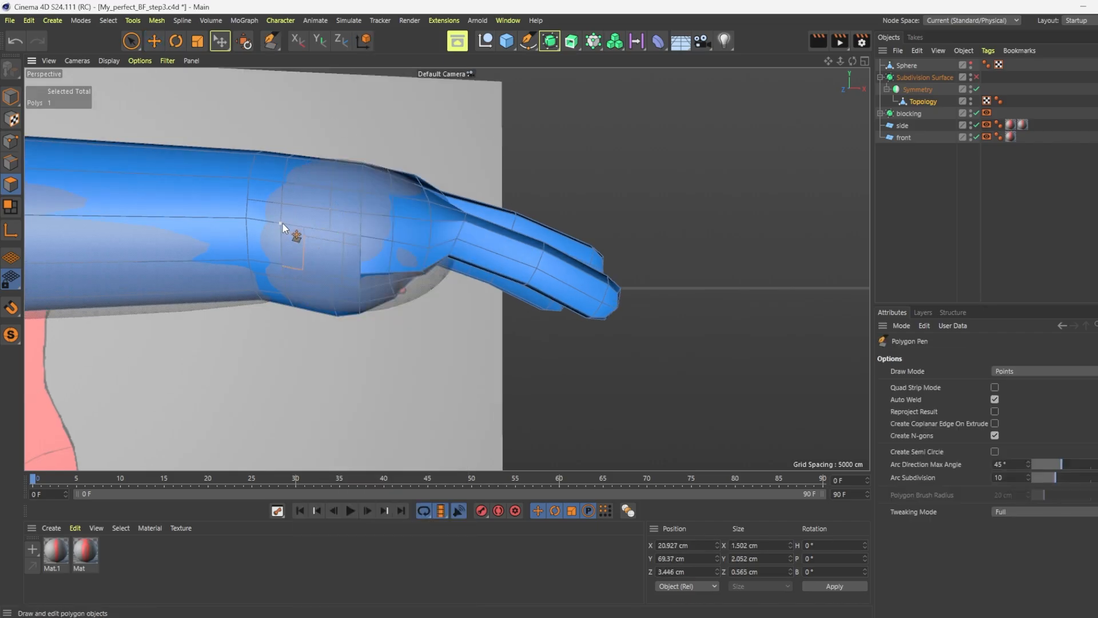
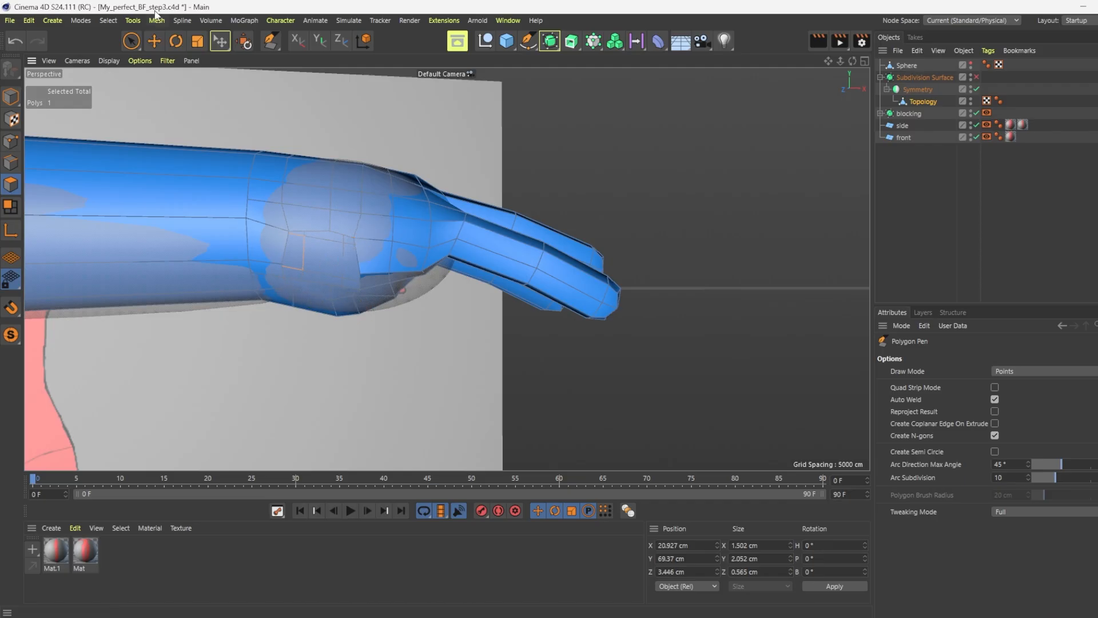
Select the polygons of the end segment and tip of the finger nearest the thumb side, using Loop Selection and Live Selection
click(131, 41)
alt+drag(828, 70, 657, 132)
click(108, 20)
click(135, 57)
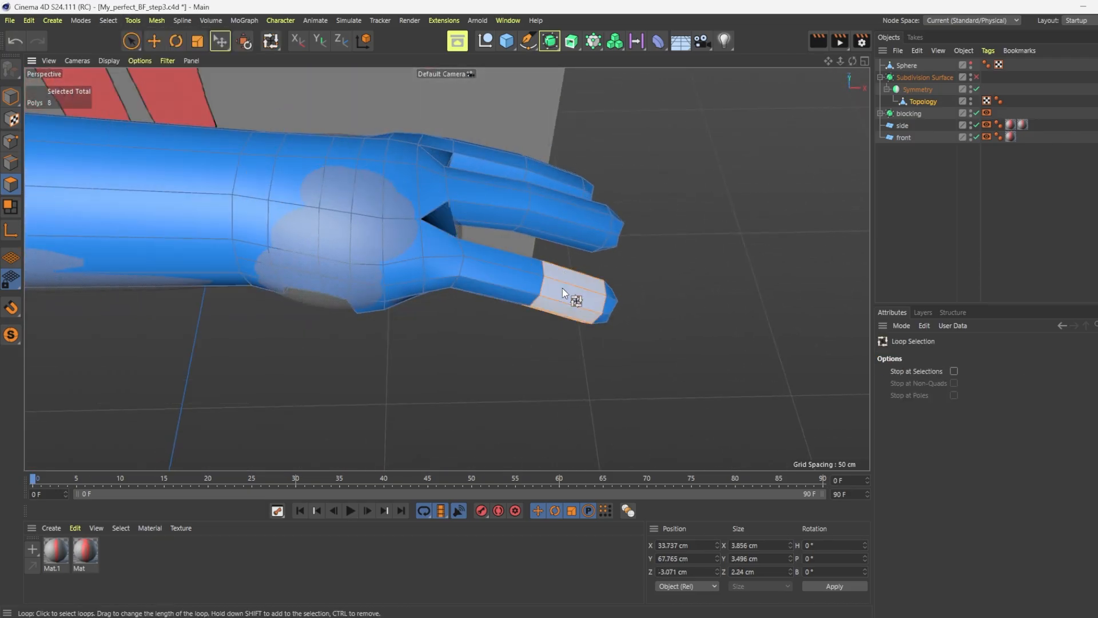
click(562, 287)
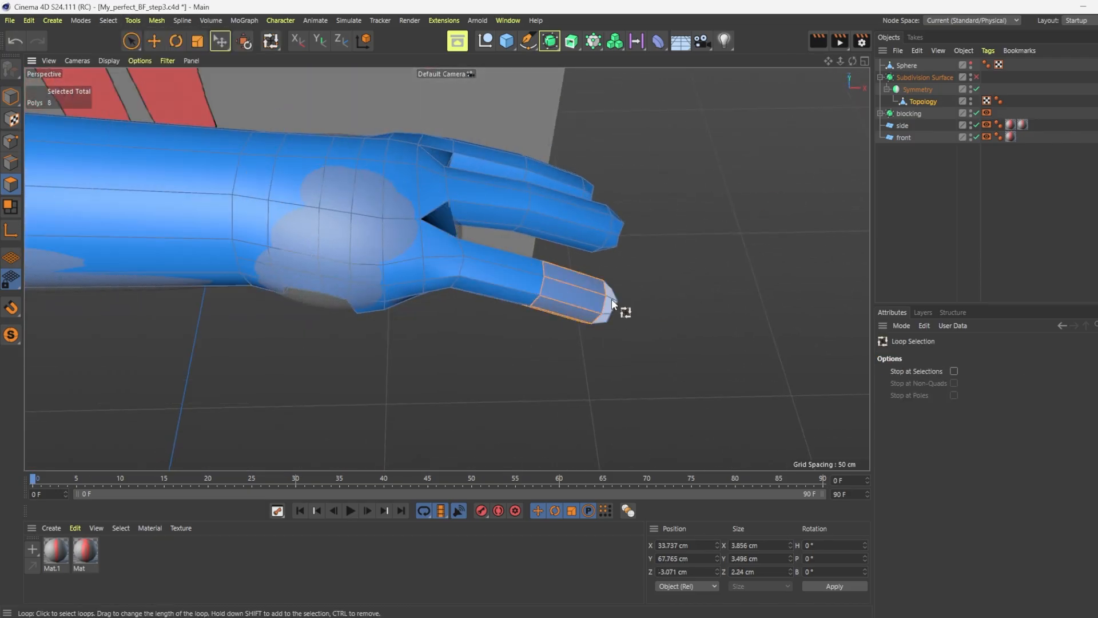
shift+click(610, 300)
mouse_move(852, 61)
mouse_down()
mouse_move(743, 125)
mouse_move(588, 307)
mouse_move(604, 204)
mouse_up()
key(space)
shift+click(584, 261)
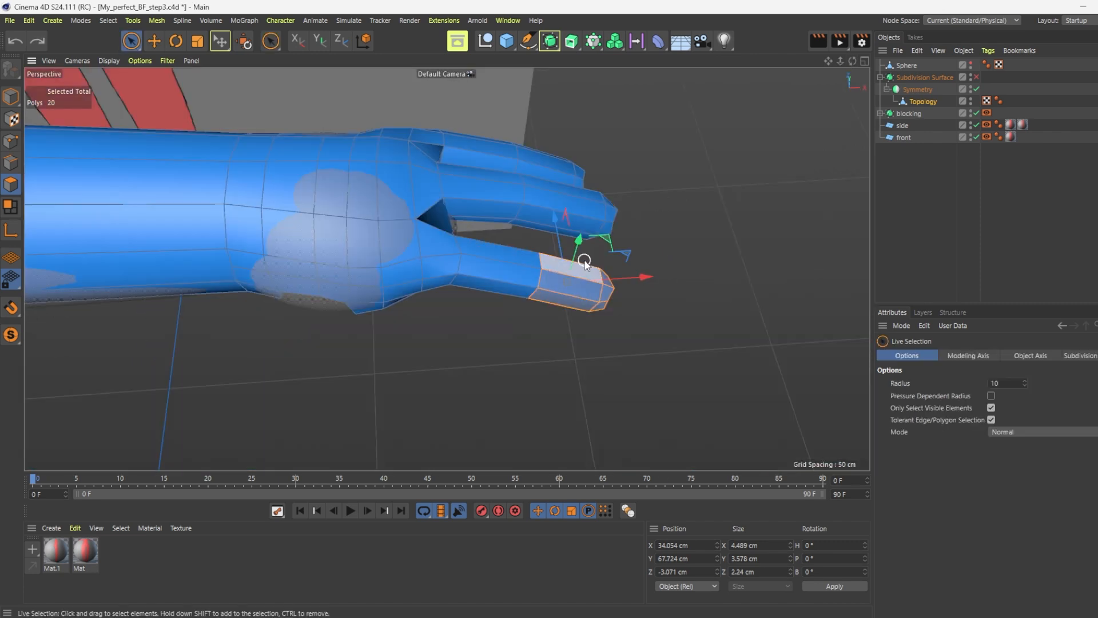
Duplicate the selected finger end beside the palm, rotate it outward and move it to the thumb position near X 23.48 cm
drag(565, 237, 460, 366)
key(r)
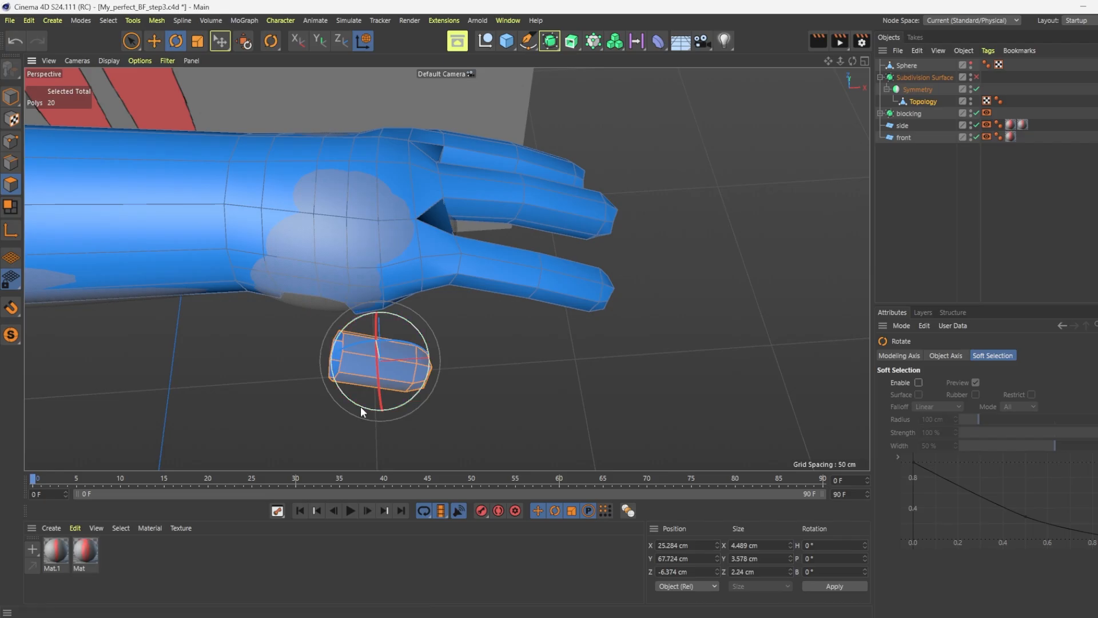
drag(360, 406, 289, 363)
key(e)
drag(448, 355, 410, 365)
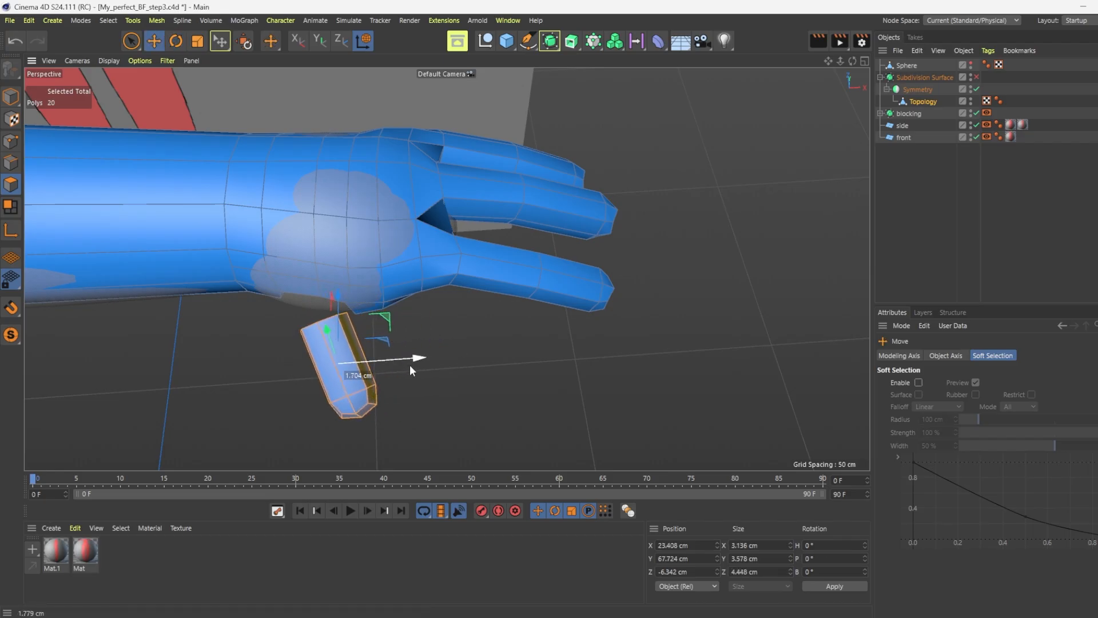
alt+drag(442, 224, 461, 202)
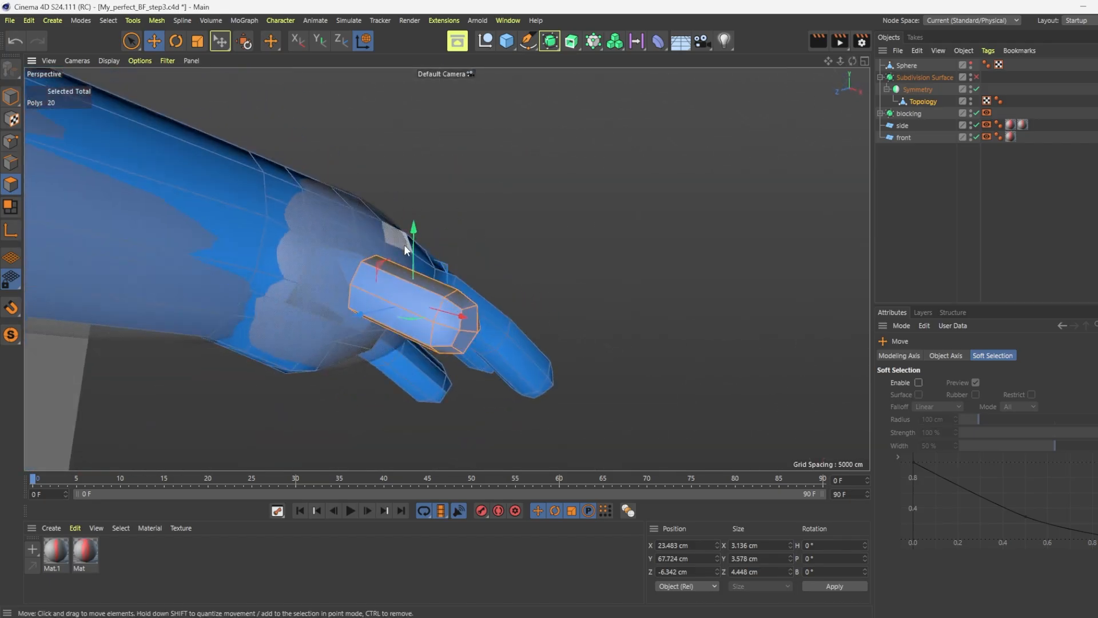
drag(404, 245, 401, 251)
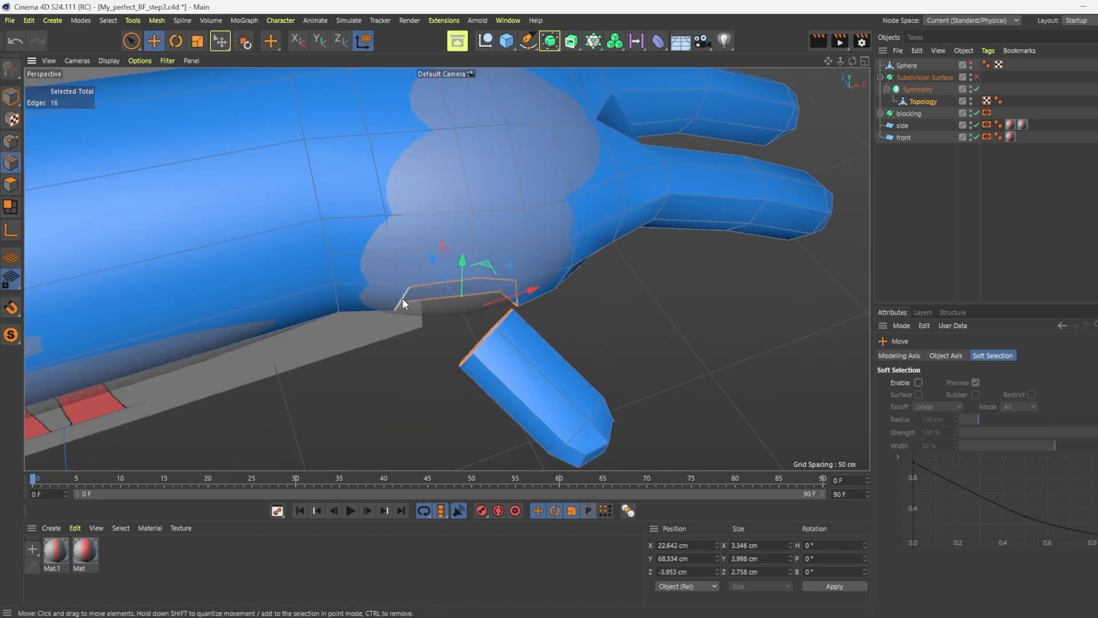
Hide the blocking object and join the thumb's open edge to the hole in the hand with Stitch and Sew
click(971, 111)
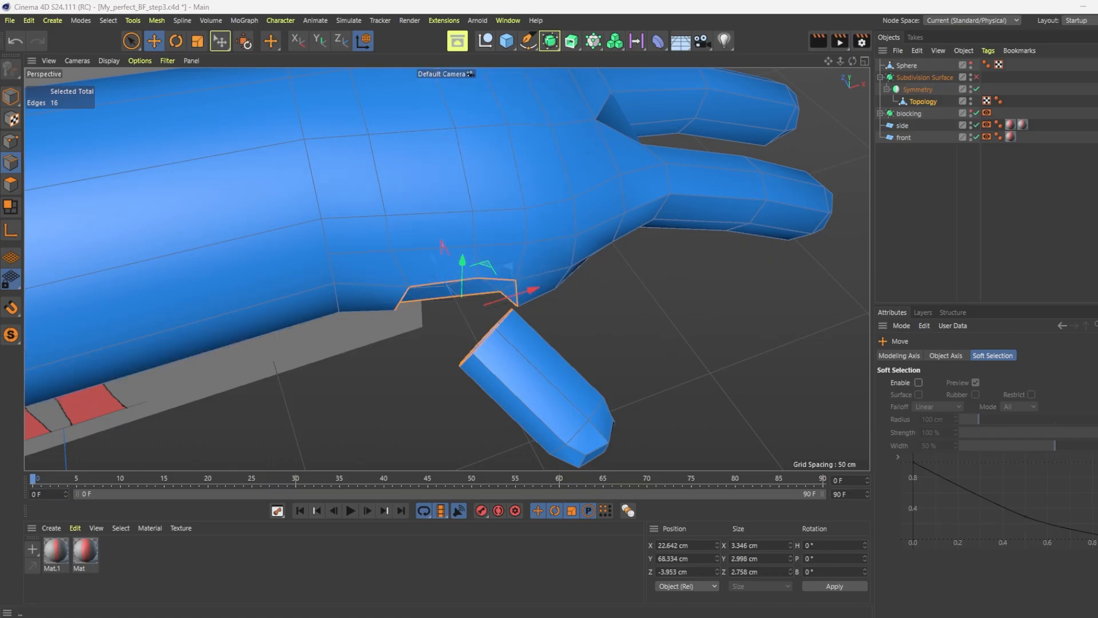
key(m)
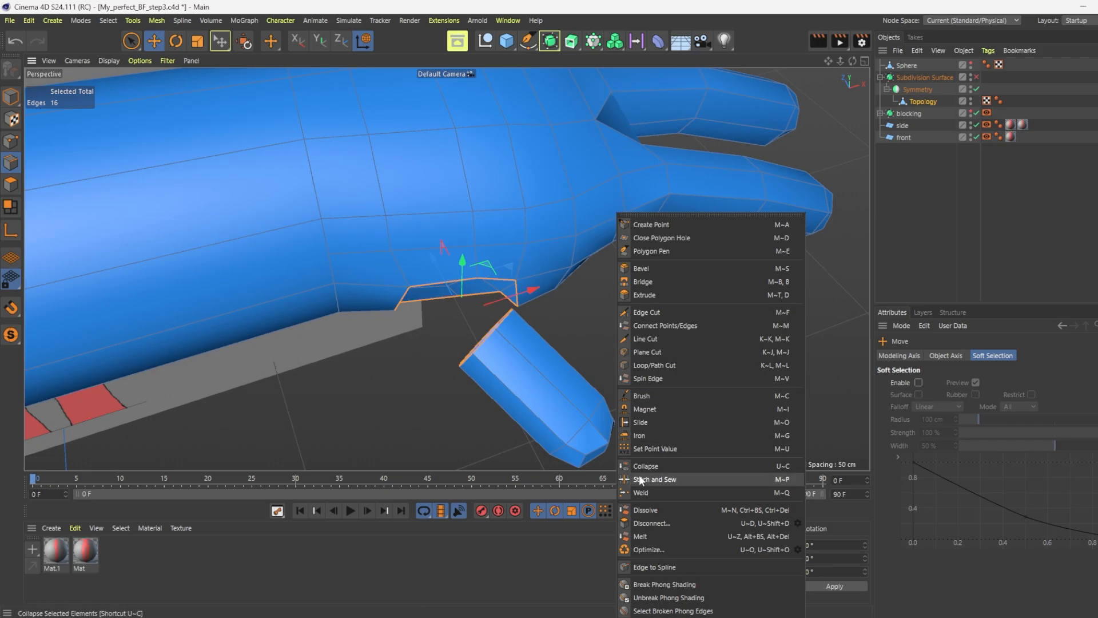
click(655, 479)
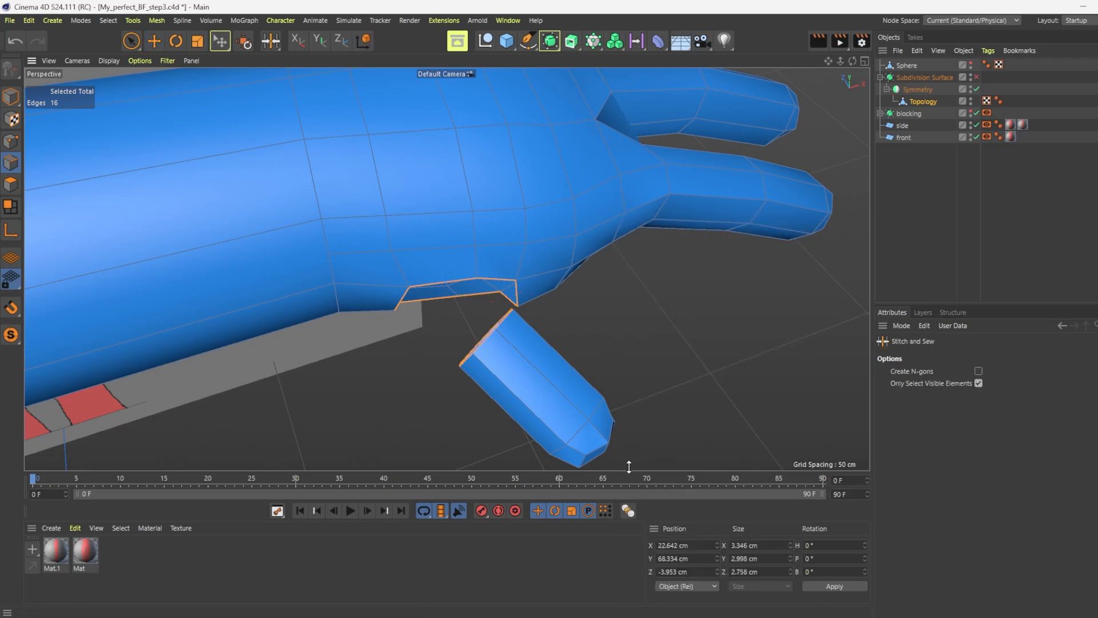
alt+drag(484, 328, 464, 299)
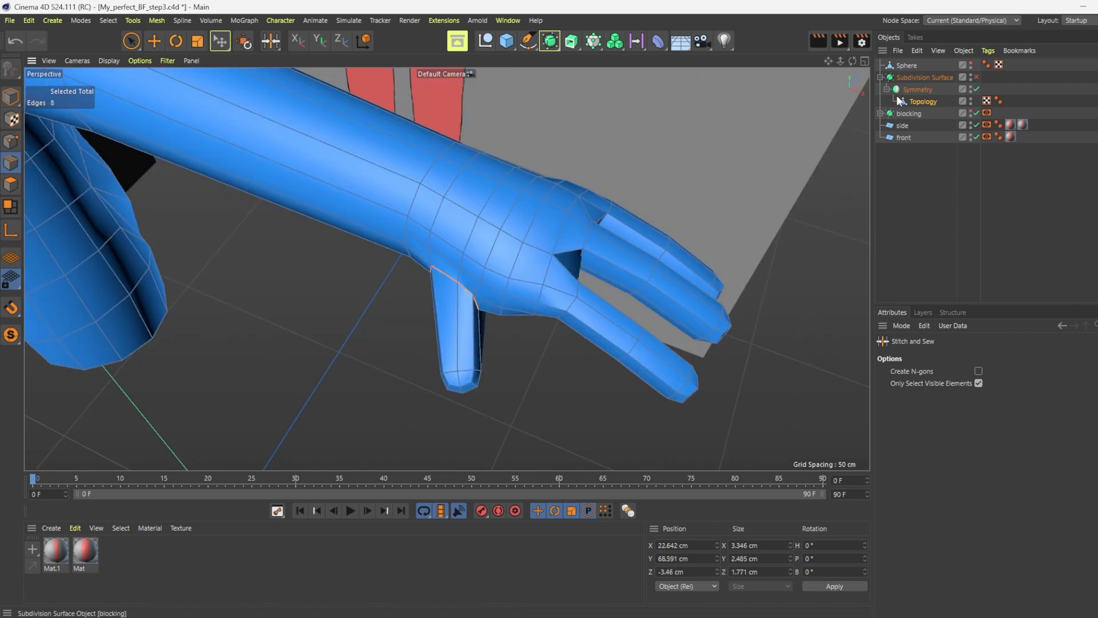
Insert an edge loop around the thumb near its base at about 44.448% with Loop/Path Cut
drag(852, 61, 758, 9)
right_click(690, 187)
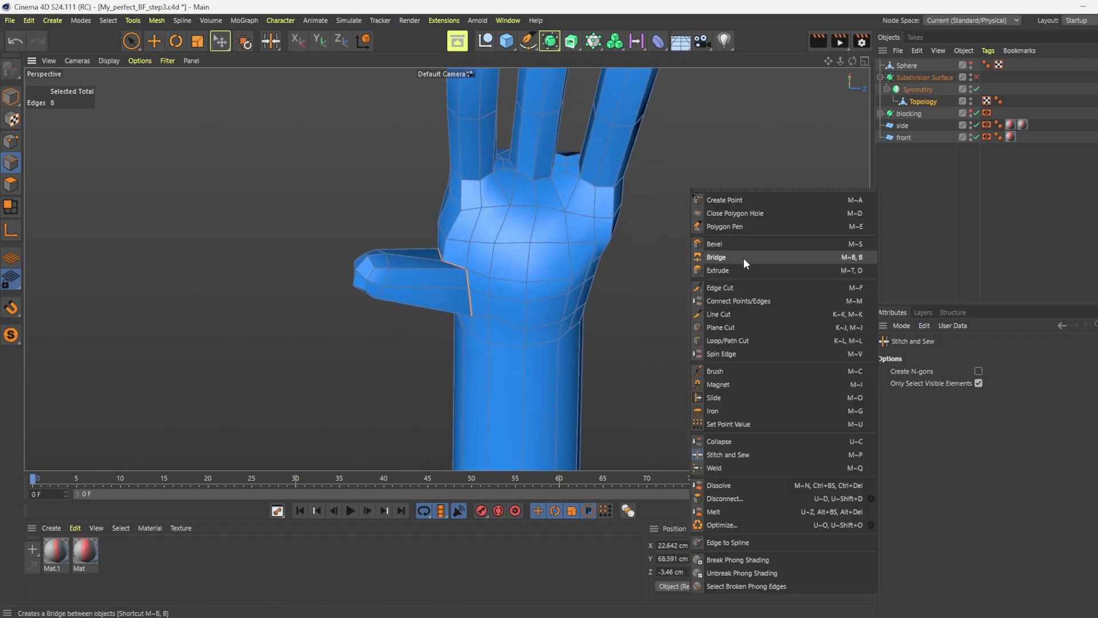
click(732, 335)
click(433, 272)
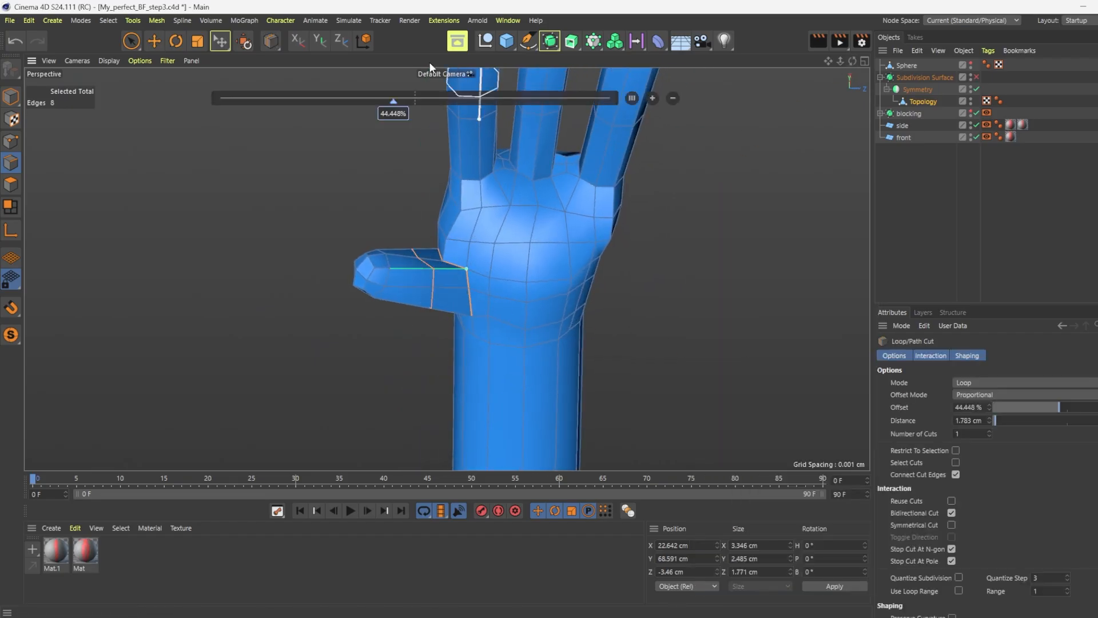
Select the new thumb edge loop and move it about 0.3 cm to refine the thumb's shape
click(197, 41)
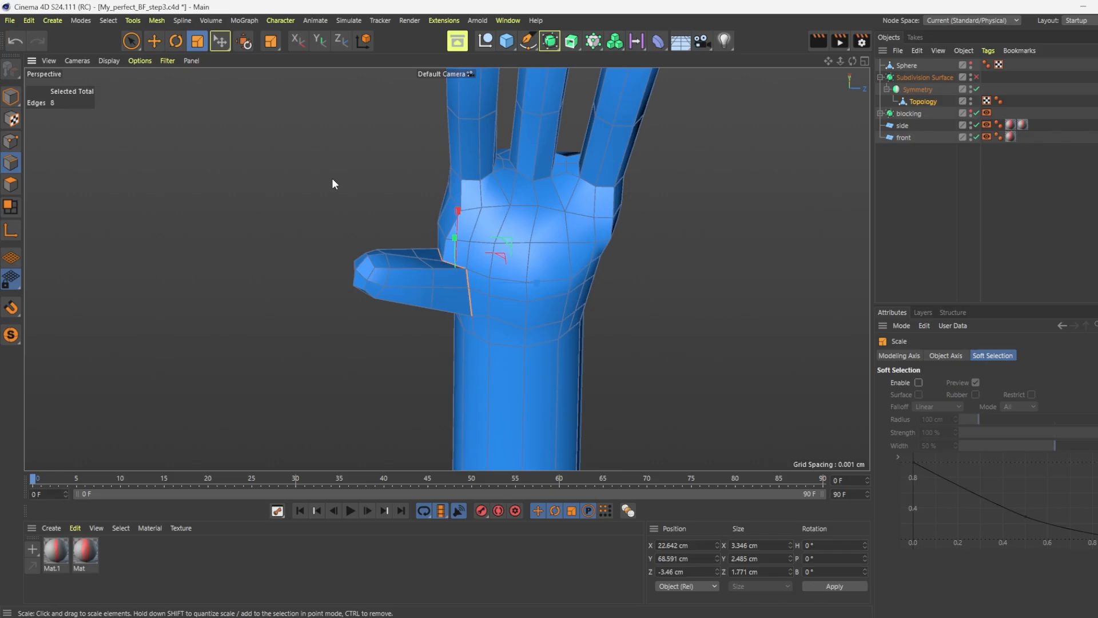
double_click(425, 263)
drag(422, 204, 422, 216)
key(e)
key(w)
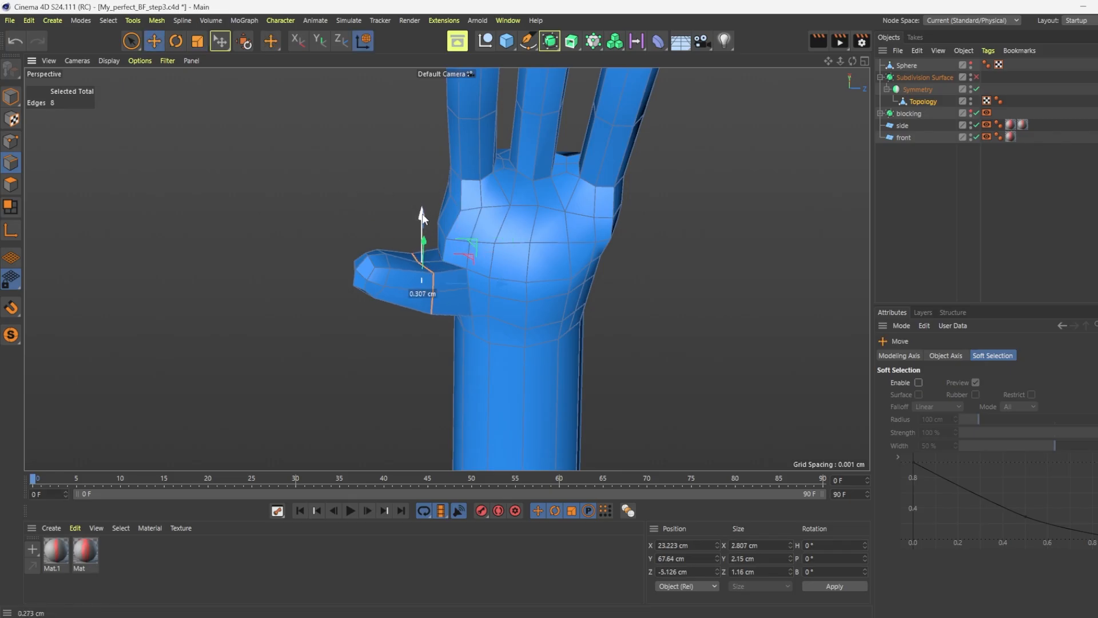
Weld the wrist loop point below the thumb base onto its neighbouring point on the palm side with Polygon Pen
drag(852, 61, 926, 218)
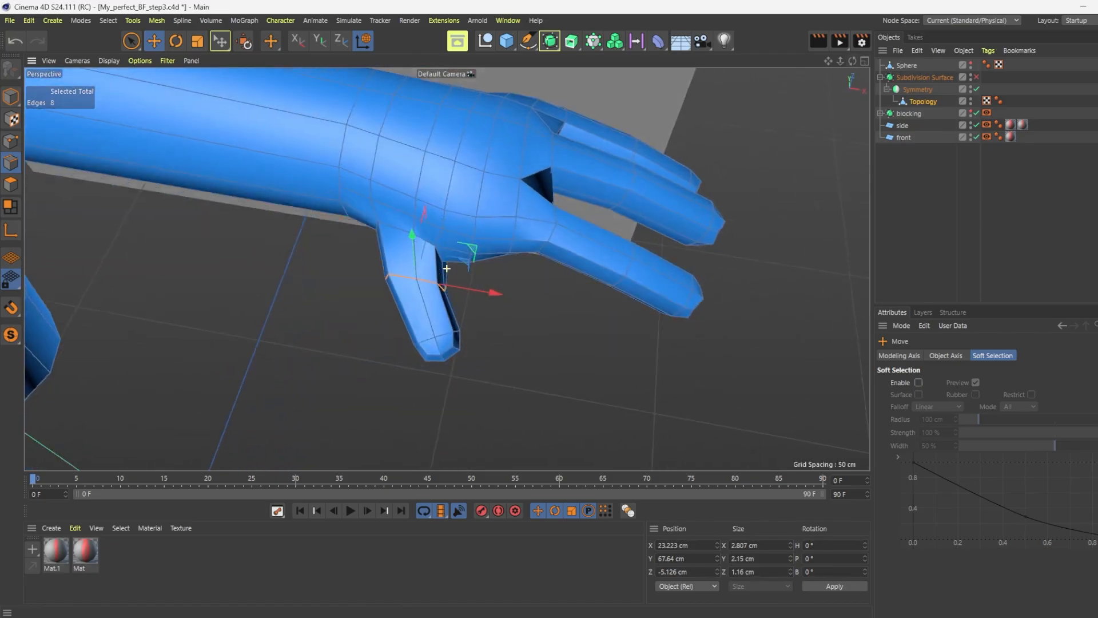
alt+drag(626, 191, 499, 349)
right_click(499, 349)
click(521, 252)
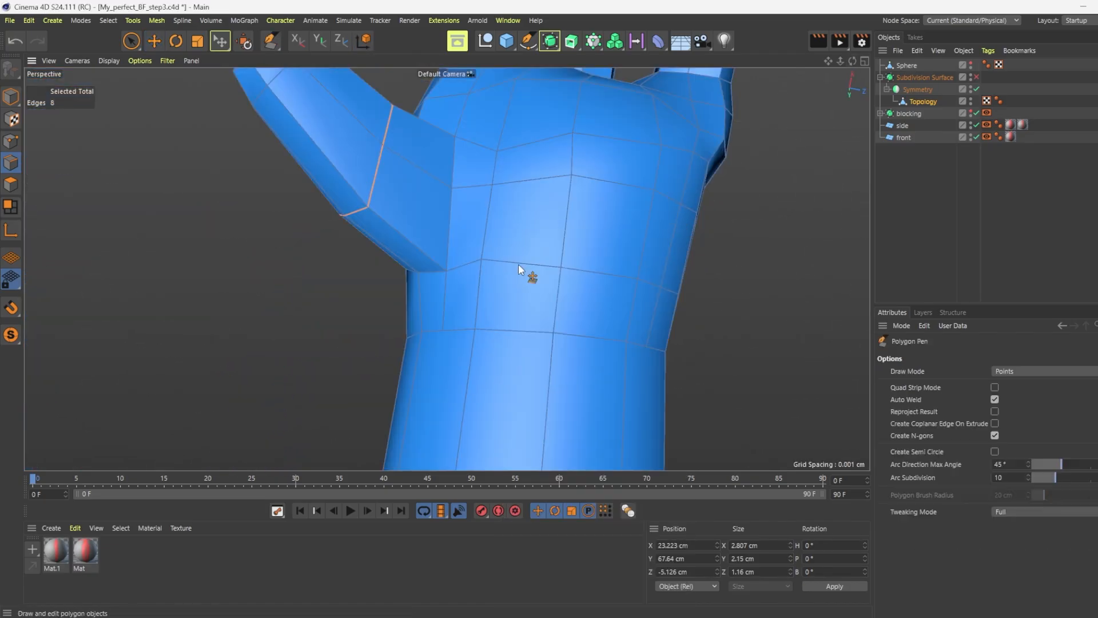
drag(439, 329, 474, 329)
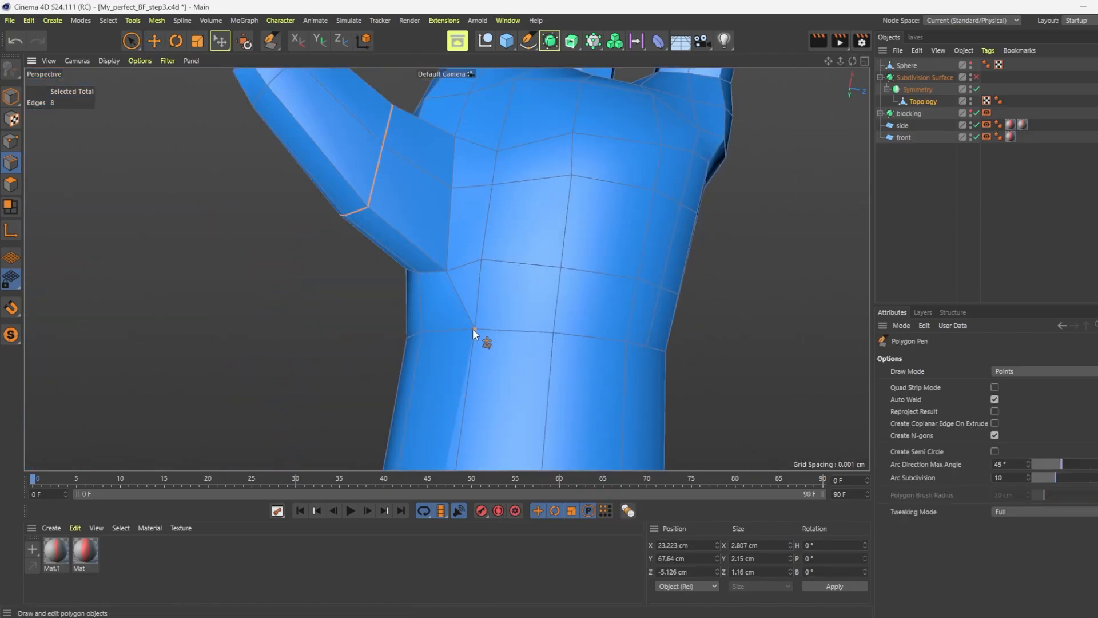
Cut a new edge across the palm side of the wrist with Line Cut, starting at the edge beside the welded point
right_click(479, 297)
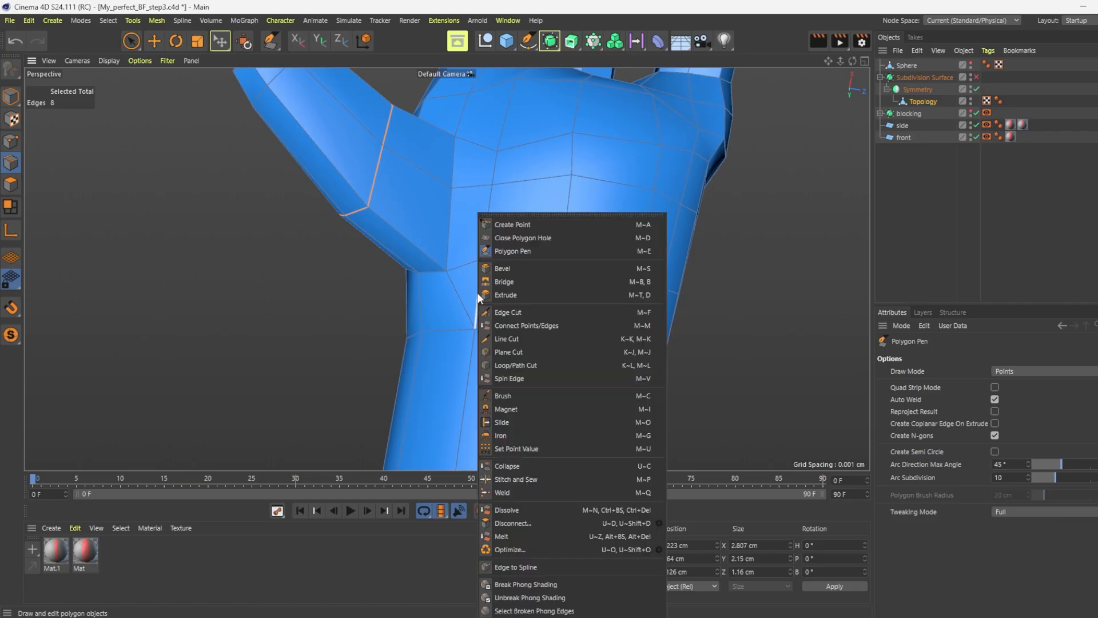
click(517, 365)
right_click(480, 294)
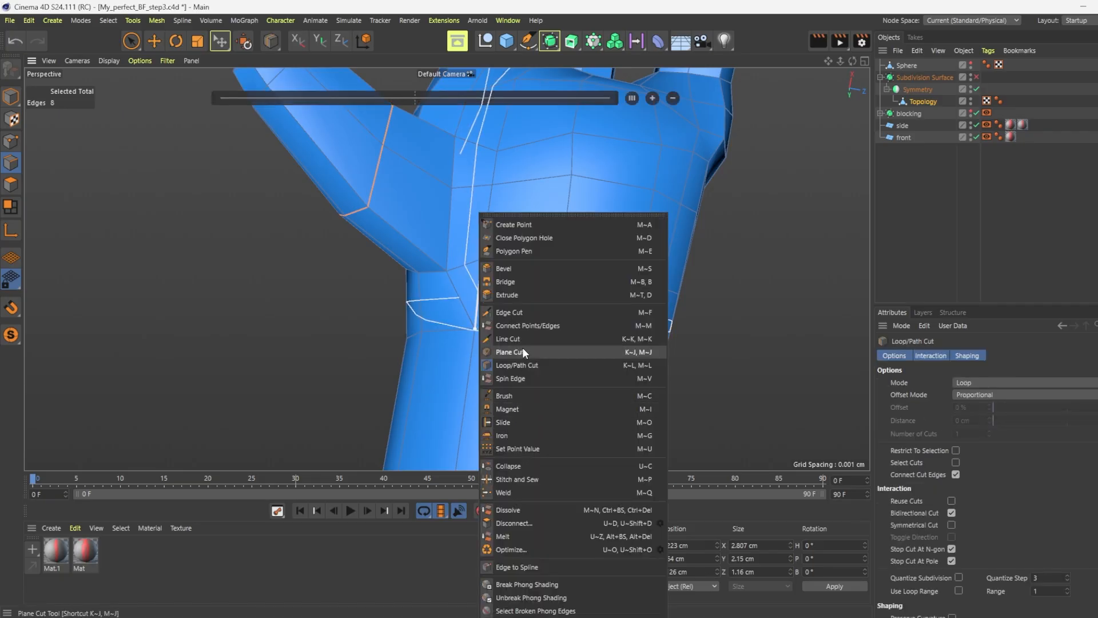
click(511, 339)
click(479, 294)
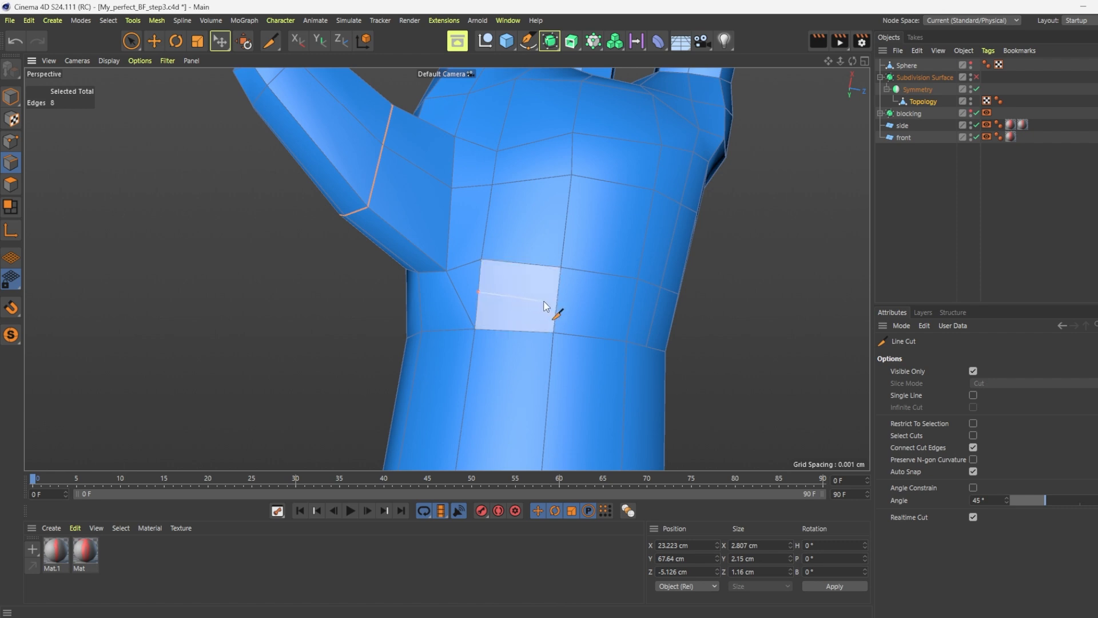
click(630, 314)
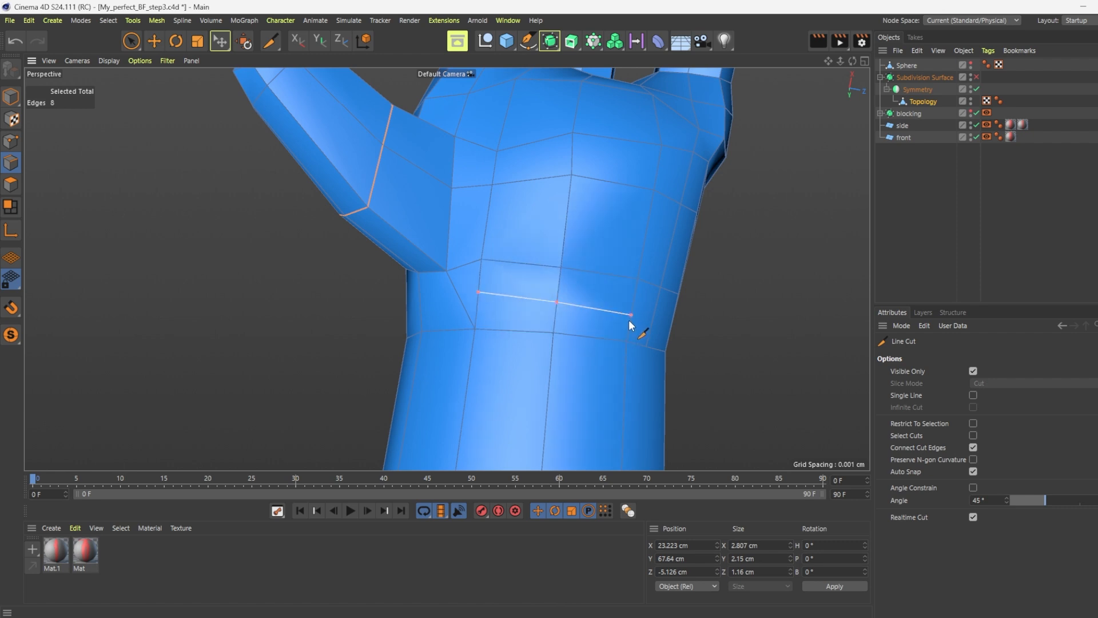
Adjust the points of the new wrist cut with Polygon Pen to even out the surrounding edge flow
right_click(629, 325)
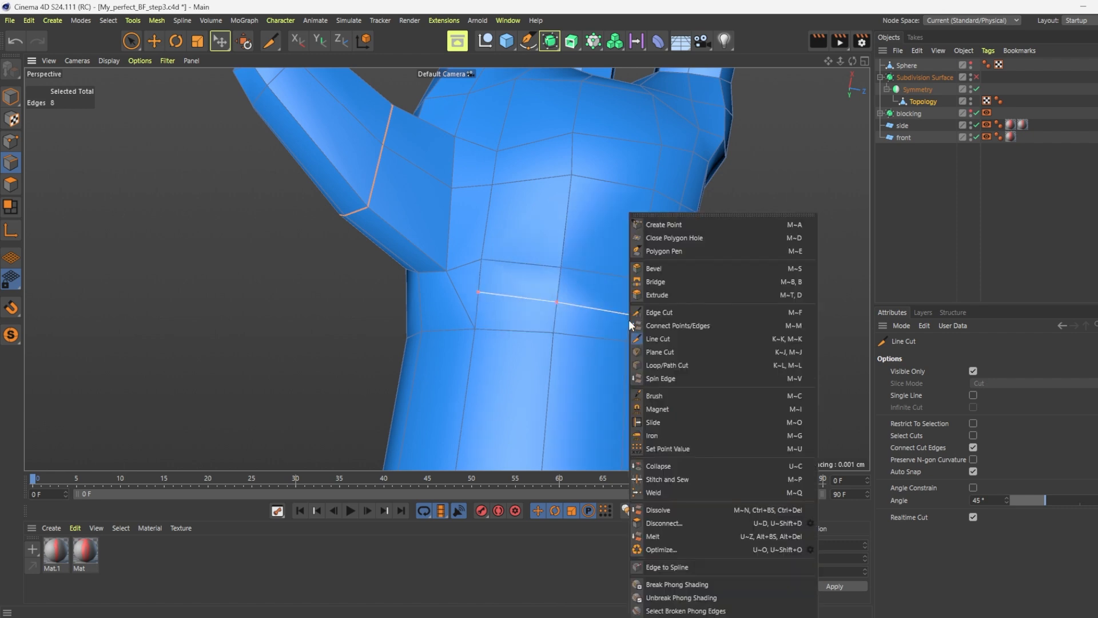
click(678, 252)
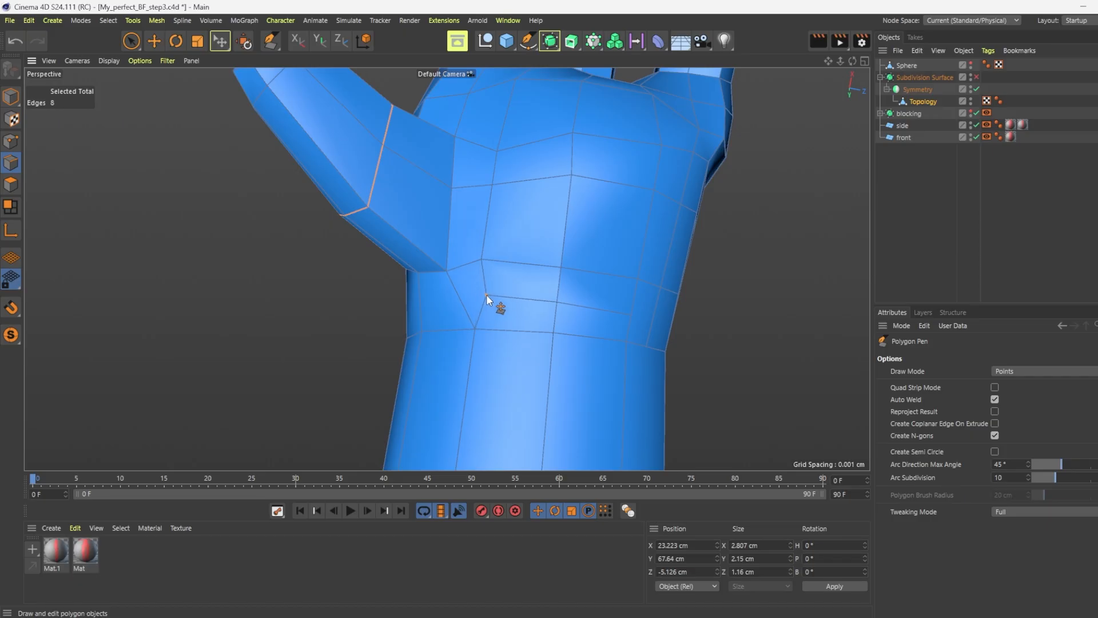
alt+drag(402, 289, 725, 260)
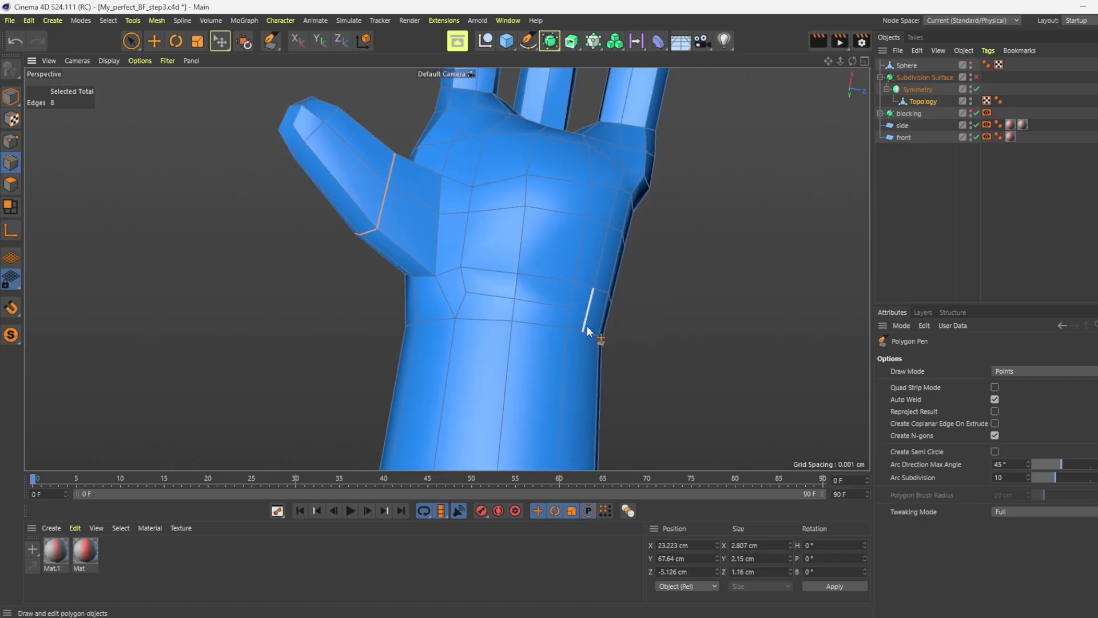
alt+drag(583, 333, 446, 268)
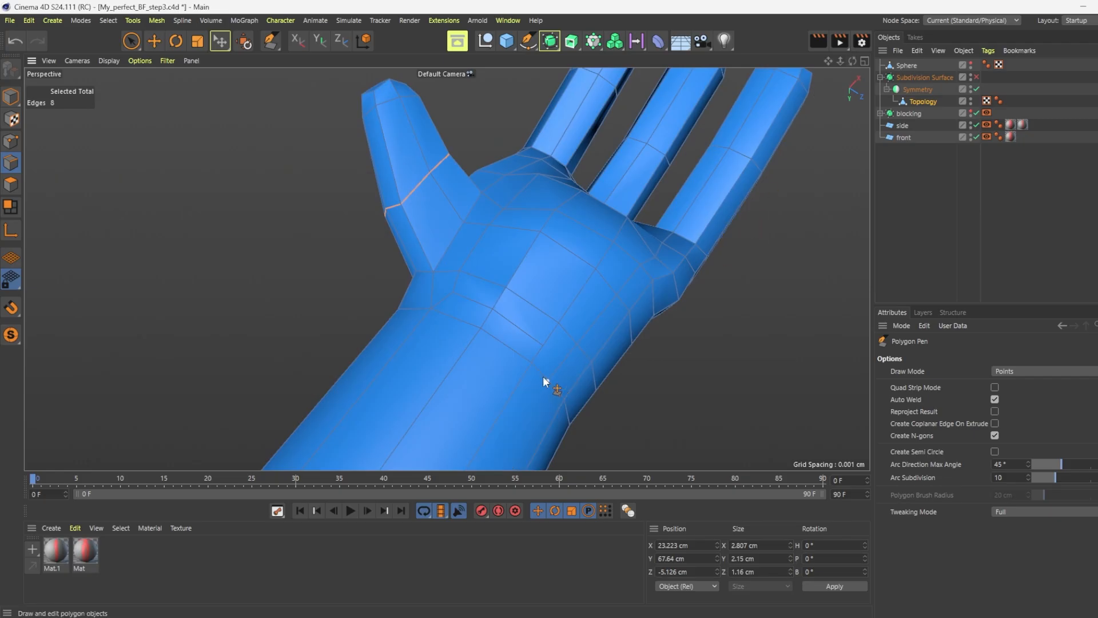
drag(530, 364, 544, 348)
scroll(459, 326, down, 2)
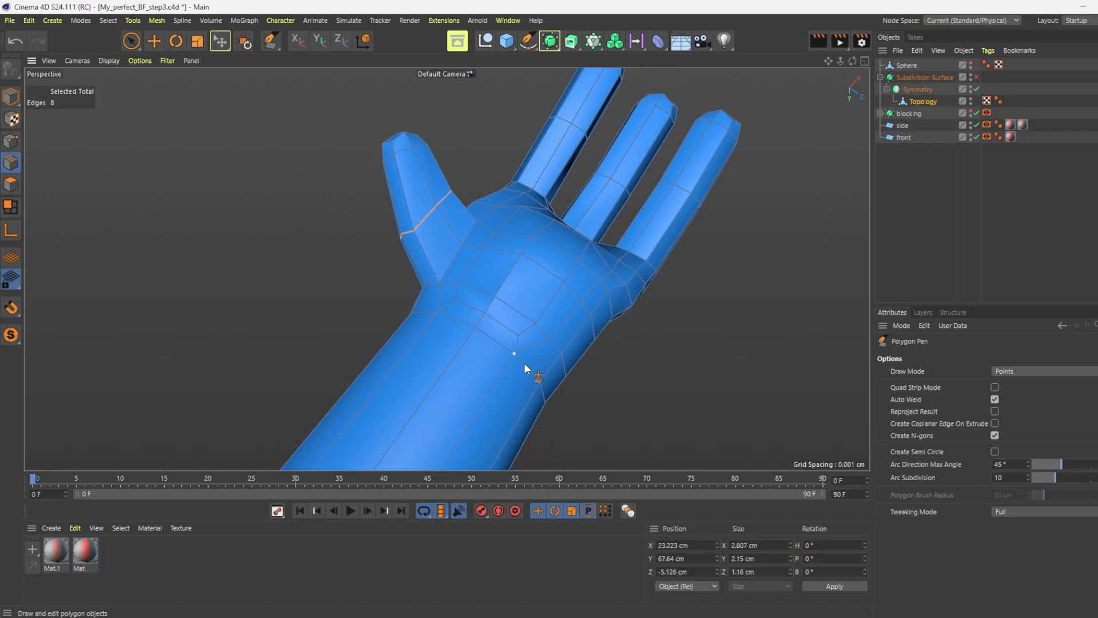
mouse_move(446, 268)
alt+mouse_down()
mouse_move(544, 274)
mouse_move(555, 311)
mouse_move(449, 271)
mouse_move(446, 258)
mouse_move(445, 276)
alt+mouse_up()
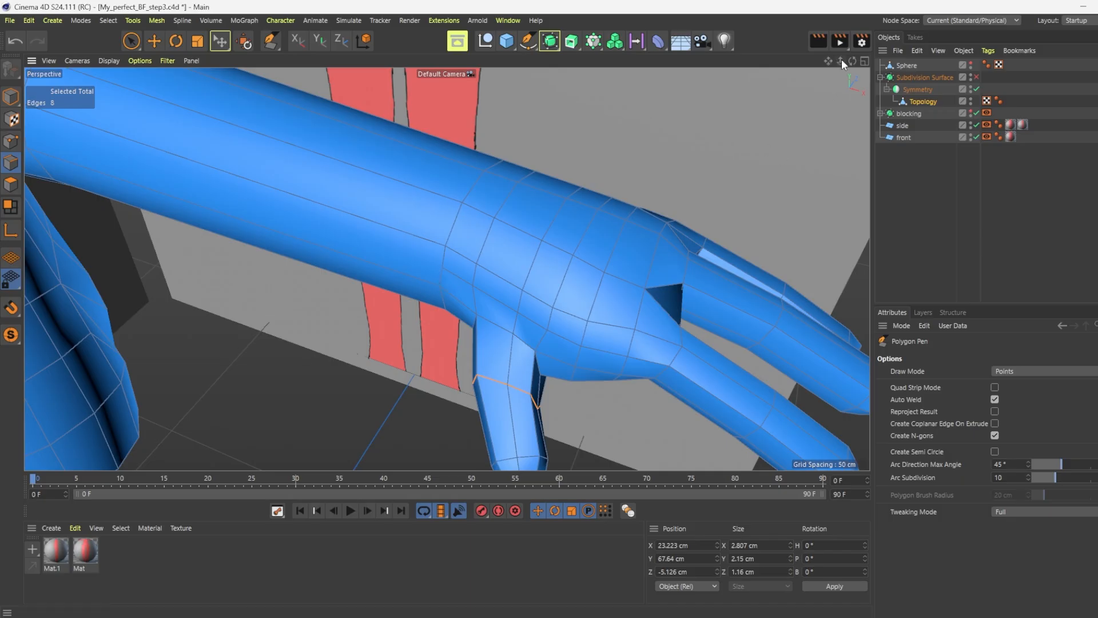
drag(855, 64, 777, 94)
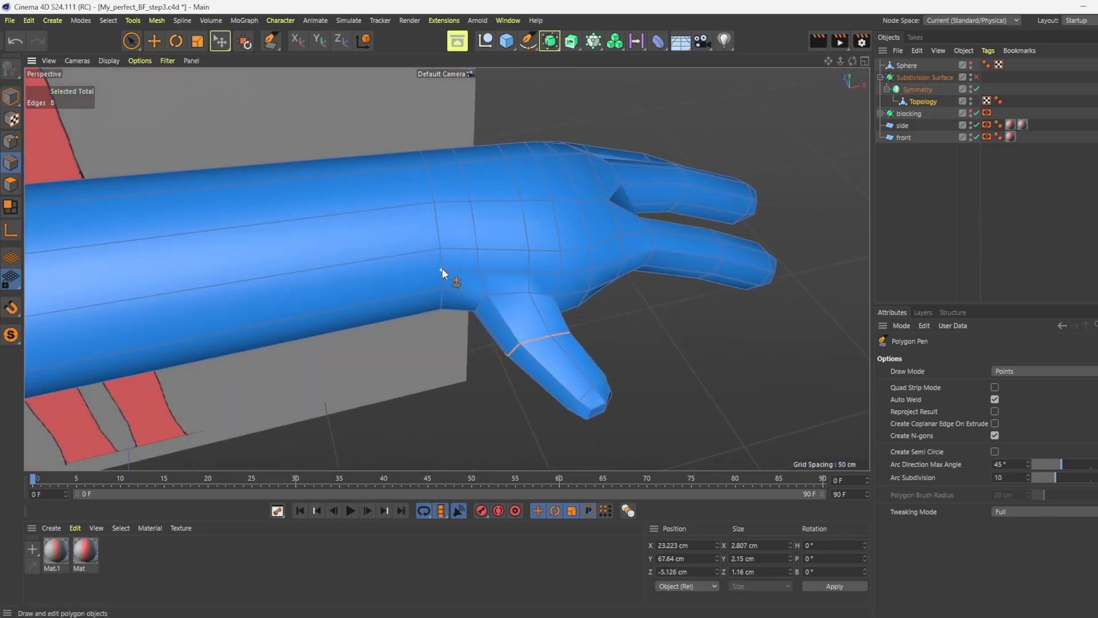
Cut a new edge across the wrist with Line Cut, starting beside the thumb base and crossing the neighbouring lengthwise edges
click(438, 249)
key(m)
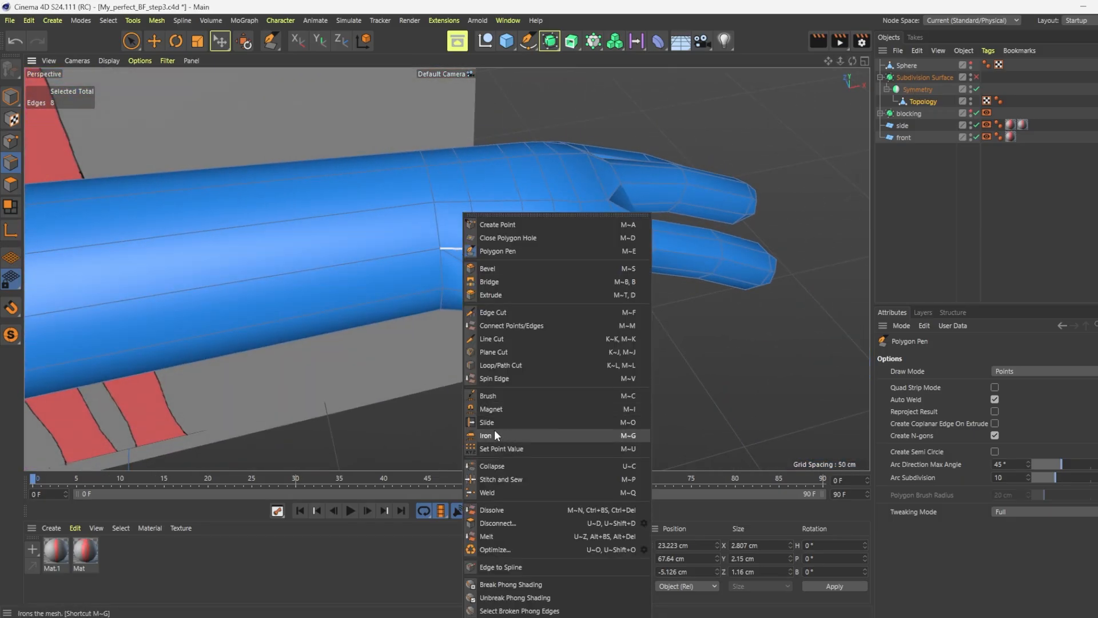
click(490, 339)
click(459, 248)
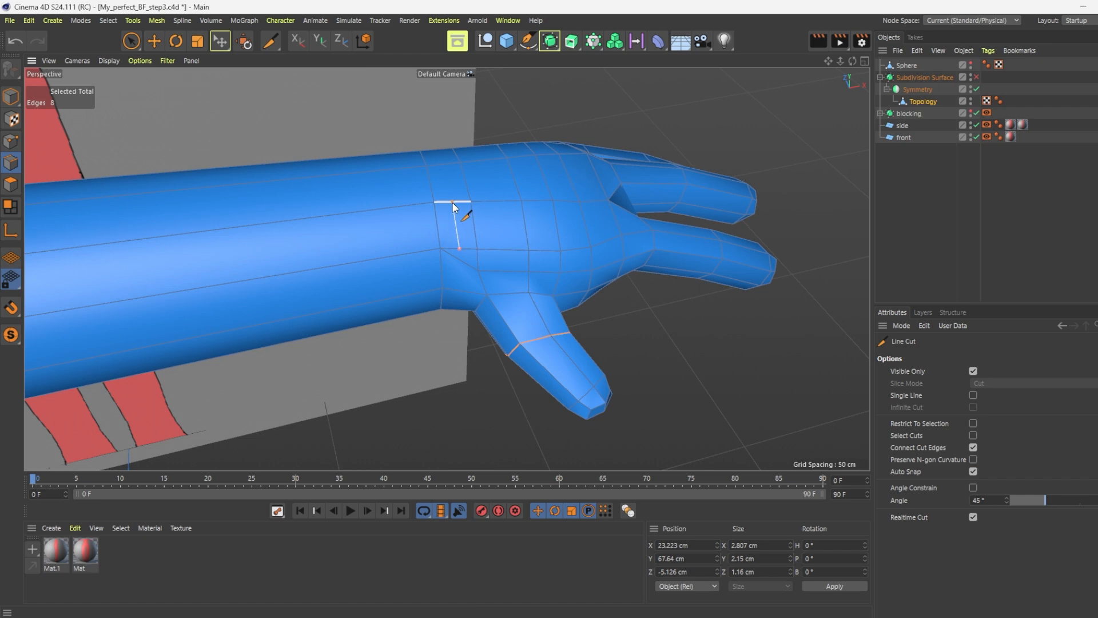
click(444, 165)
key(Escape)
Connect the open end of the wrist cut to the neighbouring lengthwise edge with Line Cut and nudge its corner point with Polygon Pen
mouse_move(446, 268)
alt+mouse_down()
mouse_move(549, 321)
mouse_move(526, 343)
mouse_move(446, 262)
alt+mouse_up()
key(m)
key(e)
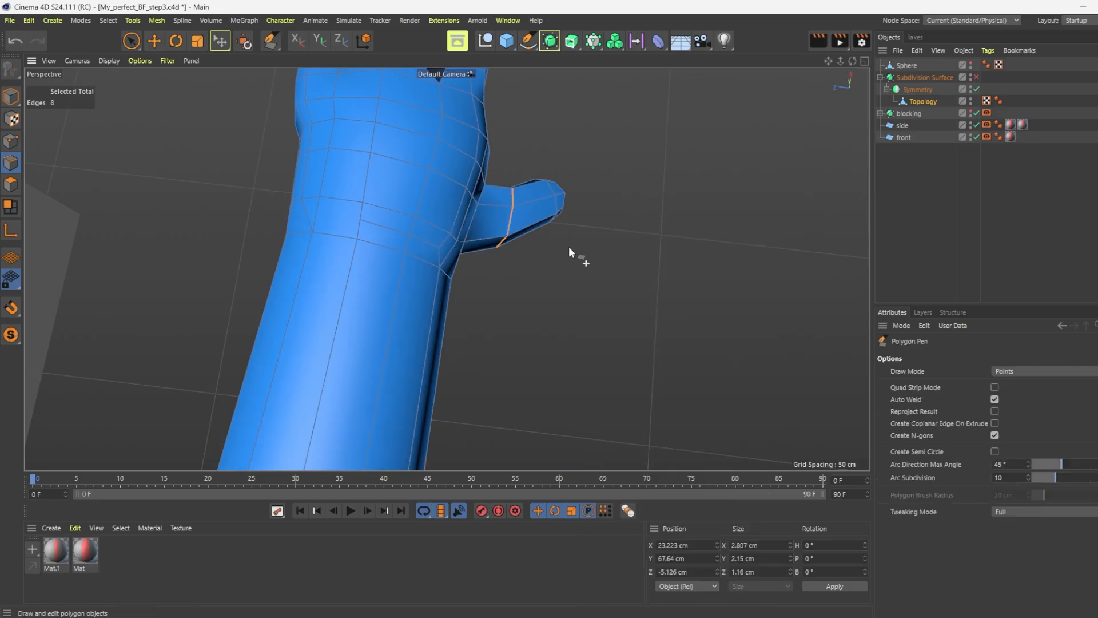
key(m)
key(k)
click(316, 213)
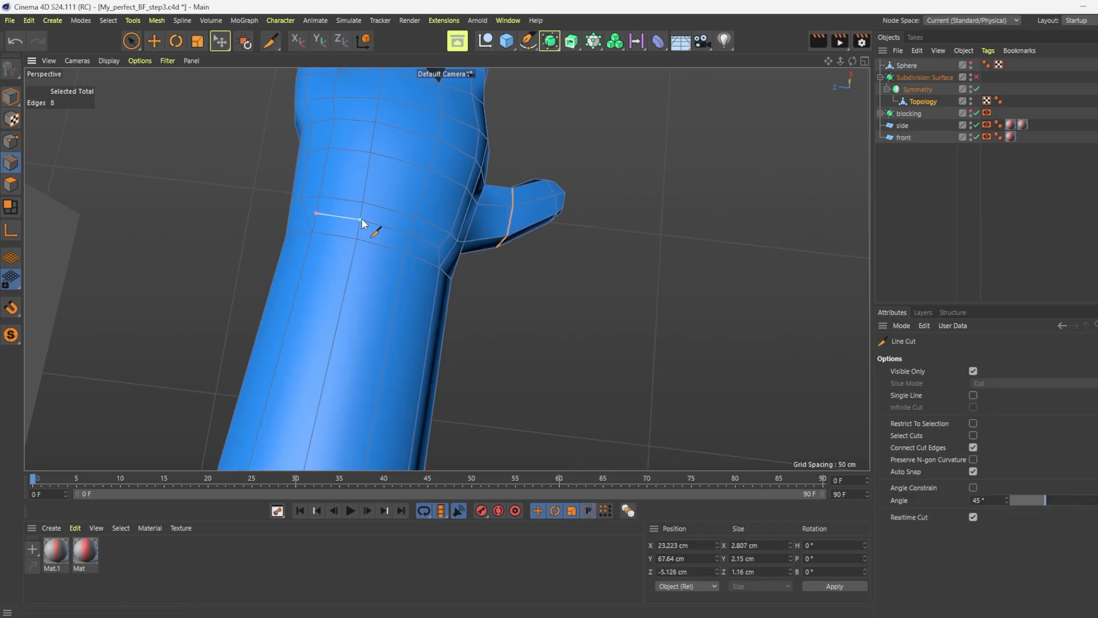
key(m)
key(e)
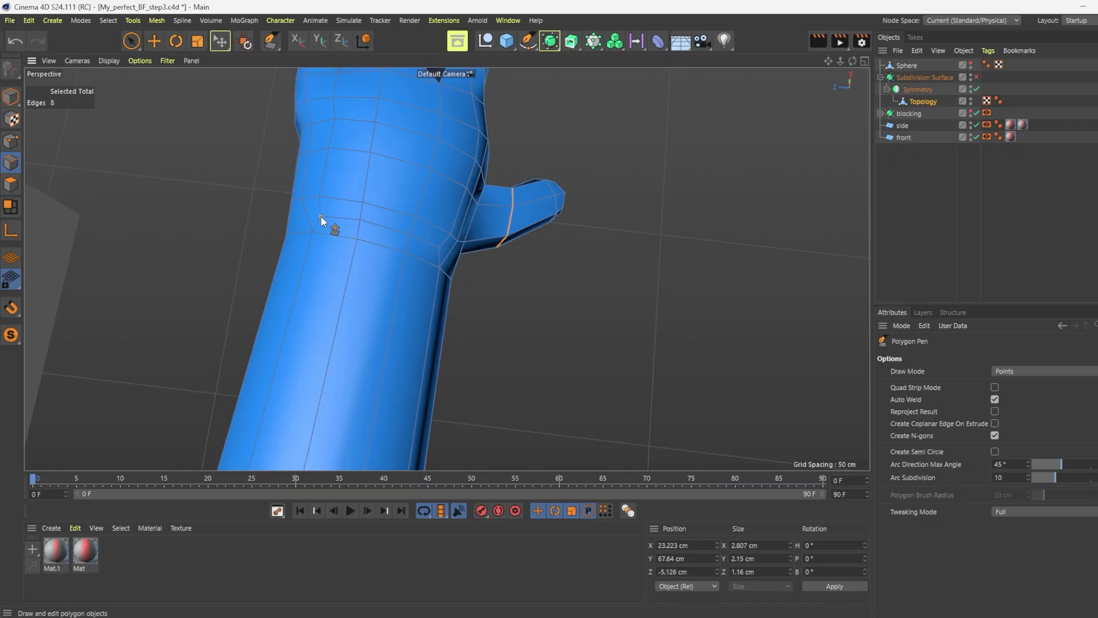
drag(320, 215, 323, 215)
scroll(459, 106, down, 2)
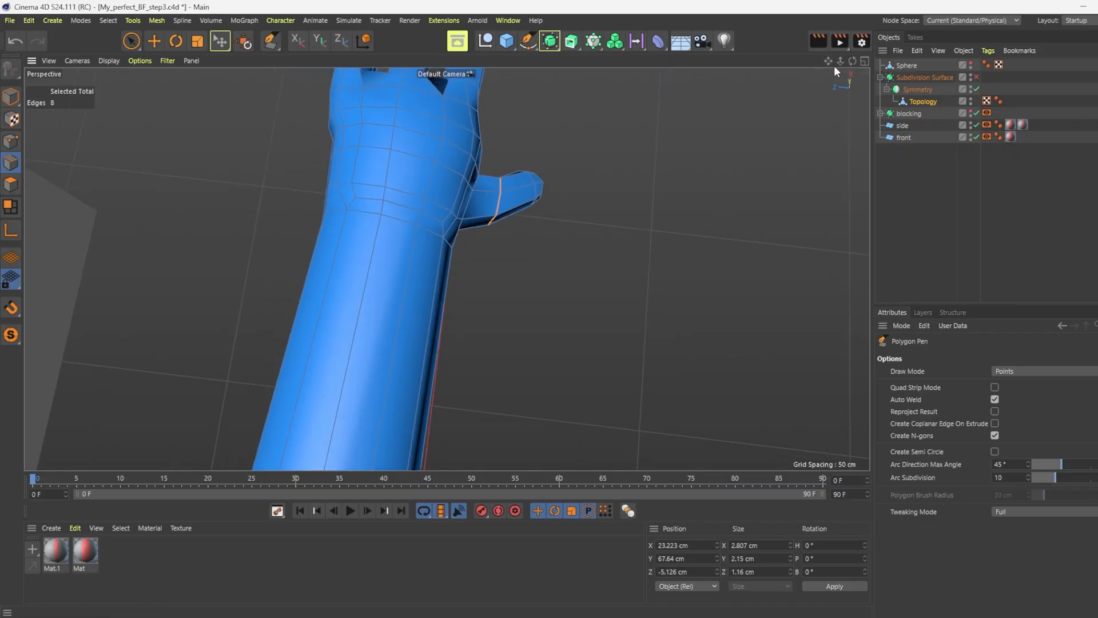
Check the wrist, hand and thumb topology from several angles and turn off the Subdivision Surface
drag(852, 61, 485, 239)
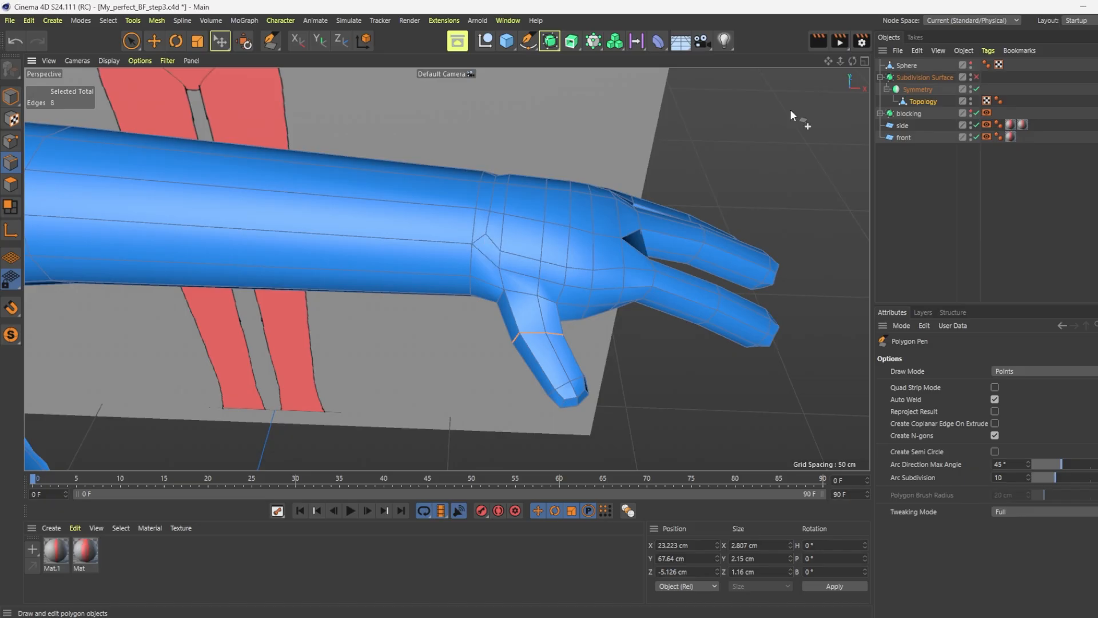
drag(852, 61, 444, 251)
alt+drag(296, 286, 589, 334)
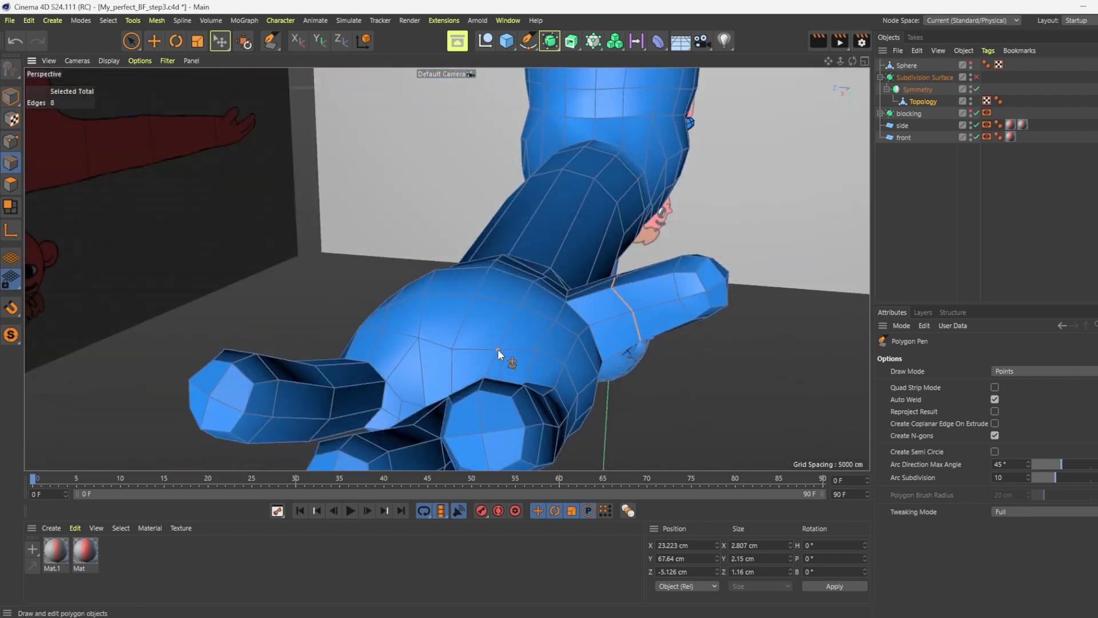
alt+drag(498, 349, 446, 264)
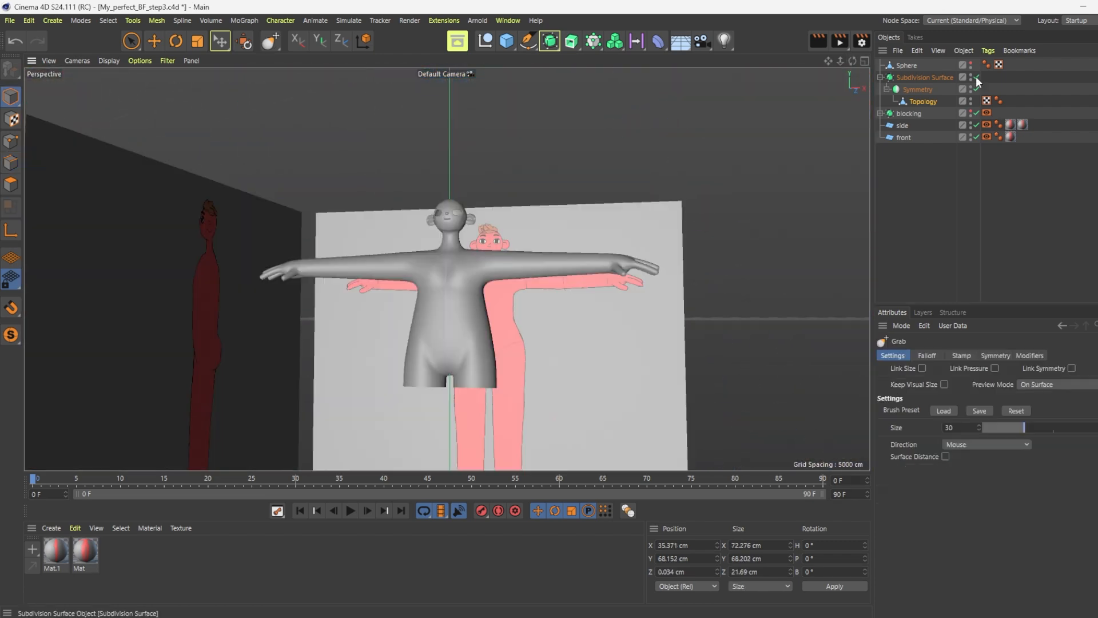
click(976, 77)
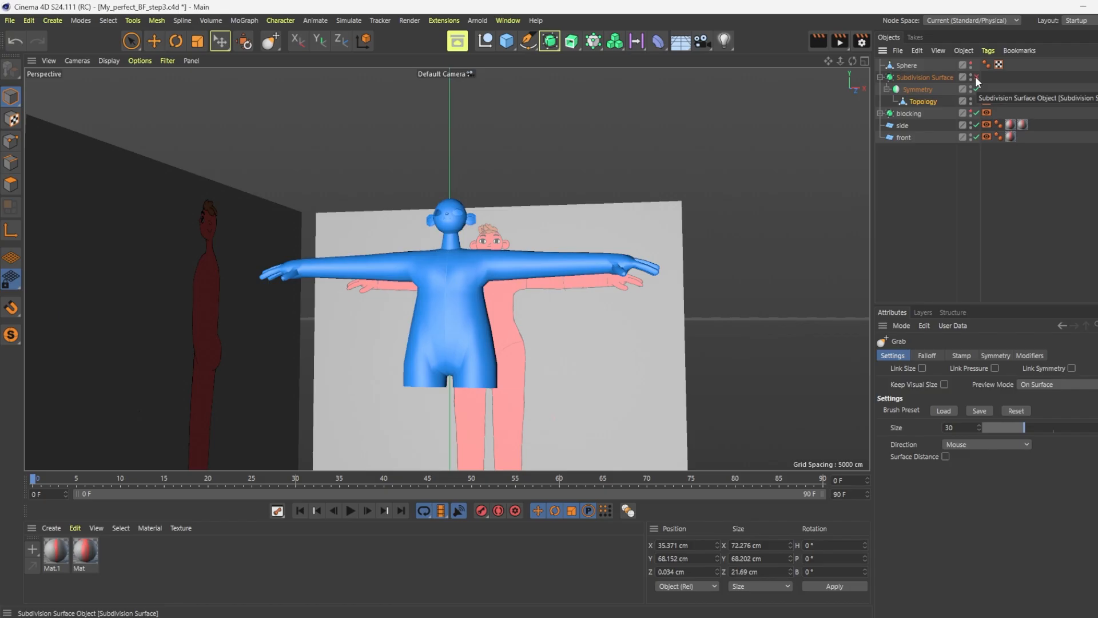
Select the Topology leg's open bottom edge loop and extrude it about 41 cm down to the knee, aligned with the side reference
click(924, 102)
click(12, 164)
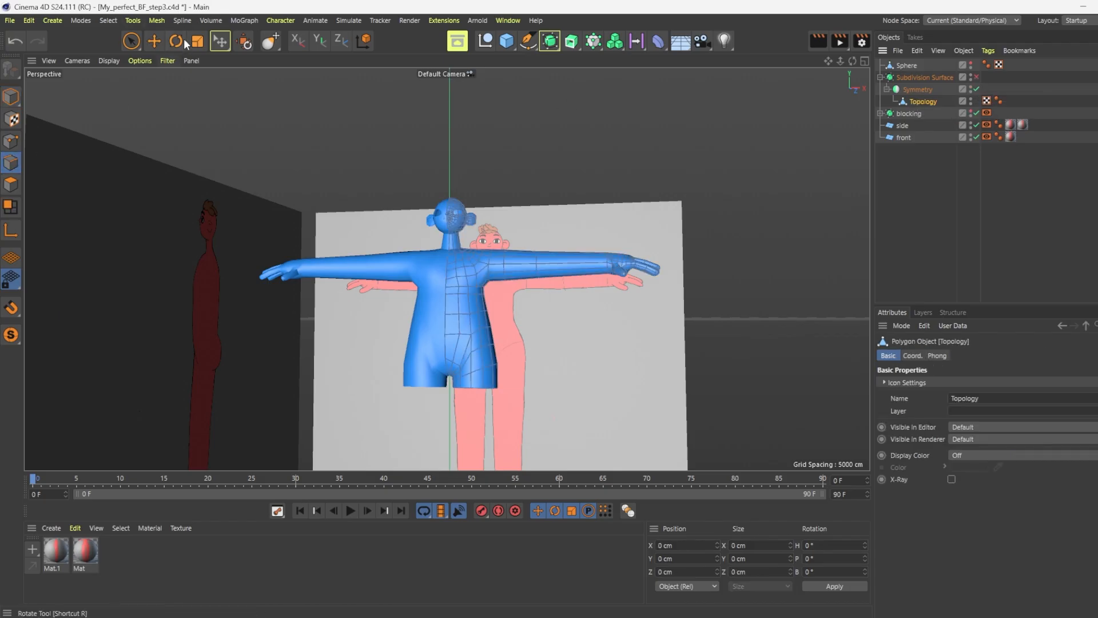
key(e)
double_click(480, 390)
scroll(524, 356, down, 3)
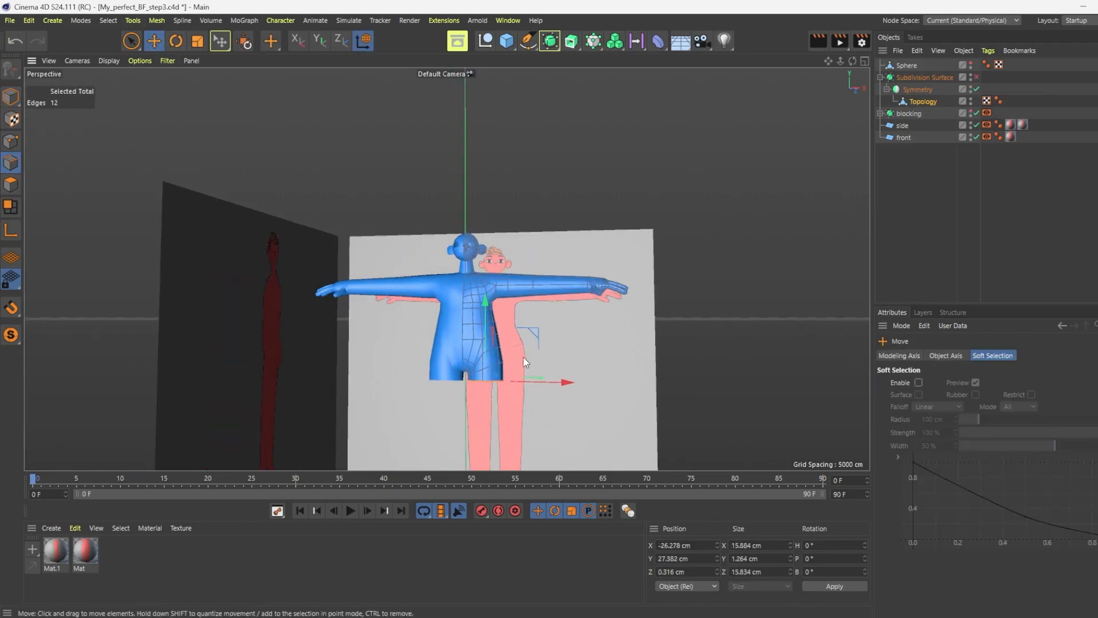
middle_click(752, 359)
middle_click(269, 394)
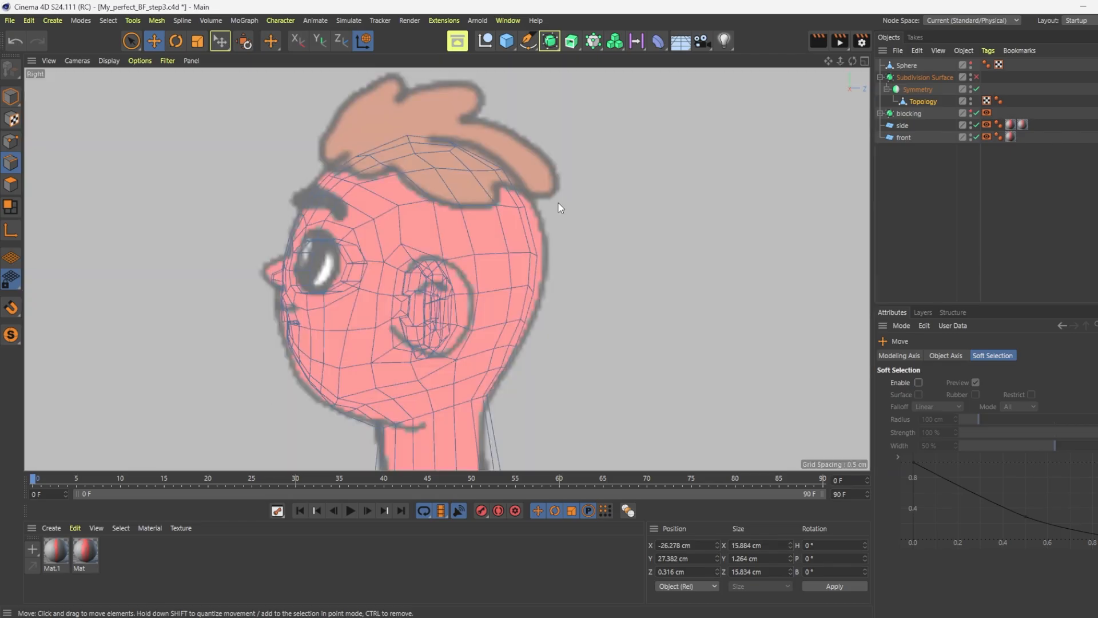
scroll(573, 167, down, 6)
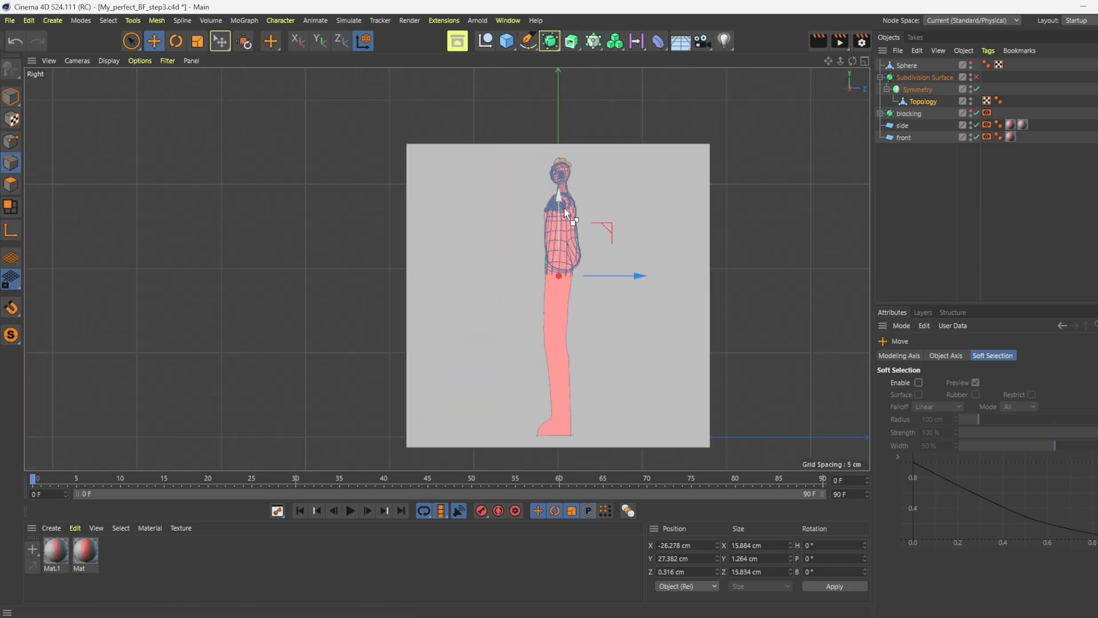
drag(564, 209, 555, 280)
drag(609, 349, 603, 349)
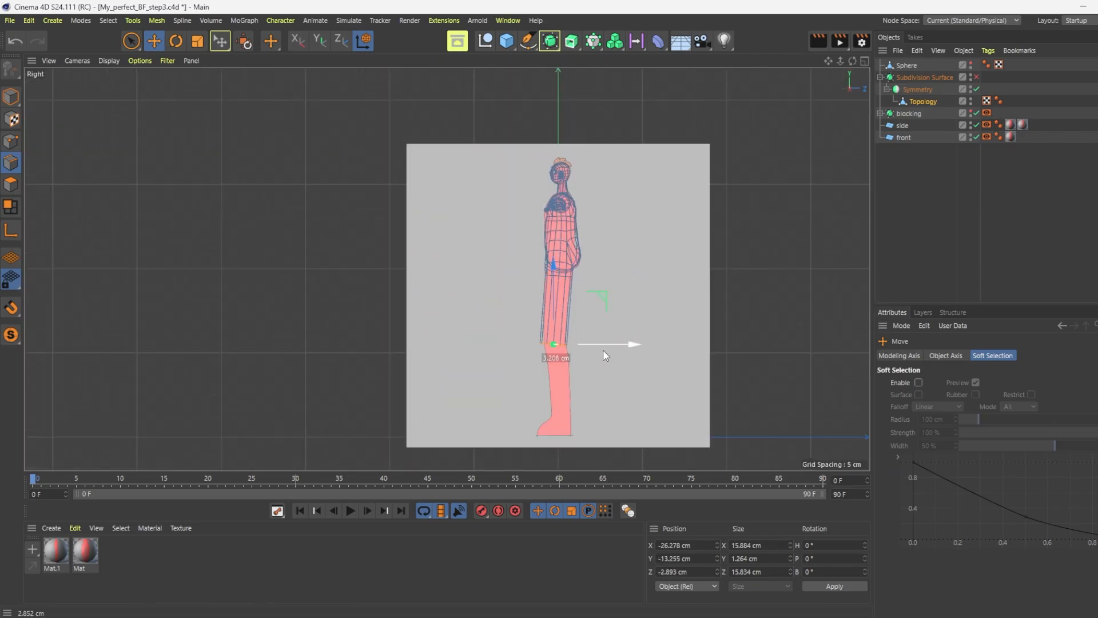
Scale the knee edge loop to about 14 cm wide and shift it horizontally to fit the side reference
key(t)
drag(622, 296, 640, 289)
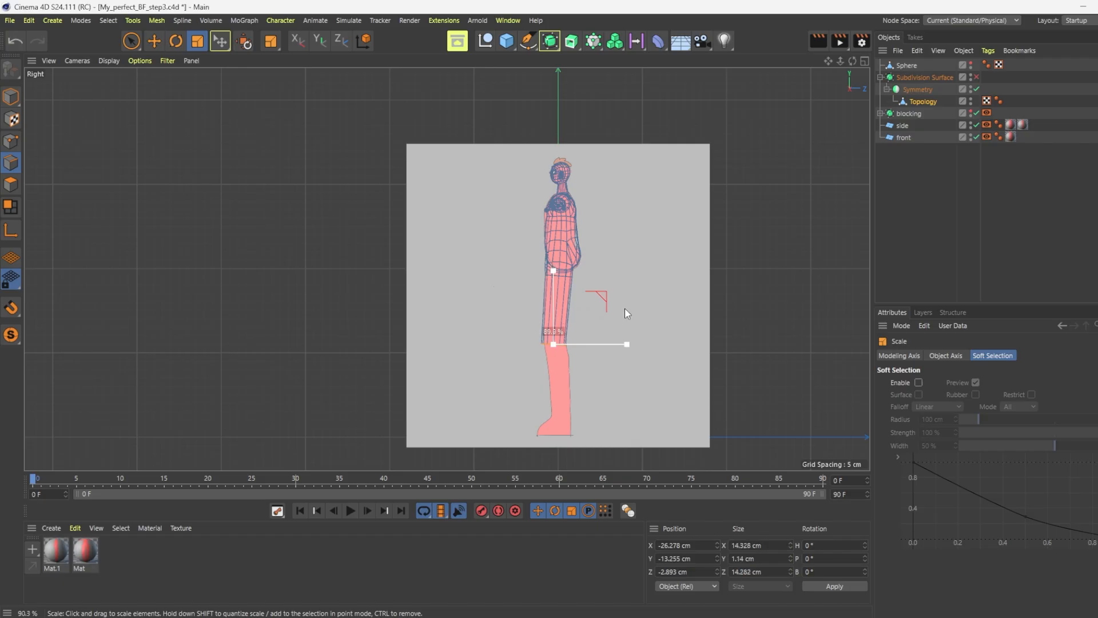
key(r)
key(e)
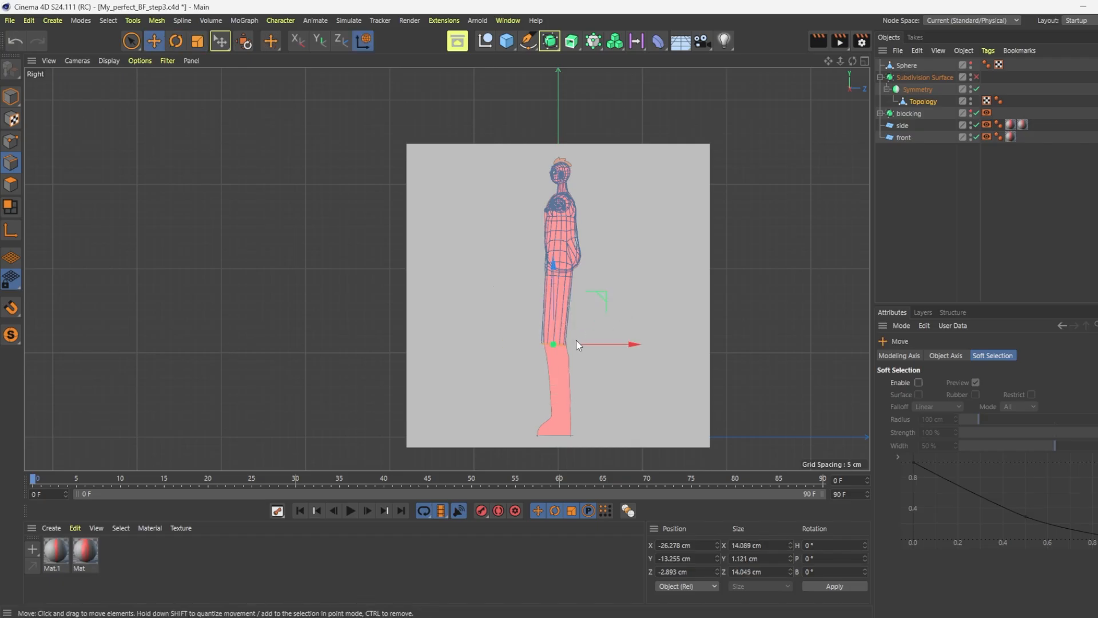
drag(575, 341, 581, 347)
Extrude the knee loop about 43 cm down to the ankle and shift the new loop horizontally to match the side reference
drag(559, 263, 550, 345)
drag(588, 417, 595, 419)
scroll(561, 427, up, 5)
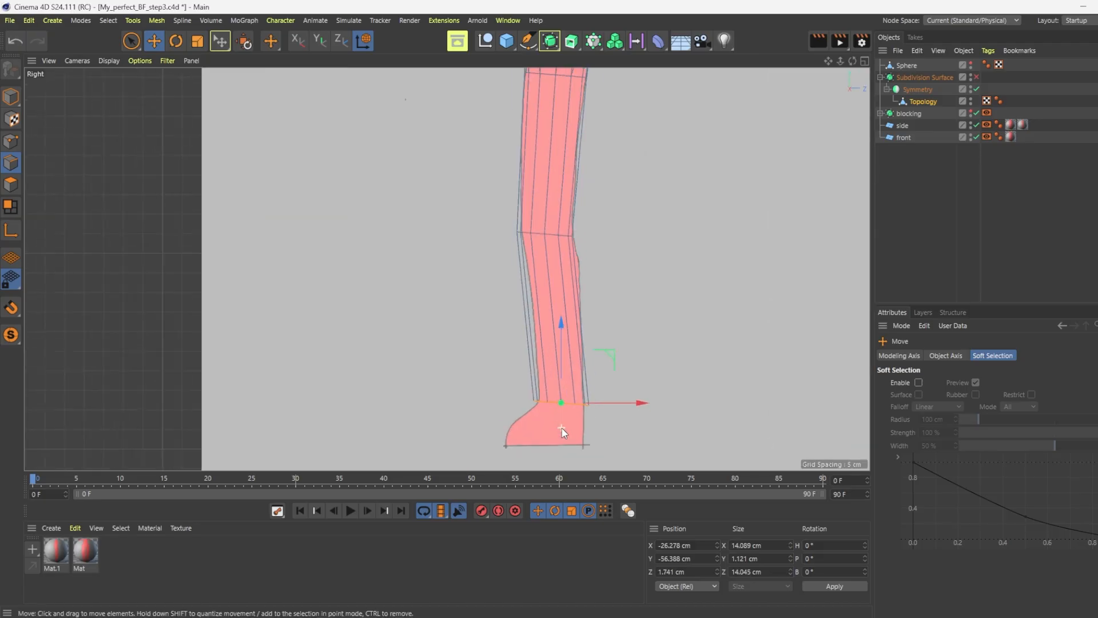
Flatten the ankle edge loop to 0 cm in height and scale it to about 11.8 cm wide
key(t)
drag(564, 311, 557, 367)
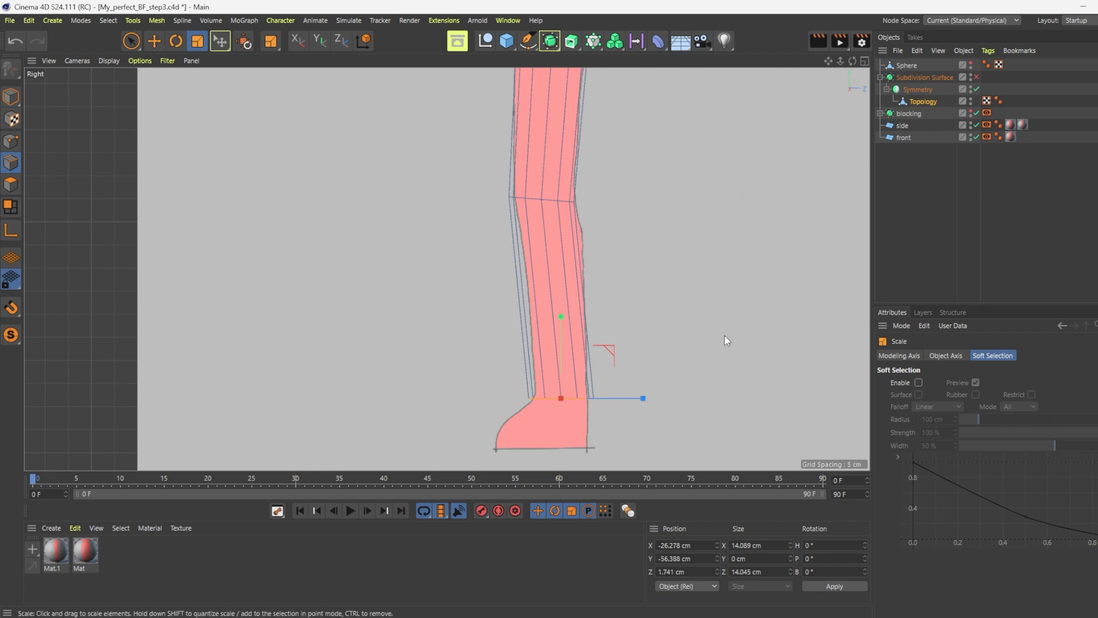
drag(724, 335, 686, 345)
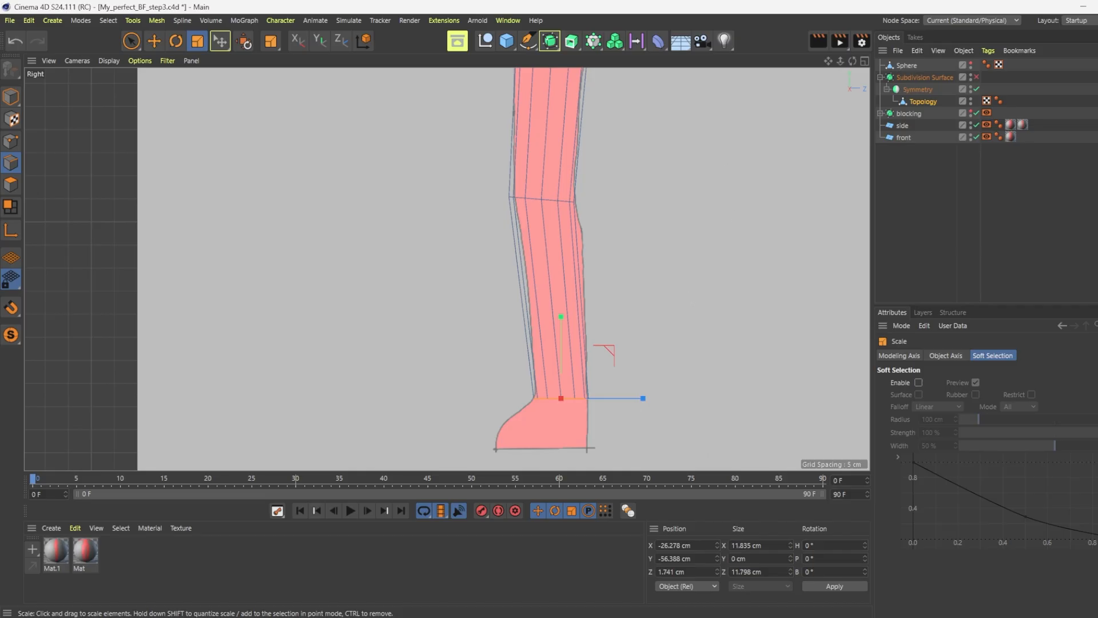
Select the knee edge loop and flatten it vertically until it is nearly level
double_click(546, 199)
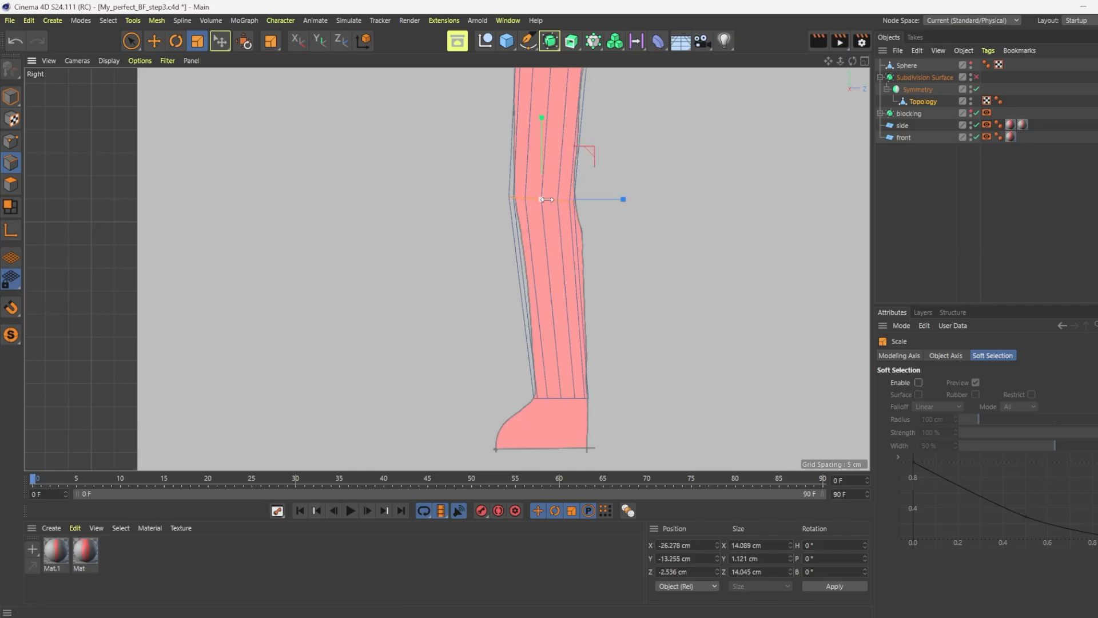
drag(541, 117, 540, 142)
drag(541, 198, 541, 199)
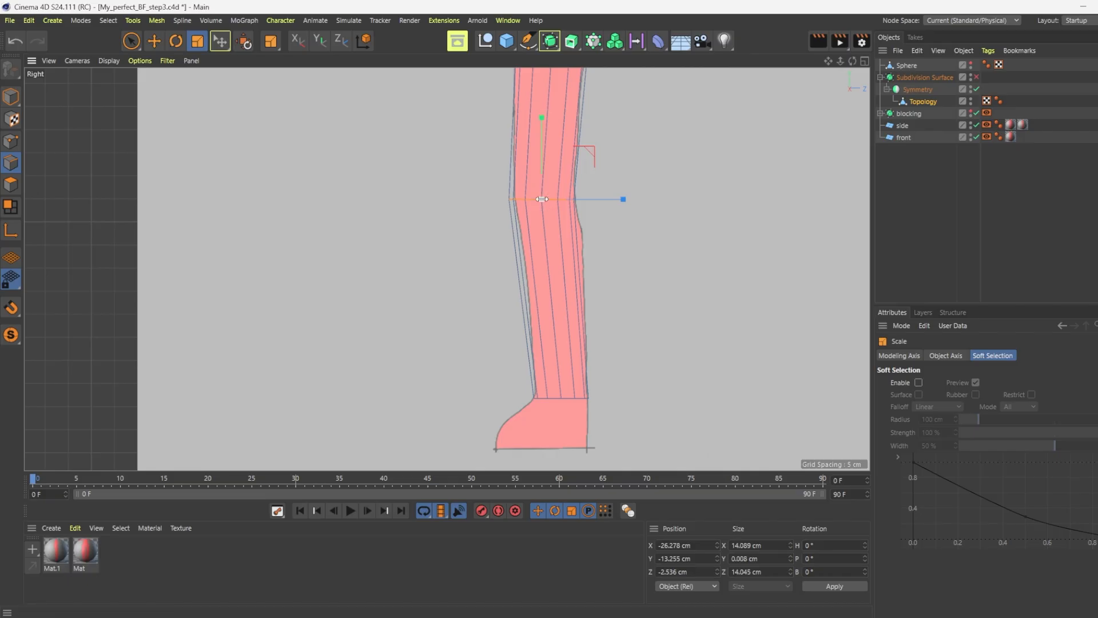
Select the ankle edge loop and extrude it about 10.8 cm straight down to the sole of the foot
double_click(557, 400)
key(e)
key(w)
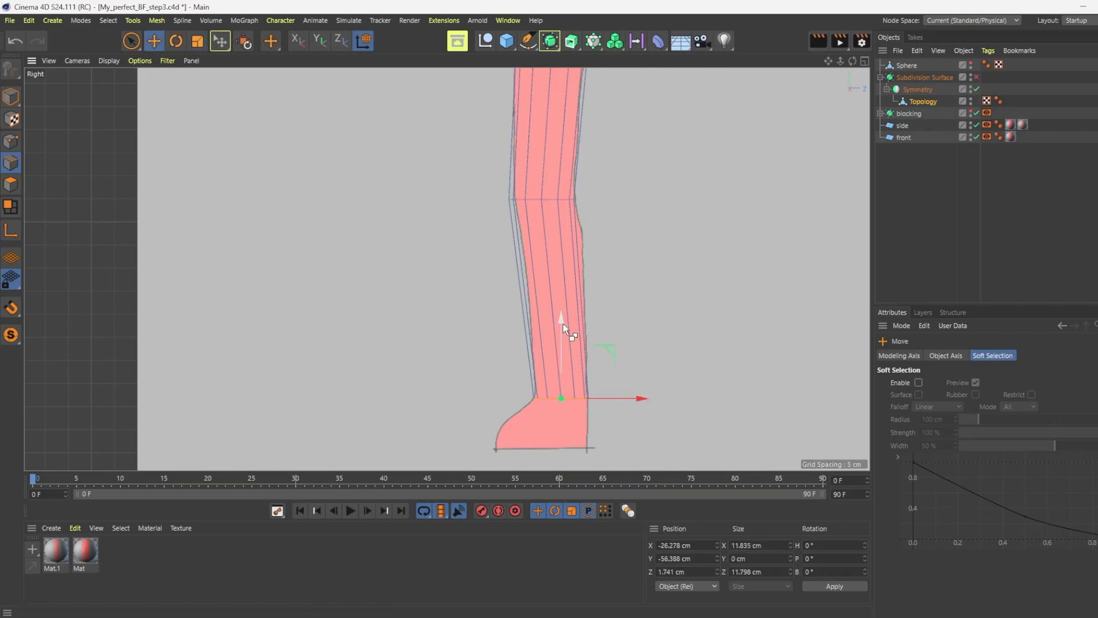
drag(563, 324, 558, 372)
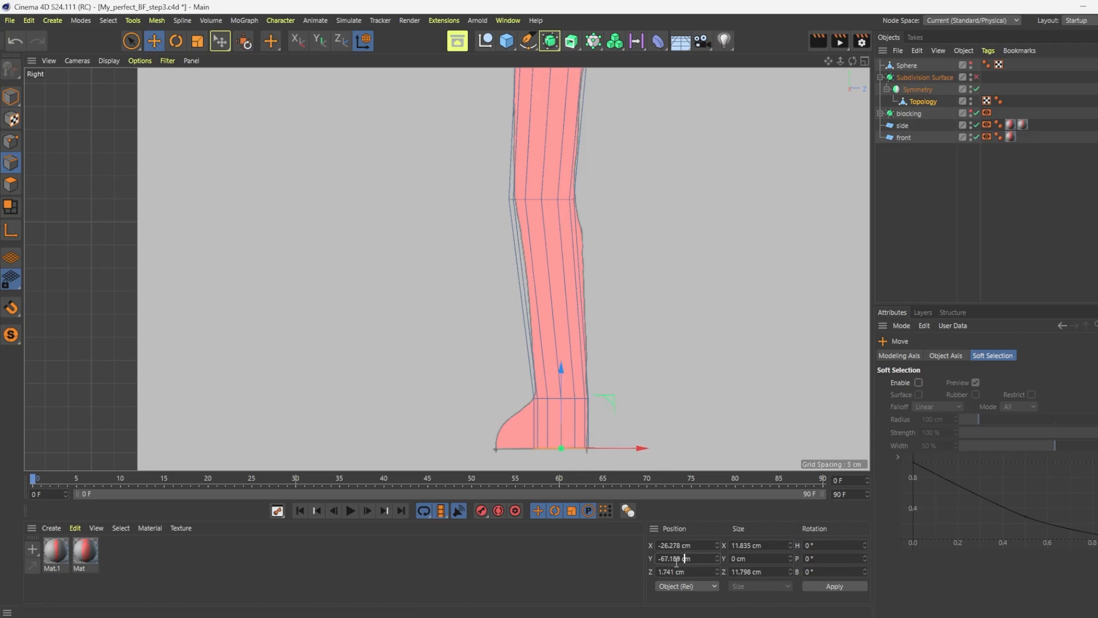
Try to set the sole edge loop's Z position to 0 cm, and undo the change
key(Tab)
text(0)
click(830, 584)
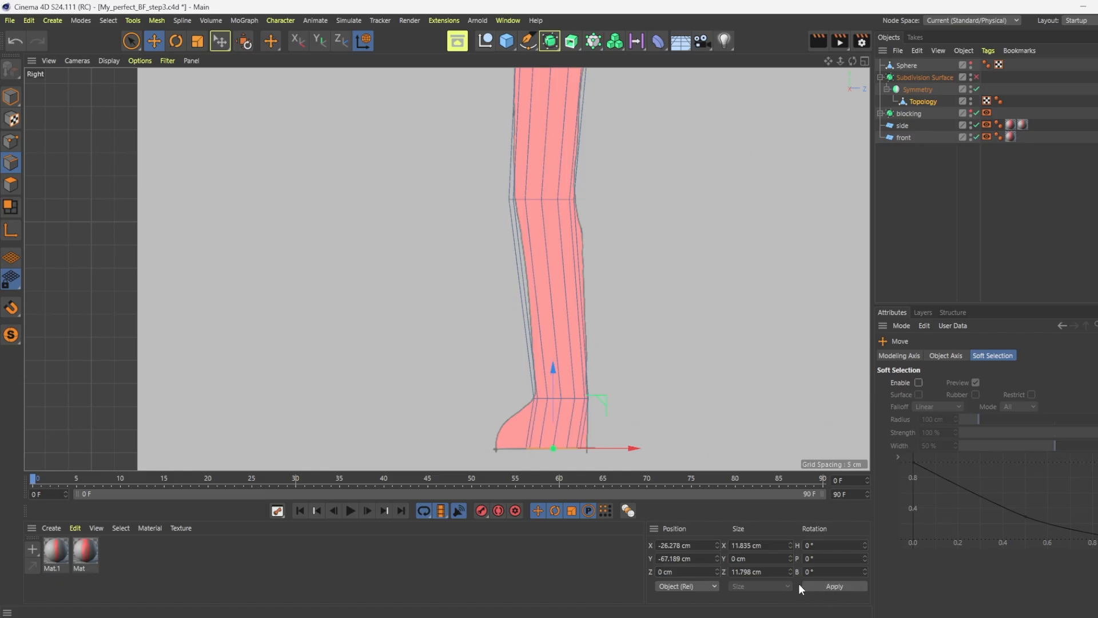
key(ctrl+z)
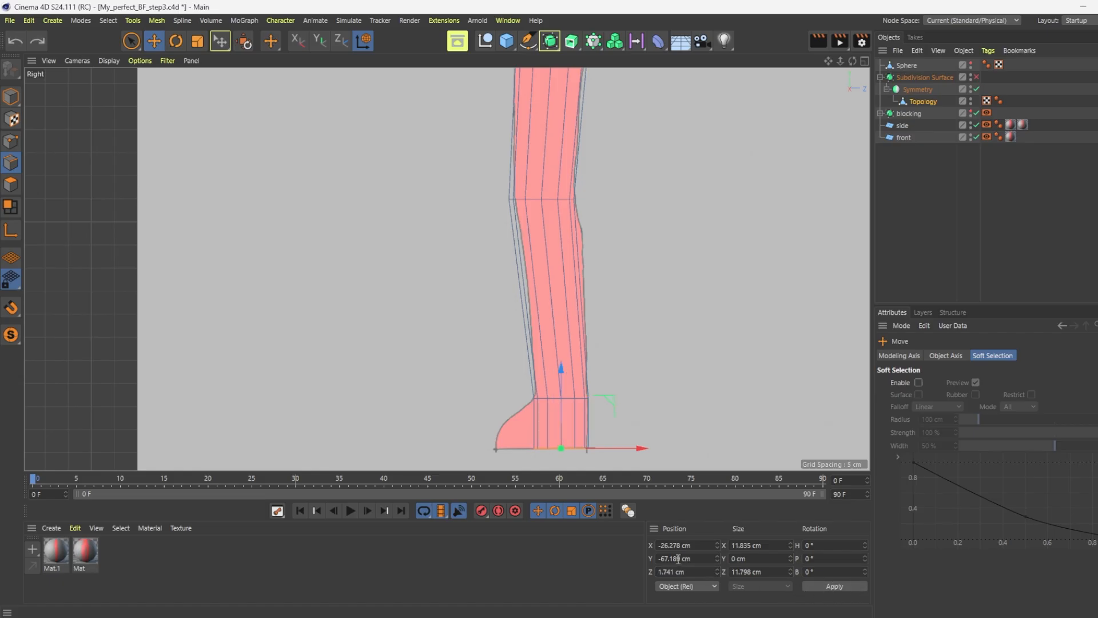
Try to set the sole edge loop's X position to 0 cm, and undo the change
click(677, 559)
click(684, 544)
text(0)
click(827, 587)
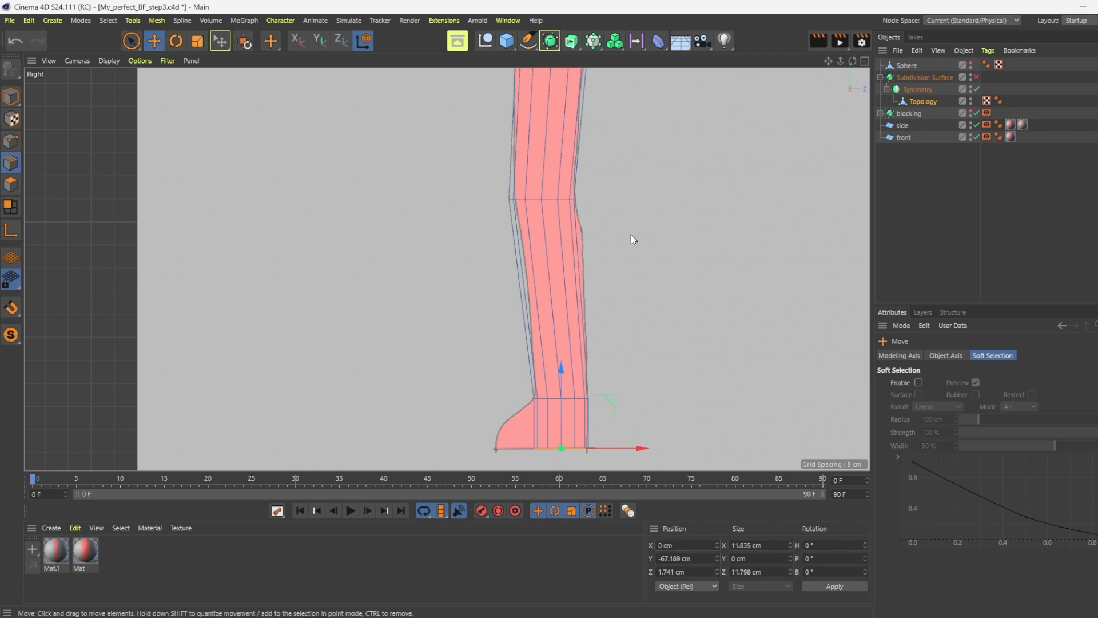
key(F1)
key(ctrl+z)
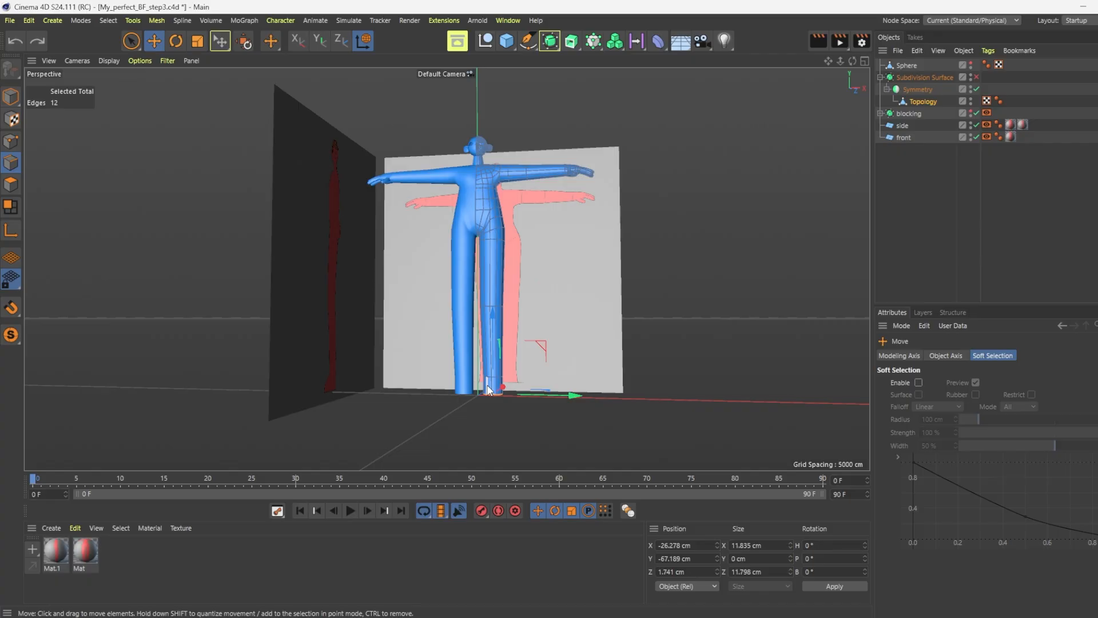
Raise the points at the front of the ankle loop with Polygon Pen to shape the top of the foot
scroll(488, 391, up, 3)
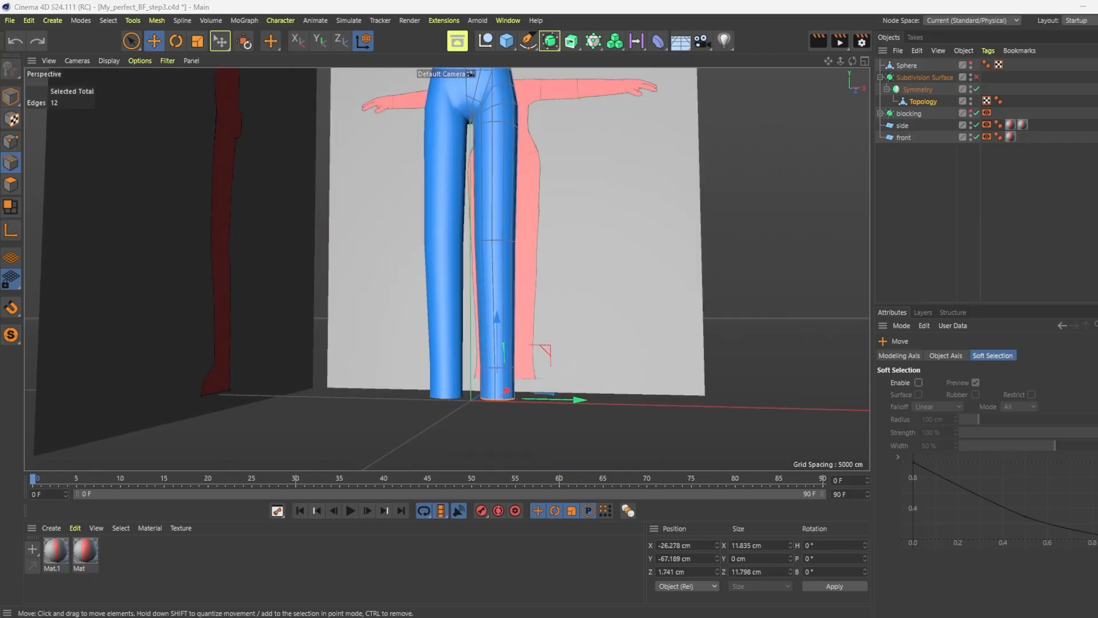
scroll(470, 374, up, 3)
right_click(471, 374)
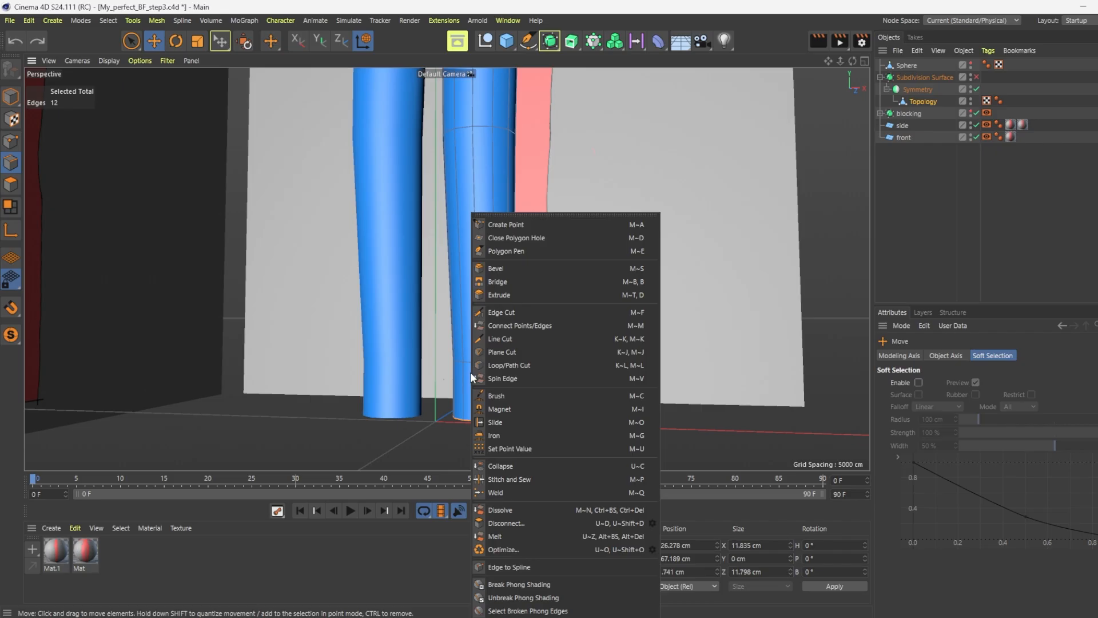
click(505, 251)
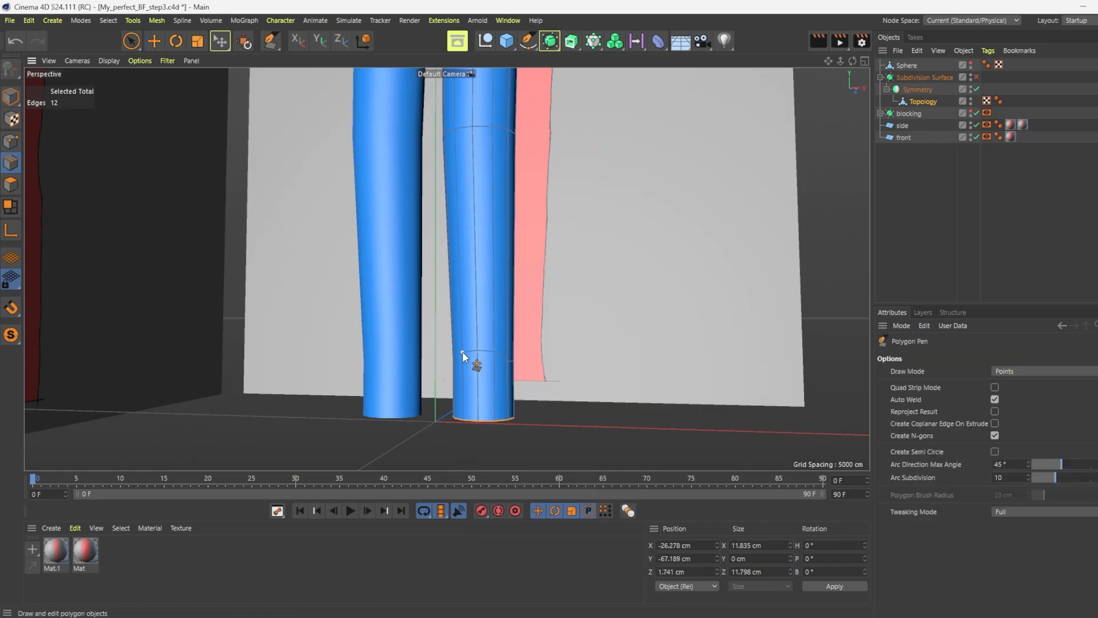
Select the four polygons at the front of the foot section below the ankle and extrude them about 9.7 cm forward
drag(853, 64, 826, 65)
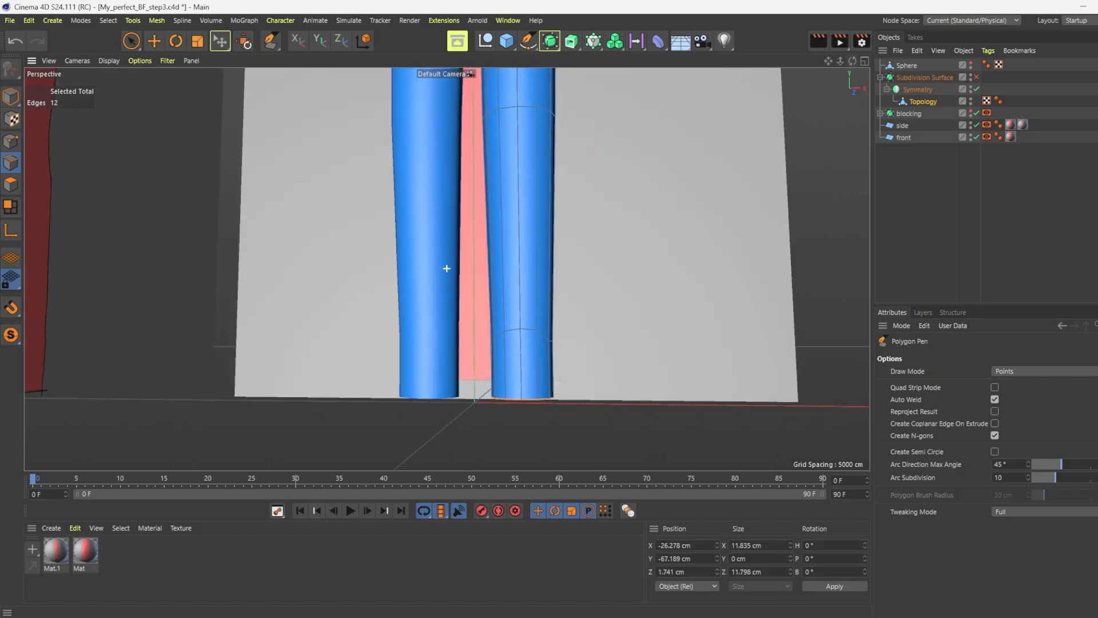
key(e)
key(Return)
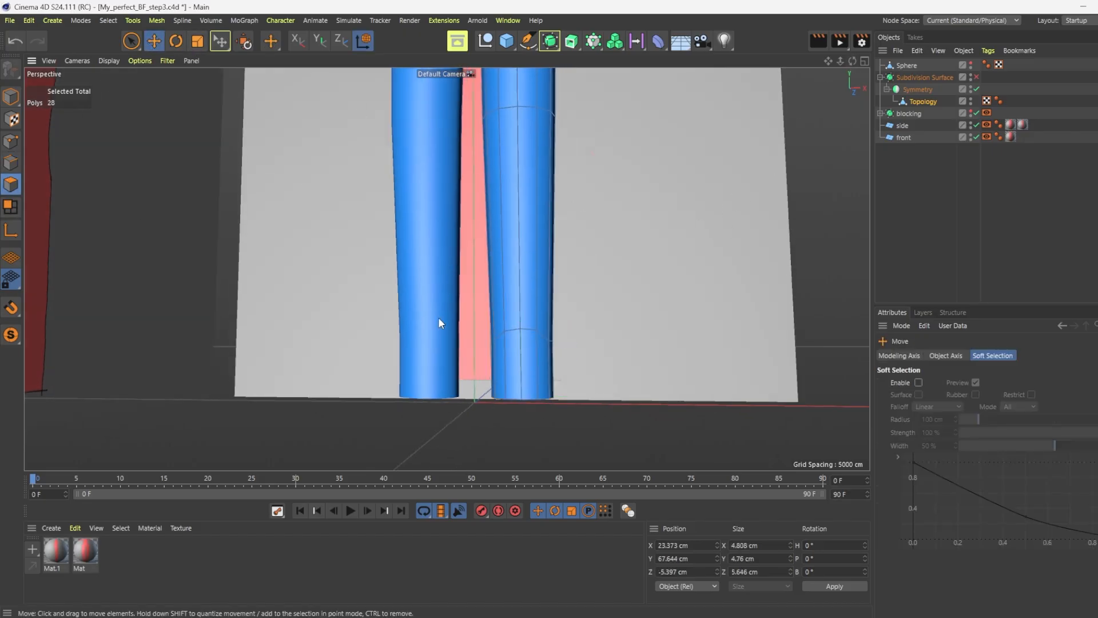
click(501, 349)
shift+click(540, 345)
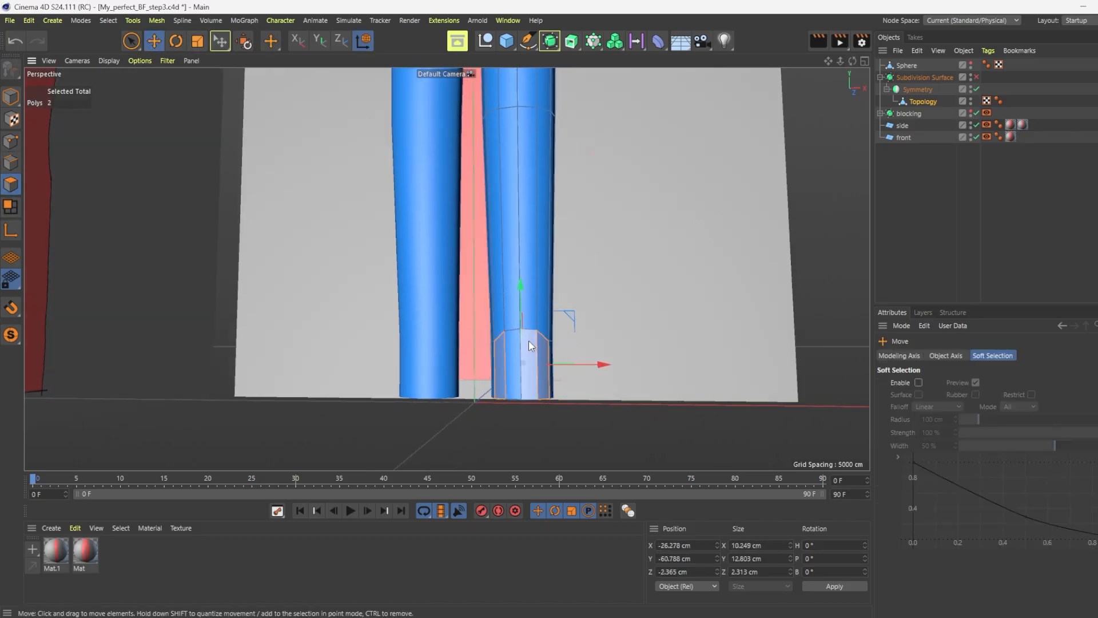
shift+click(529, 344)
shift+click(514, 346)
drag(853, 62, 777, 64)
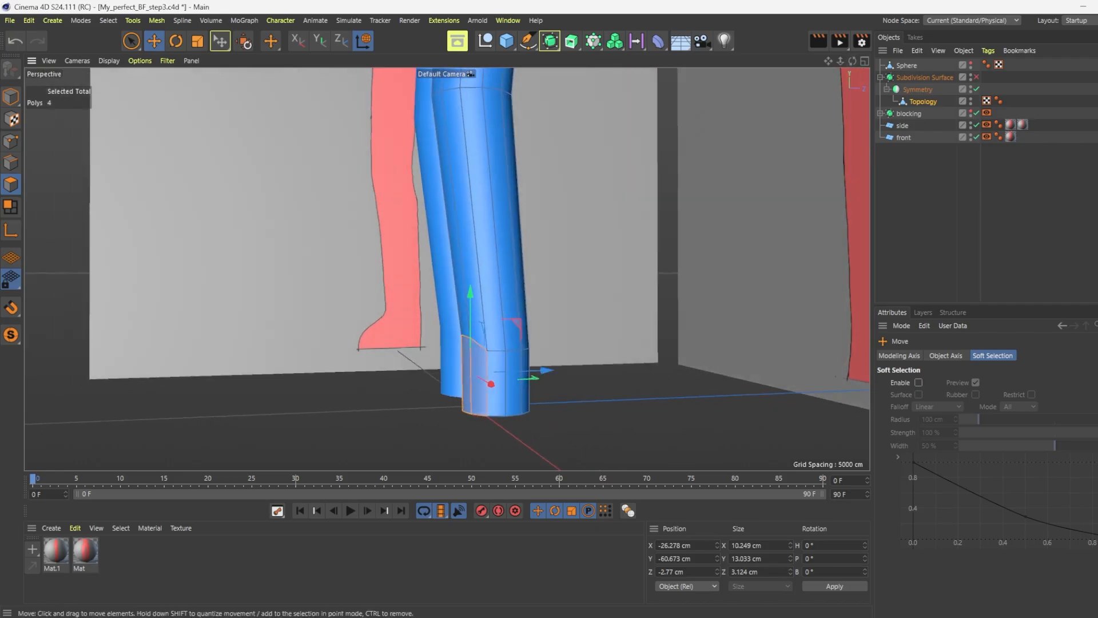
ctrl+drag(523, 374, 472, 375)
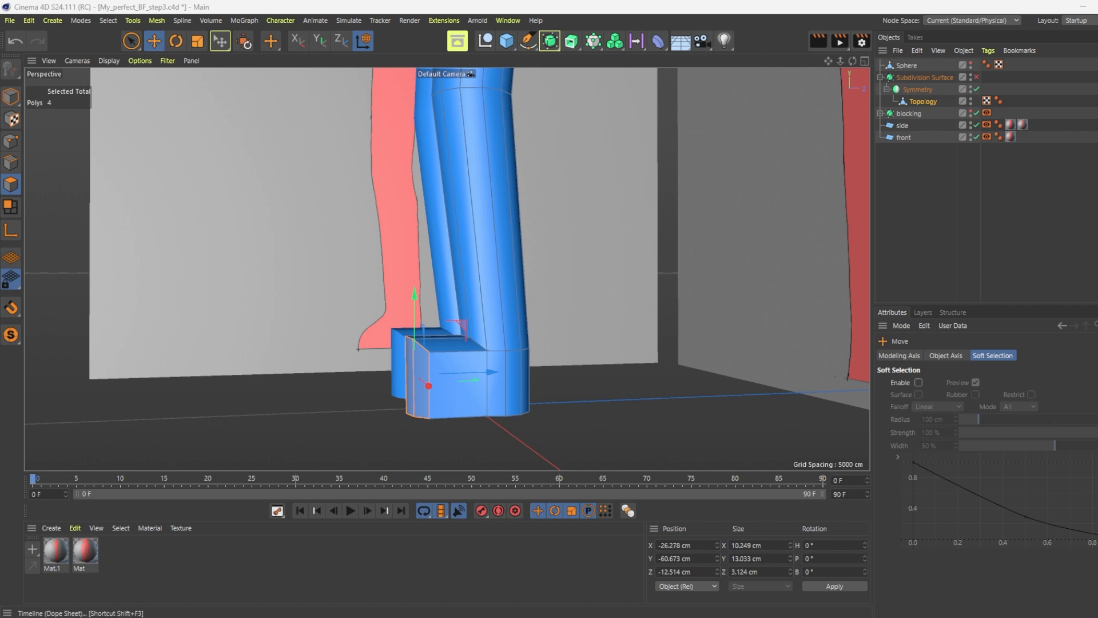
Reshape the extruded front of the foot with Polygon Pen, lowering its upper points into an instep slope that follows the side reference
click(684, 329)
middle_click(684, 330)
middle_click(324, 373)
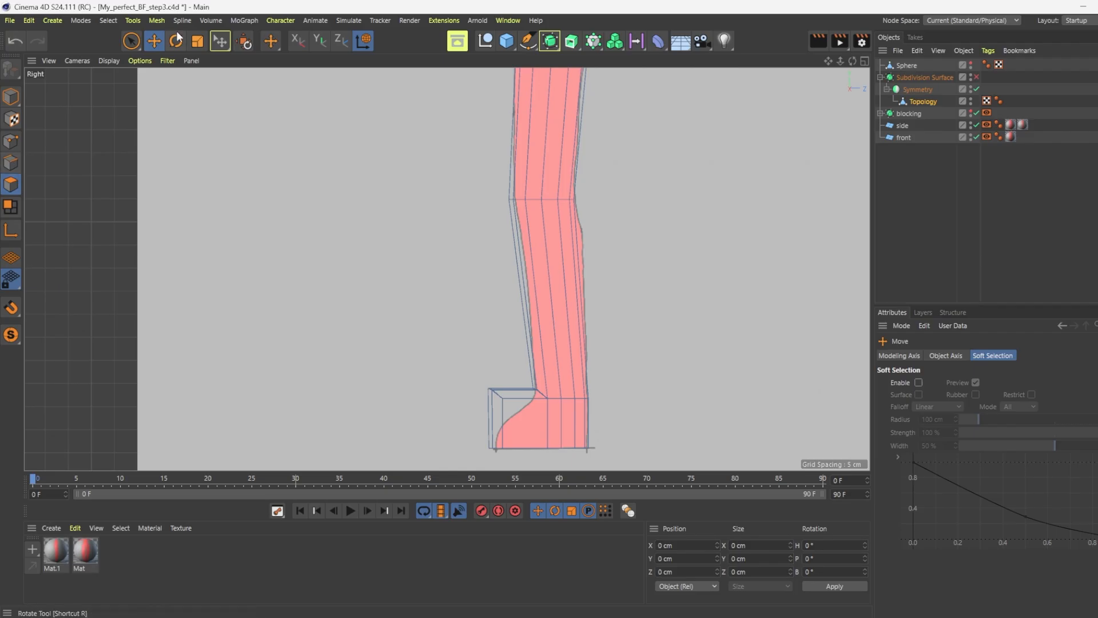
right_click(258, 147)
click(343, 110)
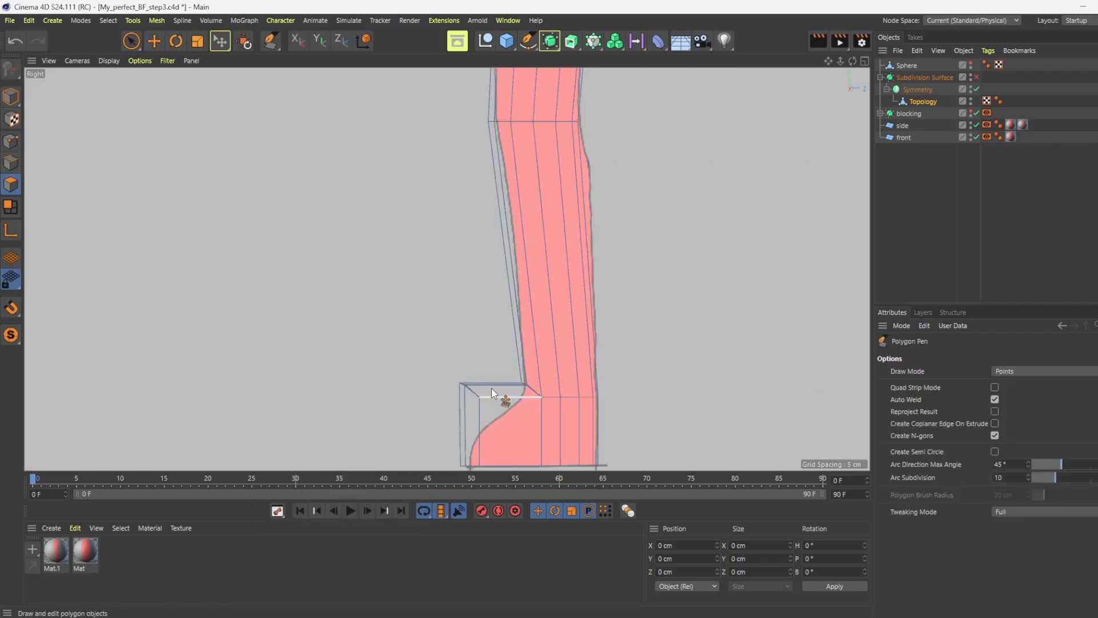
key(F1)
drag(517, 341, 542, 375)
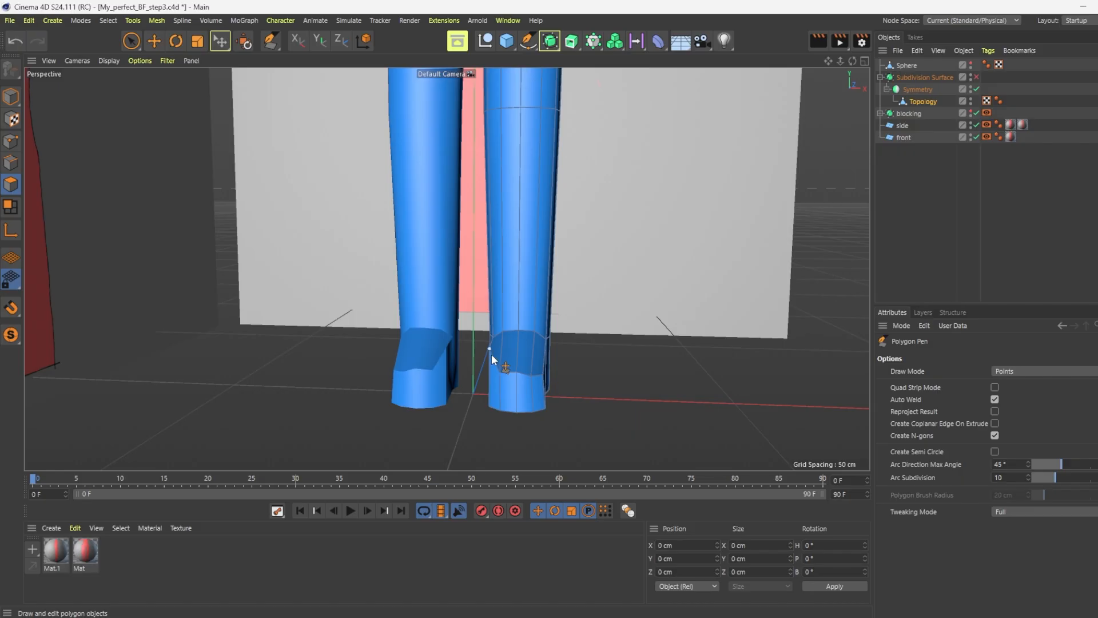
drag(490, 349, 423, 275)
middle_click(286, 241)
drag(226, 191, 235, 164)
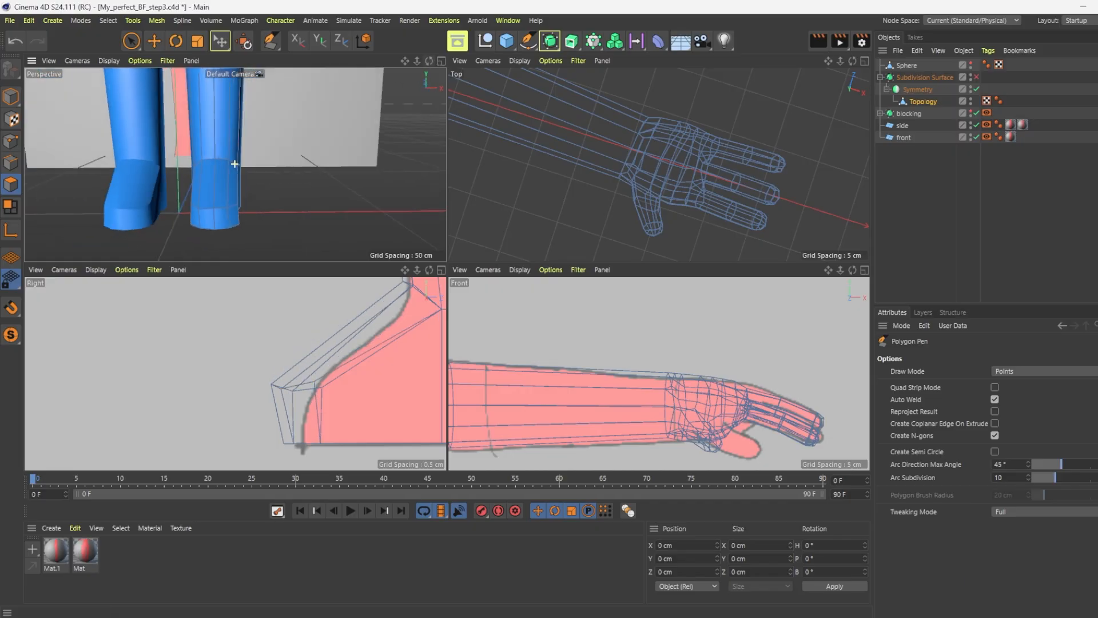
mouse_move(431, 60)
mouse_down()
mouse_move(303, 57)
mouse_move(431, 60)
mouse_up()
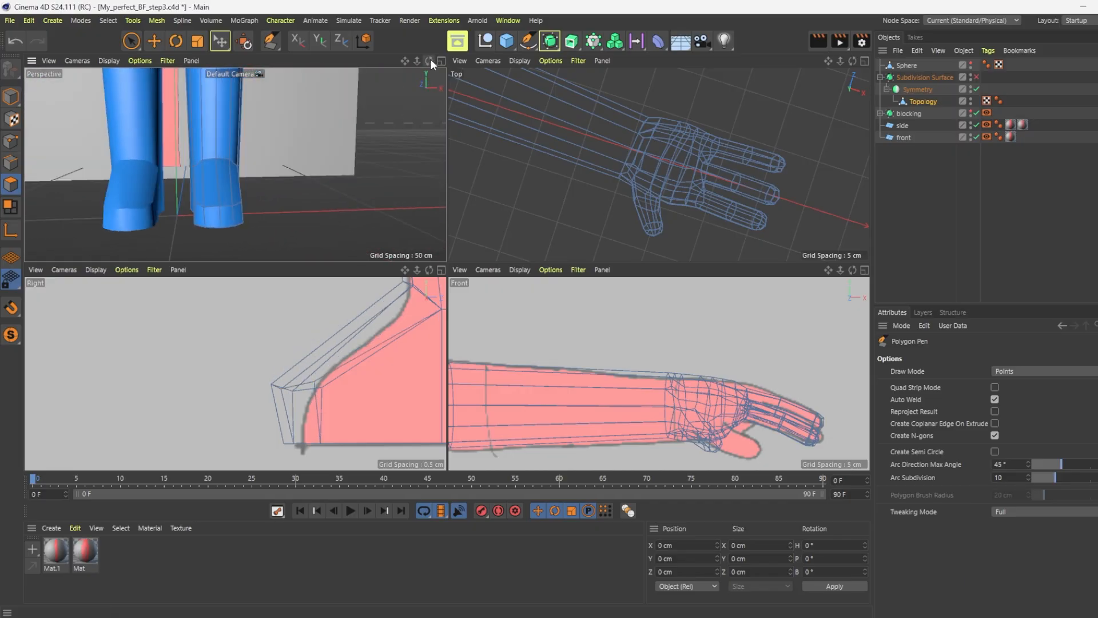
Delete the polygons on the underside of the extruded foot and hide the grid in the perspective view
middle_click(267, 176)
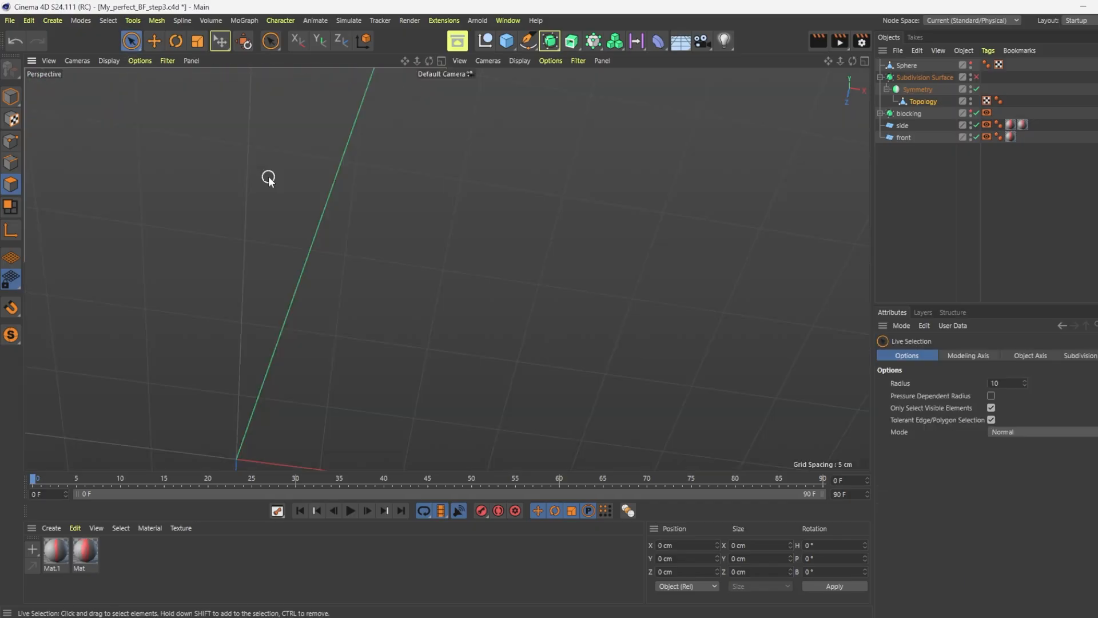
drag(342, 342, 452, 372)
key(Delete)
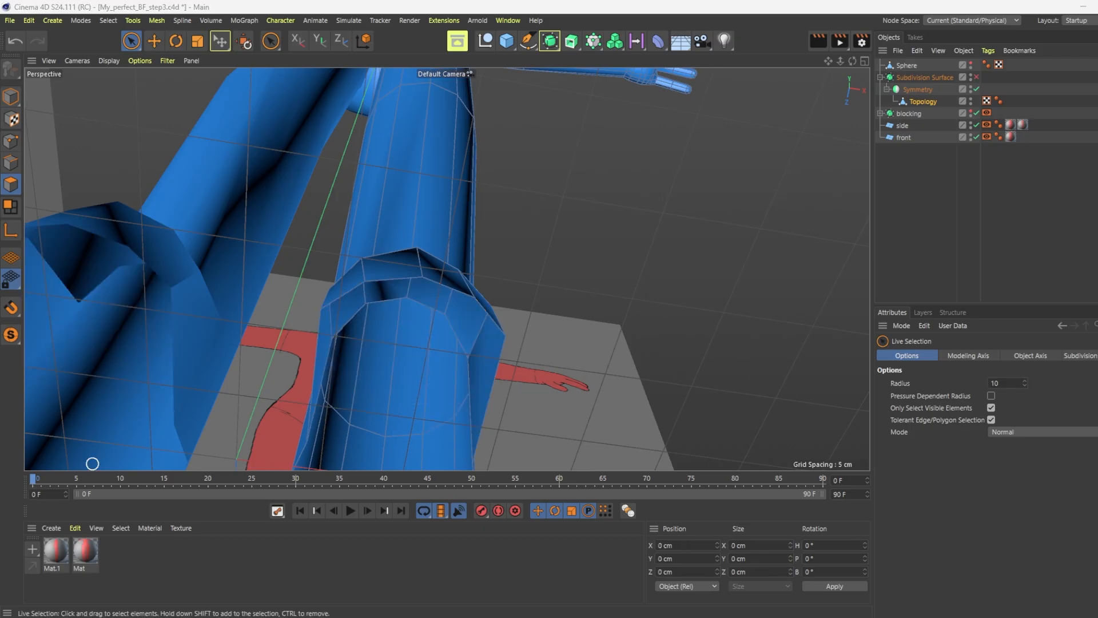
click(172, 61)
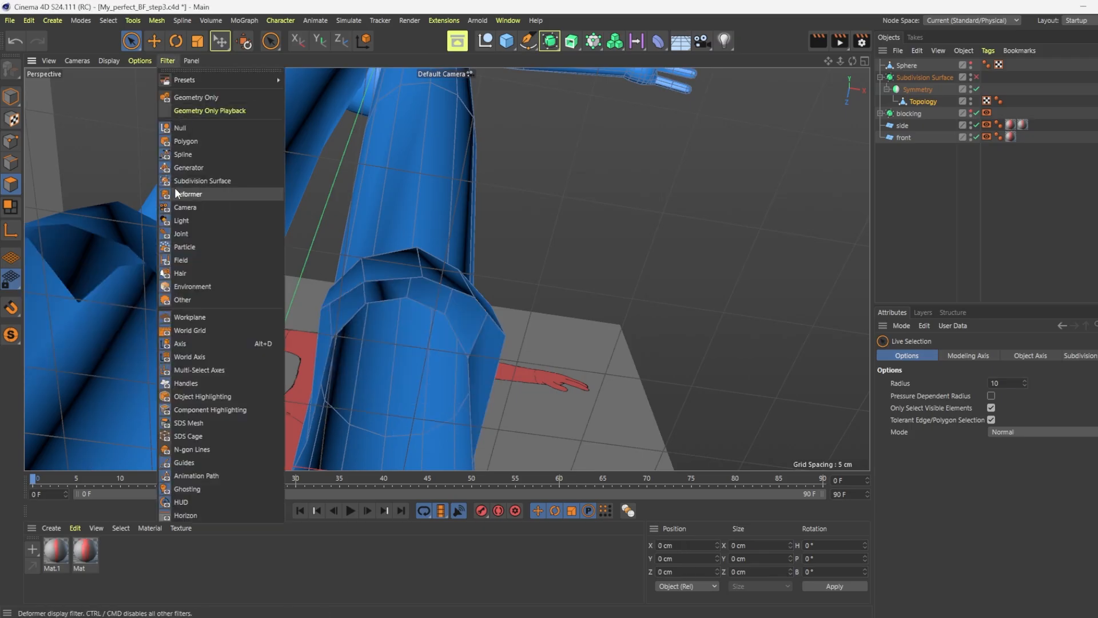
click(177, 300)
Add two loop cuts across the instep of the foot between the ankle and the toes with Loop/Path Cut
scroll(296, 105, down, 3)
drag(852, 62, 546, 198)
scroll(529, 183, down, 4)
scroll(393, 346, up, 3)
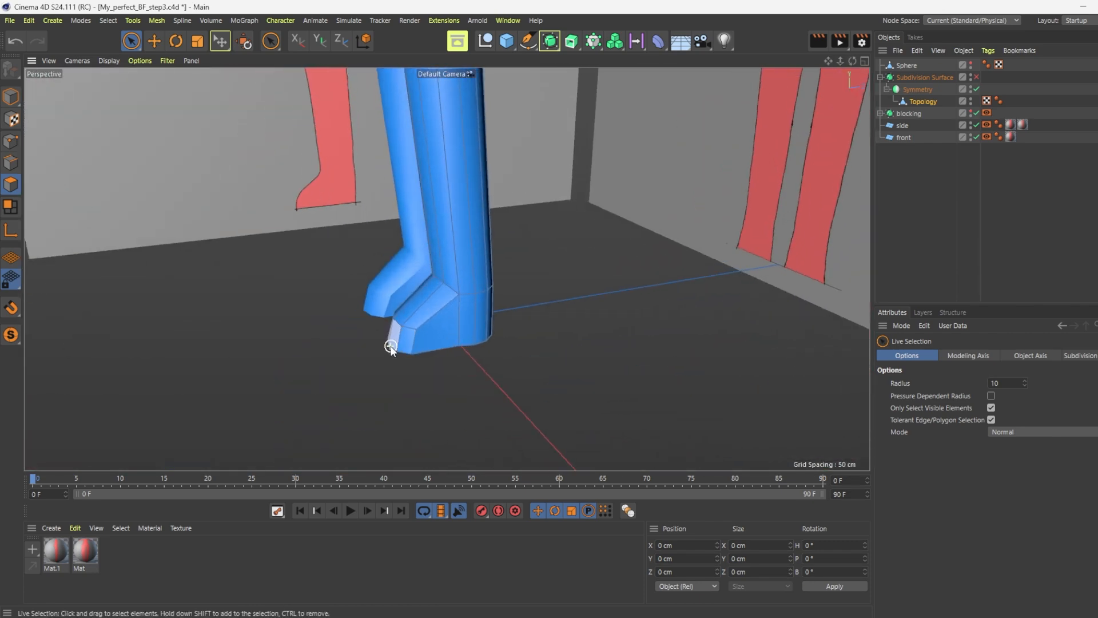
right_click(406, 344)
click(445, 238)
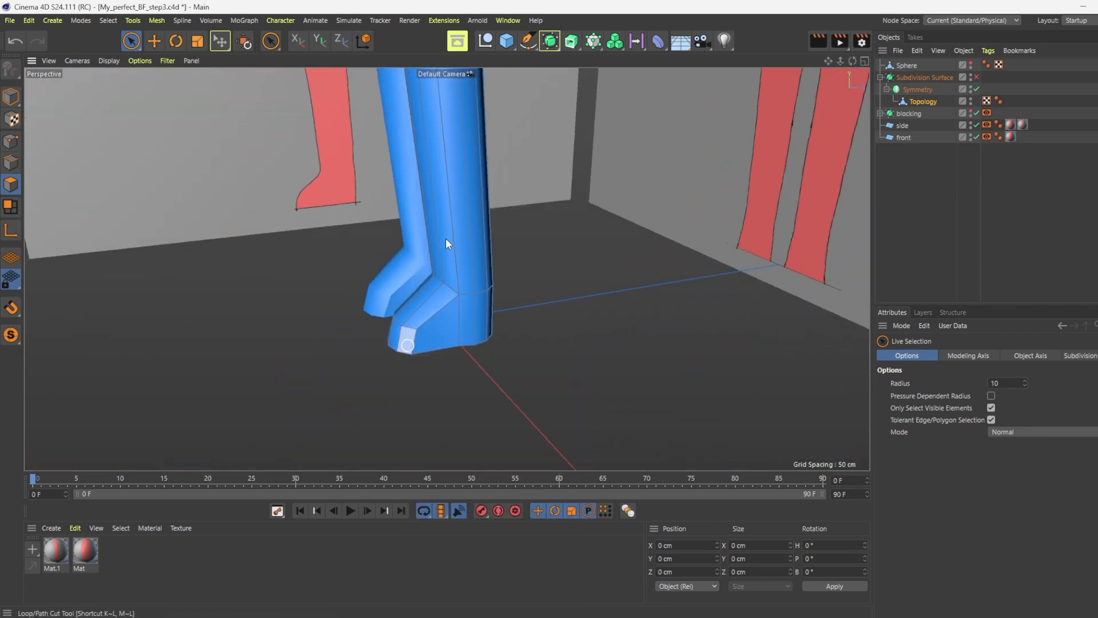
click(447, 304)
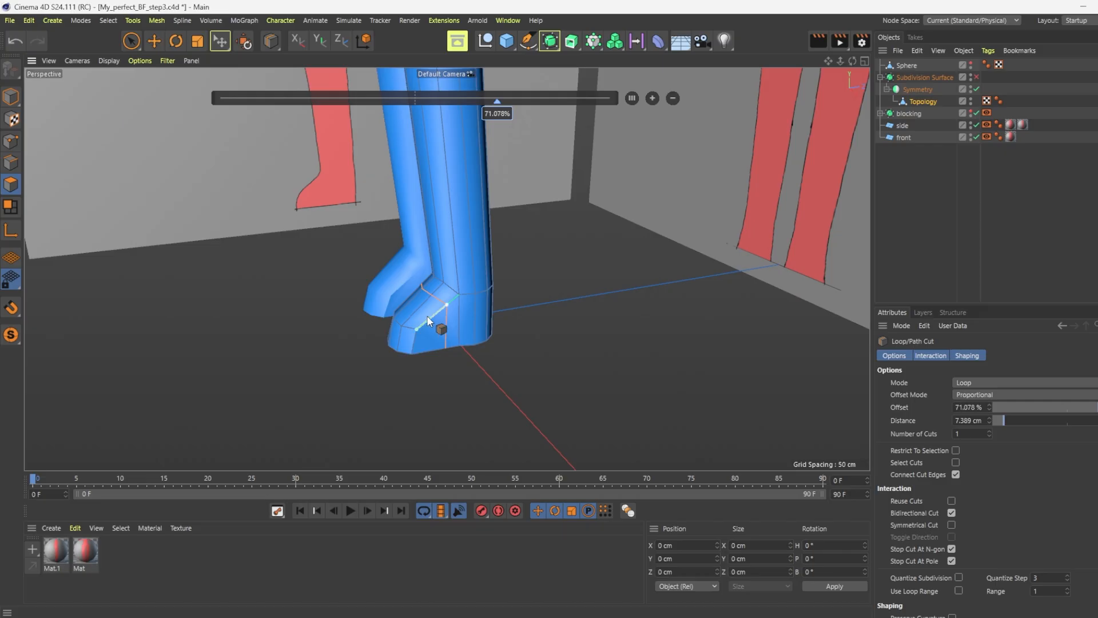
scroll(427, 315, up, 2)
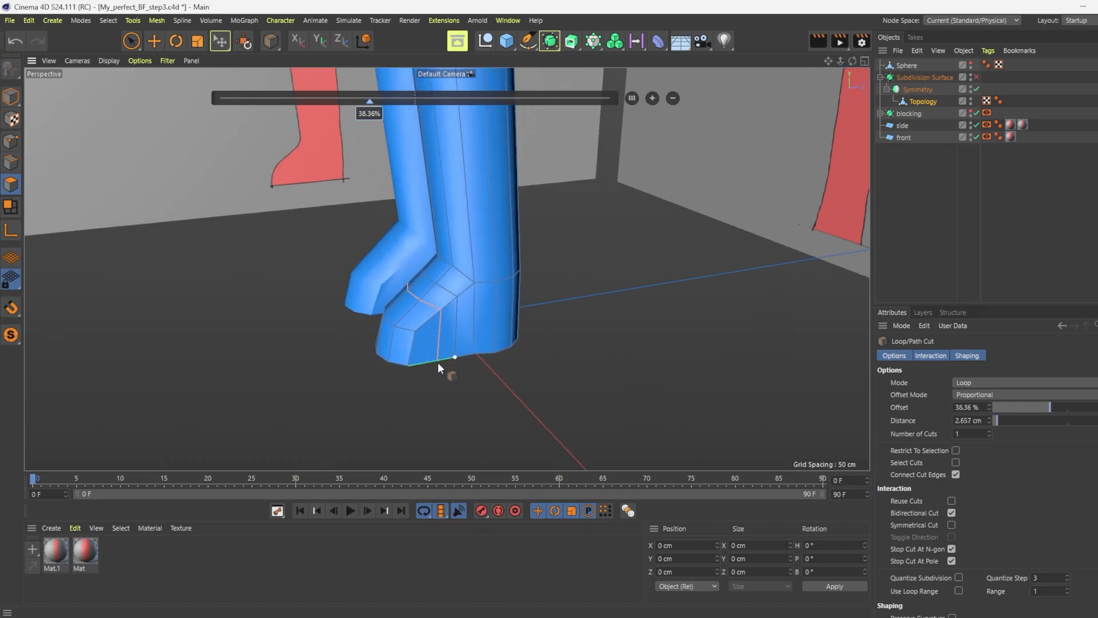
click(418, 359)
Fill the open sole of the foot with an N-gon using Close Polygon Hole
mouse_move(852, 61)
mouse_down()
mouse_move(843, 69)
mouse_move(852, 23)
mouse_up()
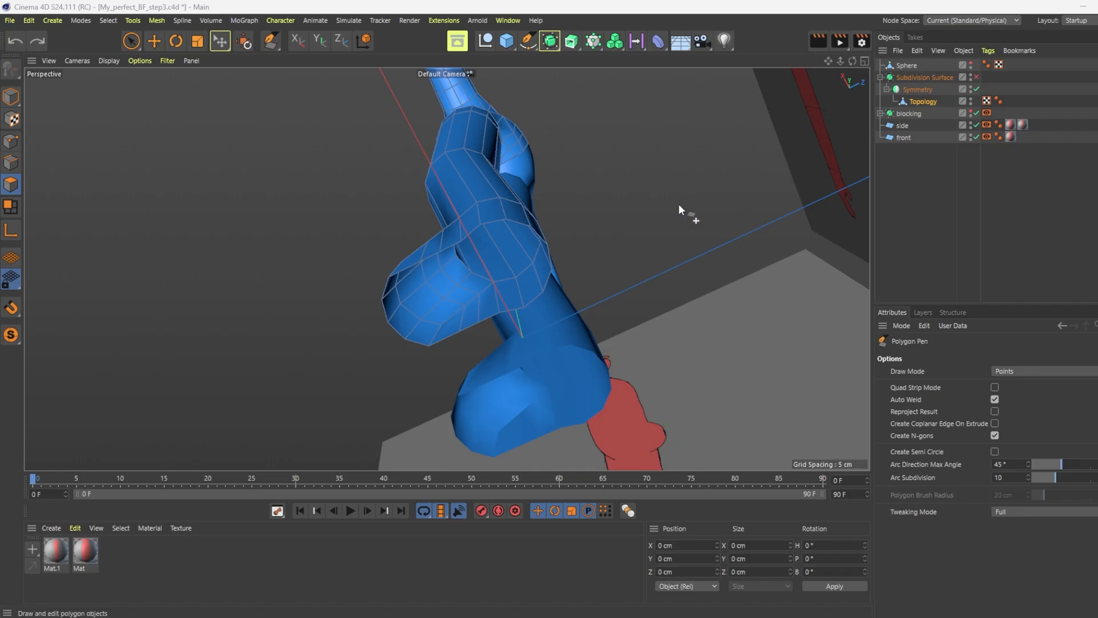
right_click(685, 176)
click(731, 100)
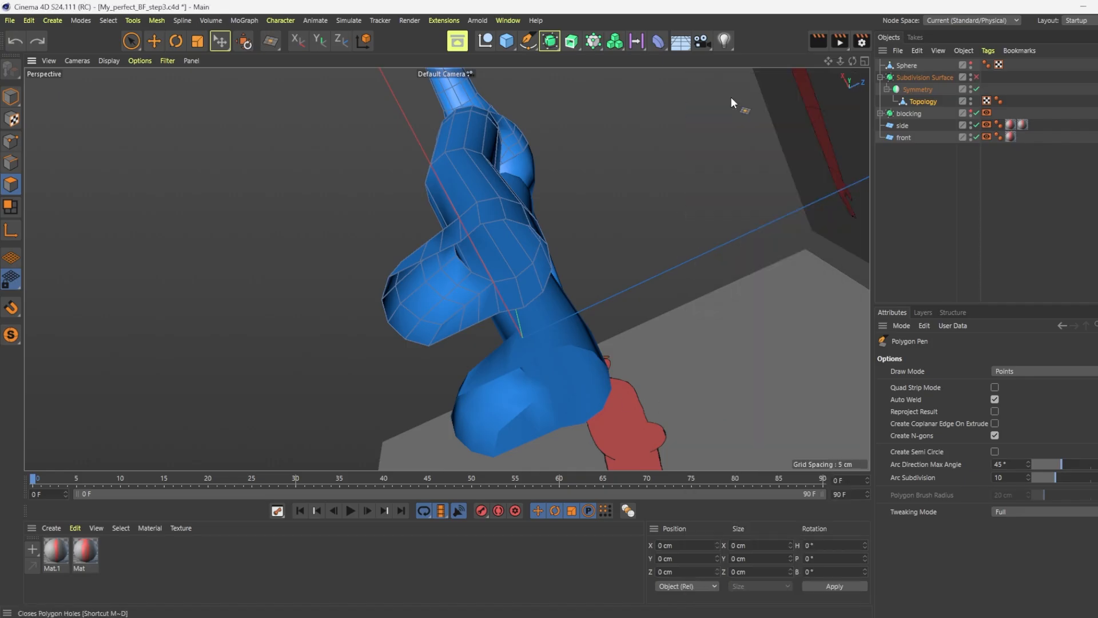
click(537, 234)
Divide the sole lengthwise with three Line Cuts connecting the toe points to the matching heel points
right_click(678, 192)
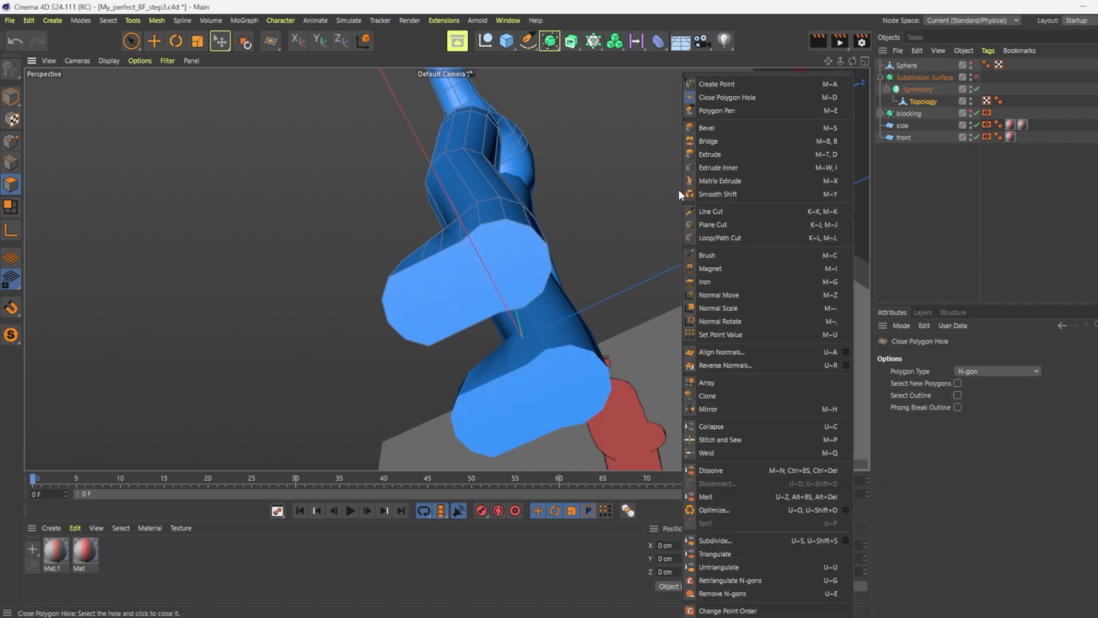
click(710, 211)
click(387, 322)
click(547, 247)
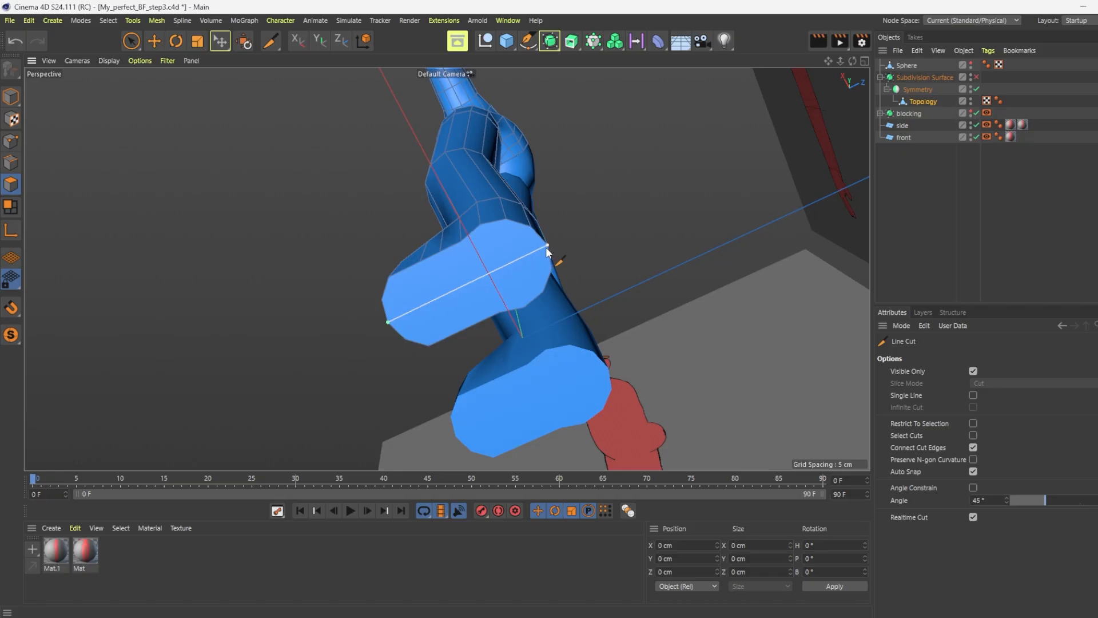
key(Escape)
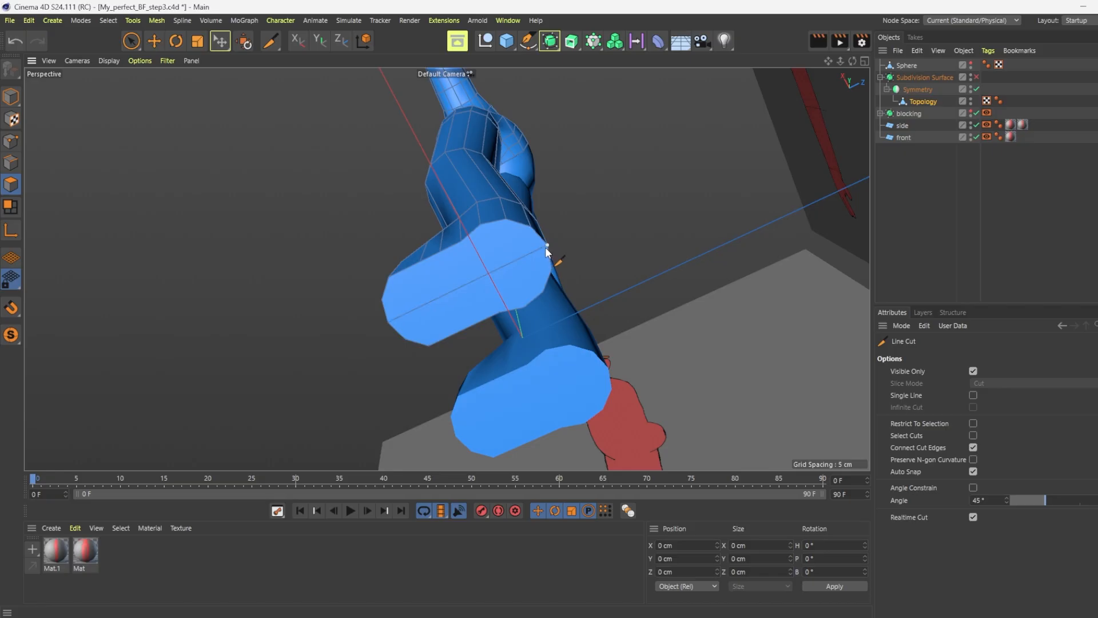
click(381, 301)
click(530, 229)
key(Escape)
click(406, 338)
click(552, 272)
key(Escape)
Divide the sole crosswise with four Line Cuts joining the opposite points on its long sides
mouse_move(851, 63)
mouse_down()
mouse_move(803, 43)
mouse_move(805, 57)
mouse_up()
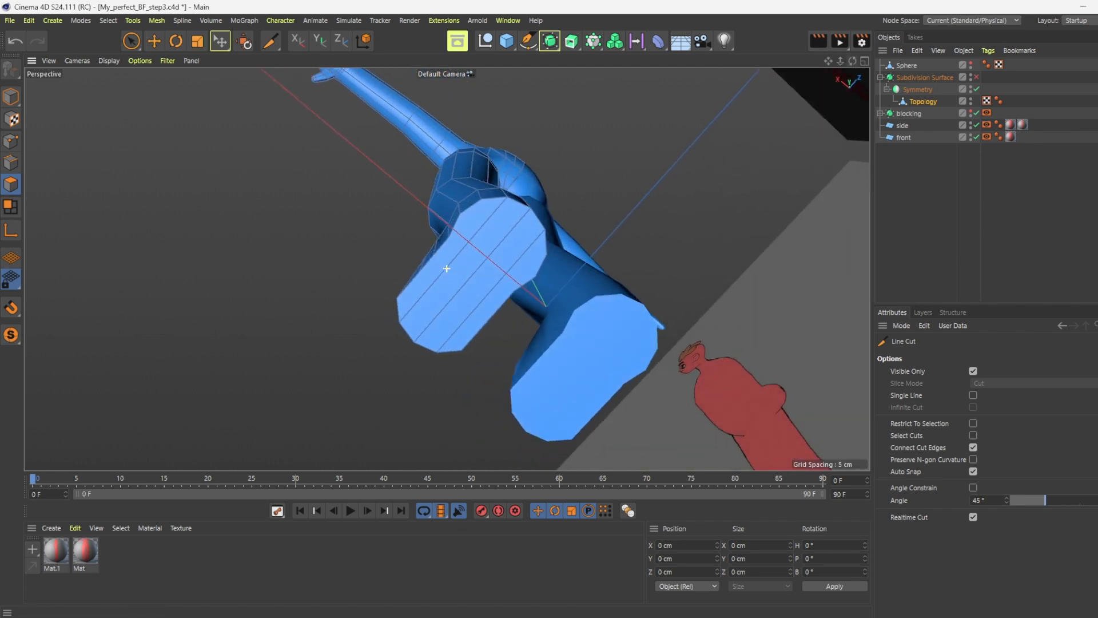
alt+drag(446, 268, 437, 334)
click(438, 335)
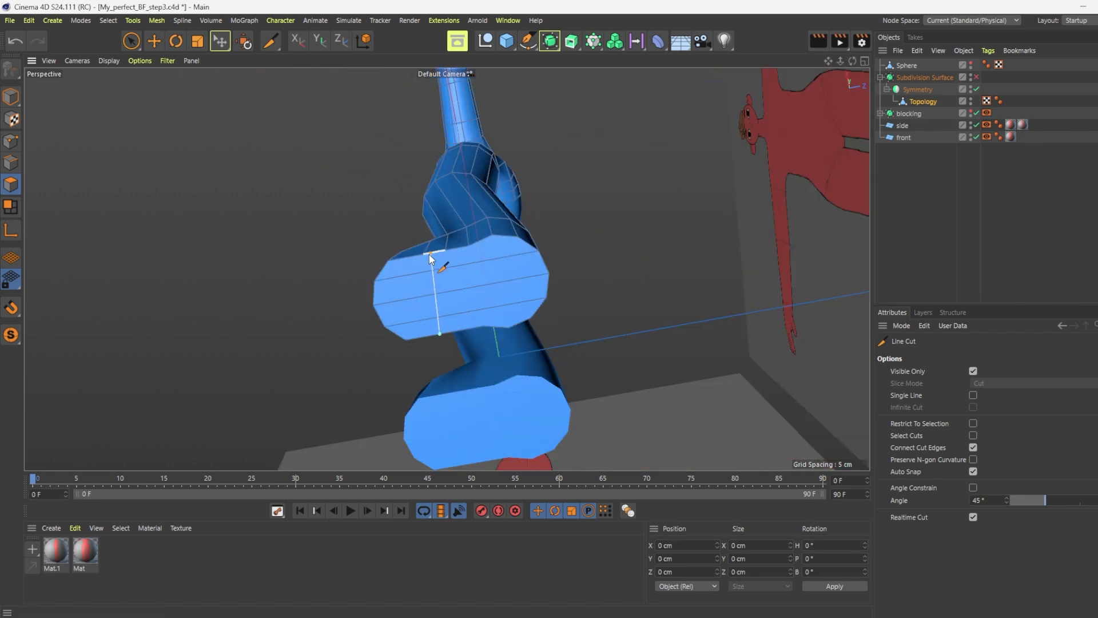
click(427, 253)
key(Escape)
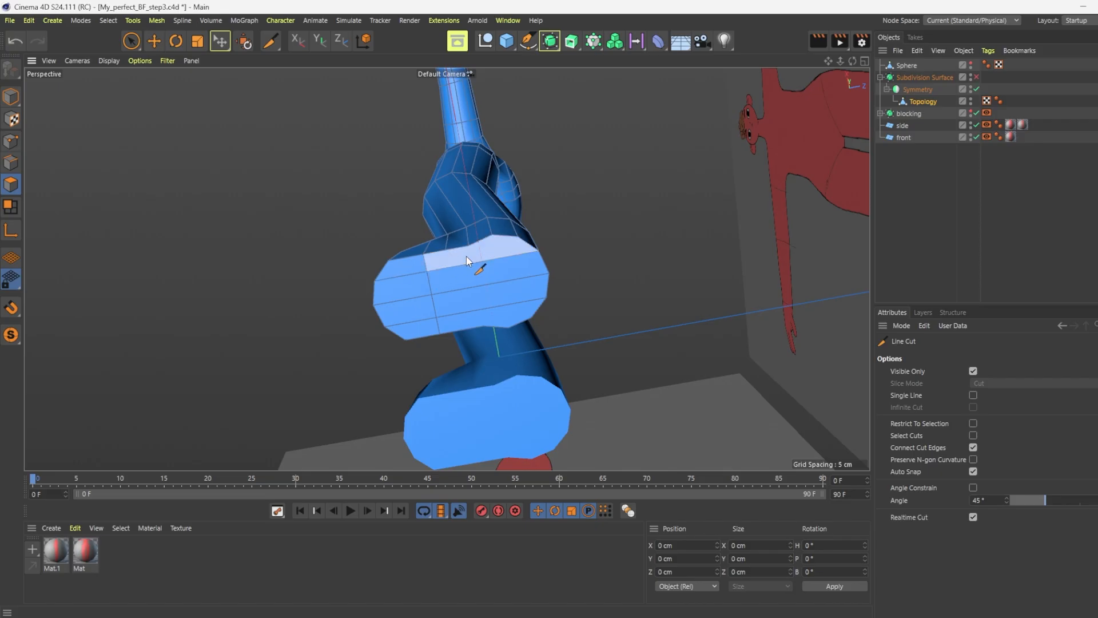
click(445, 250)
click(459, 327)
key(Escape)
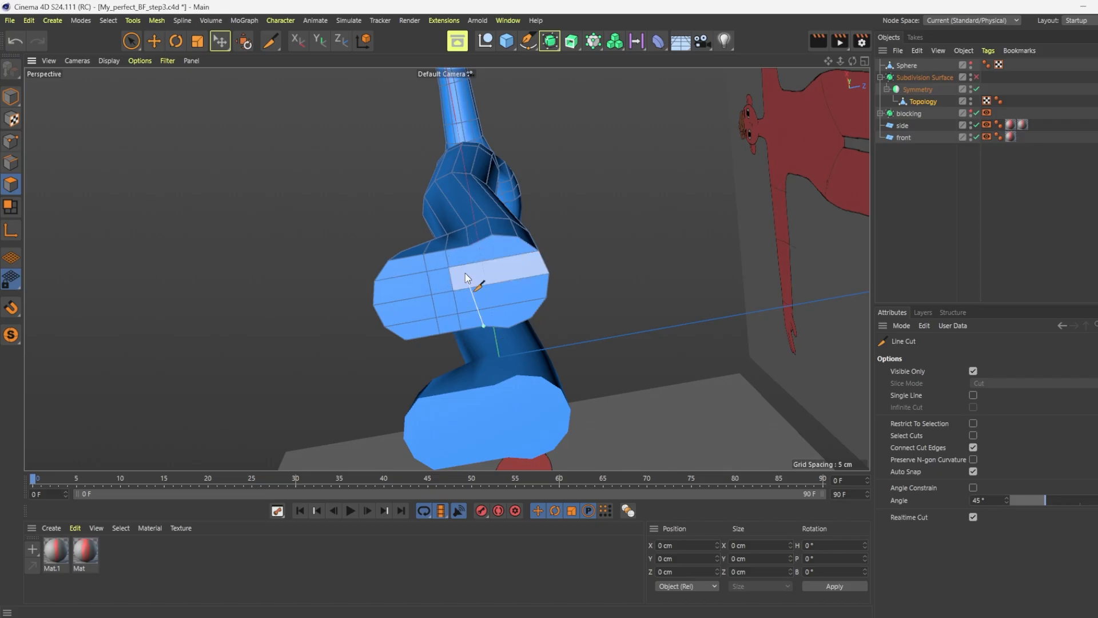
click(508, 328)
key(Escape)
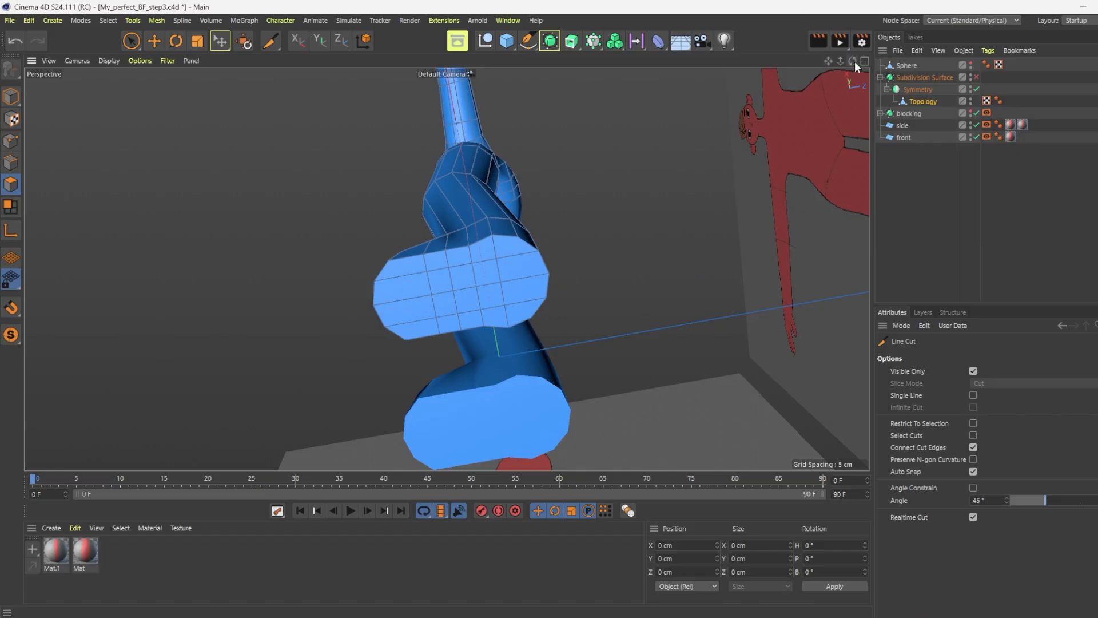
Select all 20 sole polygons and inset them by 0.9 cm with Extrude Inner
drag(852, 61, 778, 54)
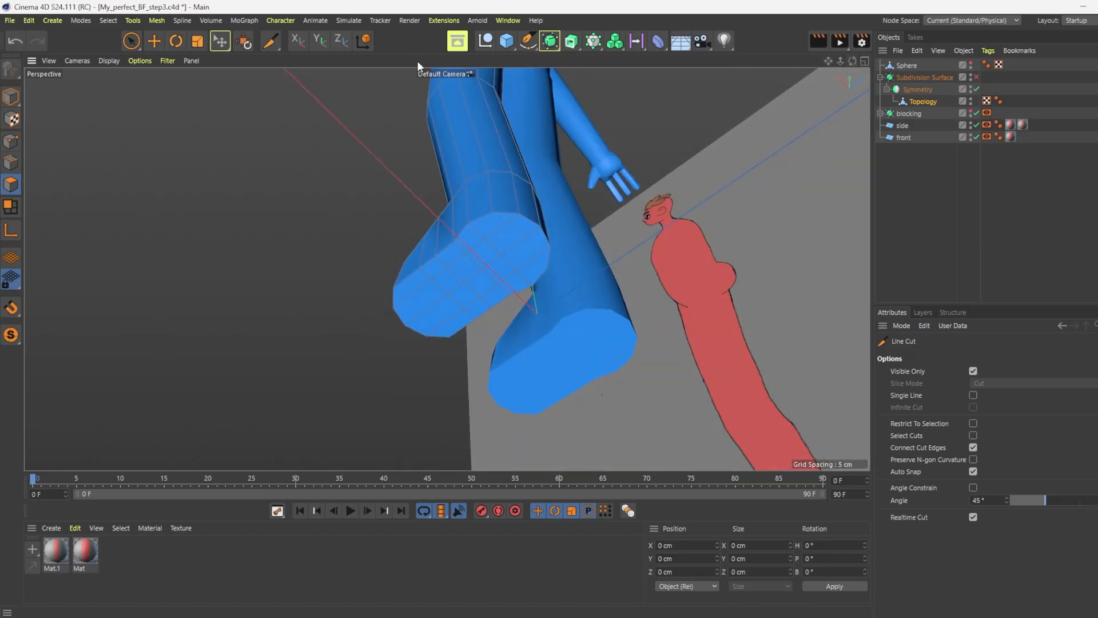
key(space)
drag(526, 232, 510, 245)
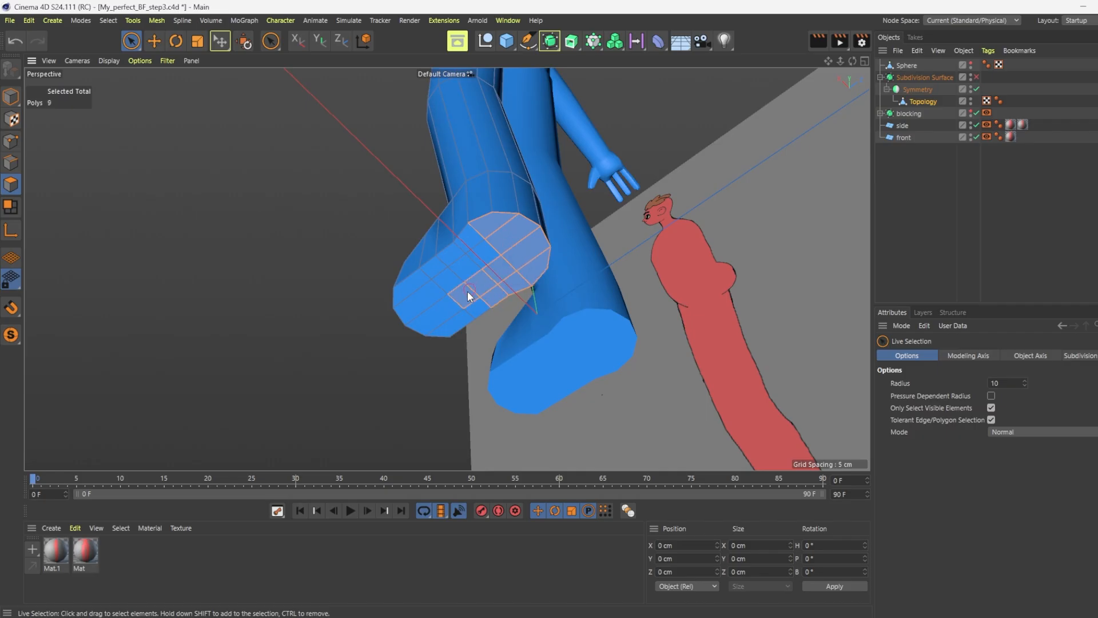
right_click(420, 290)
click(481, 167)
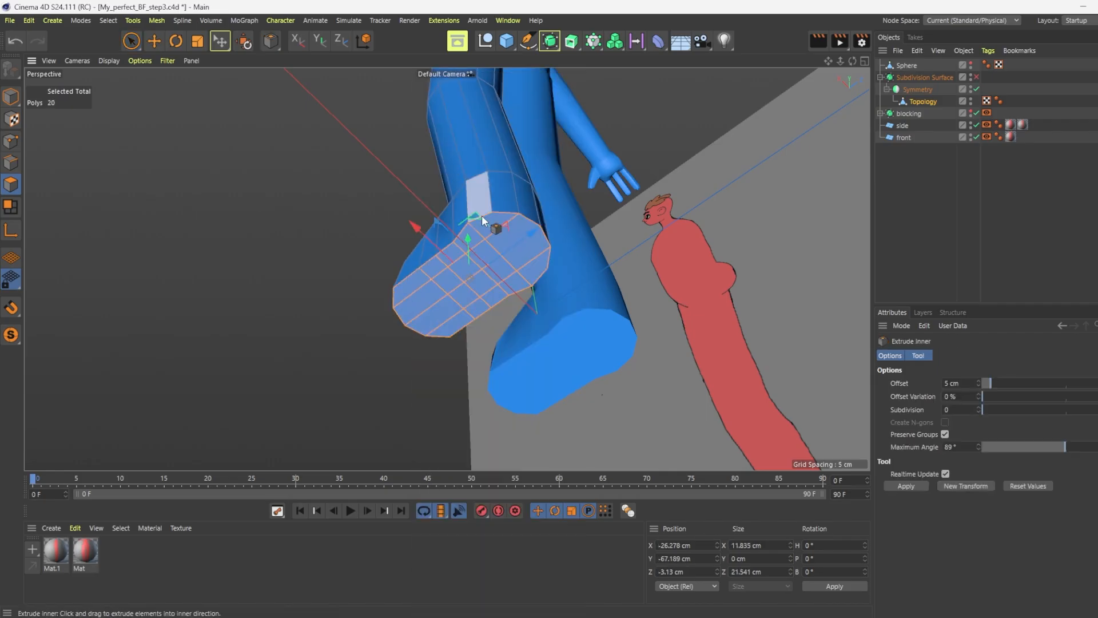
drag(540, 242, 551, 243)
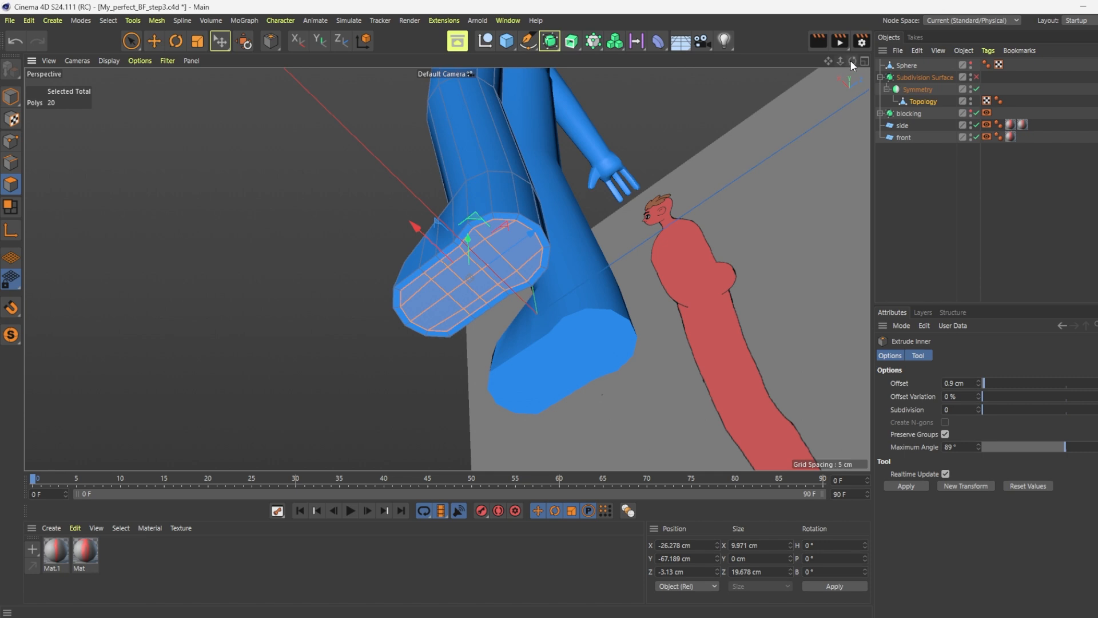
Move the inset sole polygons about 0.2 cm straight down
drag(852, 59, 893, 110)
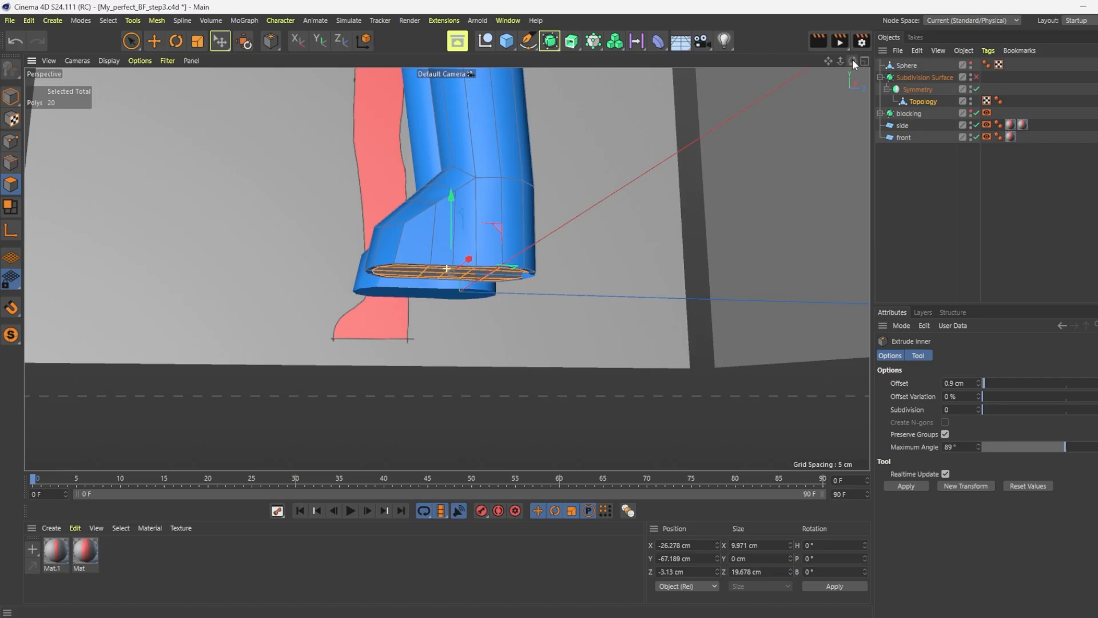
click(154, 41)
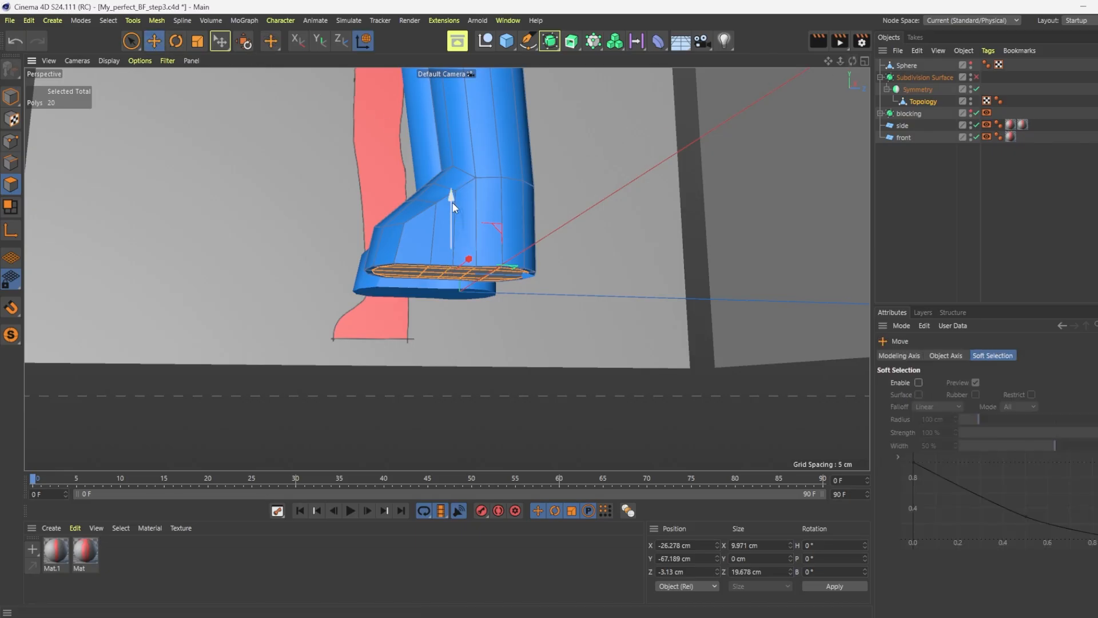
drag(453, 207, 455, 209)
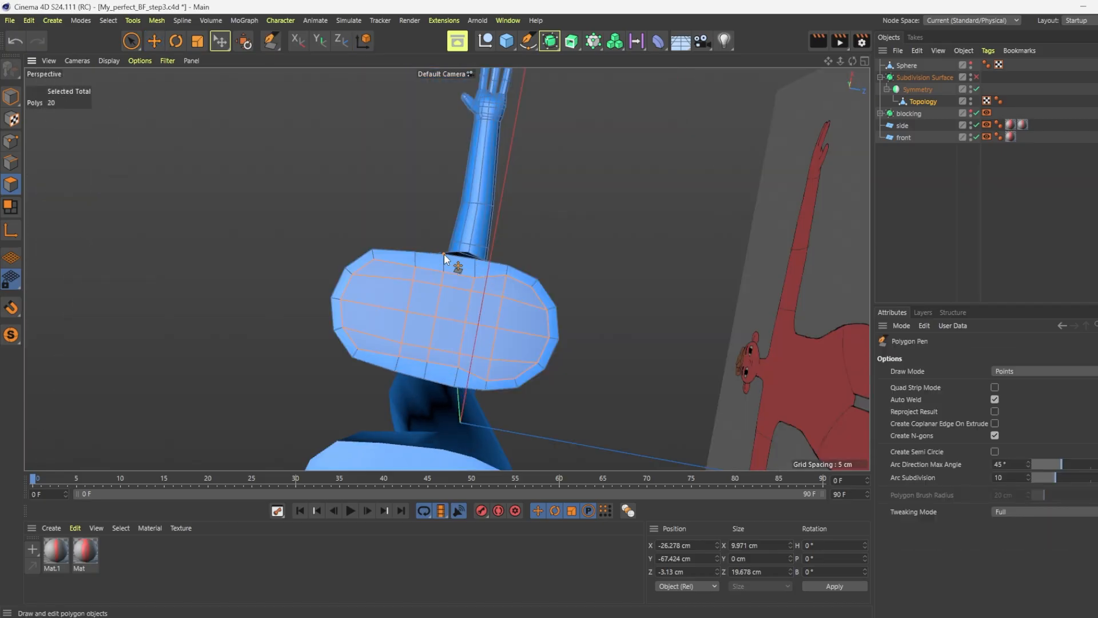
scroll(413, 252, down, 2)
drag(852, 61, 817, 149)
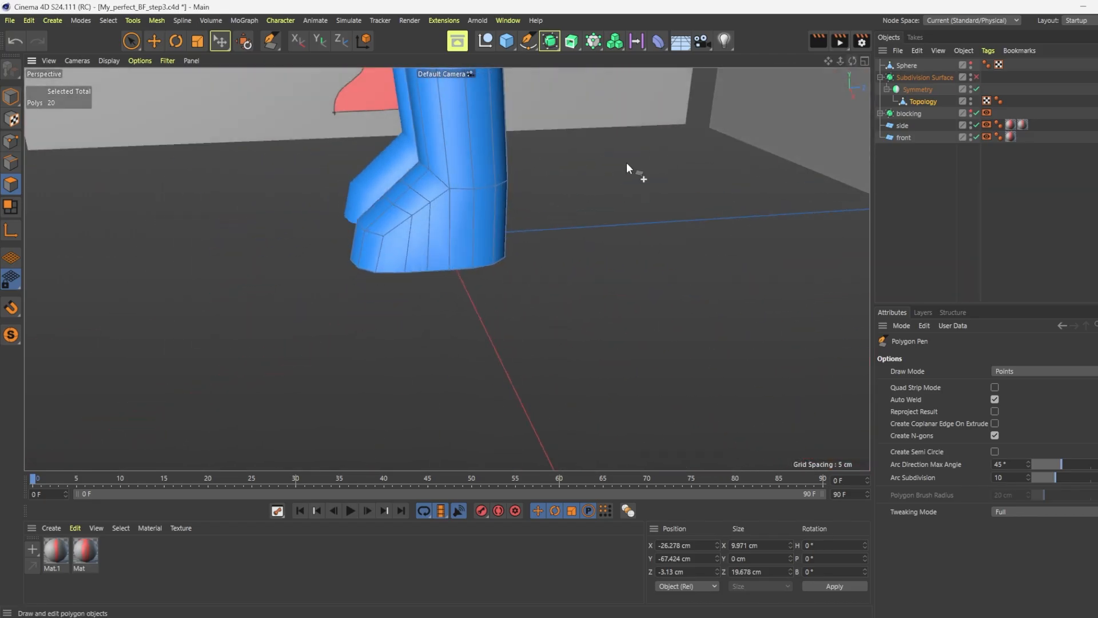
Add a loop cut around the foot just above the edge of the sole
right_click(626, 163)
click(662, 237)
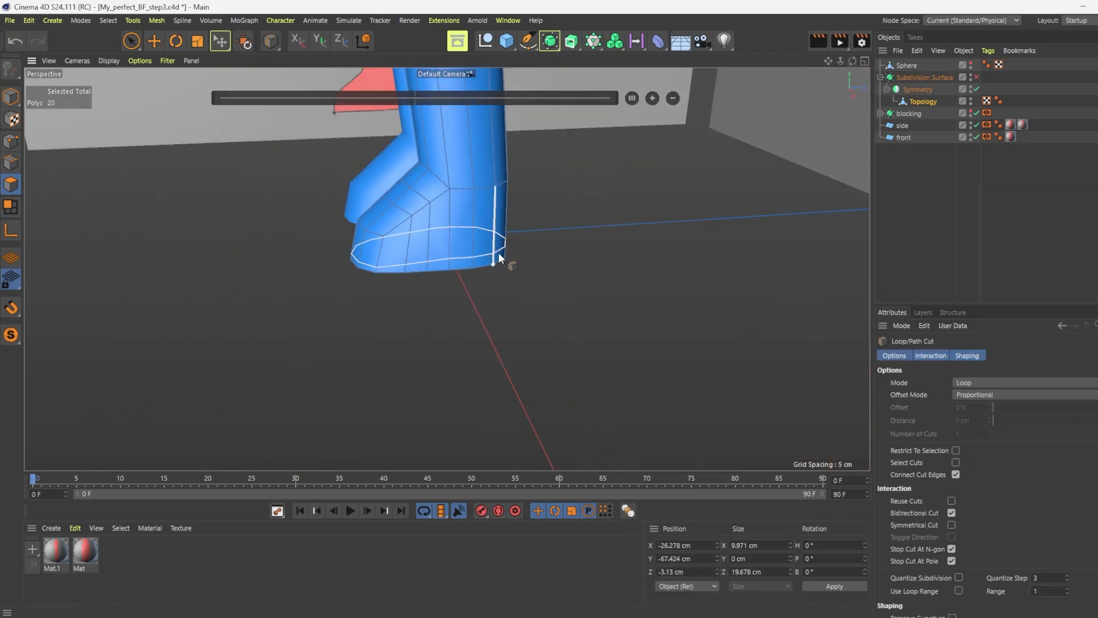
click(499, 252)
Select the new edge loop above the sole and scale it vertically until it is nearly flat, about 0.13 cm high
click(197, 41)
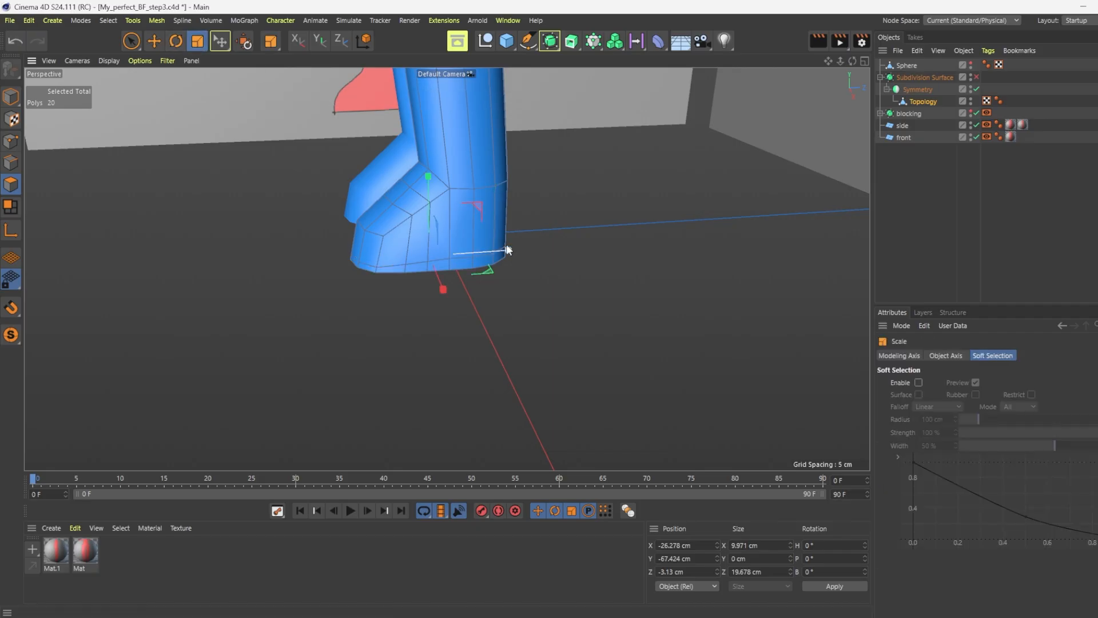
click(11, 163)
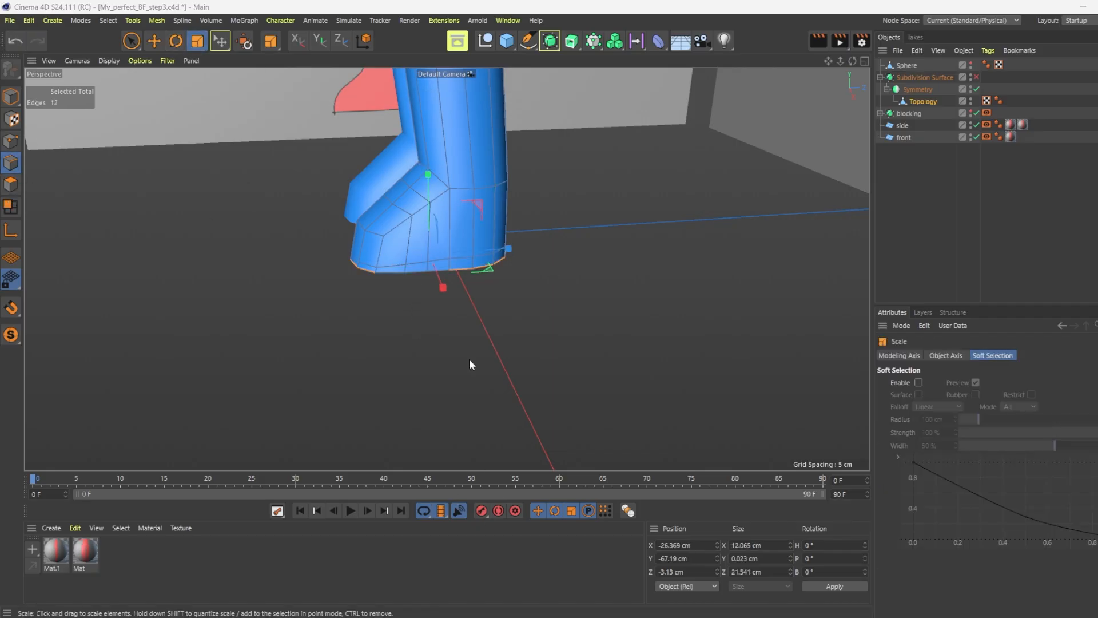
double_click(456, 259)
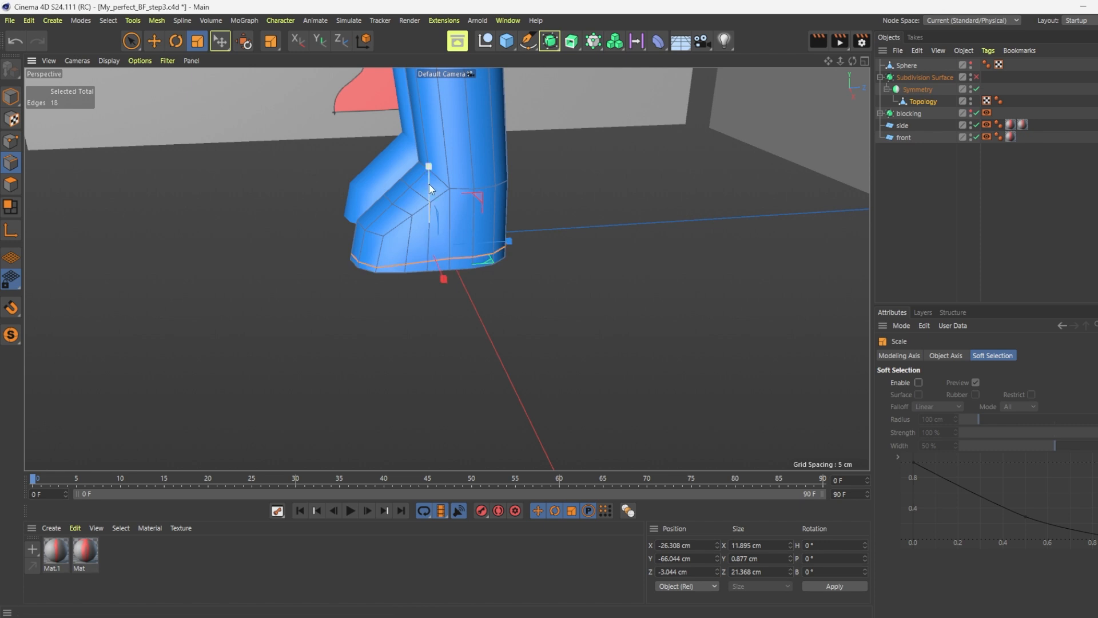
drag(431, 172, 430, 255)
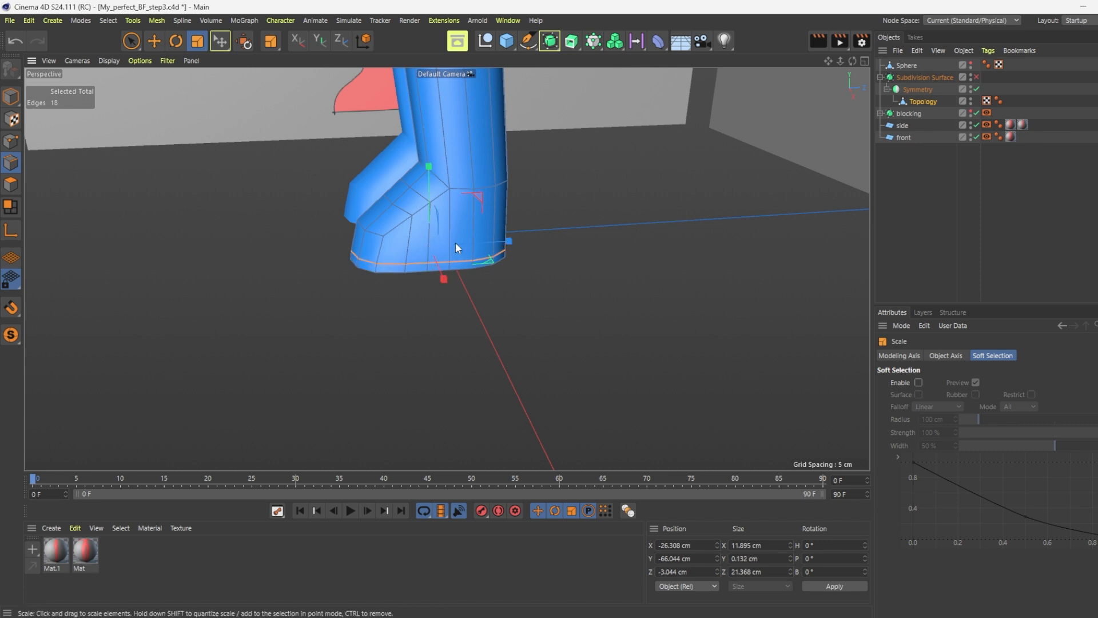
Scale the edge loop above the sole to about 12.9 cm in X and 22.1 cm in Z, then deselect it
drag(852, 61, 940, 26)
drag(483, 262, 490, 262)
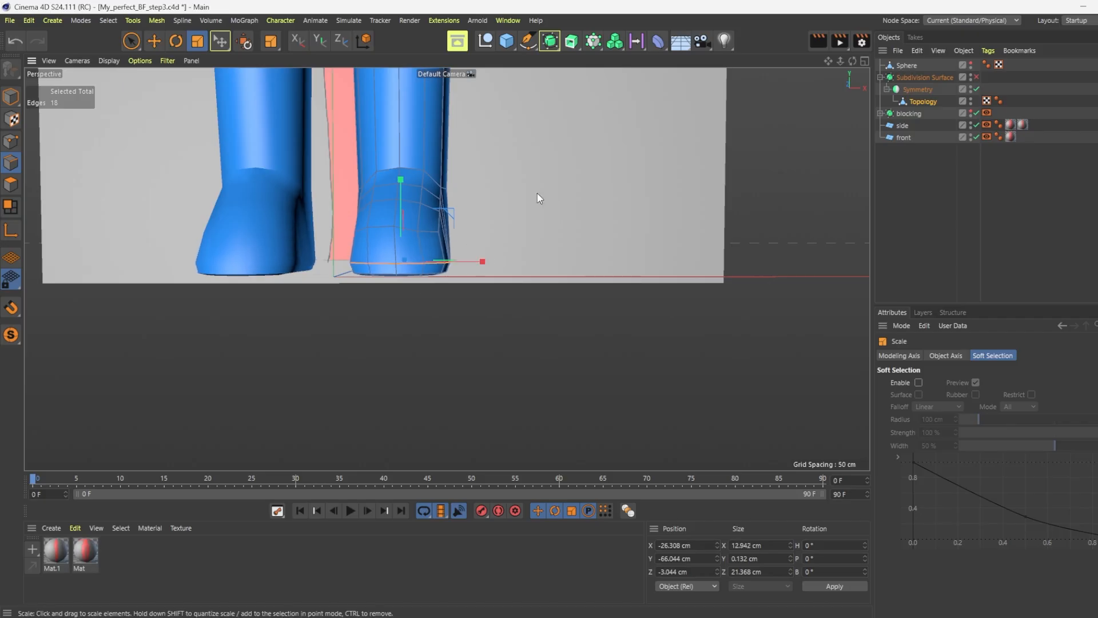
drag(852, 61, 735, 66)
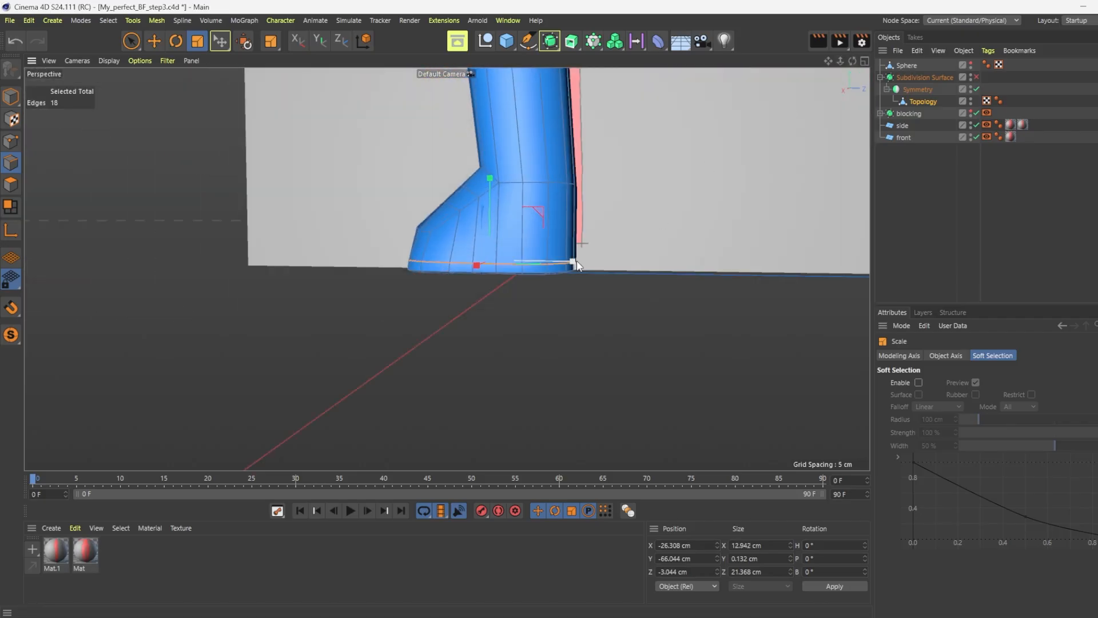
drag(572, 262, 575, 266)
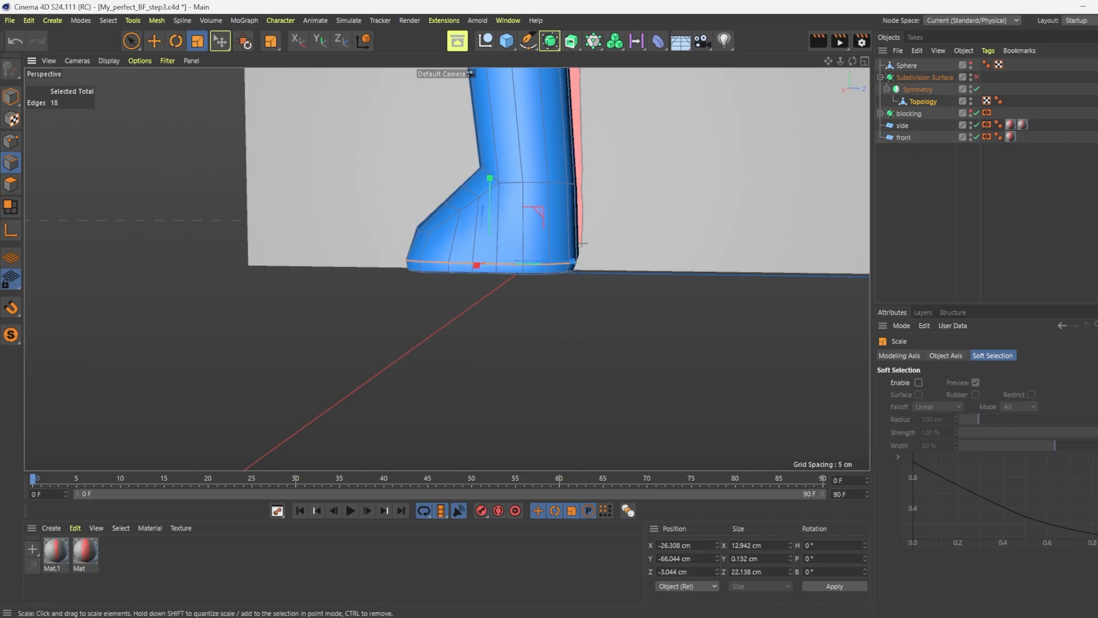
drag(852, 61, 910, 73)
click(678, 83)
Add a loop cut around the leg just above the ankle, at an offset of about 90%
right_click(628, 101)
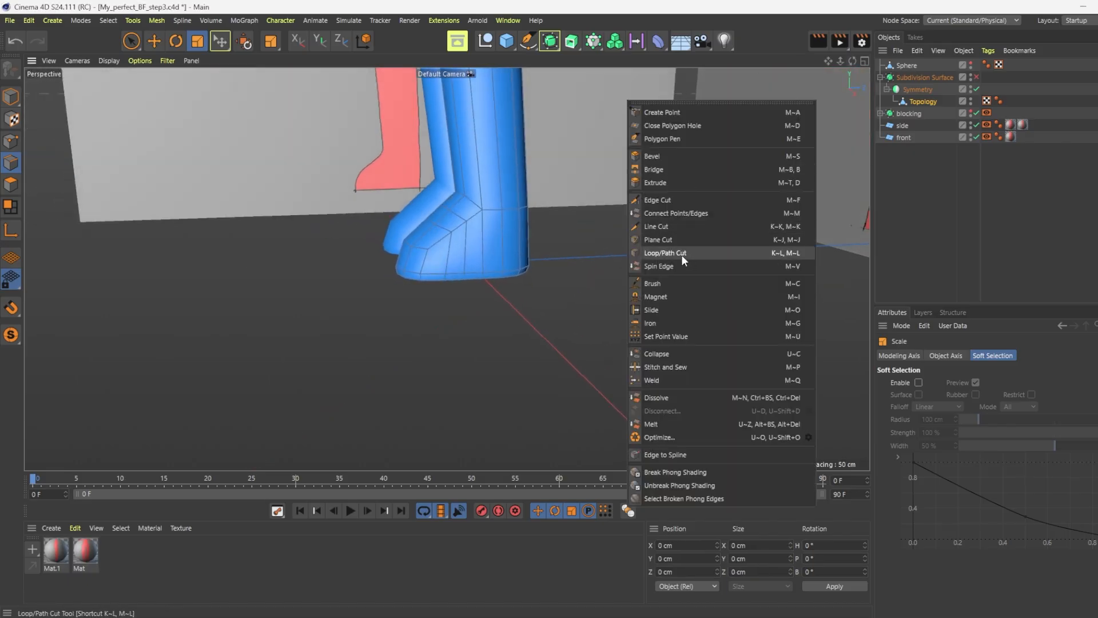
click(664, 252)
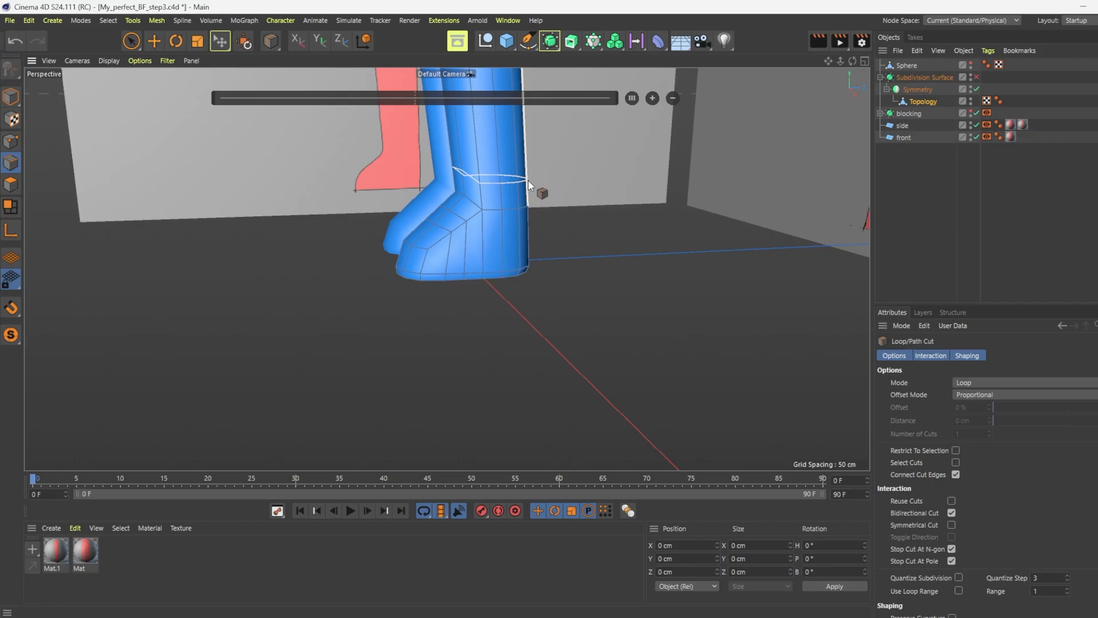
click(527, 179)
Activate the Grab brush and reduce its size to 11
right_click(600, 337)
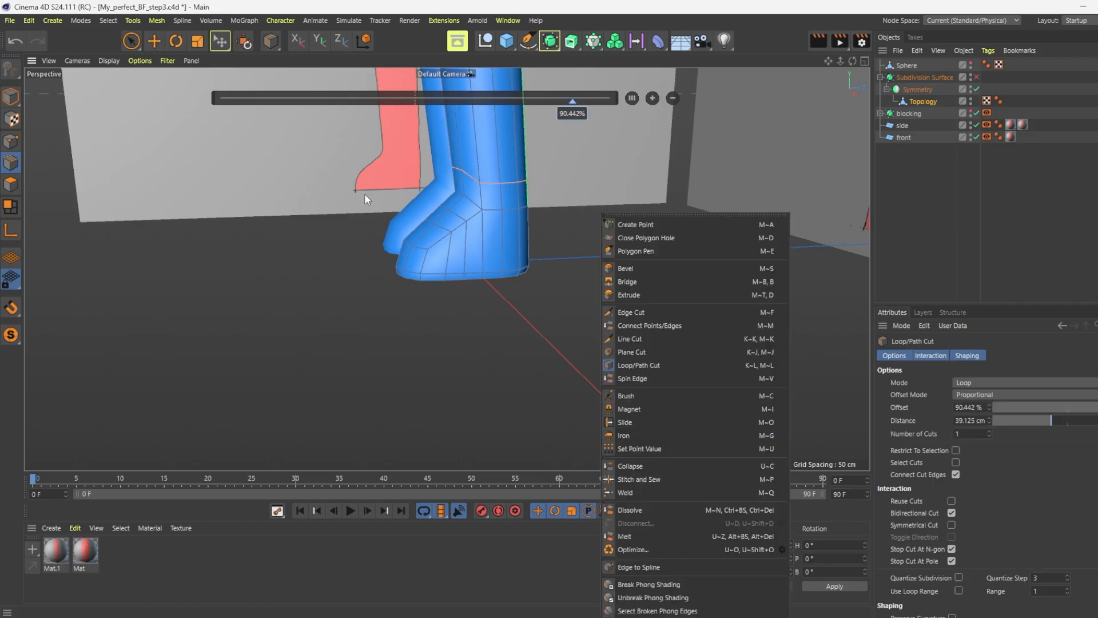
click(134, 20)
click(134, 20)
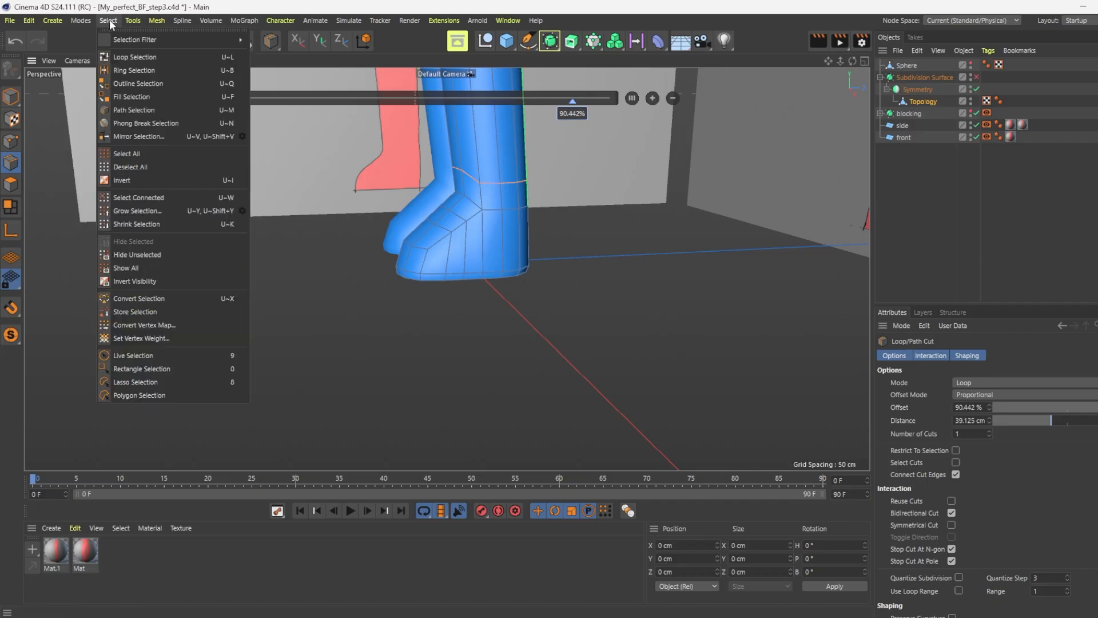
mouse_move(155, 22)
mouse_move(248, 209)
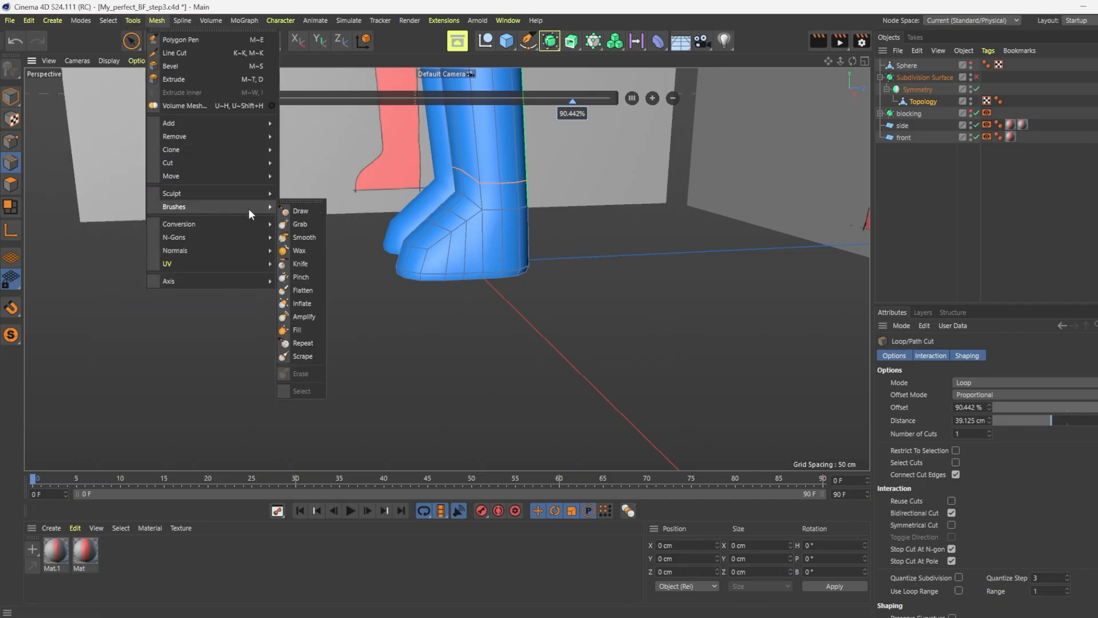
click(316, 223)
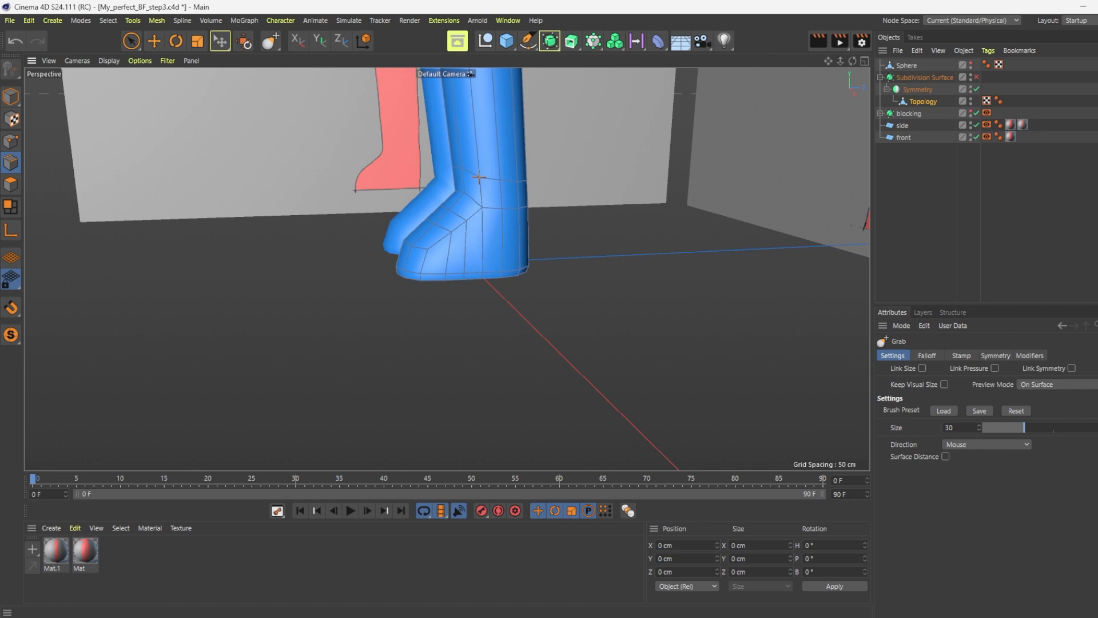
drag(1024, 427, 997, 427)
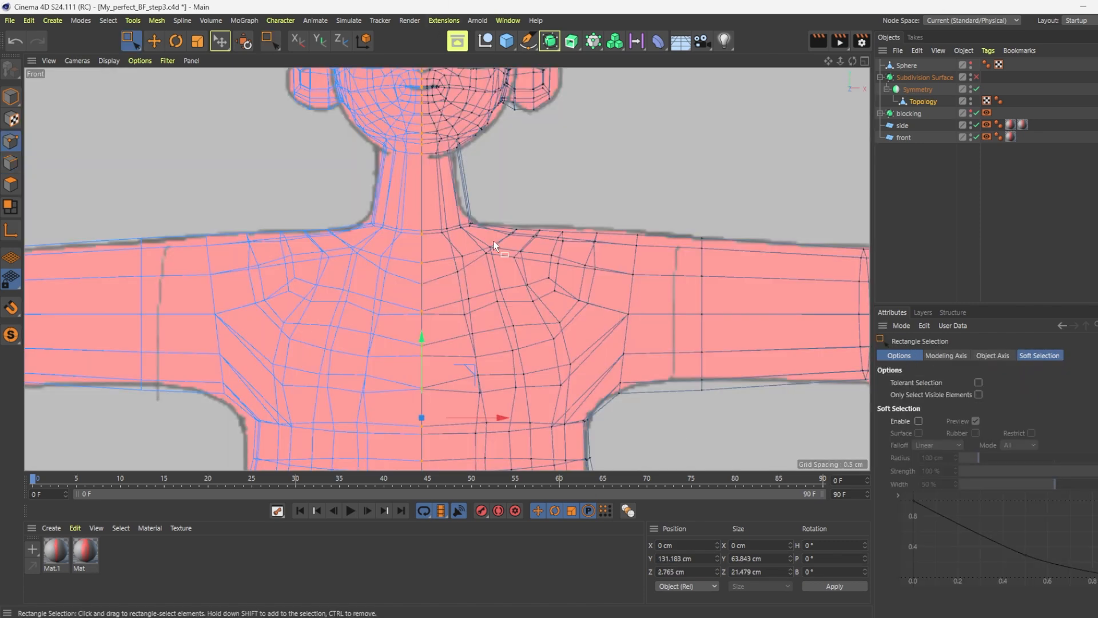
Return to the perspective view in Model mode and inspect the whole character's shape
key(F1)
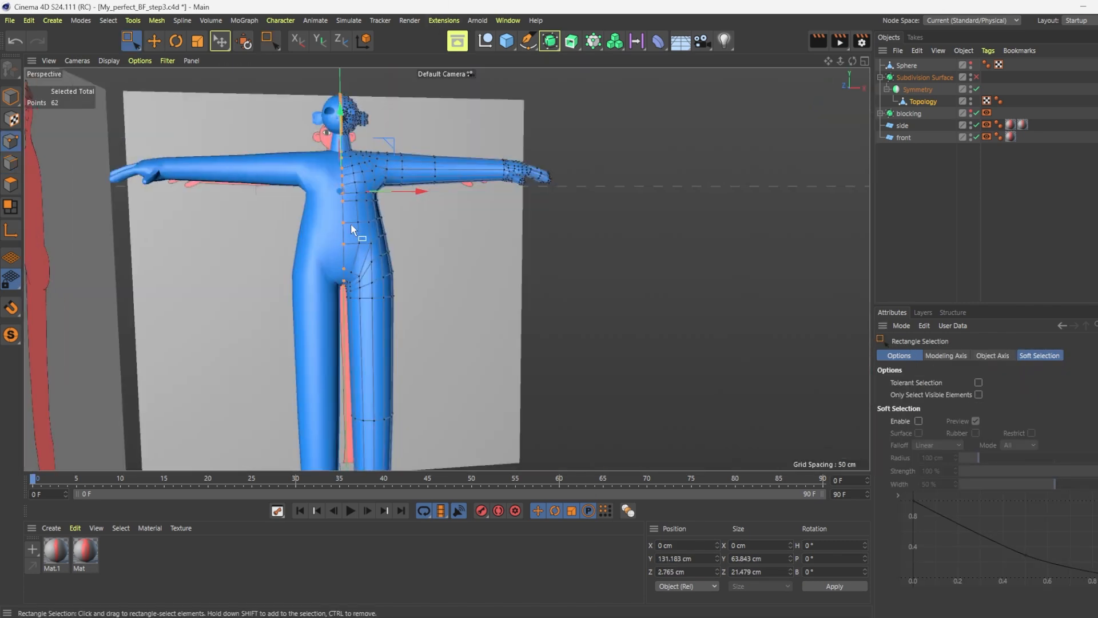
click(11, 96)
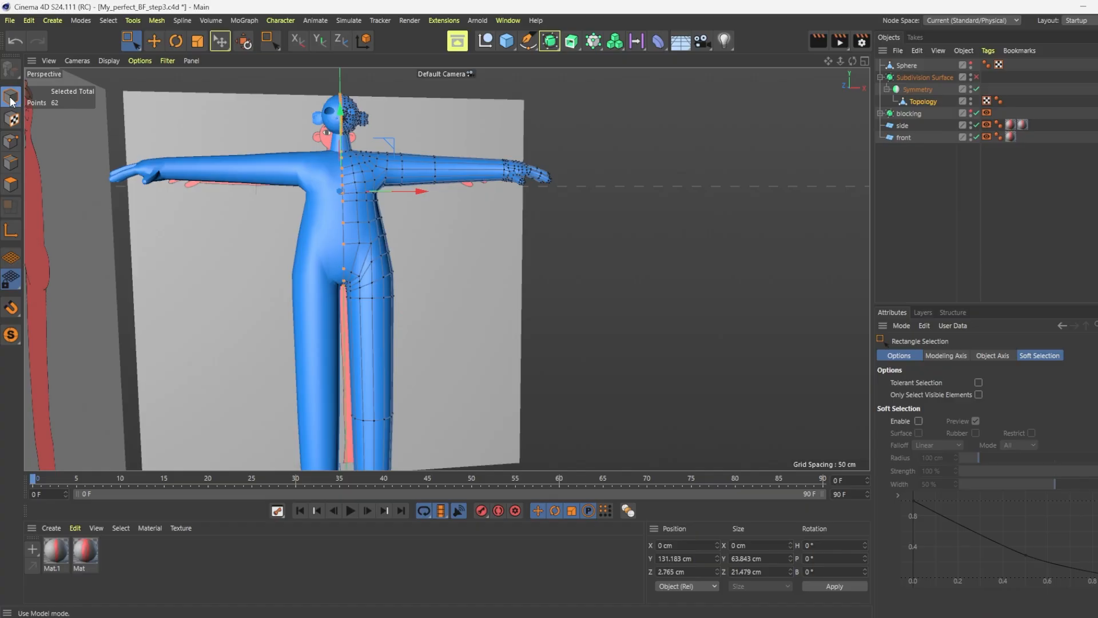
middle_click(399, 115)
middle_click(368, 153)
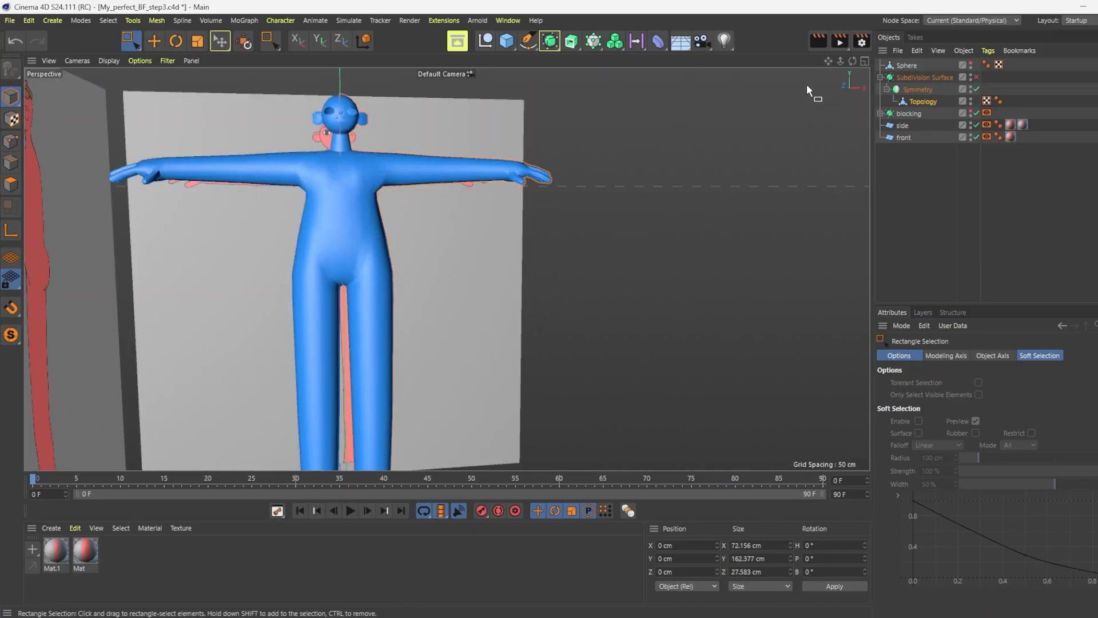
drag(852, 60, 804, 75)
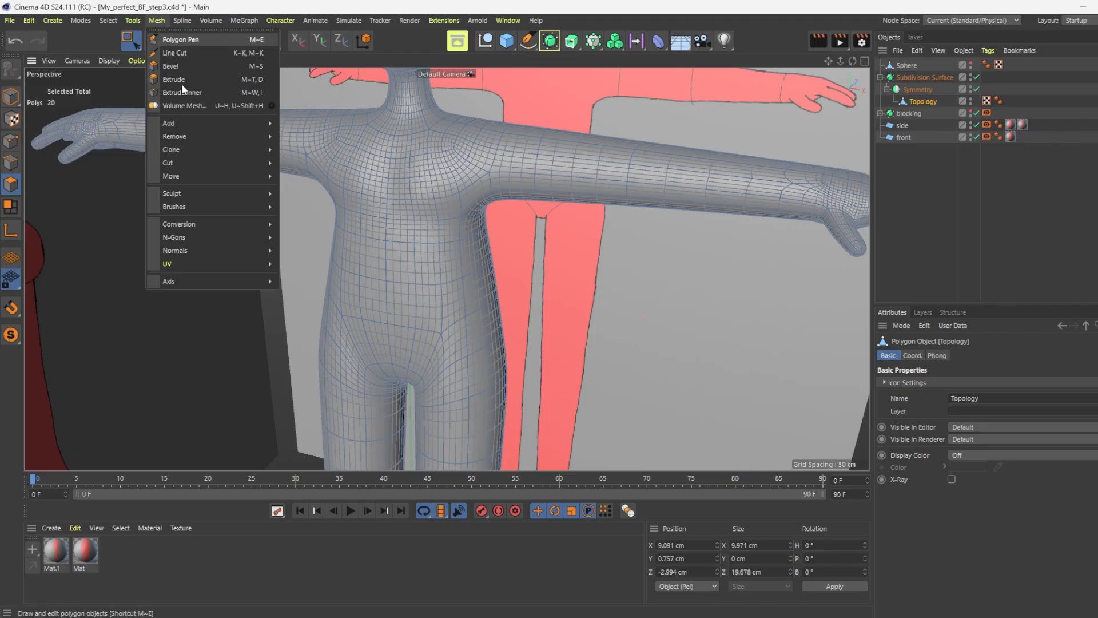
Activate the Grab brush on the smoothed body mesh and turn to the torso and shoulders
mouse_move(183, 207)
click(303, 212)
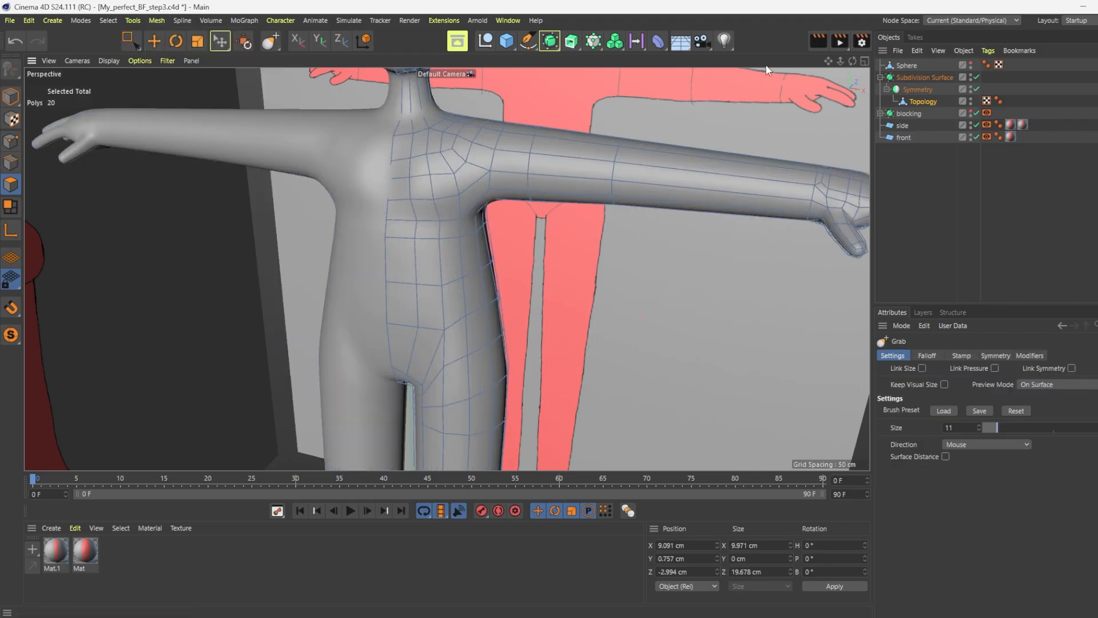
mouse_move(852, 61)
mouse_down()
mouse_move(858, 126)
mouse_move(926, 137)
mouse_up()
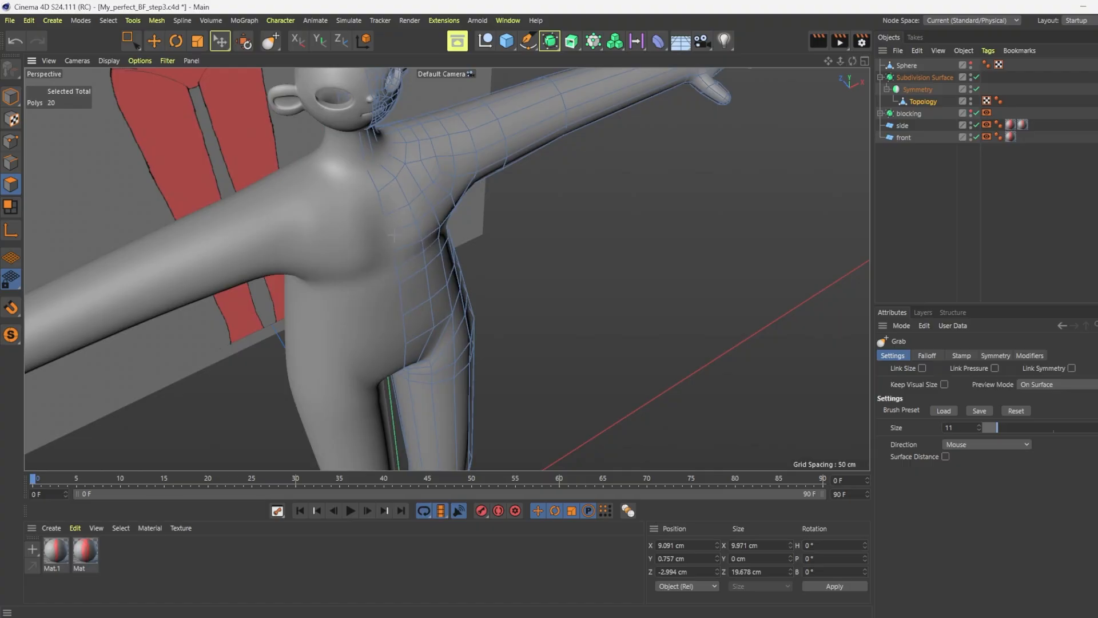
Make the Symmetry object editable and move Topology out of it, directly under Subdivision Surface
click(919, 101)
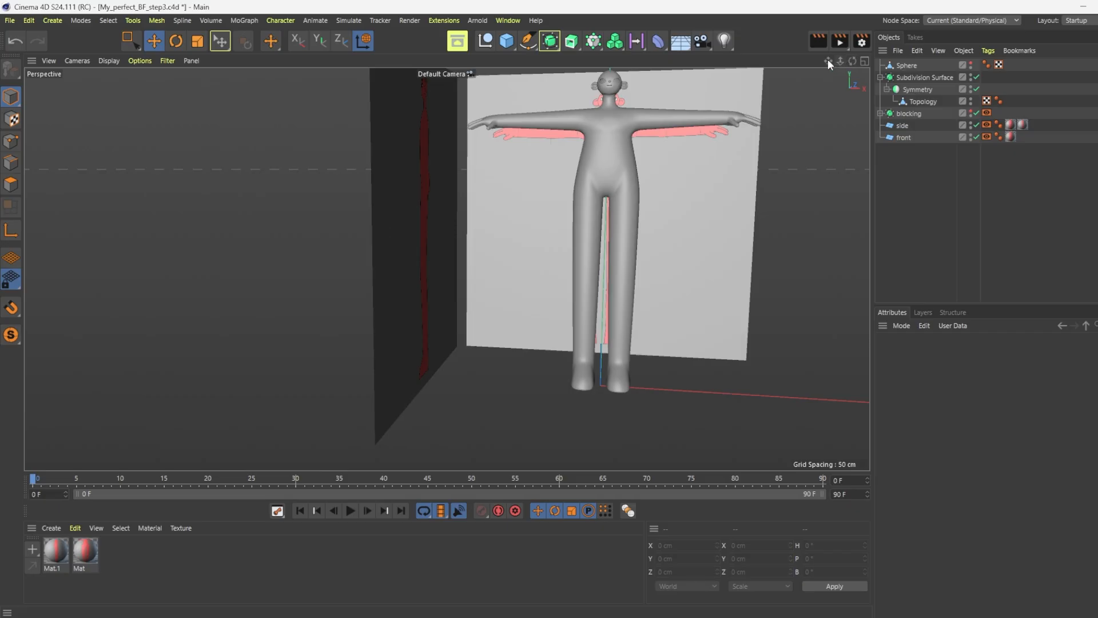
drag(828, 60, 772, 73)
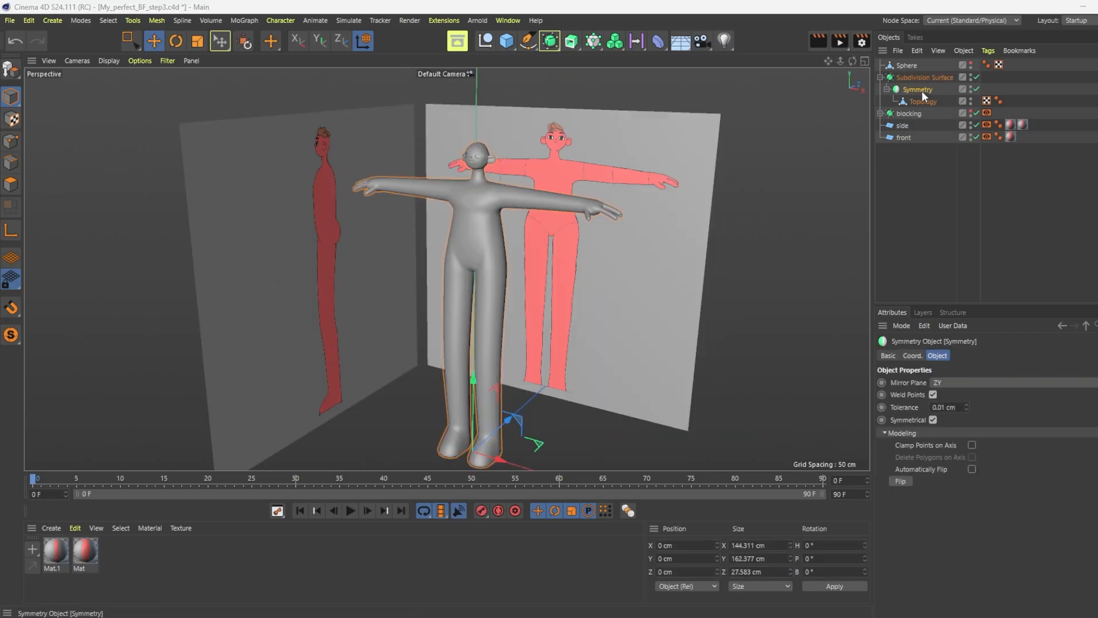
click(9, 74)
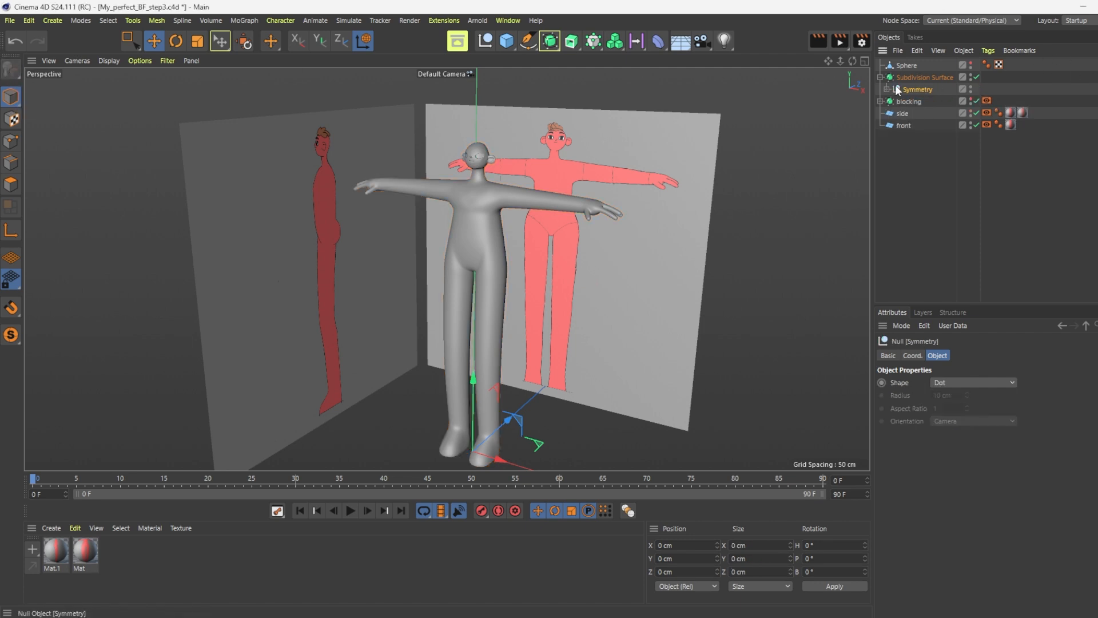
drag(922, 102, 918, 84)
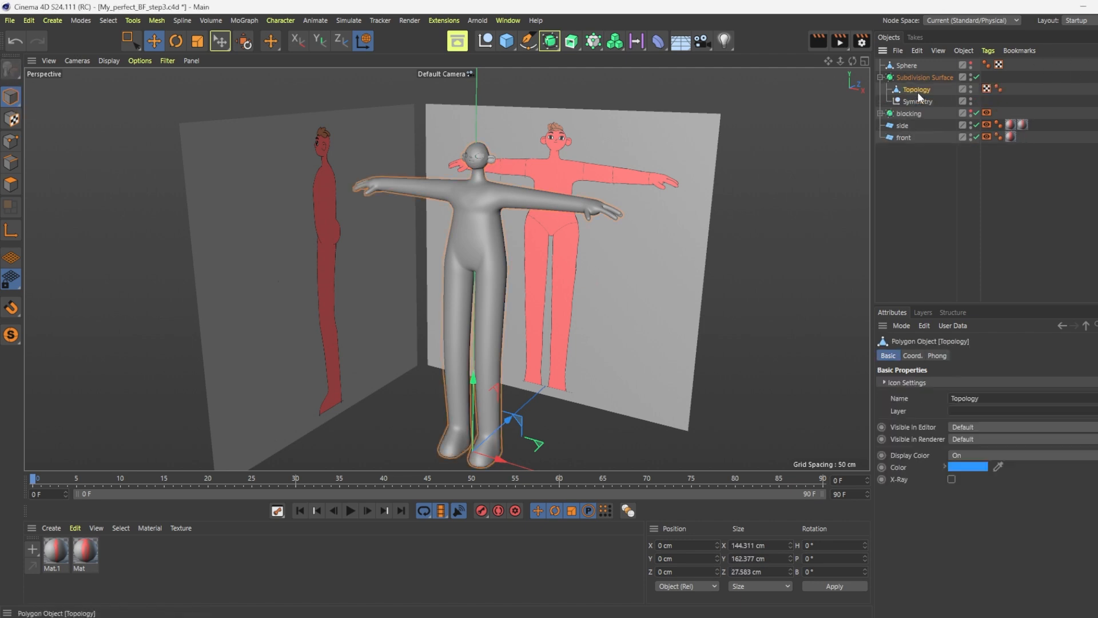
Delete the emptied Symmetry null and select the Topology object
click(914, 102)
key(Delete)
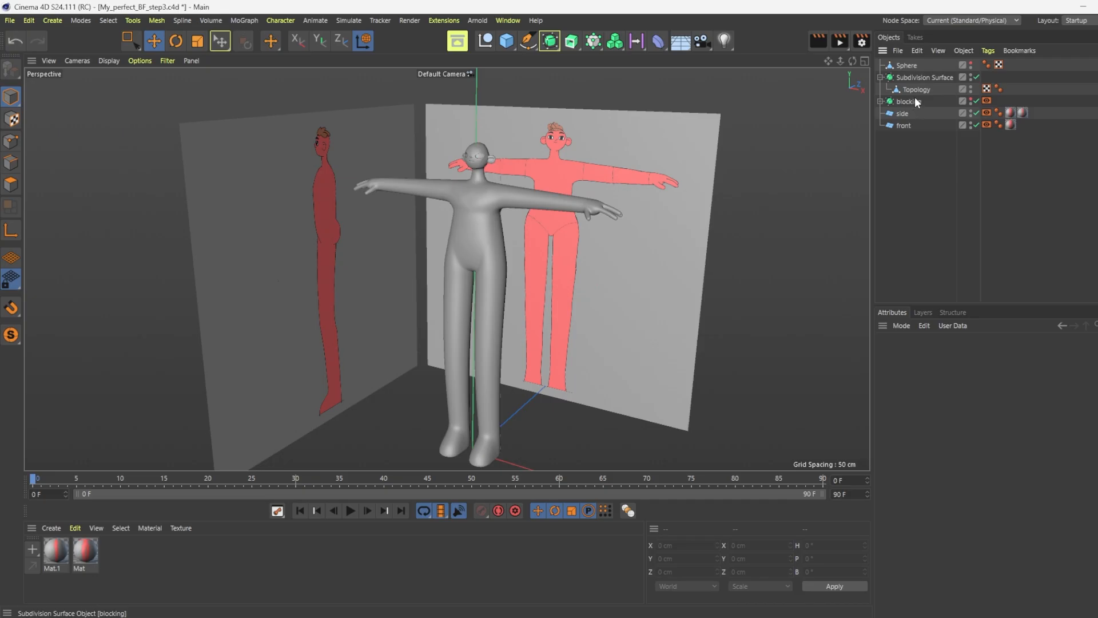
click(912, 89)
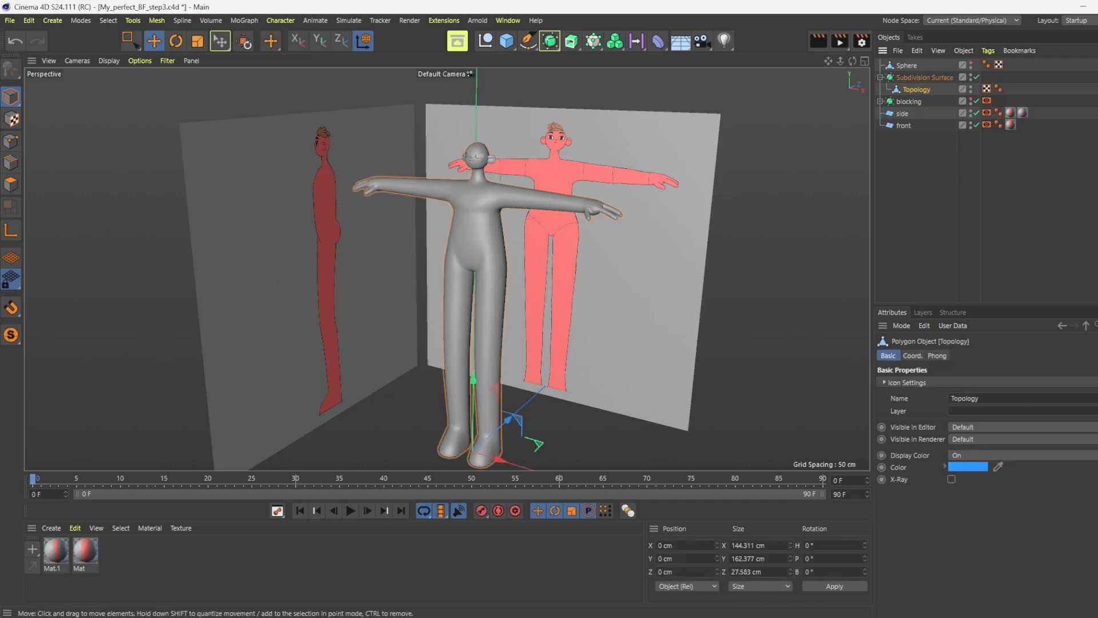
Save the project as a new file named My_perfect_BF_step3_2
click(10, 21)
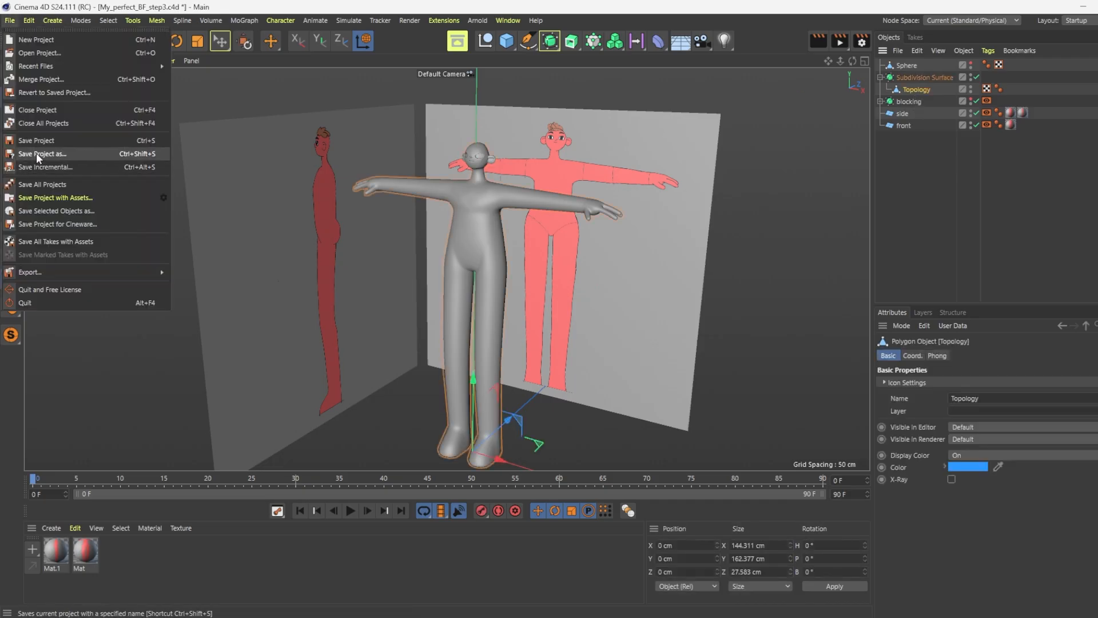
click(36, 152)
click(163, 336)
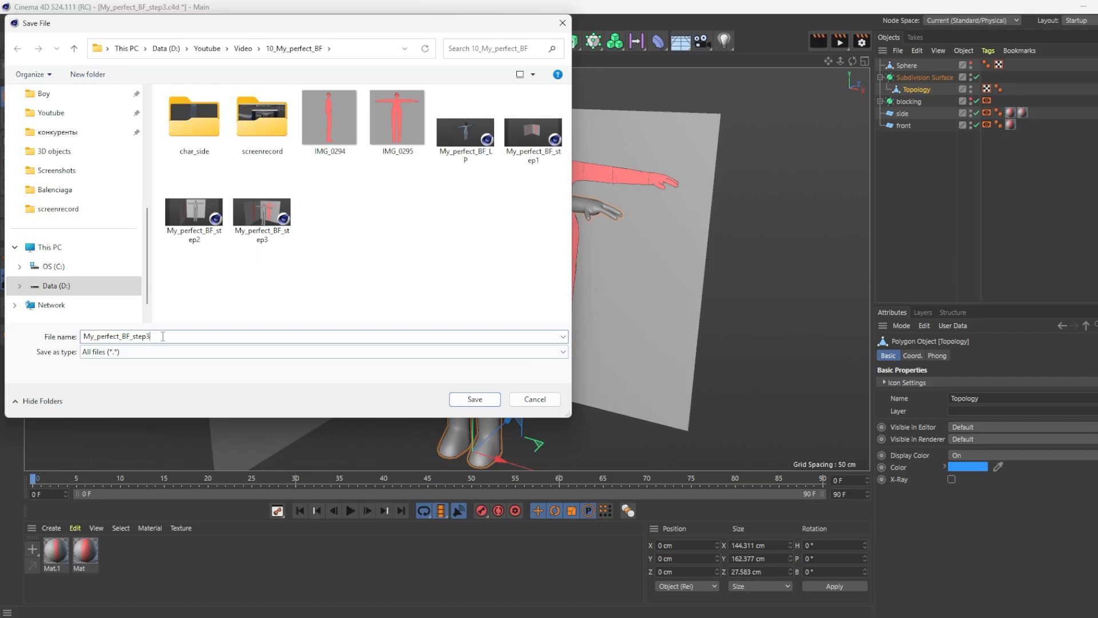
text(_2)
key(Return)
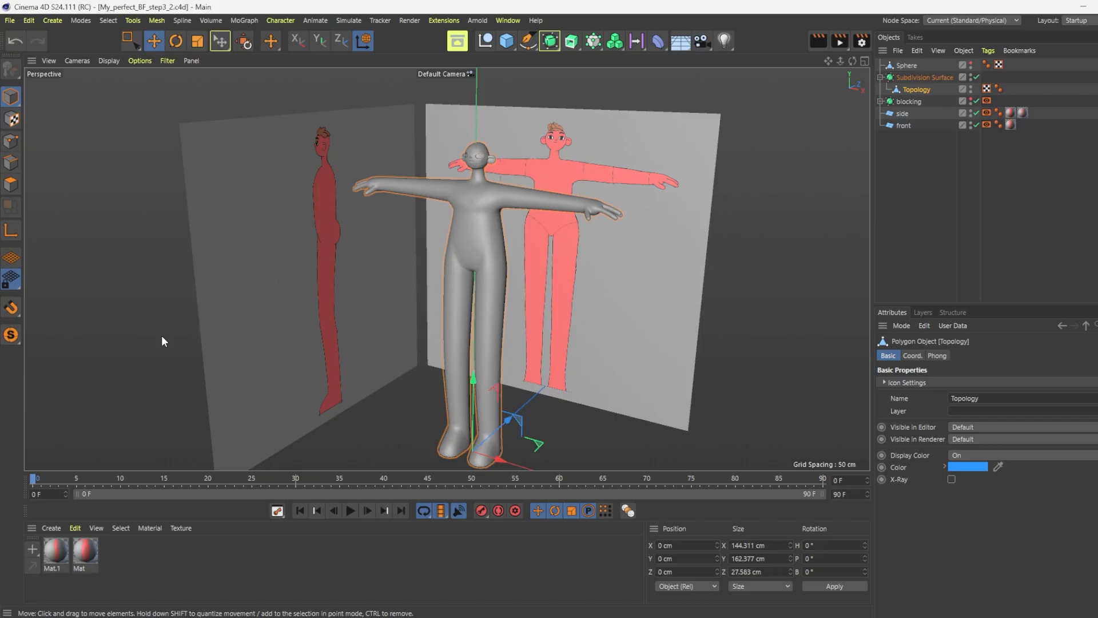